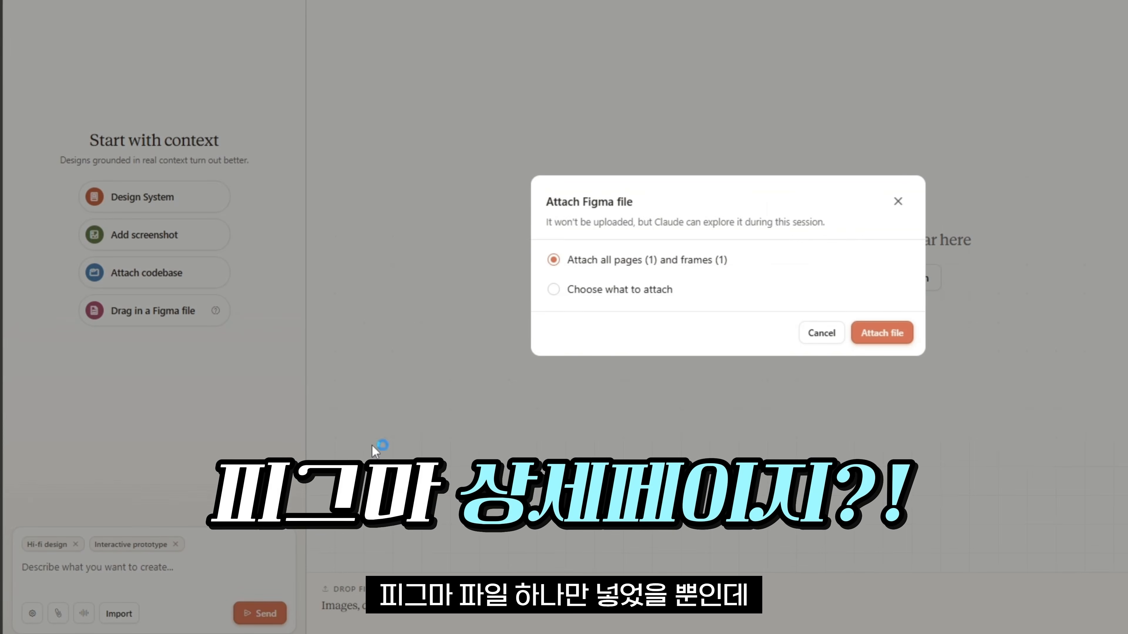
Attach all pages and frames of the Figma file, then submit the design prompt using the review image and inspect the air fryer detail page.
{"action": "left_click", "coordinate": [626, 397]}
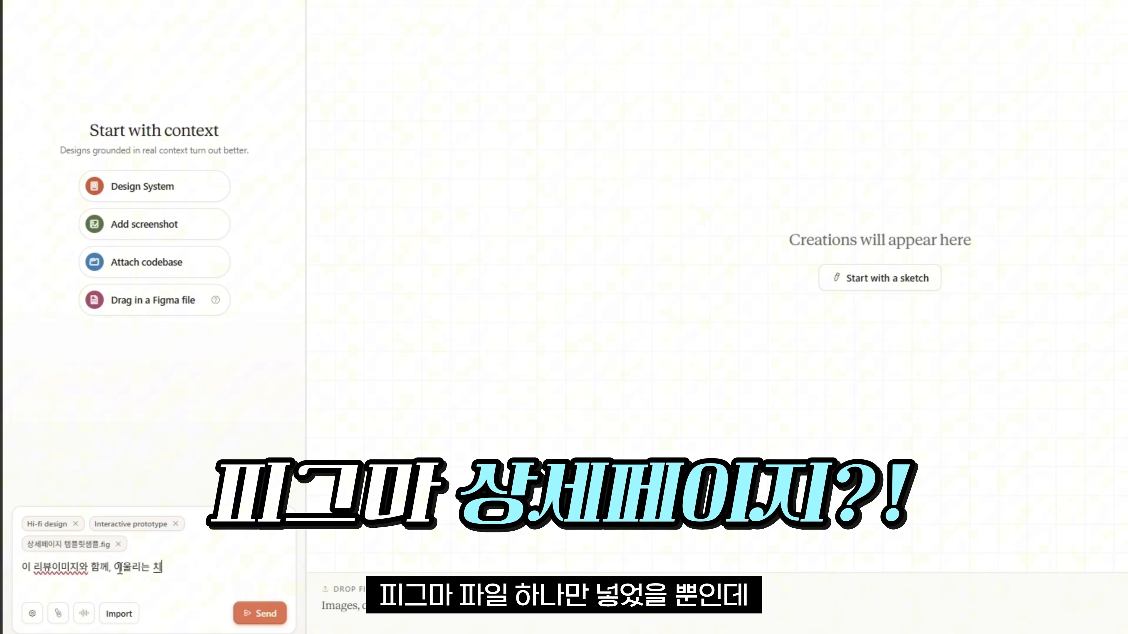
{"action": "key", "text": "Return"}
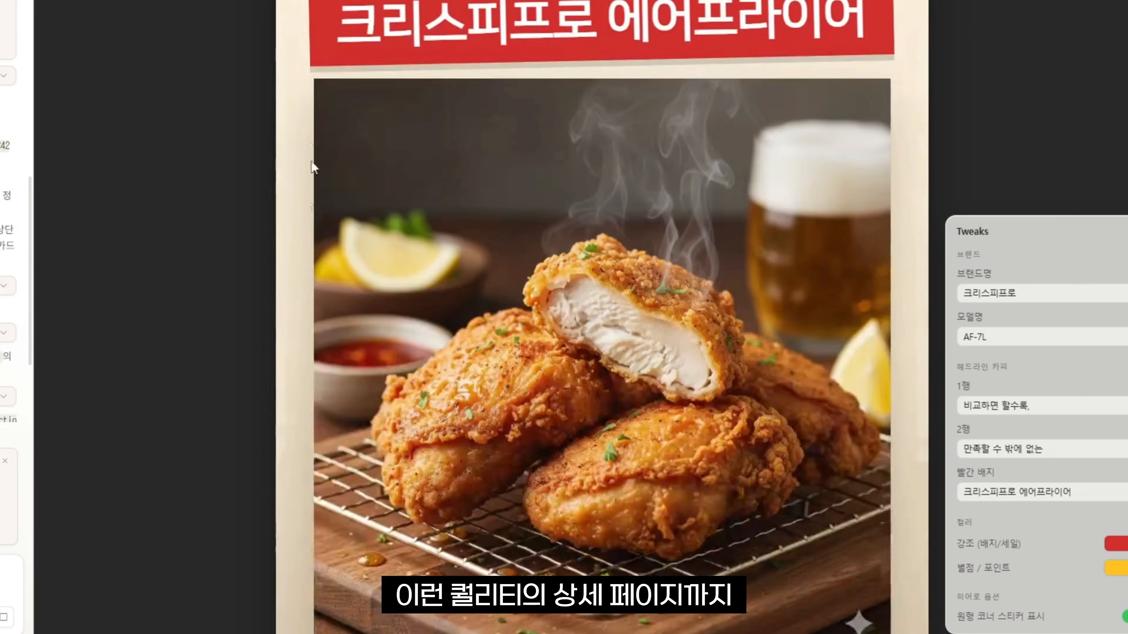
{"action": "scroll", "coordinate": [311, 161], "scroll_direction": "down", "scroll_amount": 5}
{"action": "scroll", "coordinate": [277, 266], "scroll_direction": "down", "scroll_amount": 15}
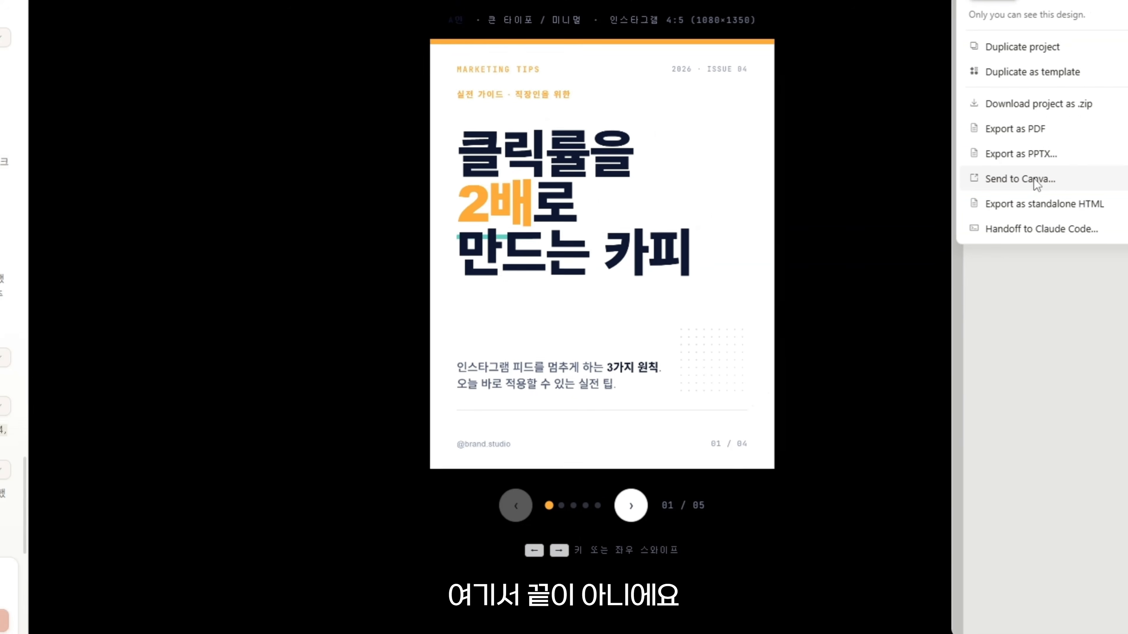
Send the card news design to Canva and look through its five cards there.
{"action": "left_click", "coordinate": [1002, 204]}
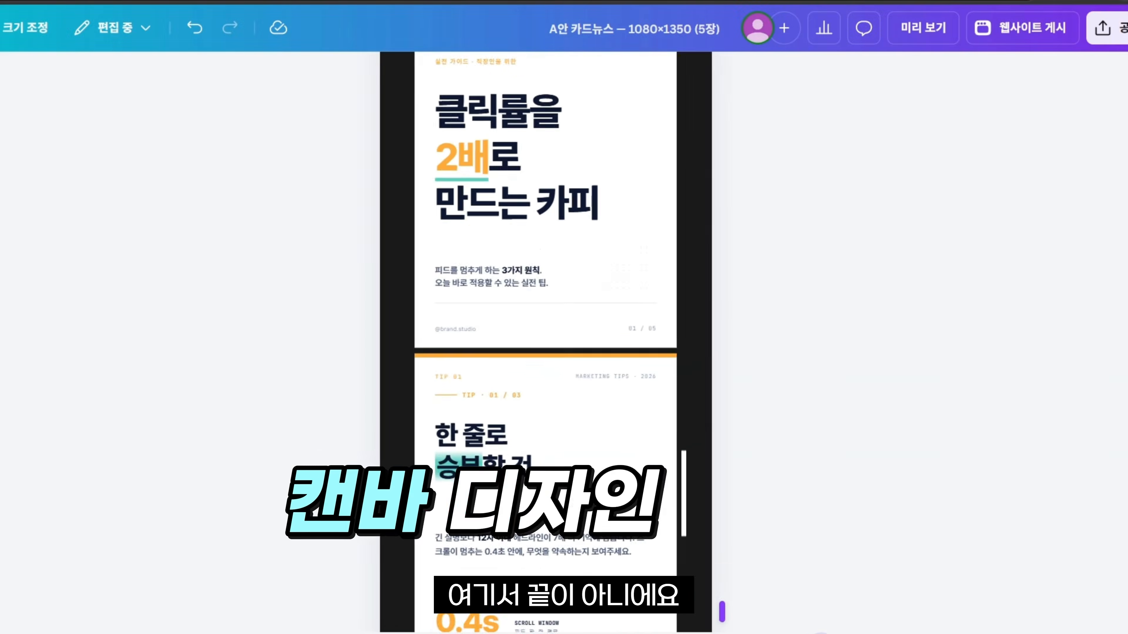
{"action": "scroll", "coordinate": [784, 383], "scroll_direction": "down", "scroll_amount": 5}
{"action": "scroll", "coordinate": [785, 451], "scroll_direction": "down", "scroll_amount": 9}
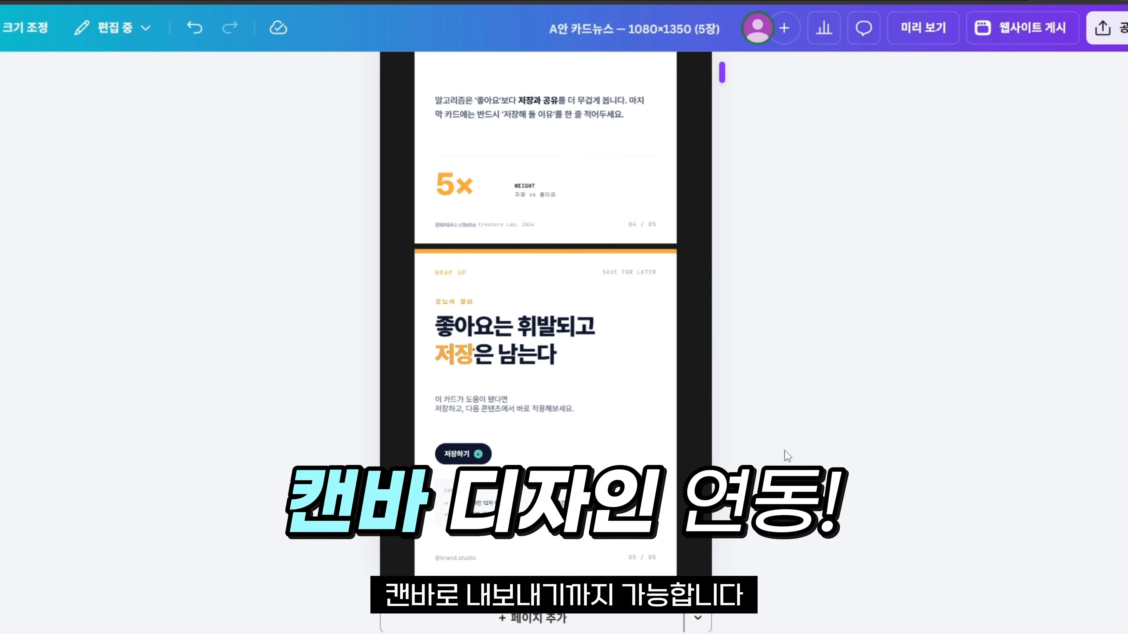
Replace the ending of the last card's second headline line, following "저장", with "만 남아요".
{"action": "left_click_drag", "start_coordinate": [495, 312], "coordinate": [540, 313]}
{"action": "double_click", "coordinate": [545, 337]}
{"action": "type", "text": "만 남아요"}
{"action": "left_click", "coordinate": [134, 144]}
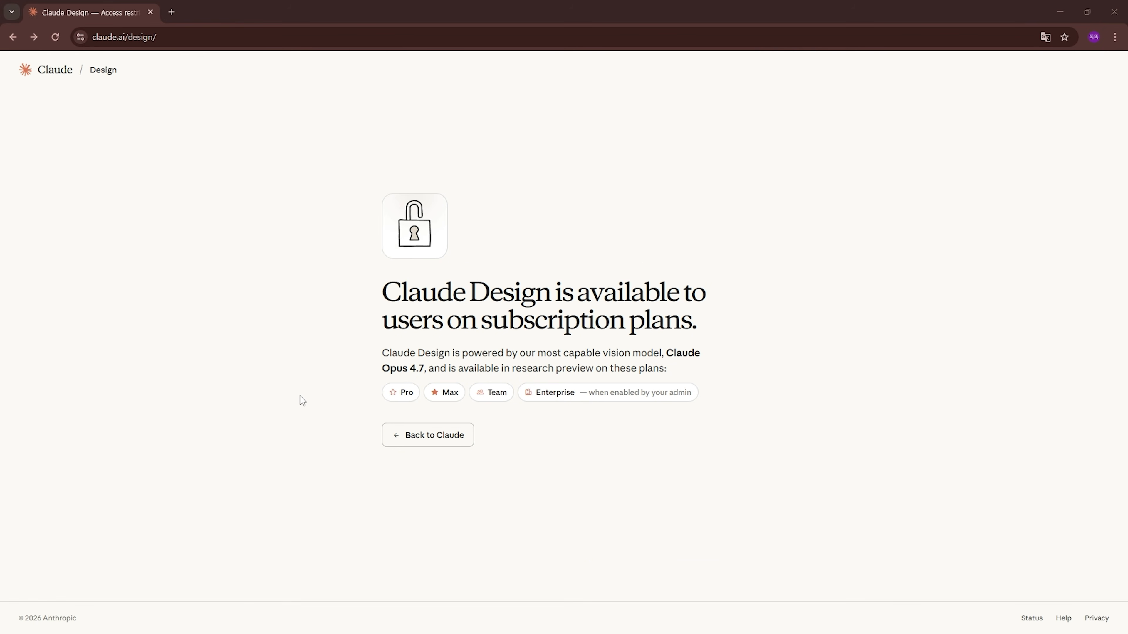
Translate the Claude Design access page into Korean, and open the plan upgrade options for the Claude account.
{"action": "right_click", "coordinate": [308, 358]}
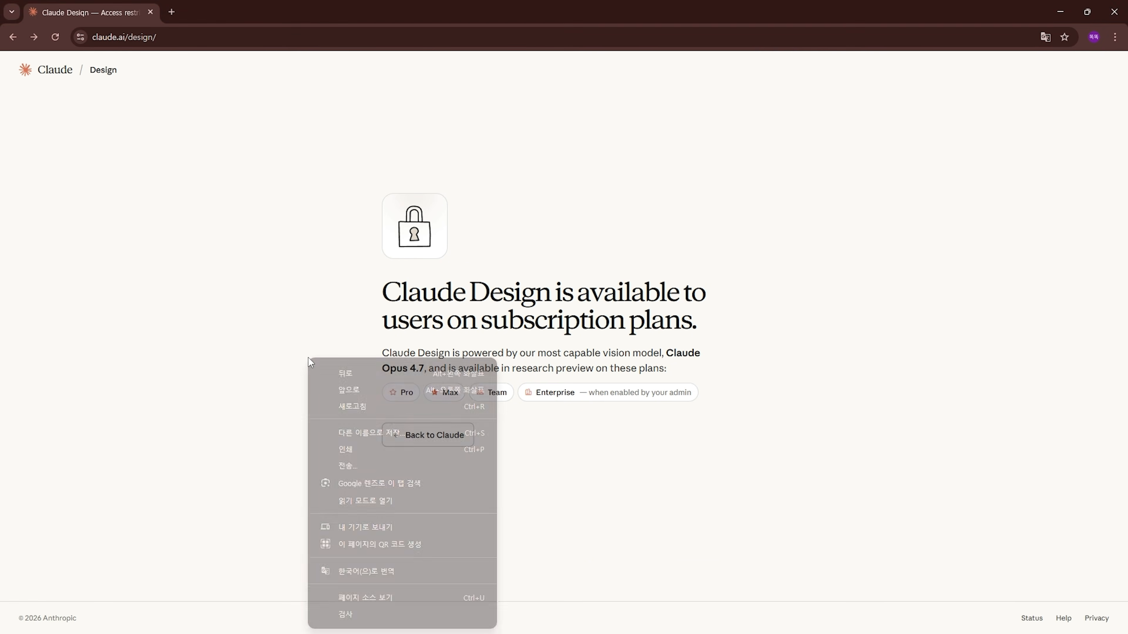
{"action": "left_click", "coordinate": [367, 564]}
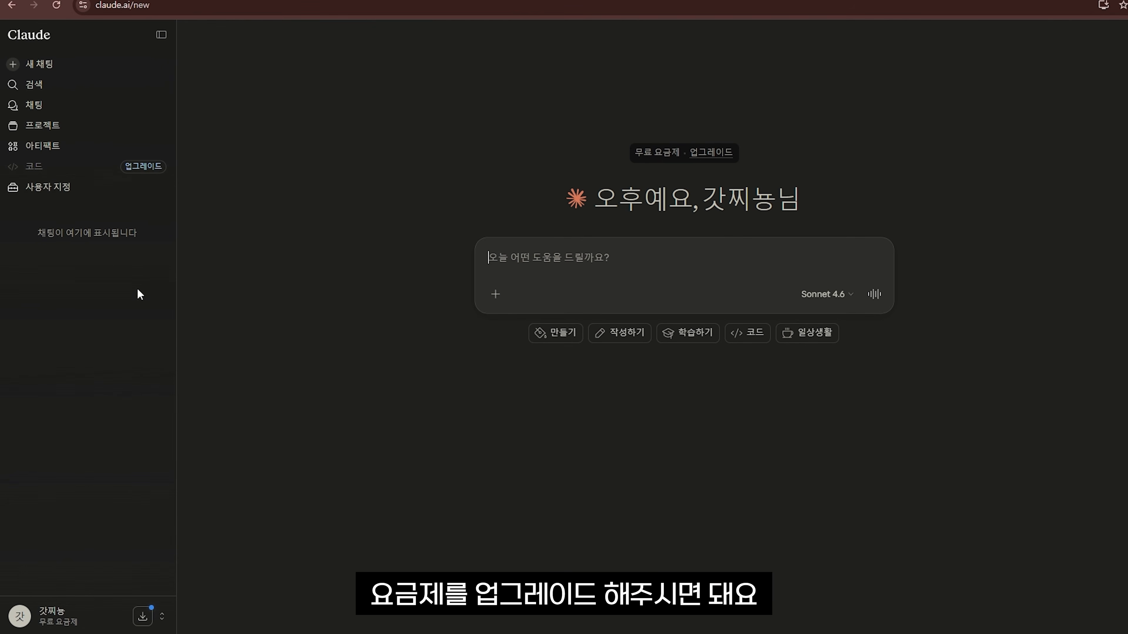
{"action": "left_click", "coordinate": [66, 611]}
{"action": "left_click", "coordinate": [78, 489]}
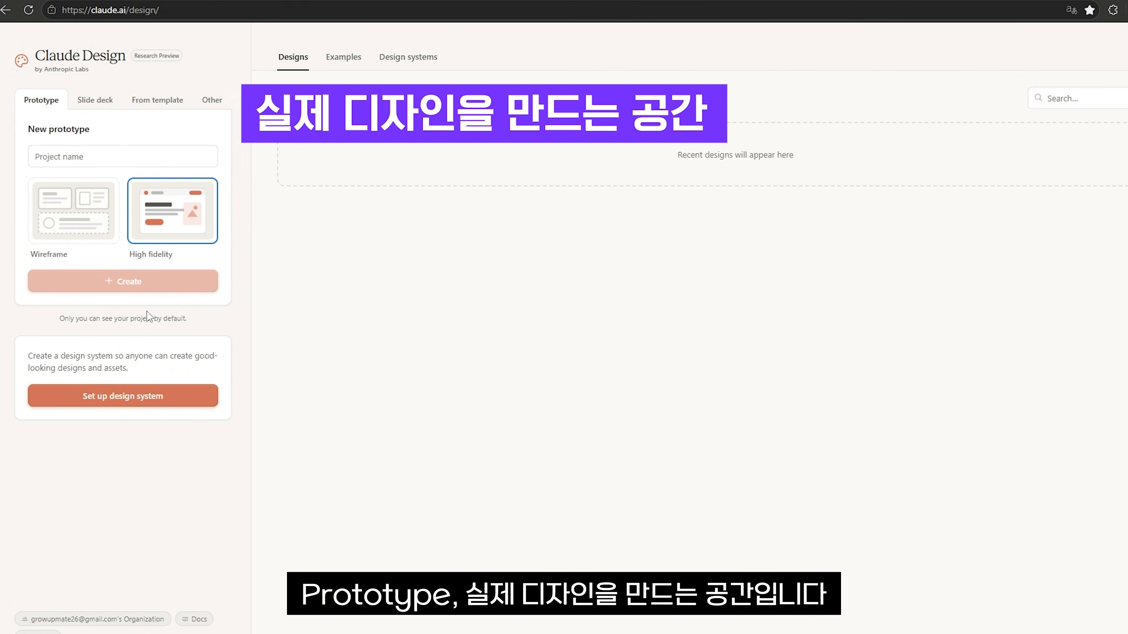
View the Slide deck, From template and Other project types and the design system setup.
{"action": "left_click", "coordinate": [98, 103]}
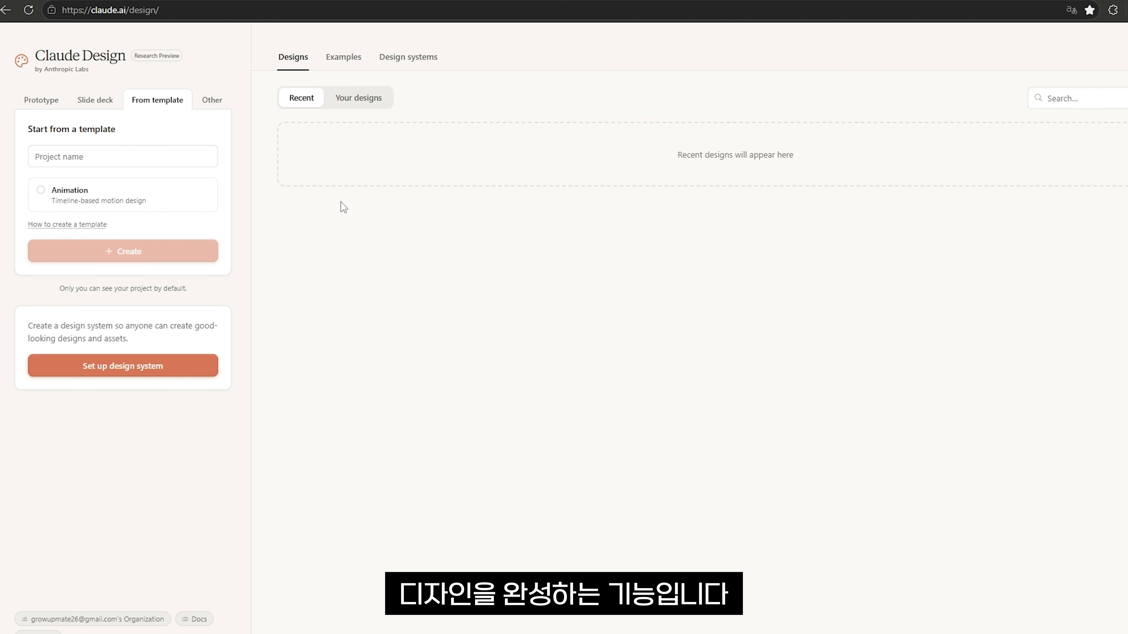
{"action": "left_click", "coordinate": [200, 102]}
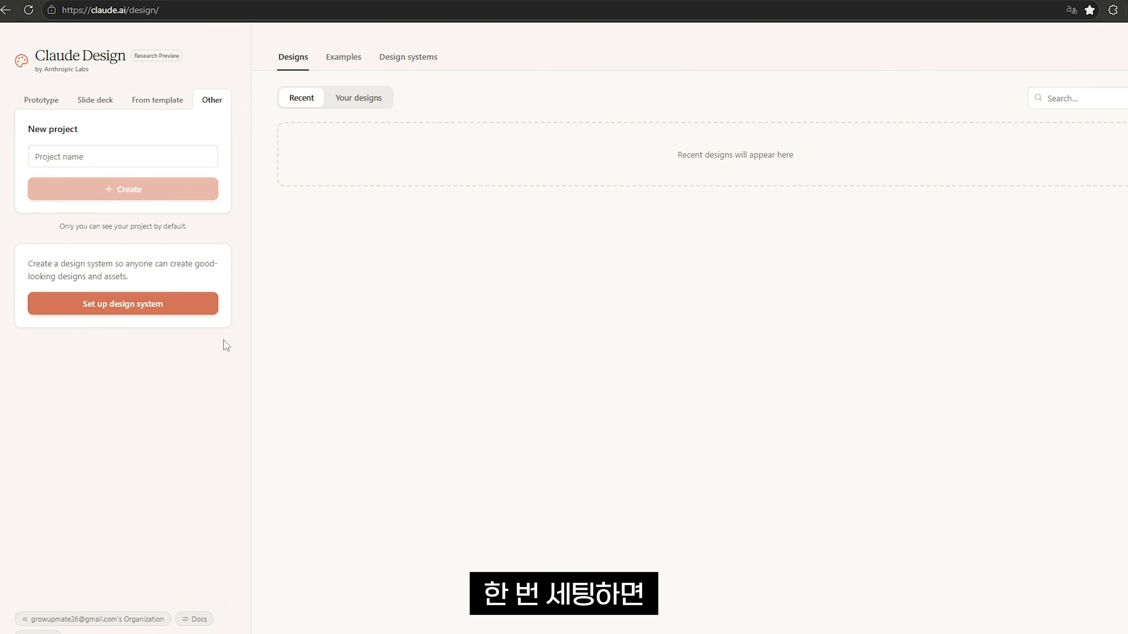
{"action": "left_click", "coordinate": [130, 308]}
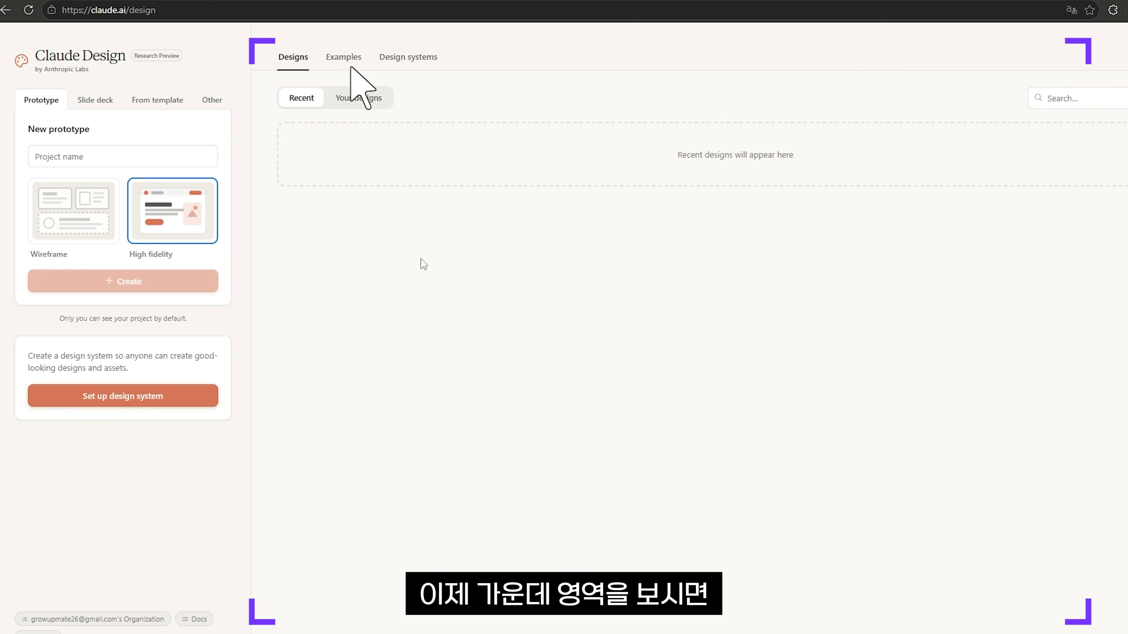
Compare the Recent and Your designs views of the design list.
{"action": "left_click", "coordinate": [346, 102]}
{"action": "left_click", "coordinate": [302, 102]}
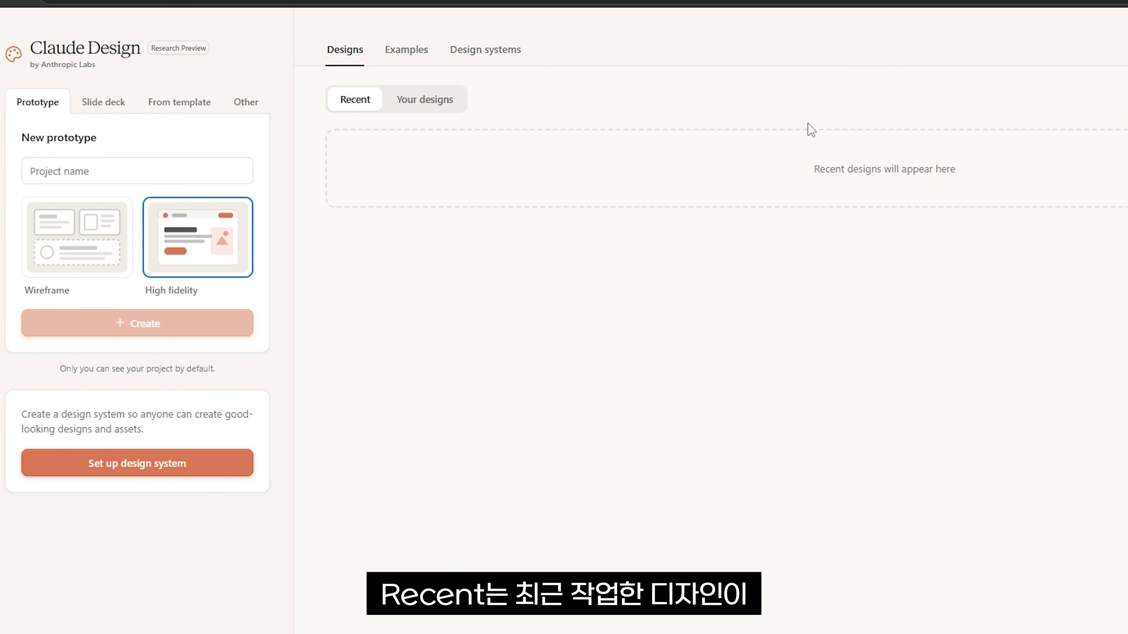
{"action": "left_click", "coordinate": [444, 101]}
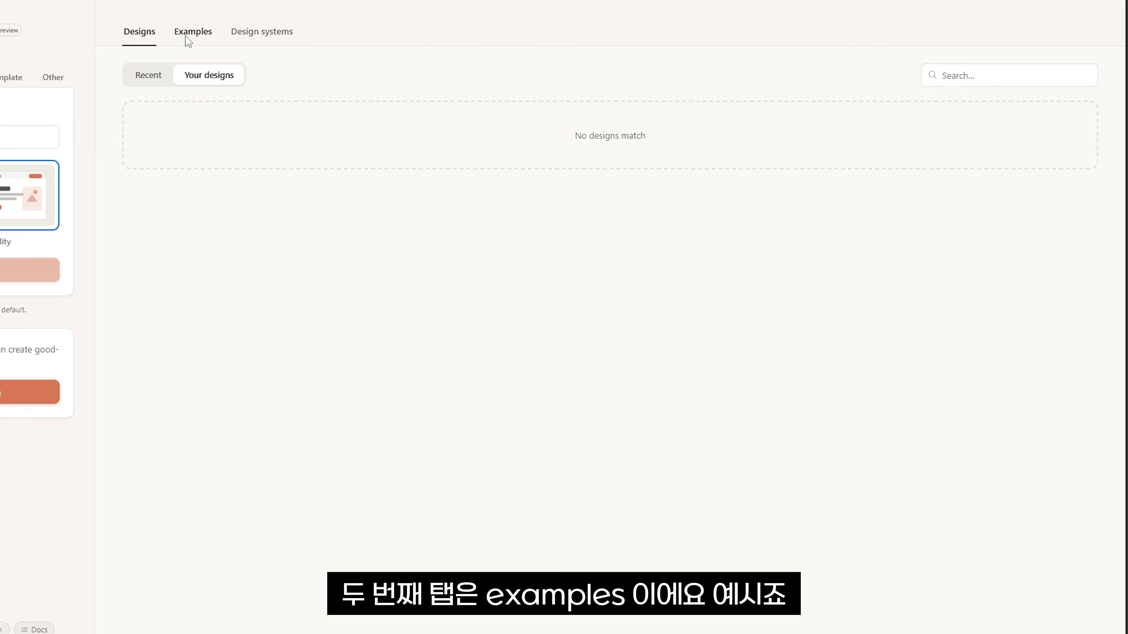
Browse the Examples gallery, playing the Cosmic scale animation and looking through the sample designs and their prompts.
{"action": "left_click", "coordinate": [186, 35]}
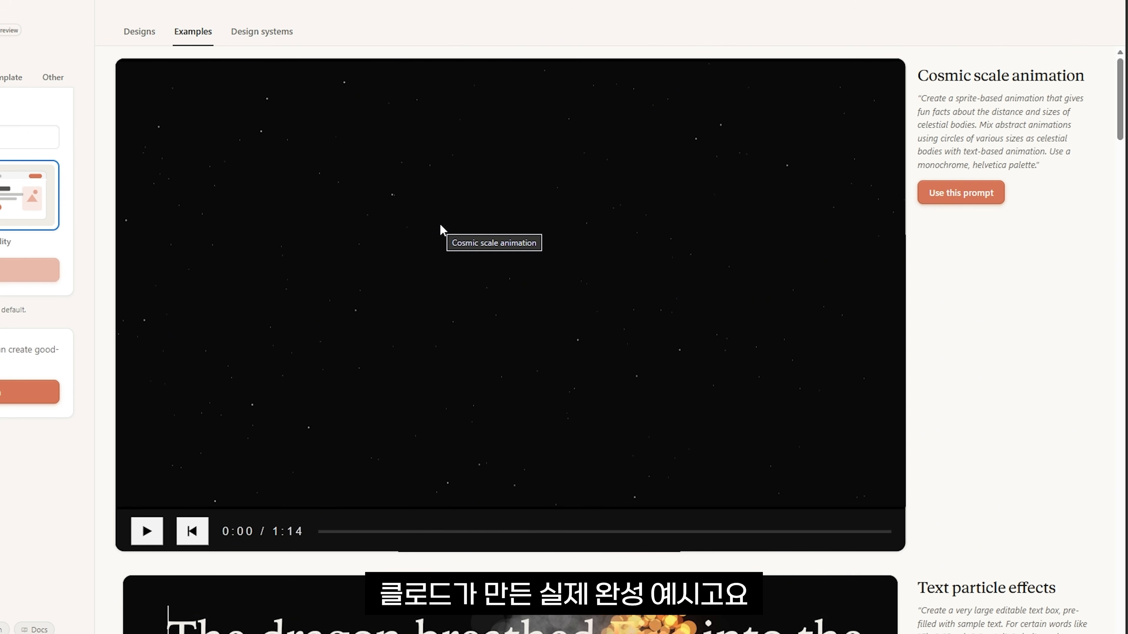
{"action": "left_click", "coordinate": [439, 223]}
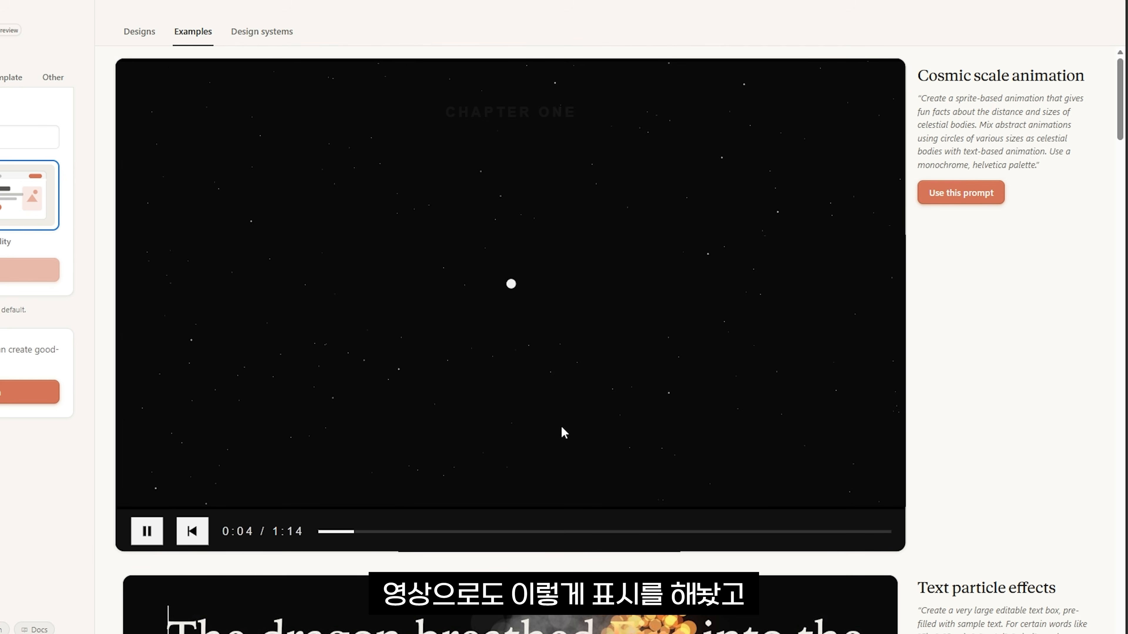
{"action": "scroll", "coordinate": [417, 187], "scroll_direction": "down", "scroll_amount": 15}
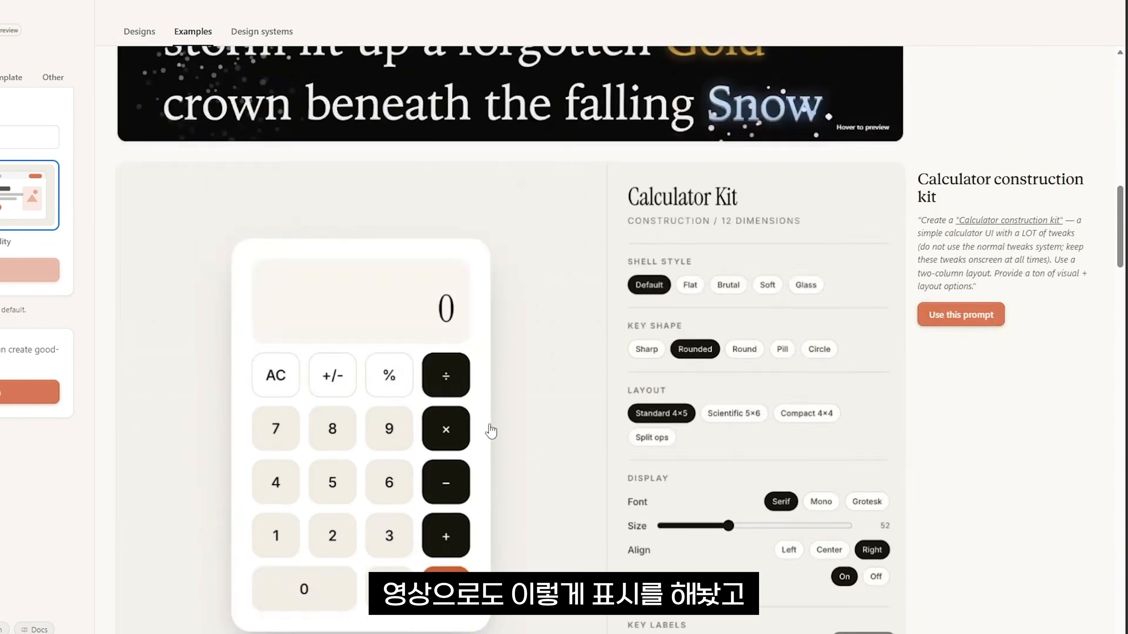
{"action": "scroll", "coordinate": [491, 431], "scroll_direction": "down", "scroll_amount": 20}
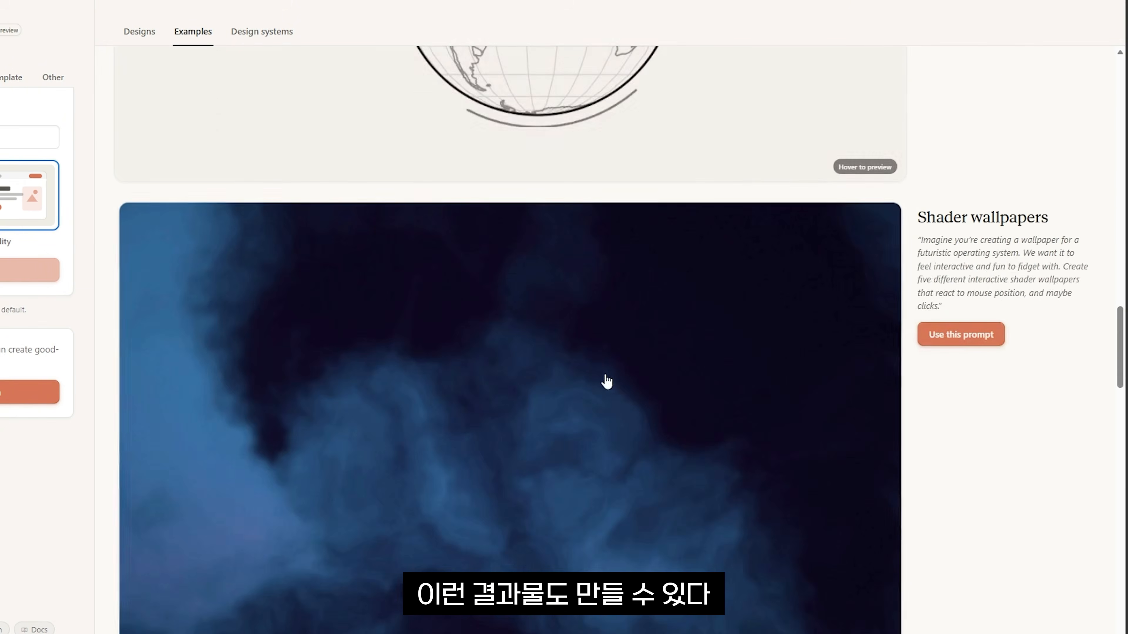
{"action": "scroll", "coordinate": [607, 382], "scroll_direction": "down", "scroll_amount": 20}
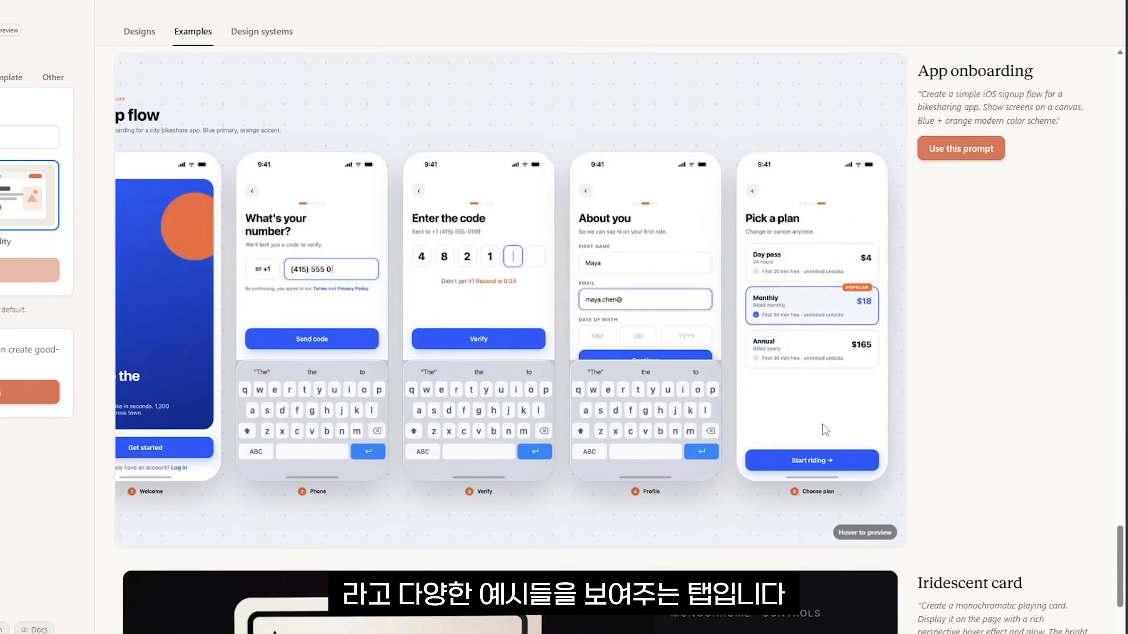
{"action": "scroll", "coordinate": [666, 355], "scroll_direction": "down", "scroll_amount": 8}
{"action": "scroll", "coordinate": [571, 322], "scroll_direction": "up", "scroll_amount": 20}
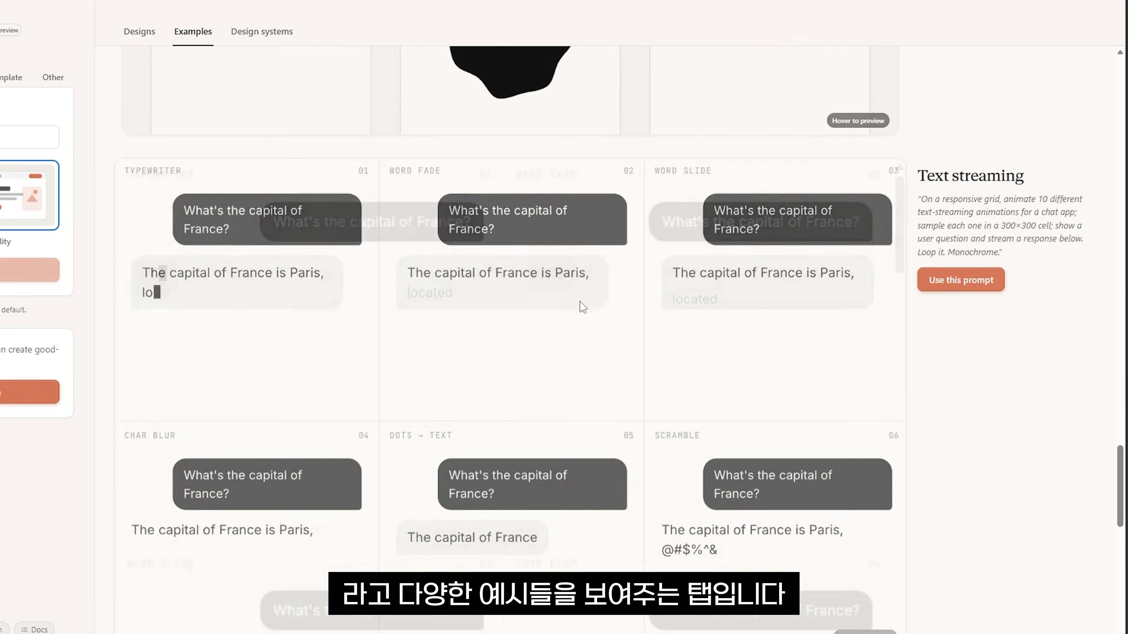
{"action": "scroll", "coordinate": [559, 295], "scroll_direction": "up", "scroll_amount": 15}
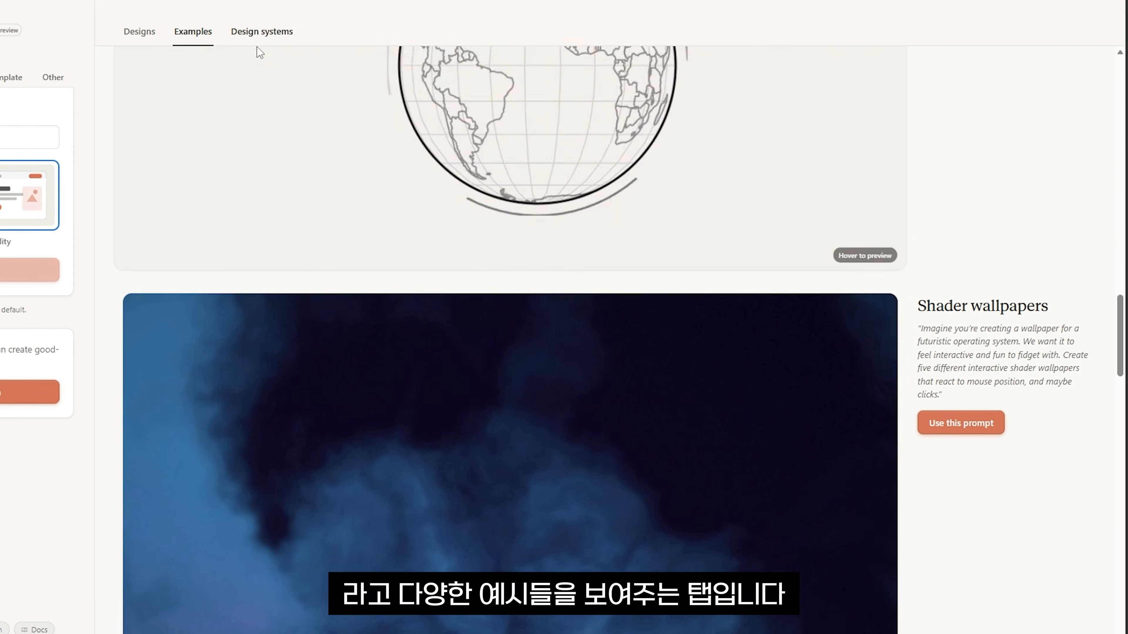
Check the Design systems section and return to the Examples gallery to view samples from the calculator kit to Organic loaders.
{"action": "left_click", "coordinate": [259, 43]}
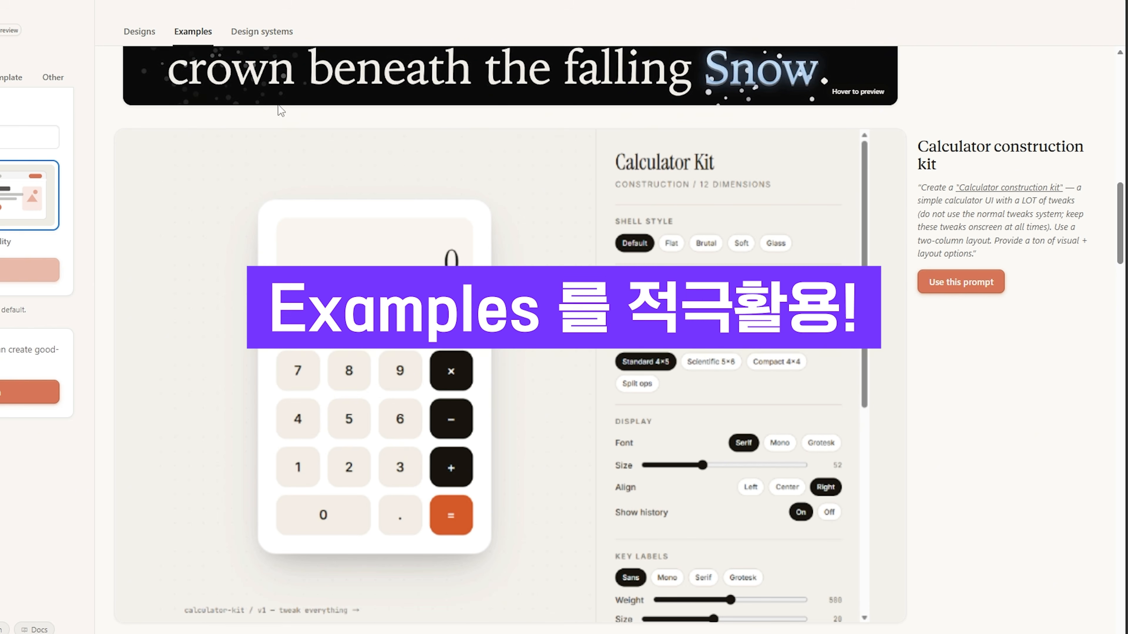
{"action": "scroll", "coordinate": [496, 396], "scroll_direction": "down", "scroll_amount": 20}
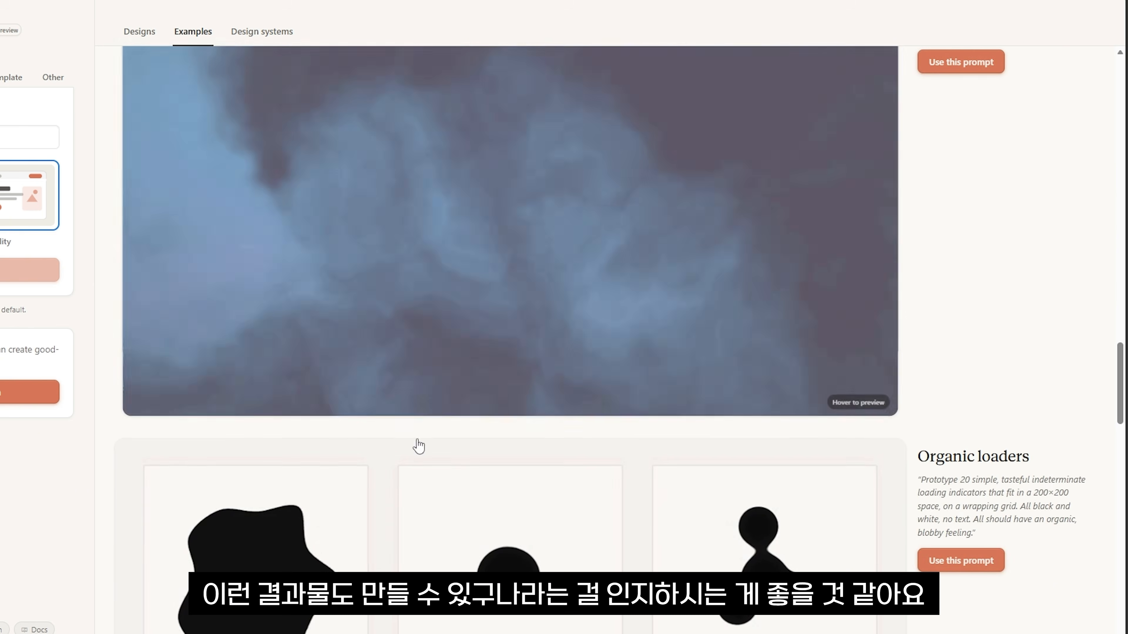
{"action": "scroll", "coordinate": [400, 409], "scroll_direction": "up", "scroll_amount": 3}
{"action": "scroll", "coordinate": [464, 411], "scroll_direction": "down", "scroll_amount": 10}
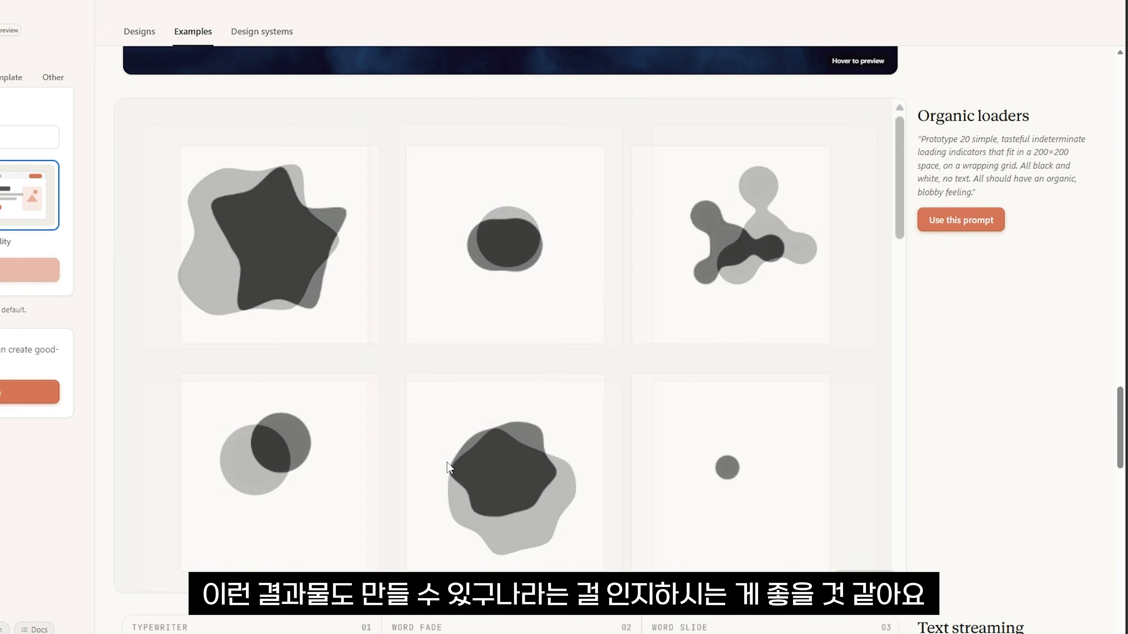
{"action": "scroll", "coordinate": [450, 467], "scroll_direction": "down", "scroll_amount": 3}
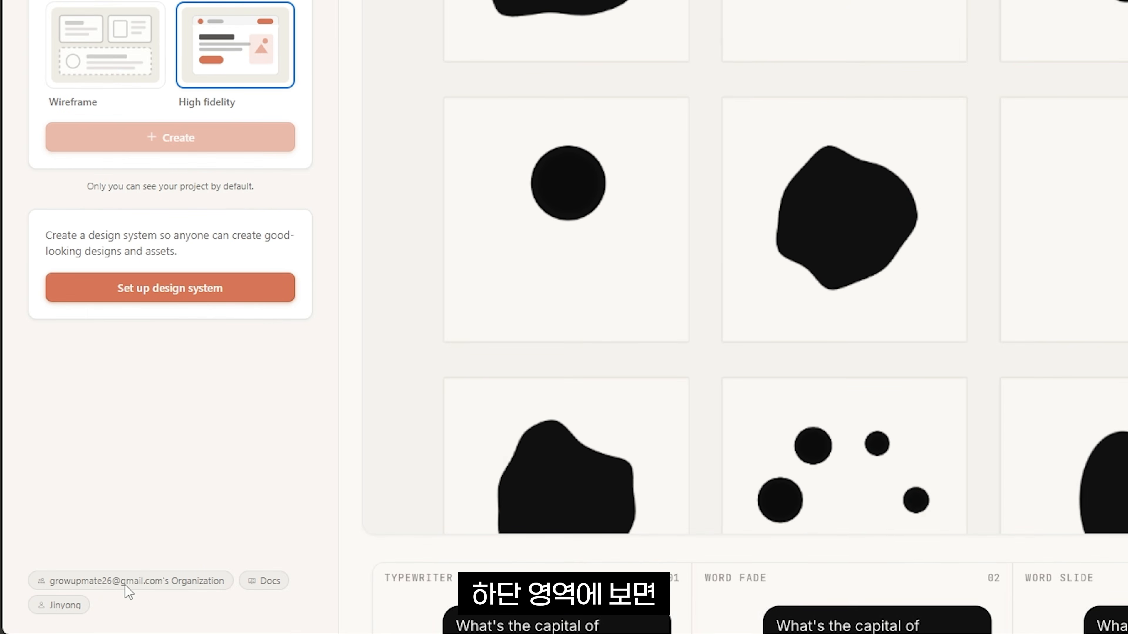
{"action": "left_click", "coordinate": [67, 605]}
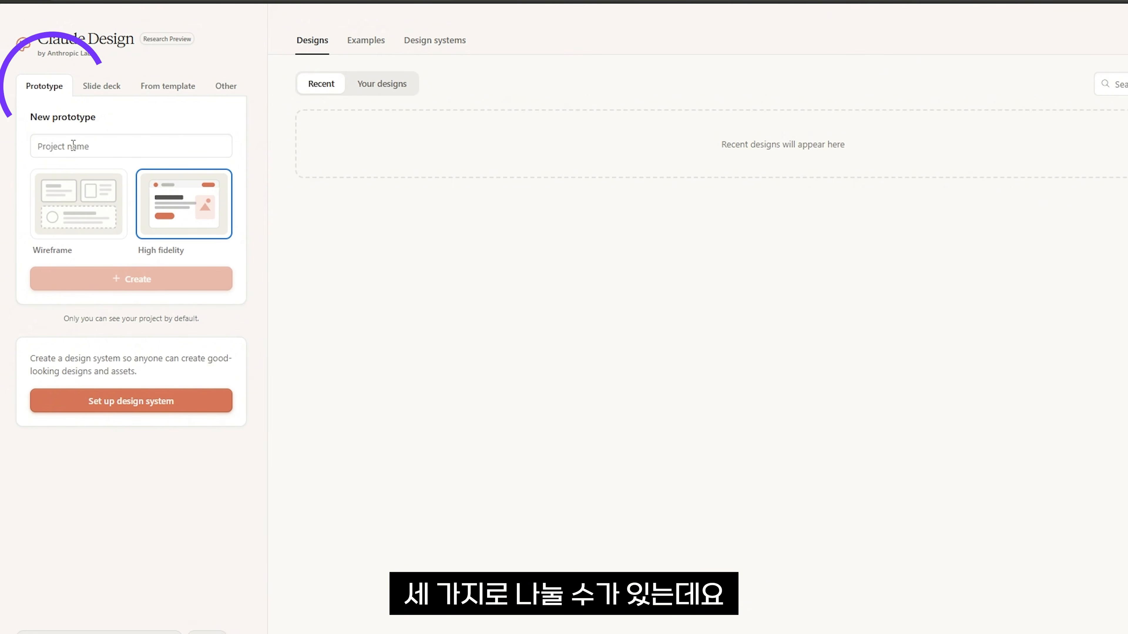
Compare the Wireframe and High fidelity prototype options and the Slide deck project type.
{"action": "left_click", "coordinate": [66, 208]}
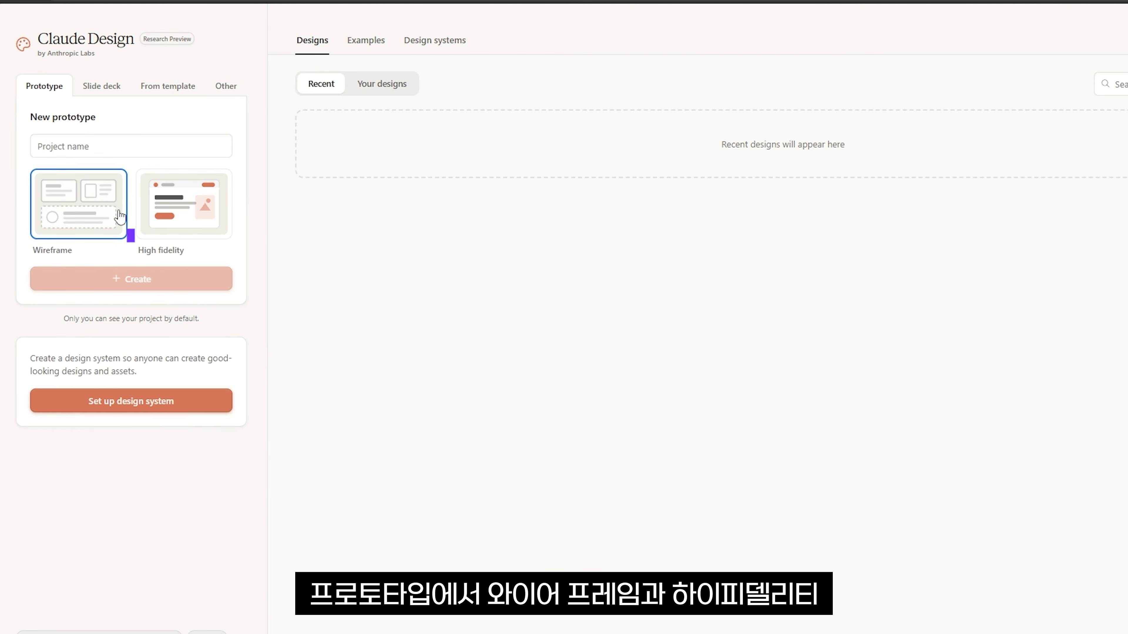
{"action": "left_click", "coordinate": [181, 214]}
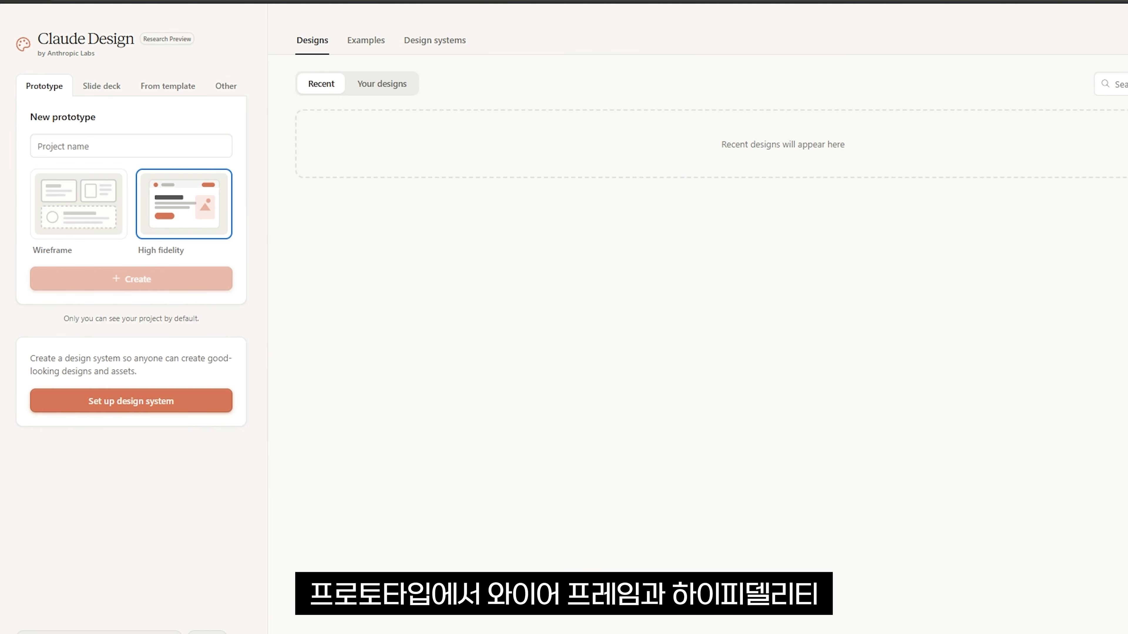
{"action": "left_click", "coordinate": [115, 92]}
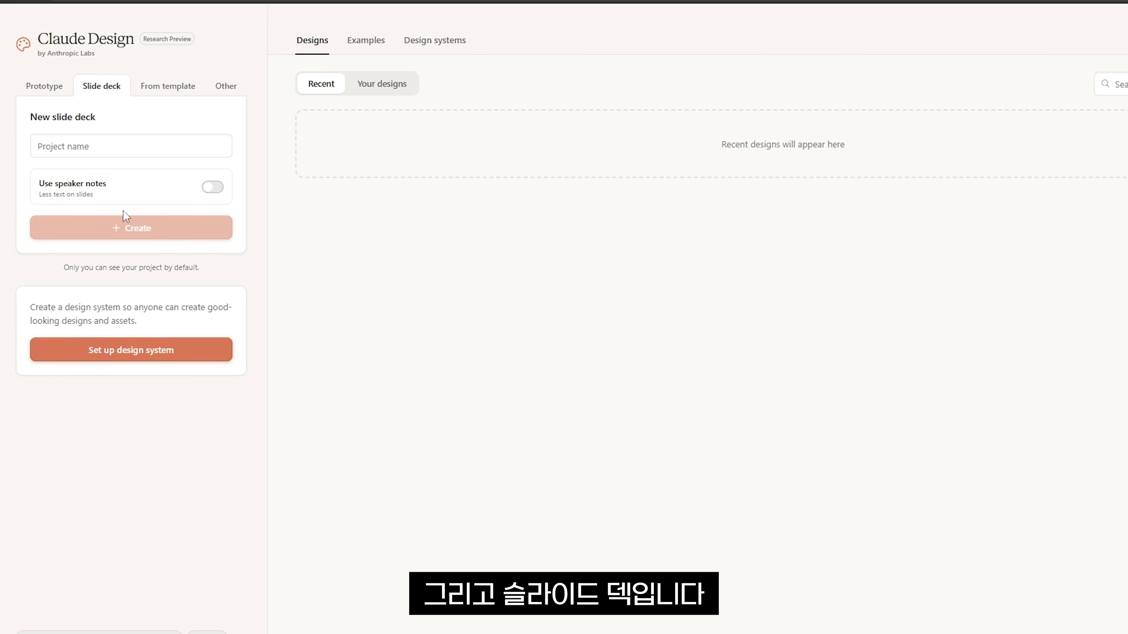
{"action": "left_click", "coordinate": [44, 86]}
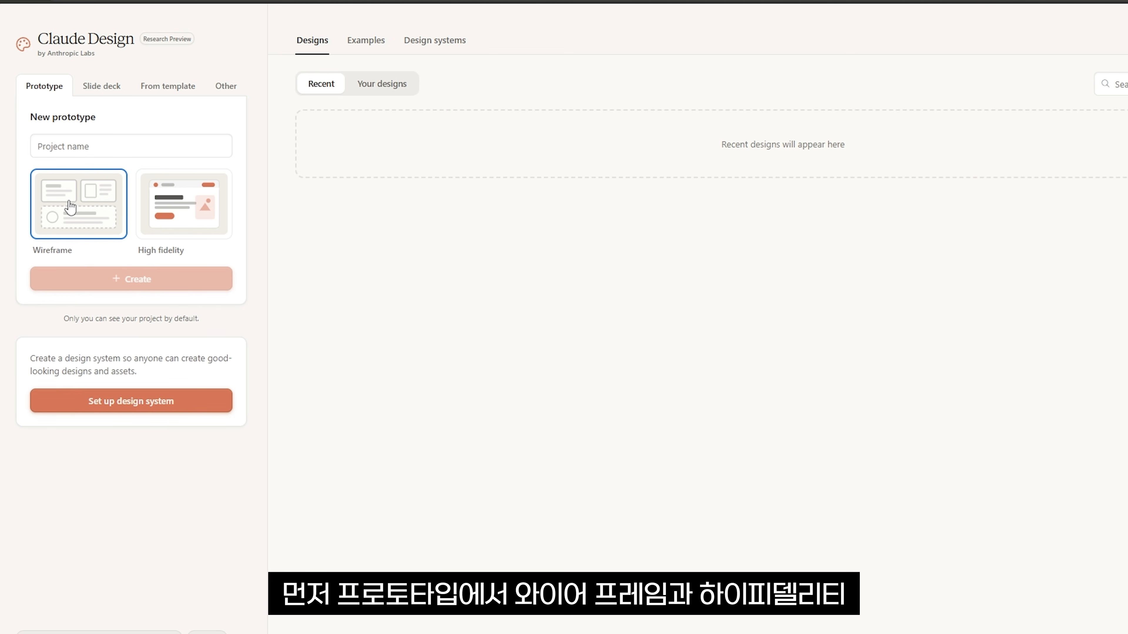
{"action": "left_click", "coordinate": [170, 222]}
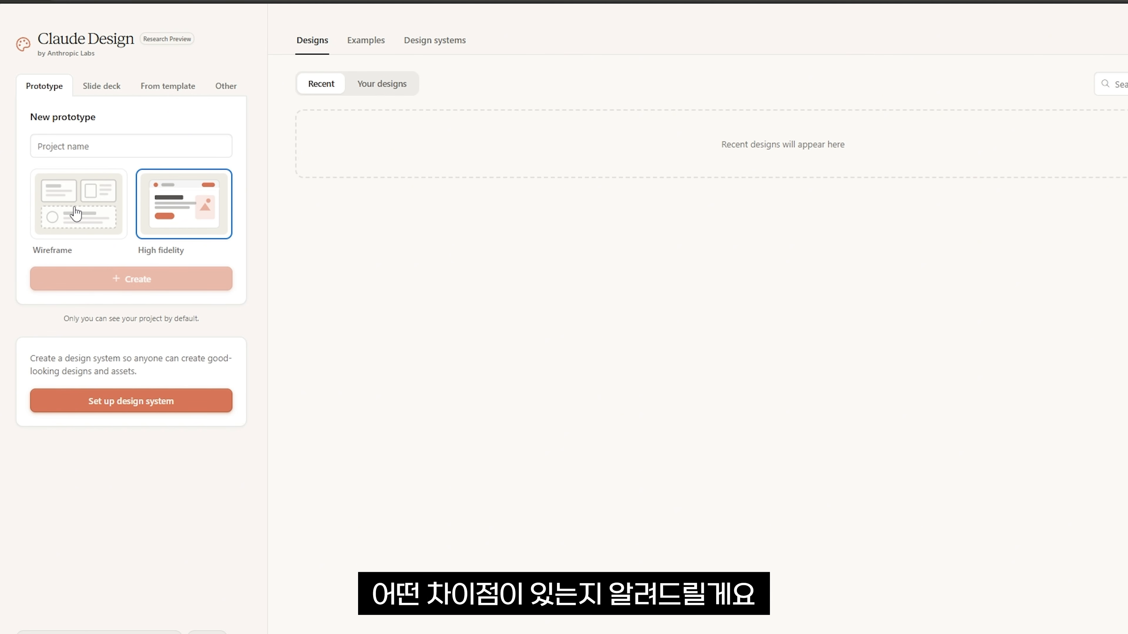
{"action": "left_click", "coordinate": [115, 249]}
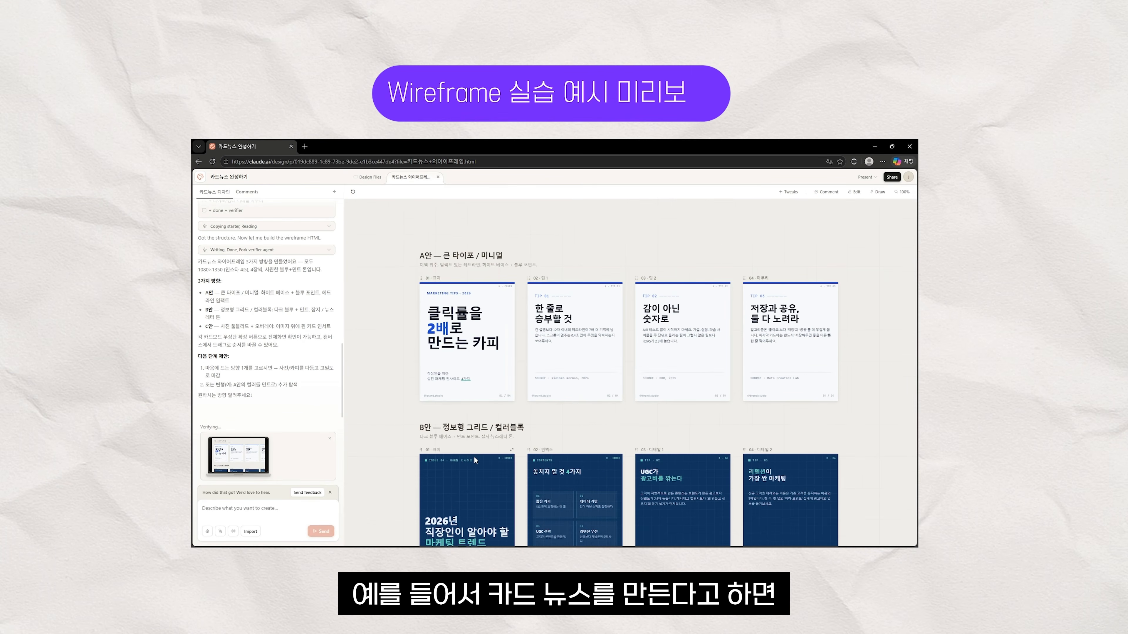
Examine the image and copy placement in the A, B and C layout proposals of the card news wireframe.
{"action": "scroll", "coordinate": [532, 454], "scroll_direction": "down", "scroll_amount": 4}
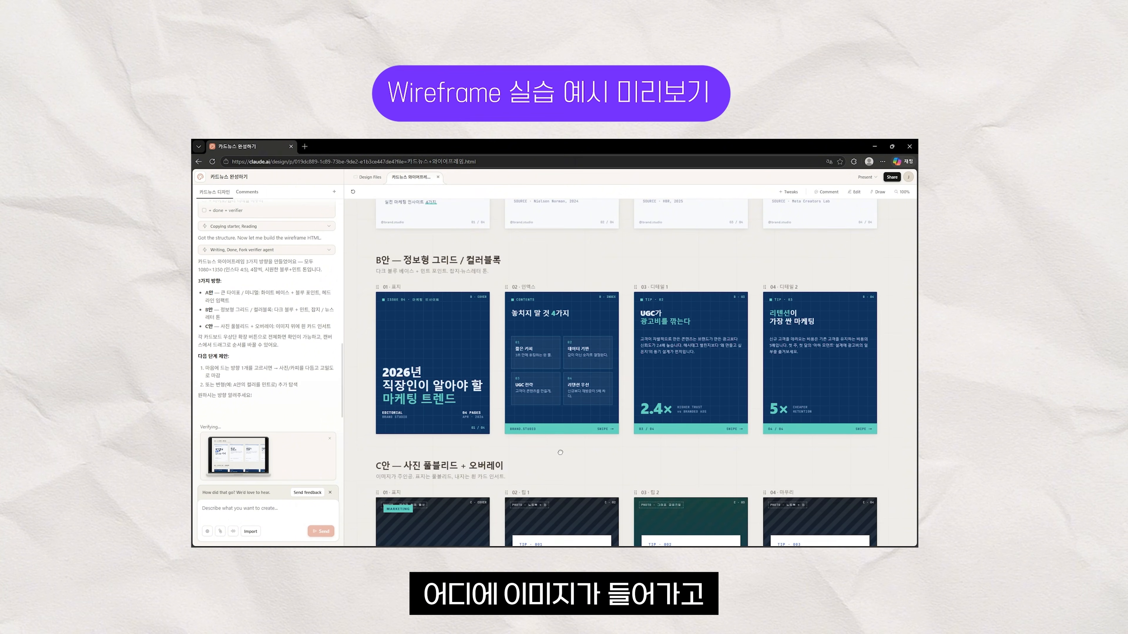
{"action": "scroll", "coordinate": [560, 452], "scroll_direction": "down", "scroll_amount": 2}
{"action": "left_click_drag", "start_coordinate": [533, 312], "coordinate": [533, 356]}
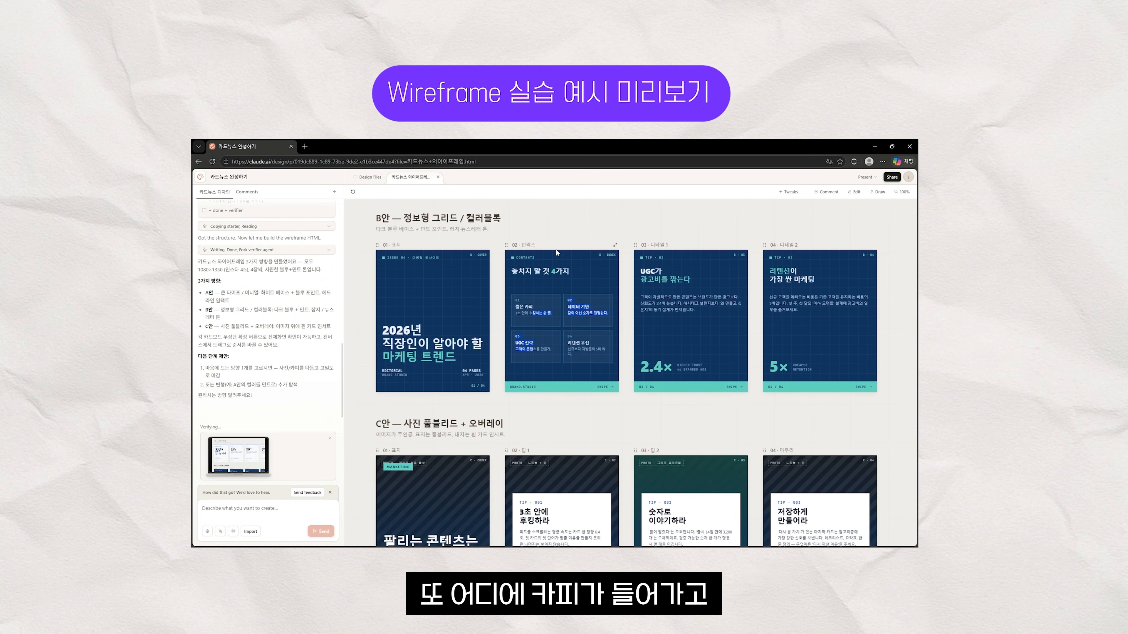
{"action": "scroll", "coordinate": [556, 253], "scroll_direction": "up", "scroll_amount": 5}
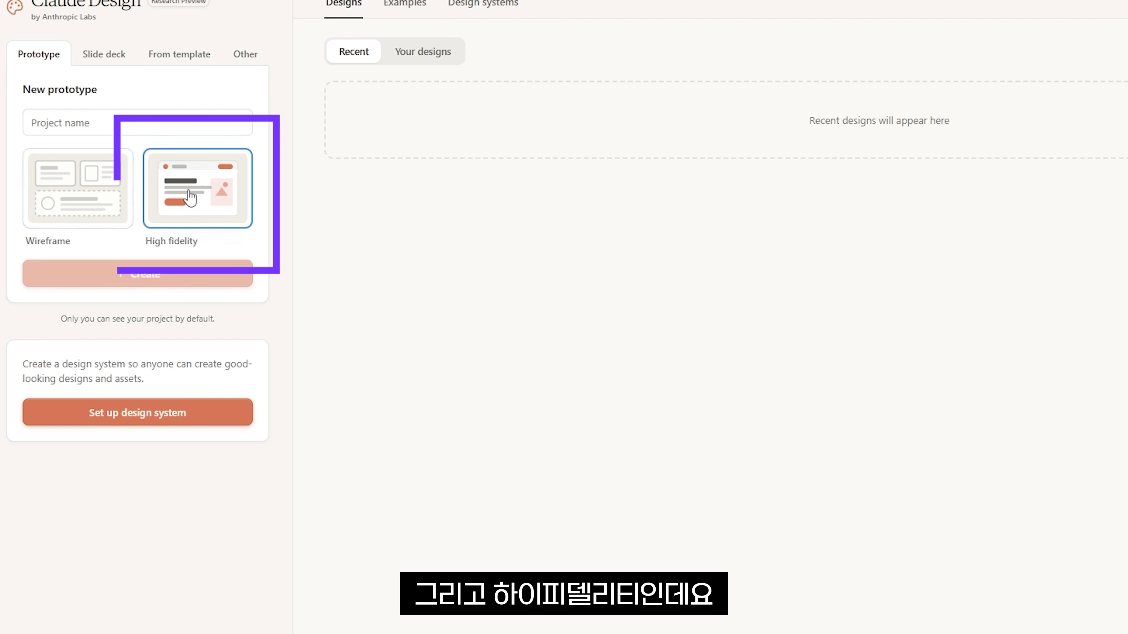
View the High fidelity prototype option, followed by the Slide deck project setup.
{"action": "left_click", "coordinate": [224, 225]}
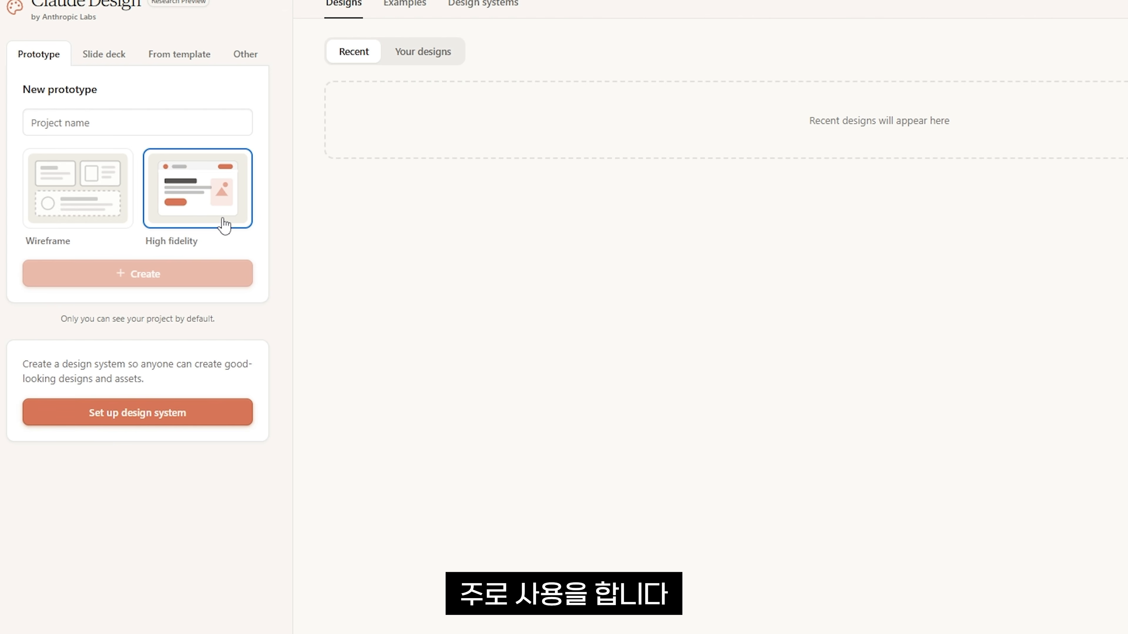
{"action": "left_click", "coordinate": [102, 55]}
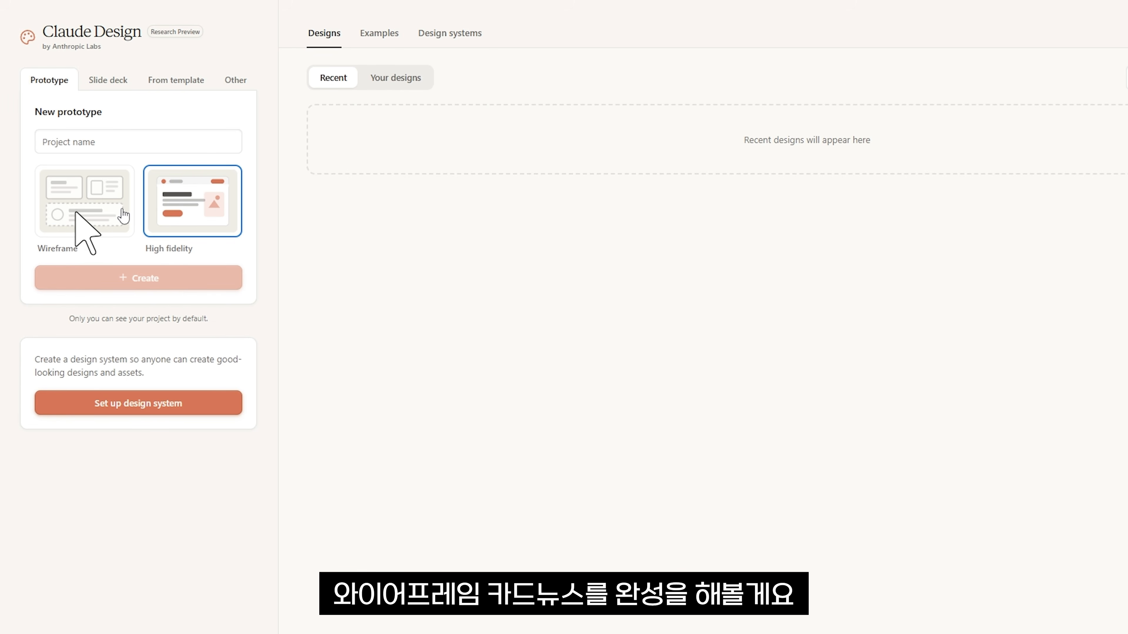
Create a Wireframe prototype project named "카드뉴스 완성하기".
{"action": "left_click", "coordinate": [113, 226]}
{"action": "left_click", "coordinate": [118, 140]}
{"action": "type", "text": "ㅋ"}
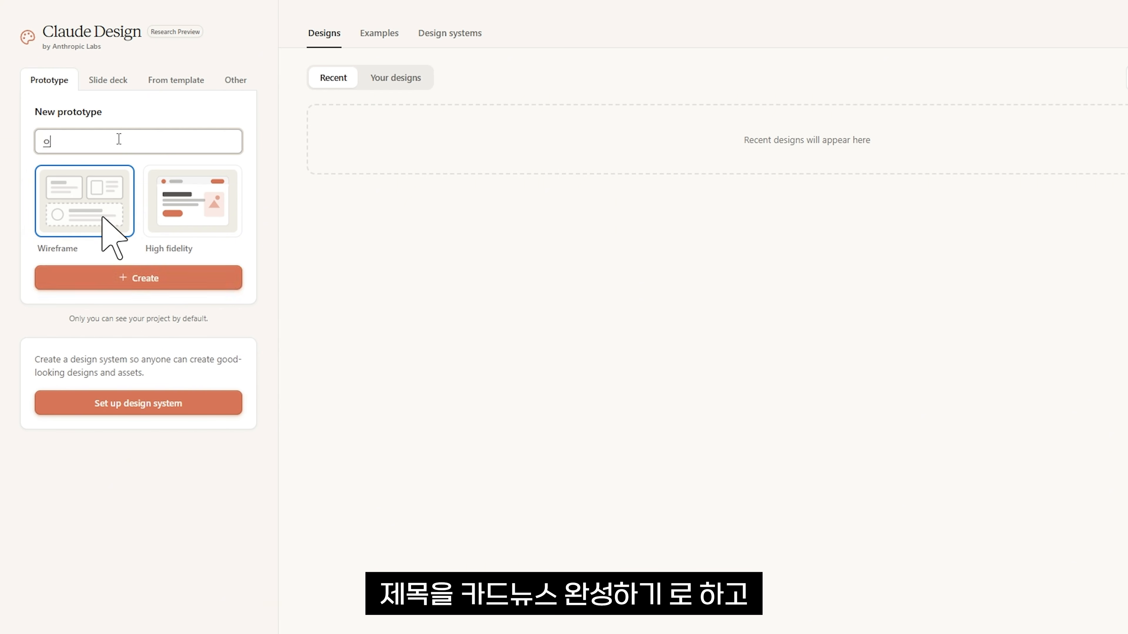
{"action": "type", "text": "ㅏ드뉴스 오나성히"}
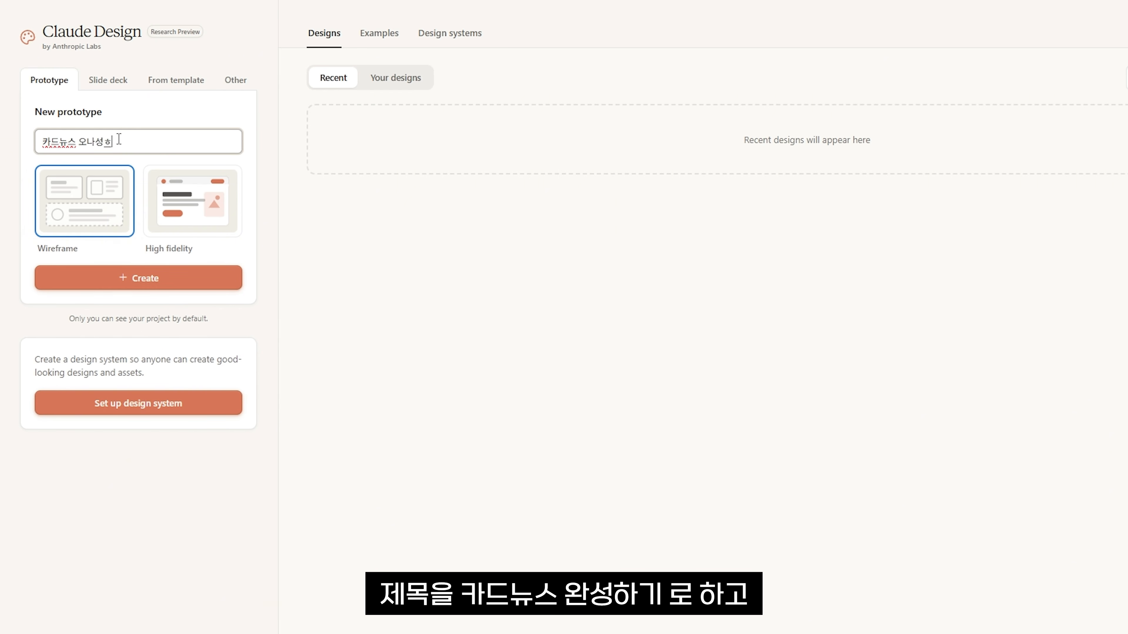
{"action": "type", "text": "ㄴ성ㅎ"}
{"action": "left_click", "coordinate": [78, 235]}
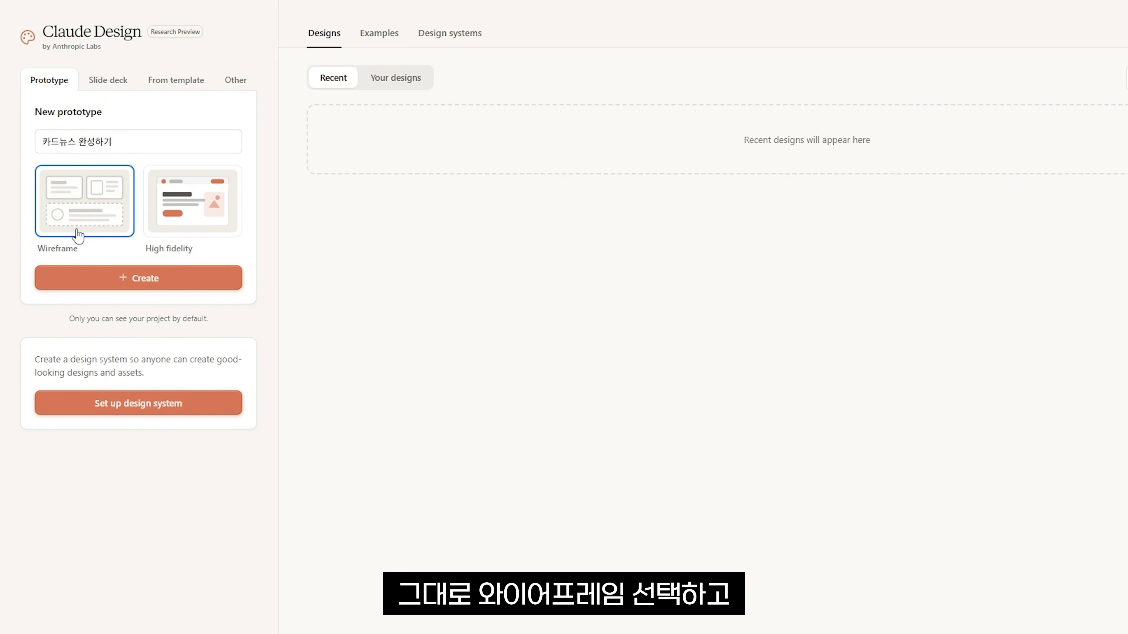
{"action": "left_click", "coordinate": [146, 277]}
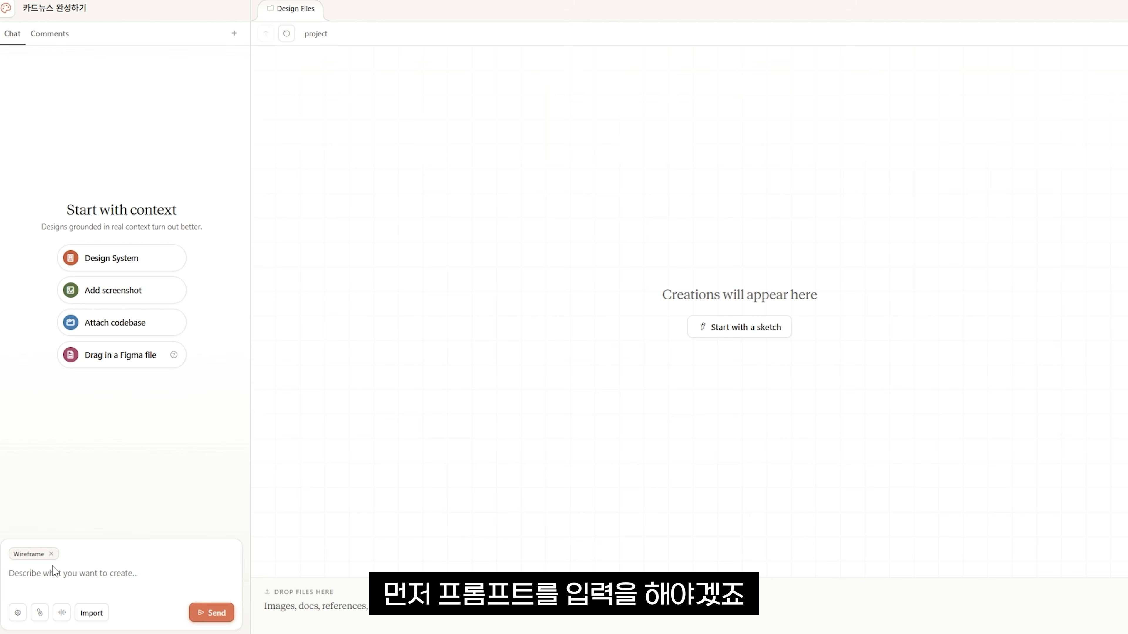
Send Claude the prompt "카드뉴스 디자인을 완성해줘".
{"action": "type", "text": "카드뉴스 디자"}
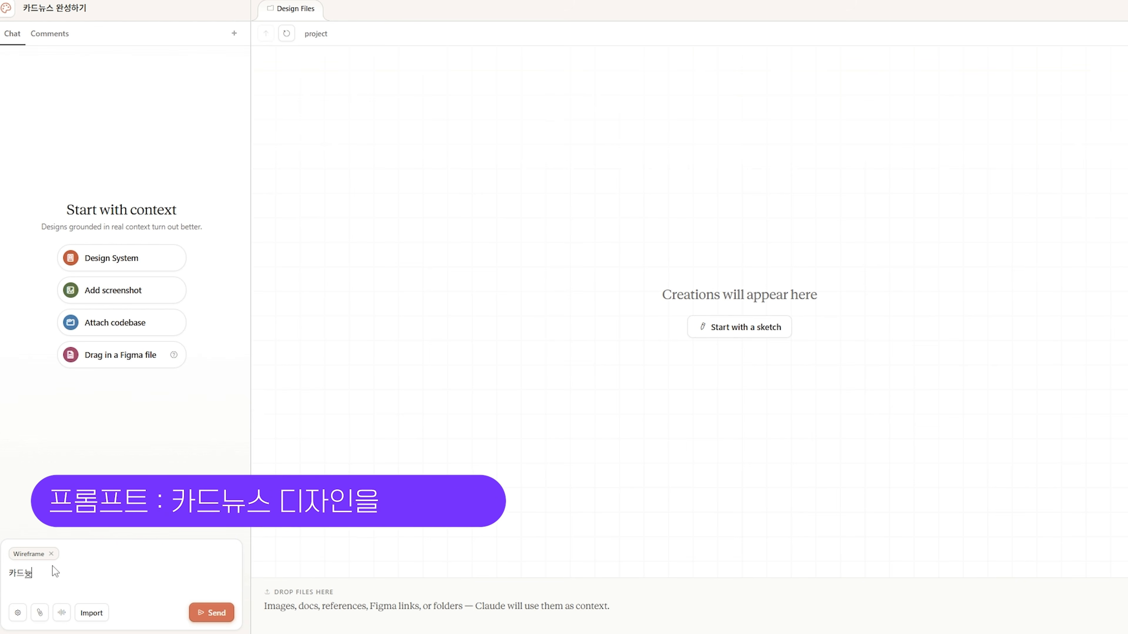
{"action": "type", "text": "인을 완성해"}
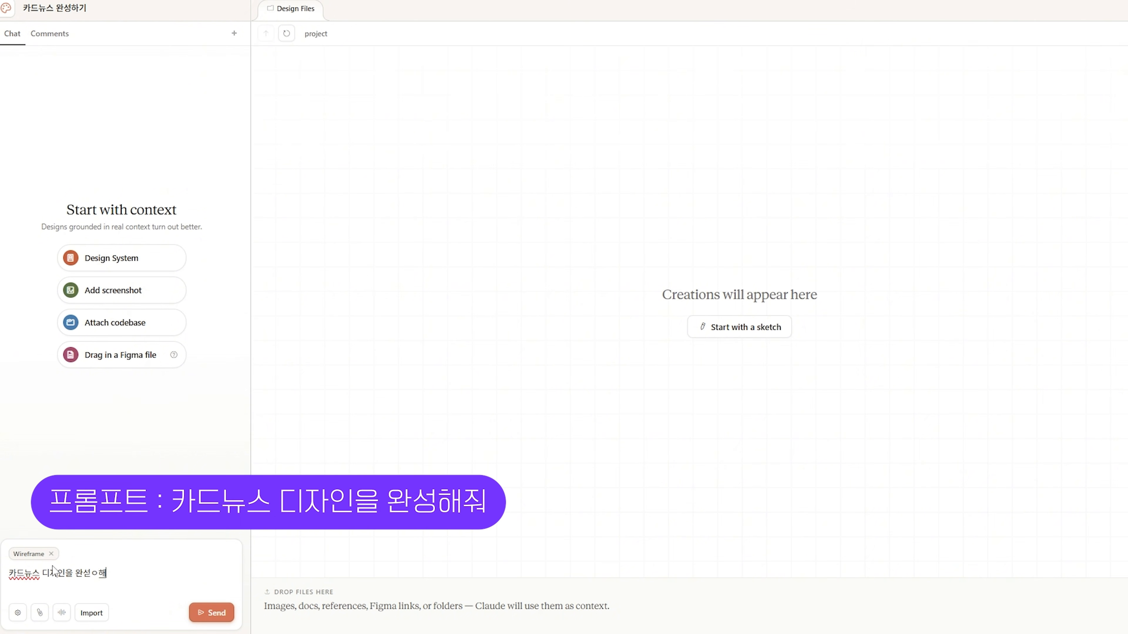
{"action": "type", "text": "줘"}
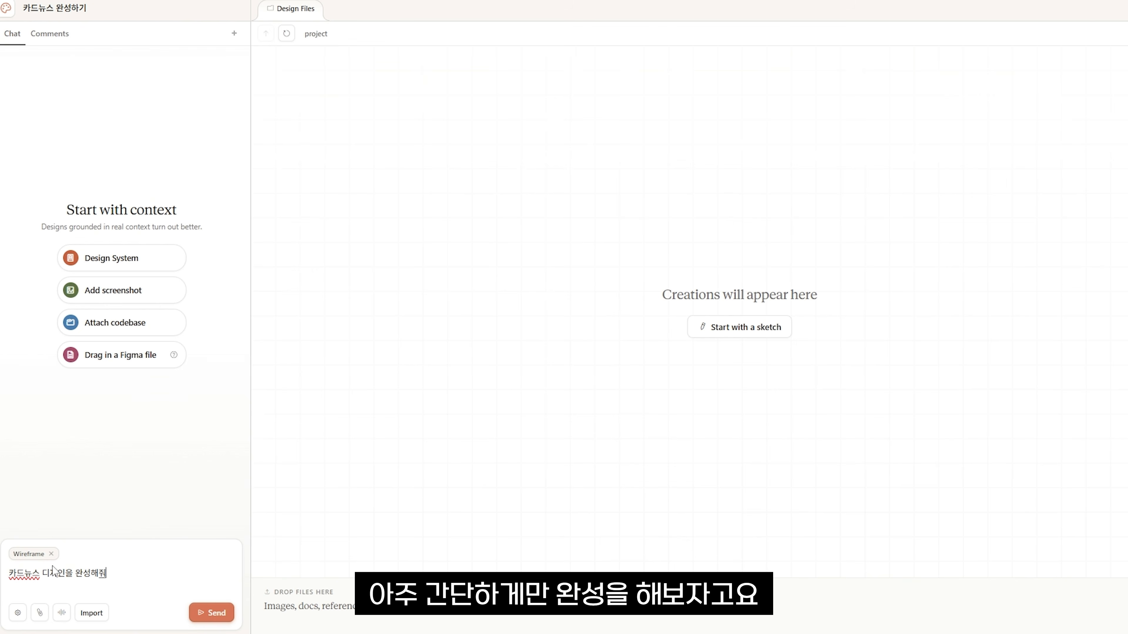
{"action": "left_click", "coordinate": [224, 614]}
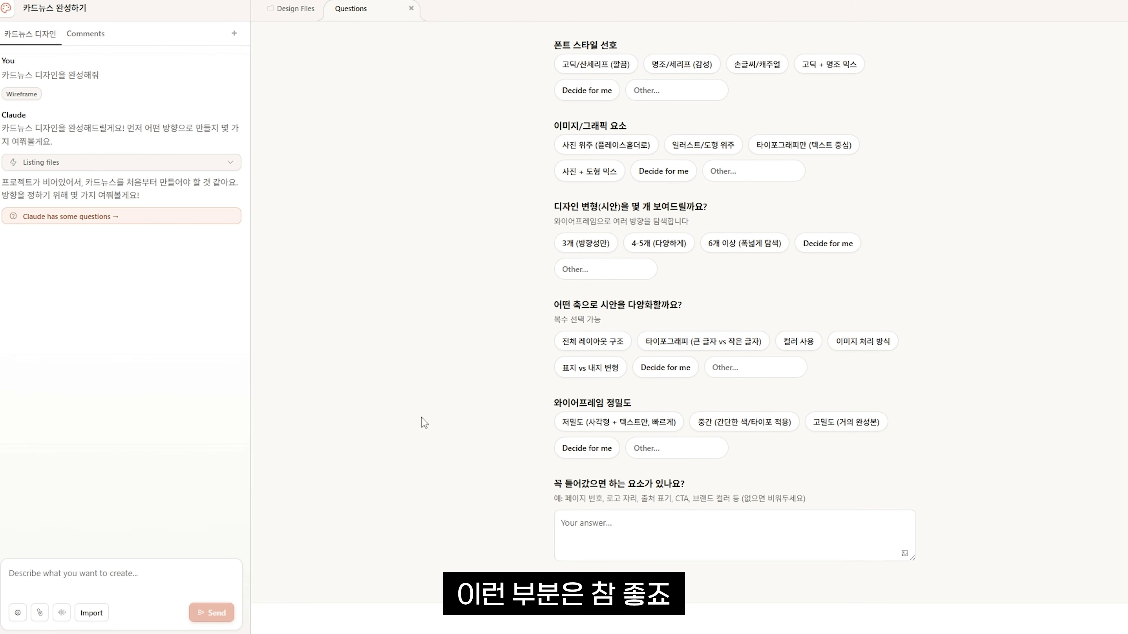
Answer the opening questions with "마케팅 팁" as the card news topic and 비즈니스/직장인 as the target readers.
{"action": "scroll", "coordinate": [502, 455], "scroll_direction": "up", "scroll_amount": 15}
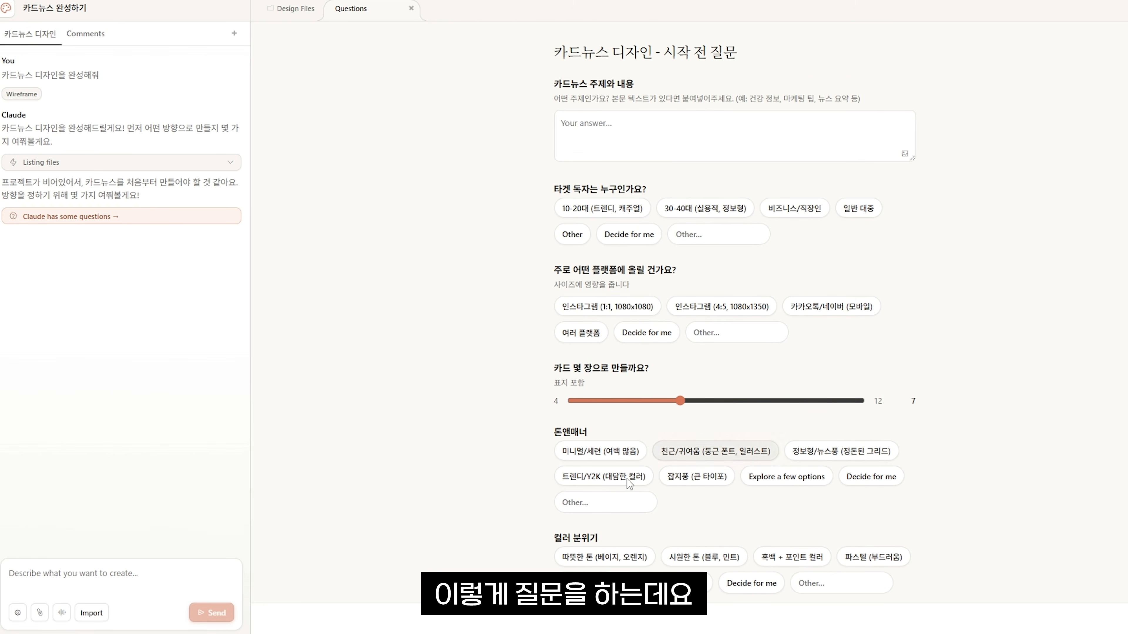
{"action": "left_click", "coordinate": [627, 139]}
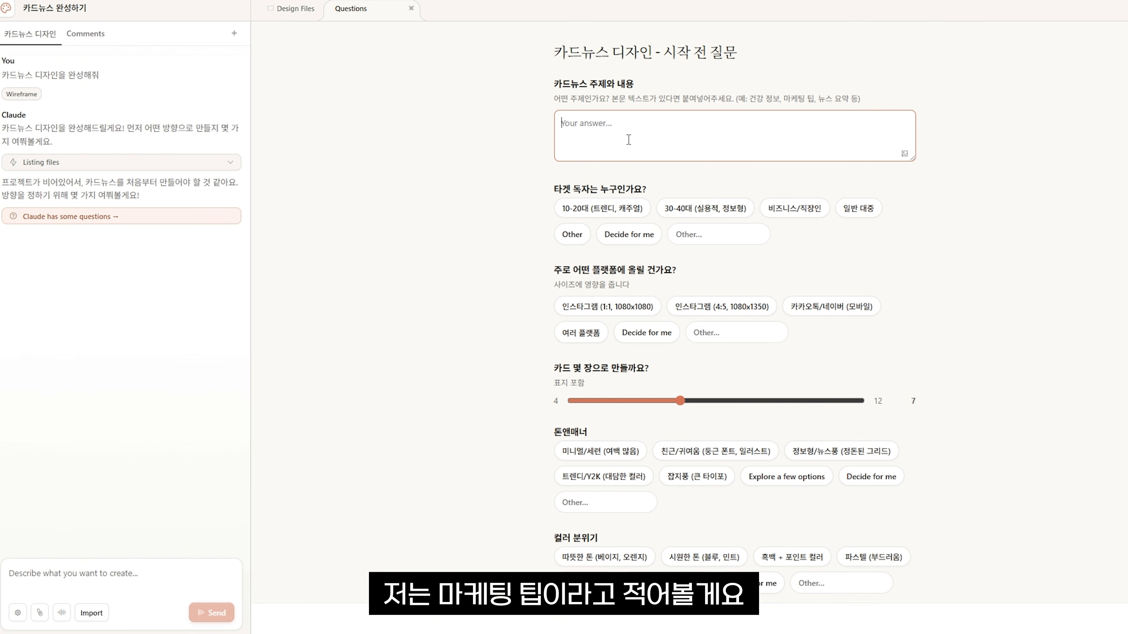
{"action": "type", "text": "매"}
{"action": "left_click", "coordinate": [608, 214]}
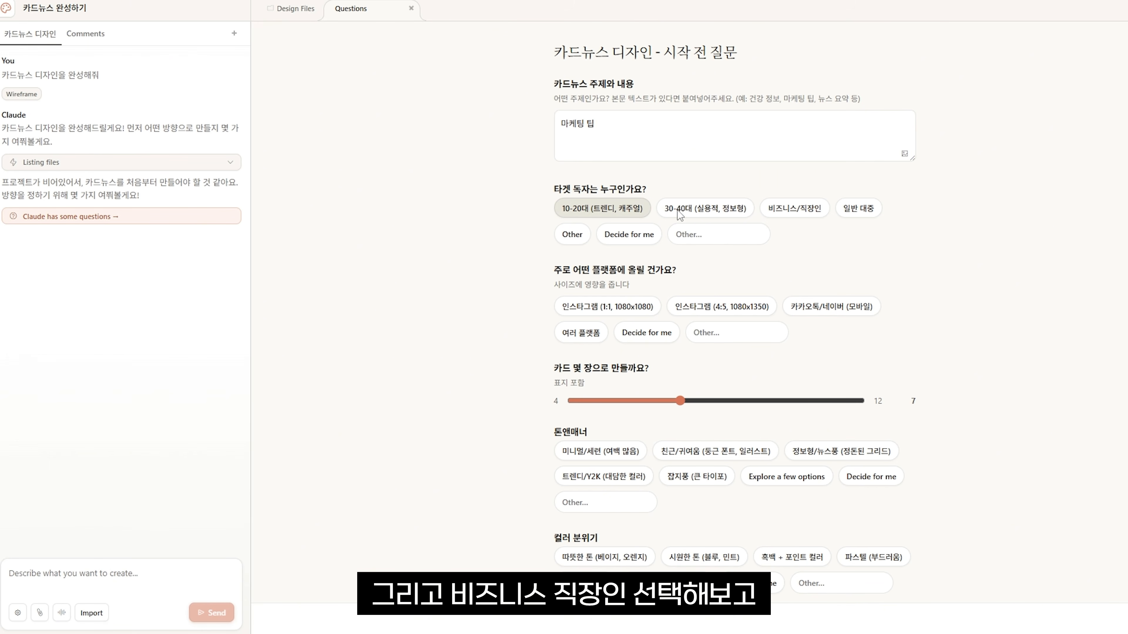
{"action": "left_click", "coordinate": [714, 214]}
{"action": "left_click", "coordinate": [795, 209]}
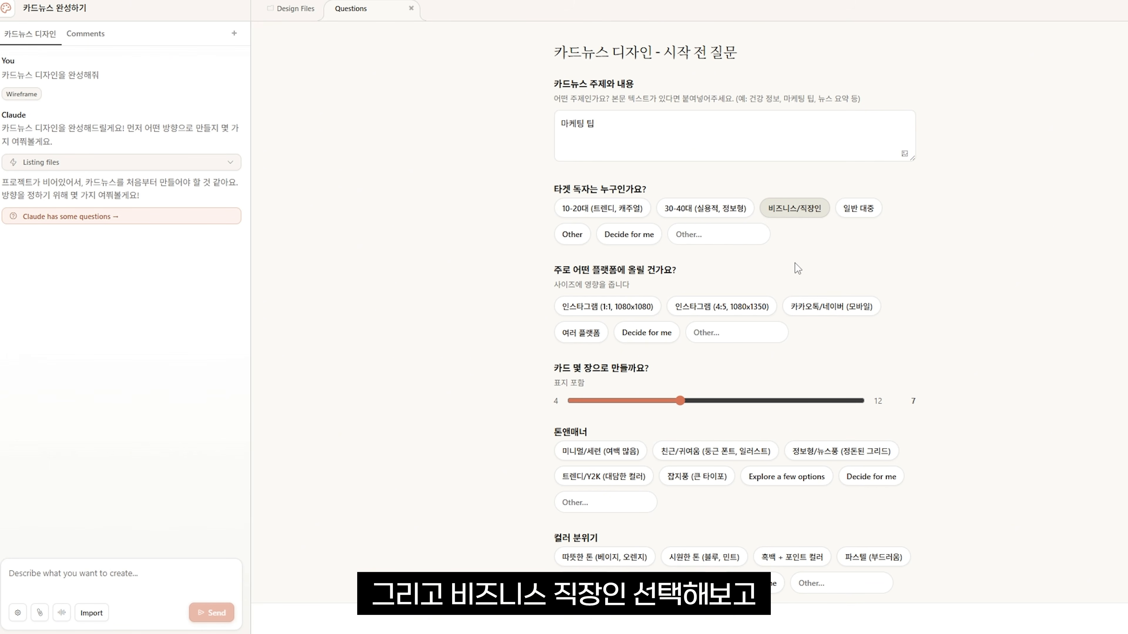
Choose 인스타그램 (4:5, 1080x1350) as the platform and set the number of cards to 4.
{"action": "left_click", "coordinate": [706, 311]}
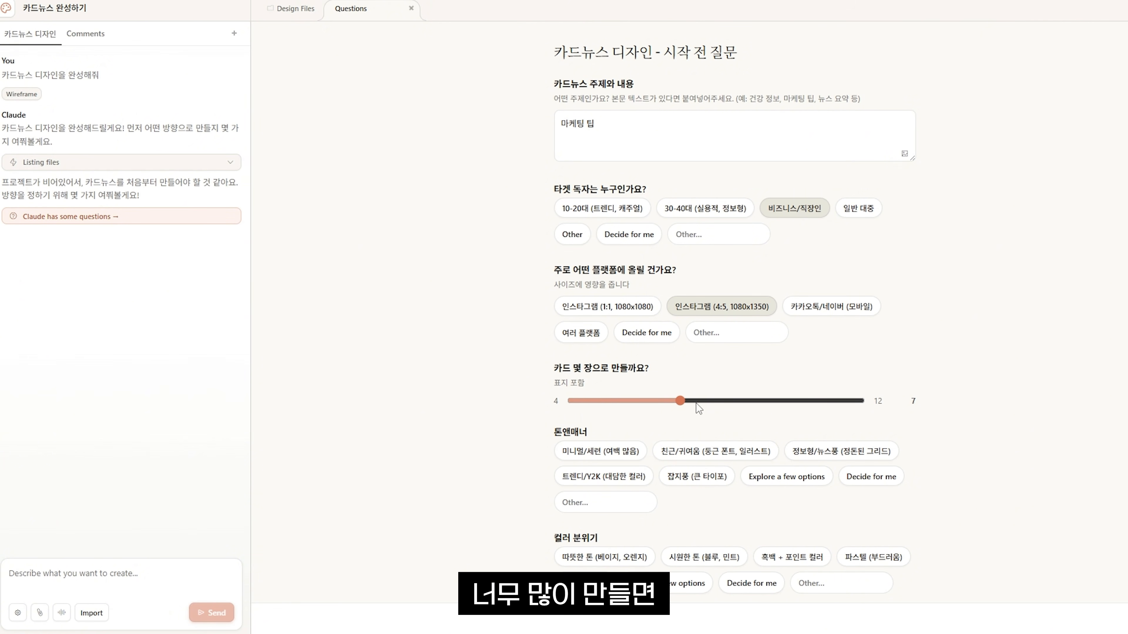
{"action": "left_click_drag", "start_coordinate": [697, 403], "coordinate": [851, 410]}
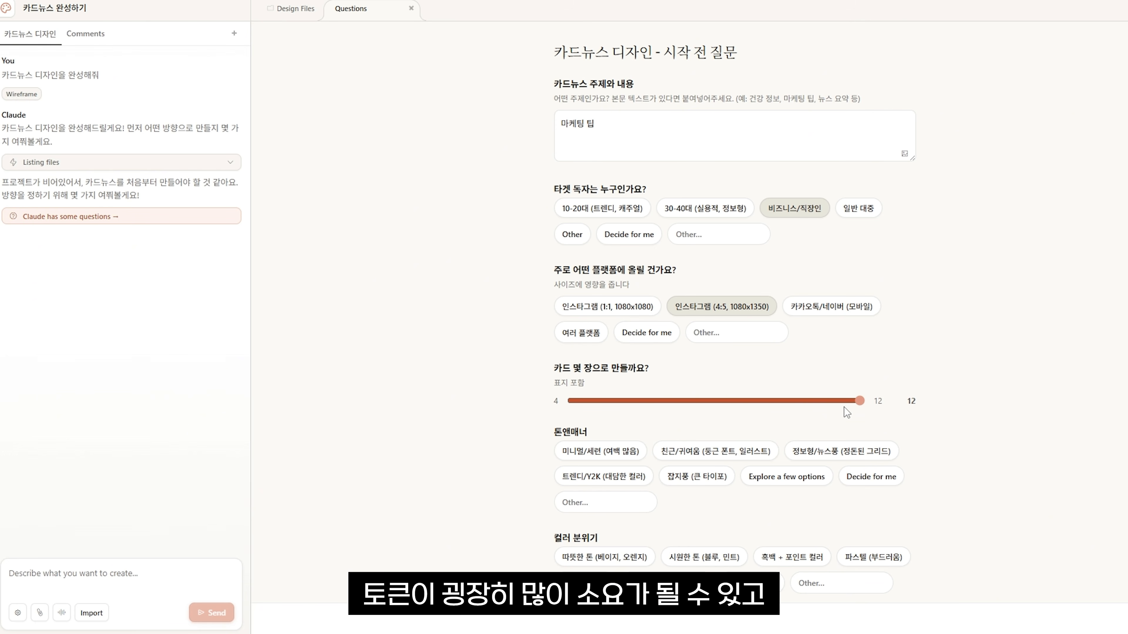
{"action": "left_click_drag", "start_coordinate": [843, 412], "coordinate": [558, 409]}
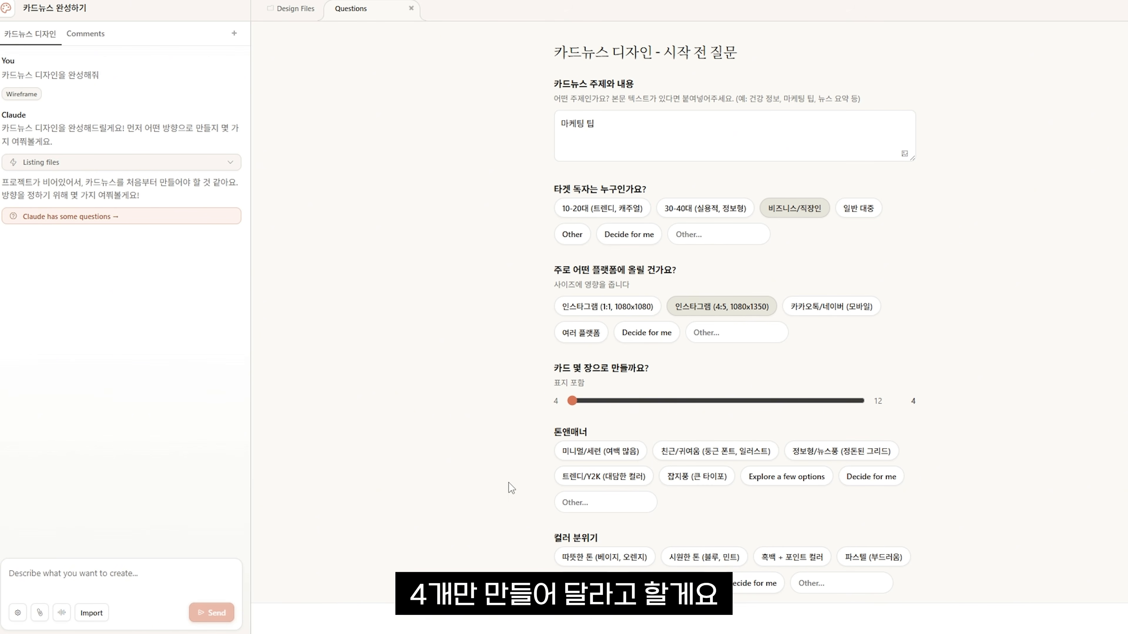
Choose 정보형/뉴스풍 (정돈된 그리드) as the tone and manner and 시원한 톤 (블루, 민트) as the color mood.
{"action": "scroll", "coordinate": [515, 400], "scroll_direction": "down", "scroll_amount": 3}
{"action": "scroll", "coordinate": [397, 371], "scroll_direction": "up", "scroll_amount": 2}
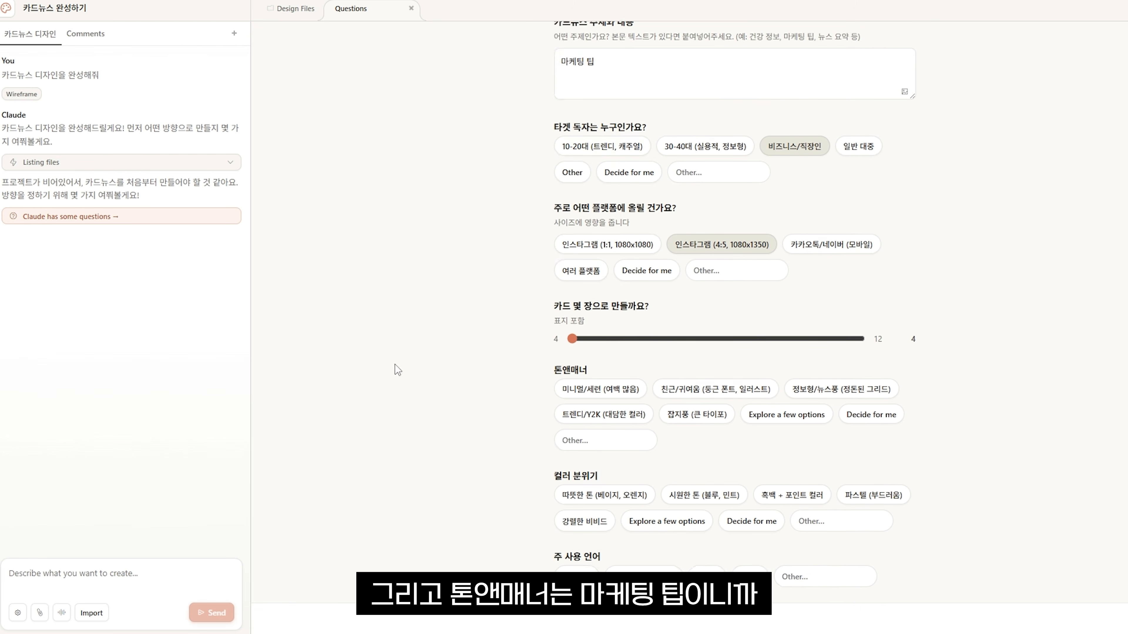
{"action": "scroll", "coordinate": [537, 169], "scroll_direction": "up", "scroll_amount": 2}
{"action": "scroll", "coordinate": [533, 384], "scroll_direction": "down", "scroll_amount": 3}
{"action": "left_click", "coordinate": [840, 321]}
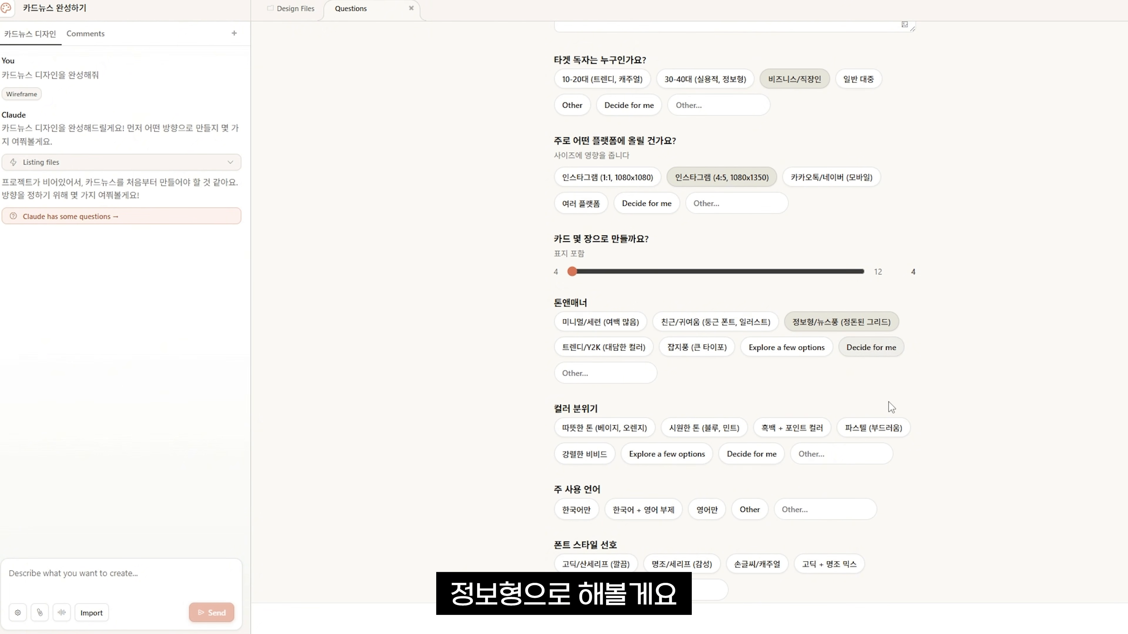
{"action": "scroll", "coordinate": [510, 422], "scroll_direction": "down", "scroll_amount": 3}
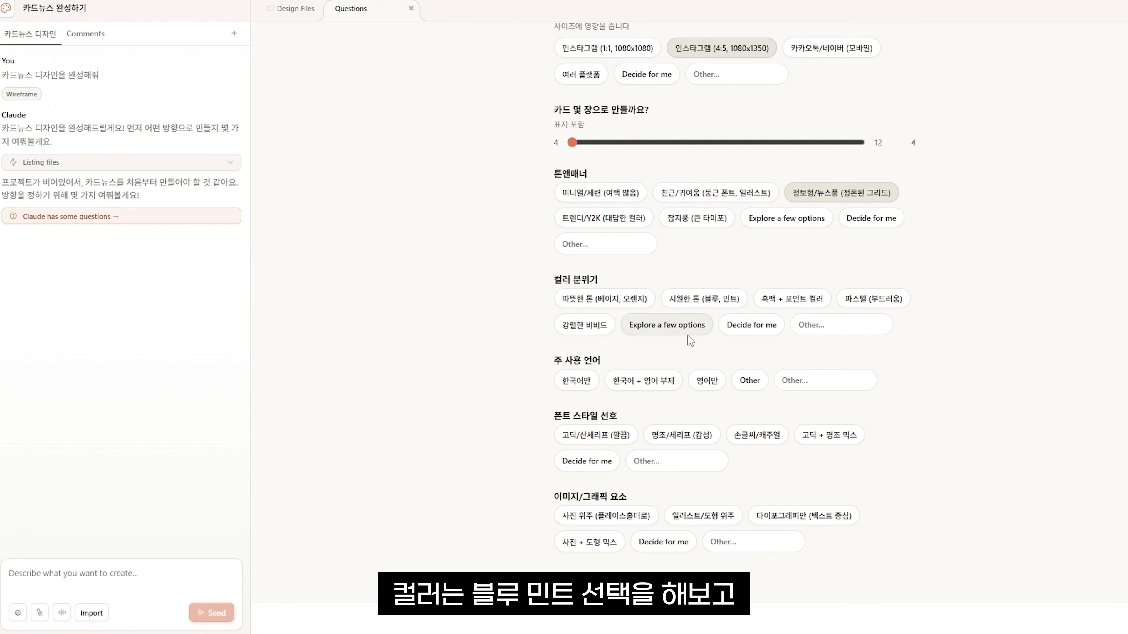
{"action": "left_click", "coordinate": [712, 301]}
Set the main language to 한국어만 and the font style to 고딕/산세리프 (깔끔).
{"action": "scroll", "coordinate": [518, 436], "scroll_direction": "down", "scroll_amount": 2}
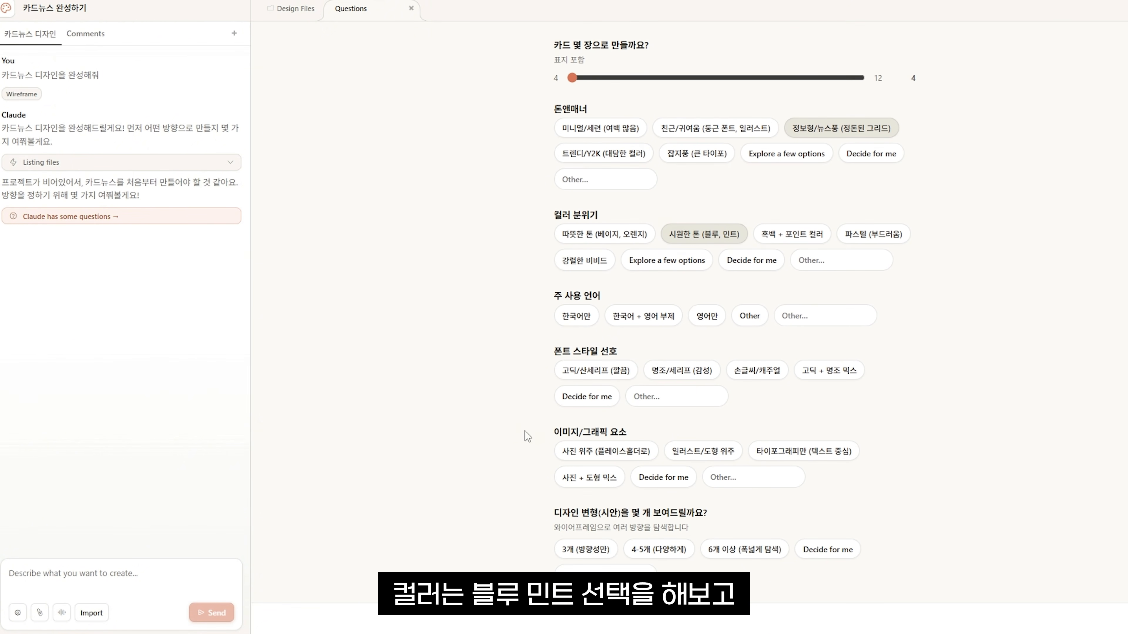
{"action": "left_click", "coordinate": [575, 317]}
{"action": "scroll", "coordinate": [580, 320], "scroll_direction": "down", "scroll_amount": 2}
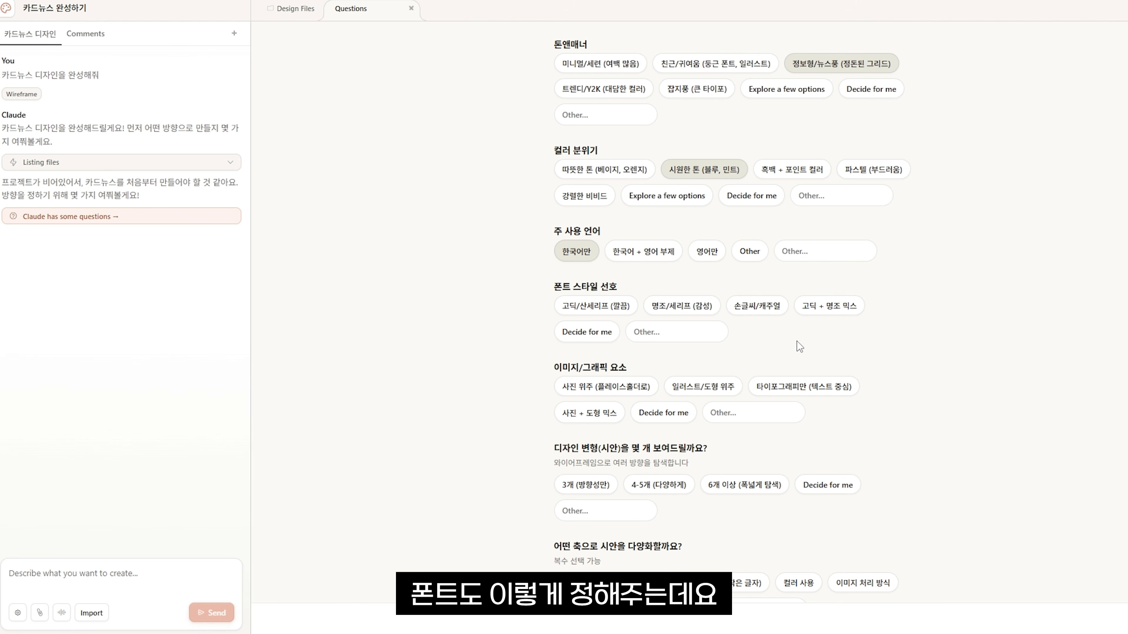
{"action": "left_click", "coordinate": [593, 307]}
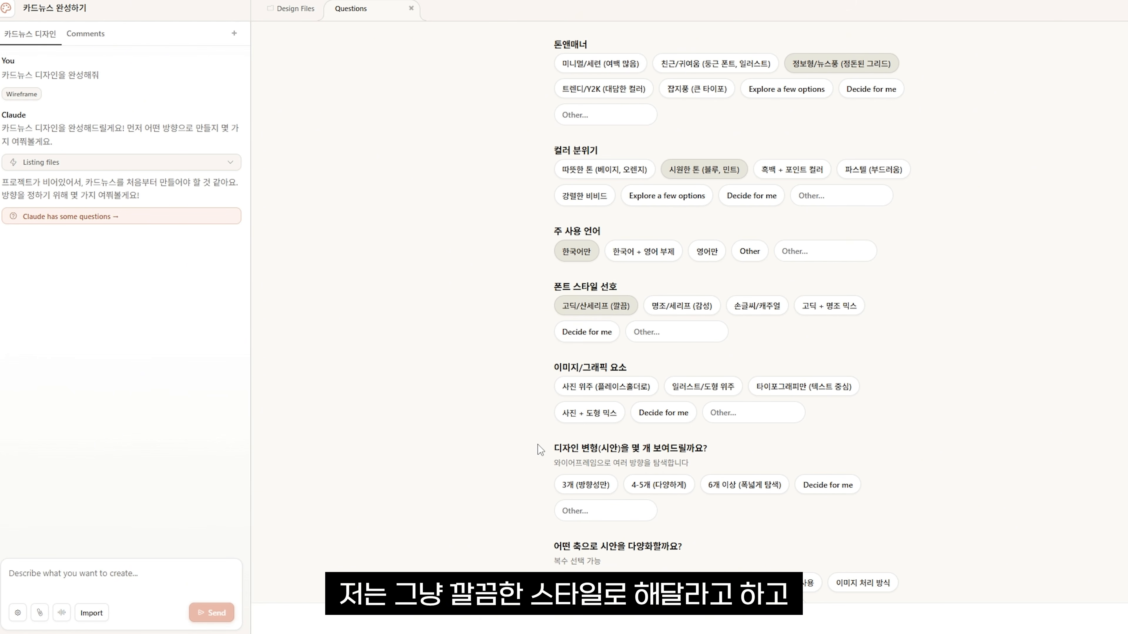
Choose 사진 위주 (플레이스홀더로) for the image elements and 3개 (방향성만) for the number of design variations.
{"action": "scroll", "coordinate": [541, 452], "scroll_direction": "down", "scroll_amount": 2}
{"action": "scroll", "coordinate": [540, 462], "scroll_direction": "down", "scroll_amount": 2}
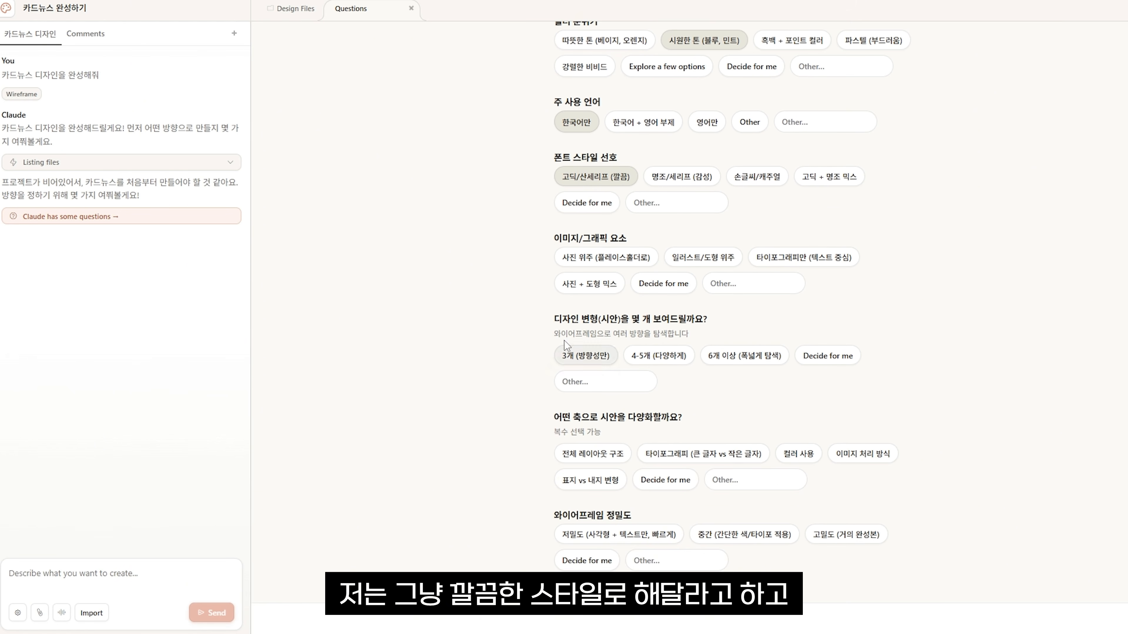
{"action": "left_click", "coordinate": [622, 260]}
{"action": "scroll", "coordinate": [576, 214], "scroll_direction": "down", "scroll_amount": 2}
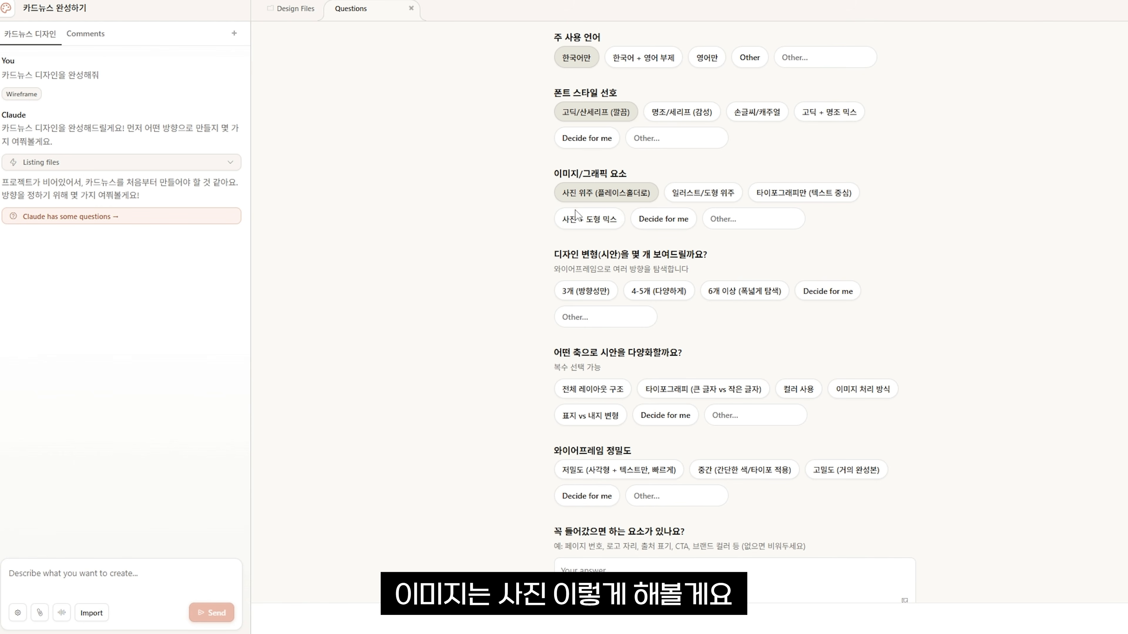
{"action": "left_click", "coordinate": [595, 291]}
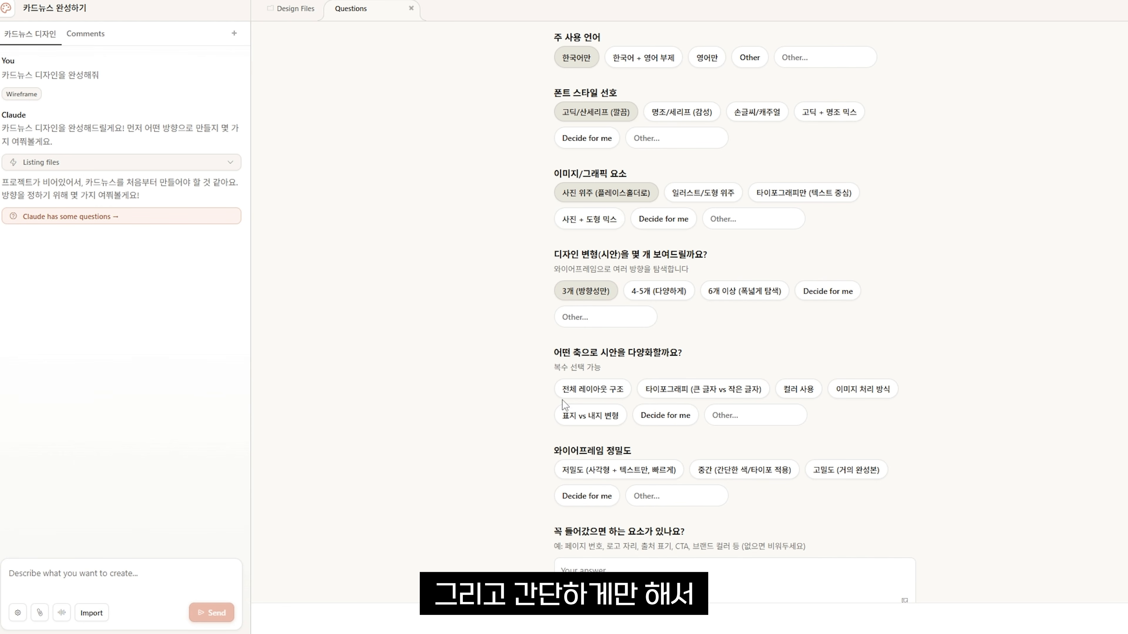
Vary the proposals by 타이포그래피 (큰 글자 vs 작은 글자), 컬러 사용, 이미지 처리 방식 and 표지 vs 내지 변형.
{"action": "scroll", "coordinate": [560, 400], "scroll_direction": "down", "scroll_amount": 1}
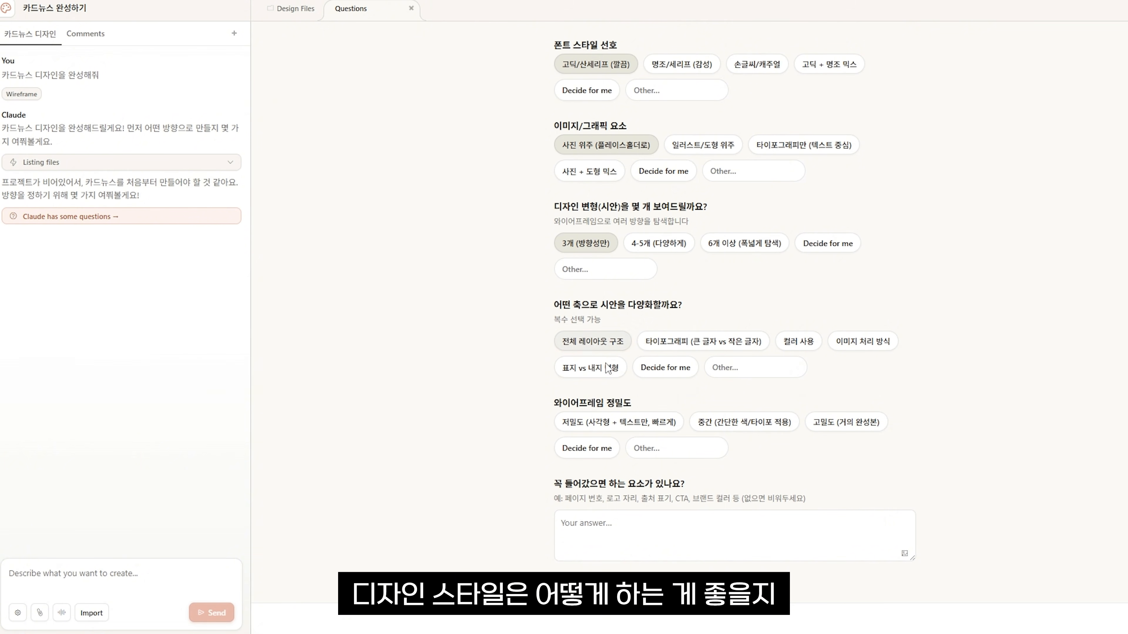
{"action": "left_click", "coordinate": [619, 343]}
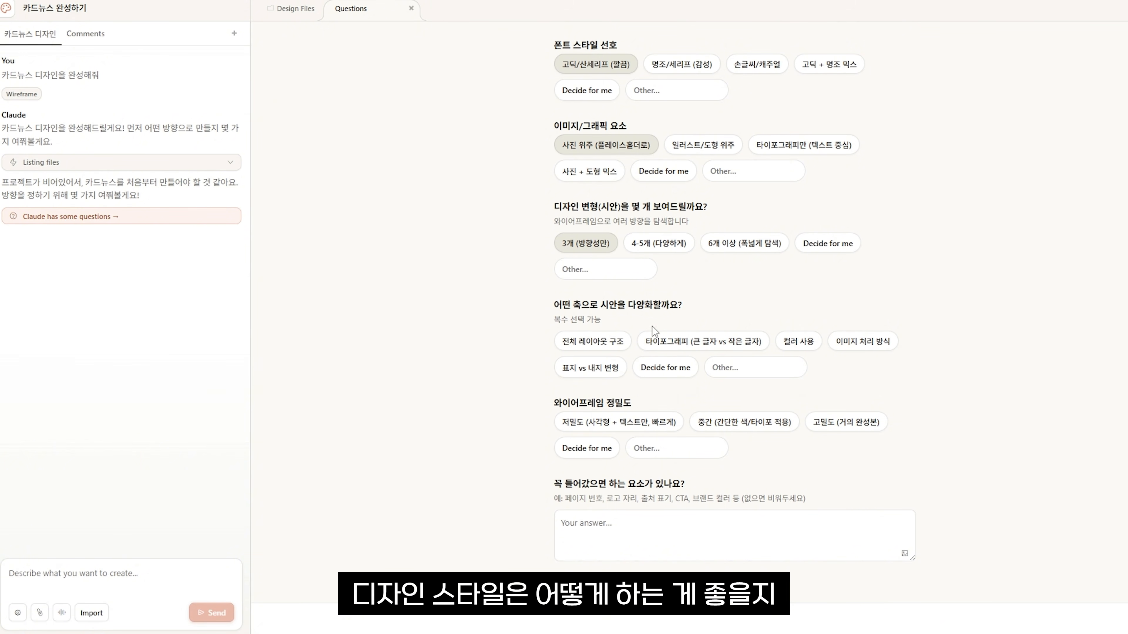
{"action": "left_click", "coordinate": [707, 346]}
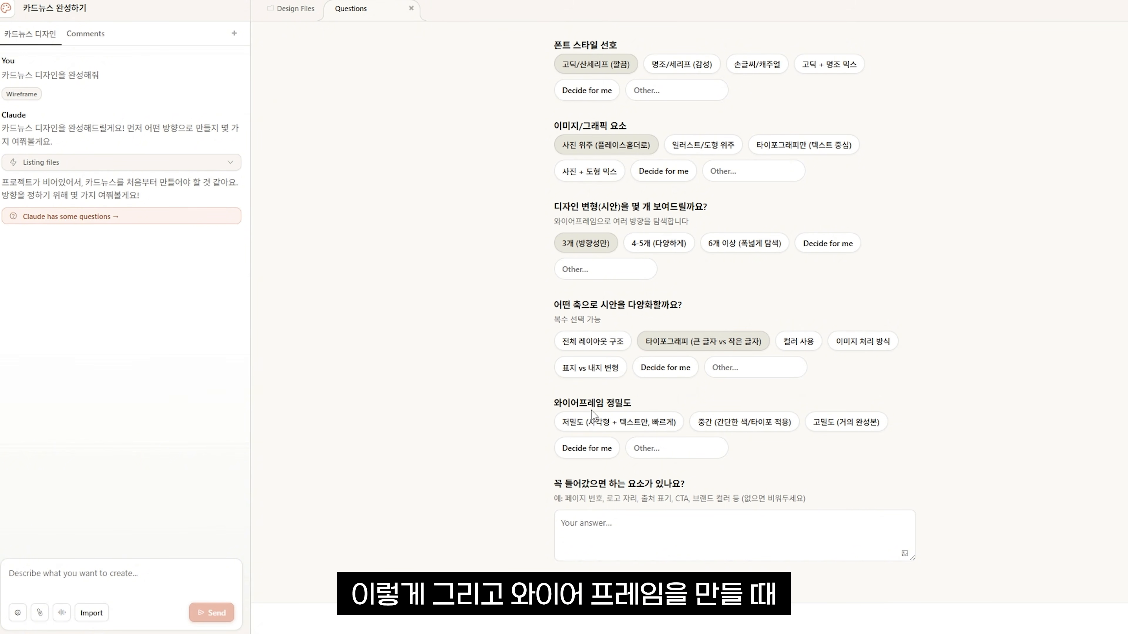
{"action": "left_click", "coordinate": [593, 371]}
{"action": "left_click", "coordinate": [595, 422]}
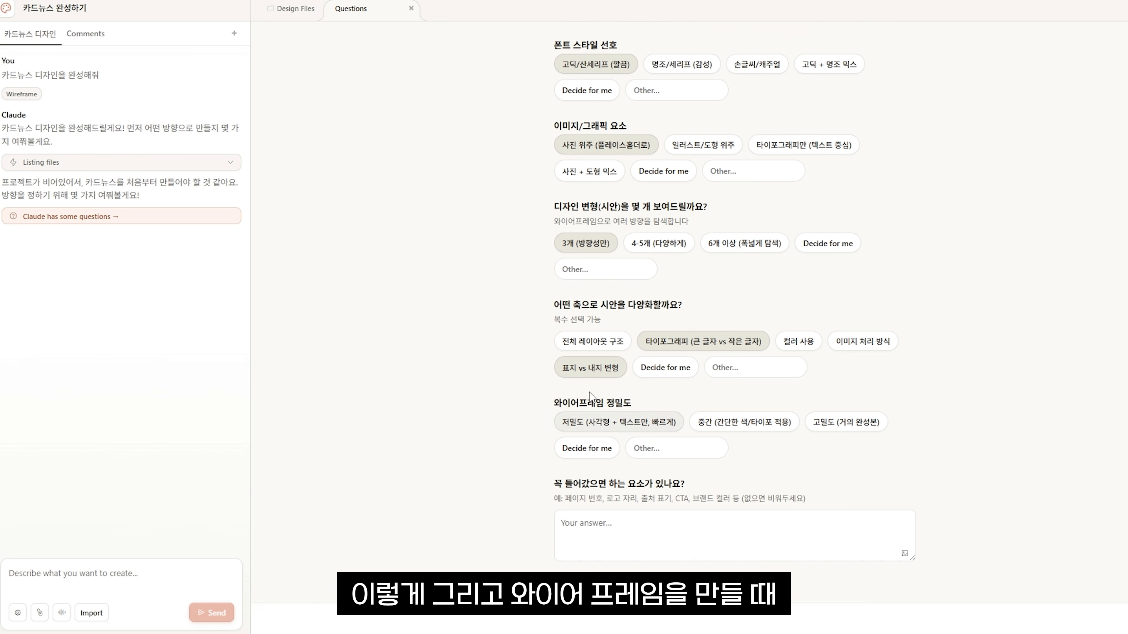
{"action": "left_click", "coordinate": [862, 341]}
{"action": "left_click", "coordinate": [798, 341]}
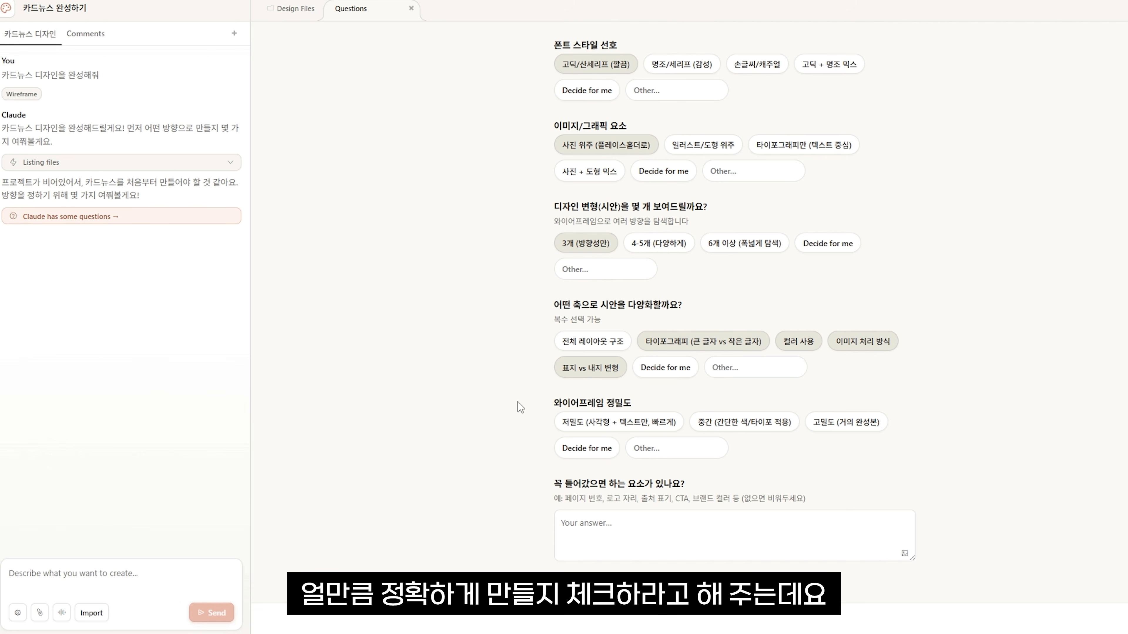
Set the wireframe fidelity to 중간 (간단한 색/타이포 적용) and enter brand color as the must-have element.
{"action": "left_click", "coordinate": [721, 419]}
{"action": "left_click", "coordinate": [630, 537]}
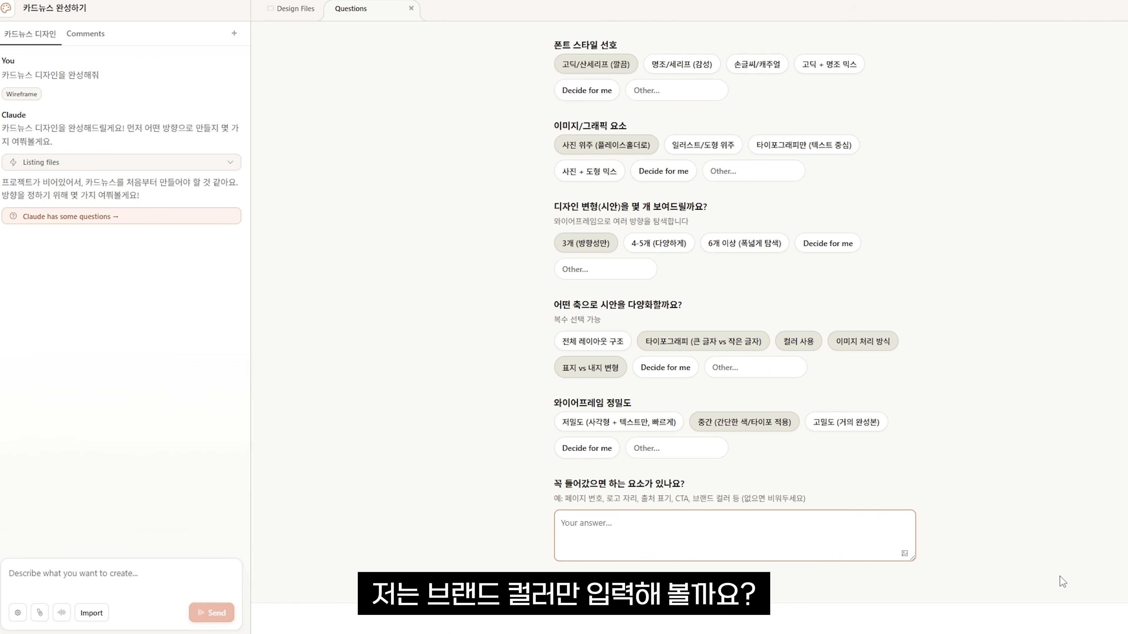
{"action": "type", "text": "블랜드컬러"}
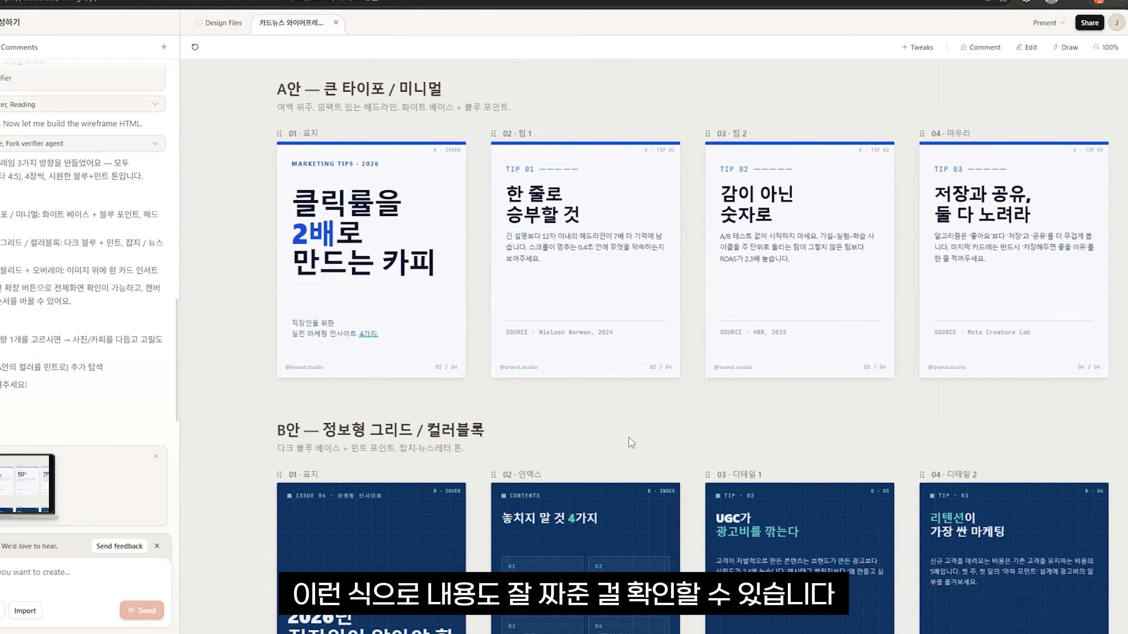
Review the card copy and layouts across the generated A, B and C proposals.
{"action": "scroll", "coordinate": [629, 438], "scroll_direction": "down", "scroll_amount": 6}
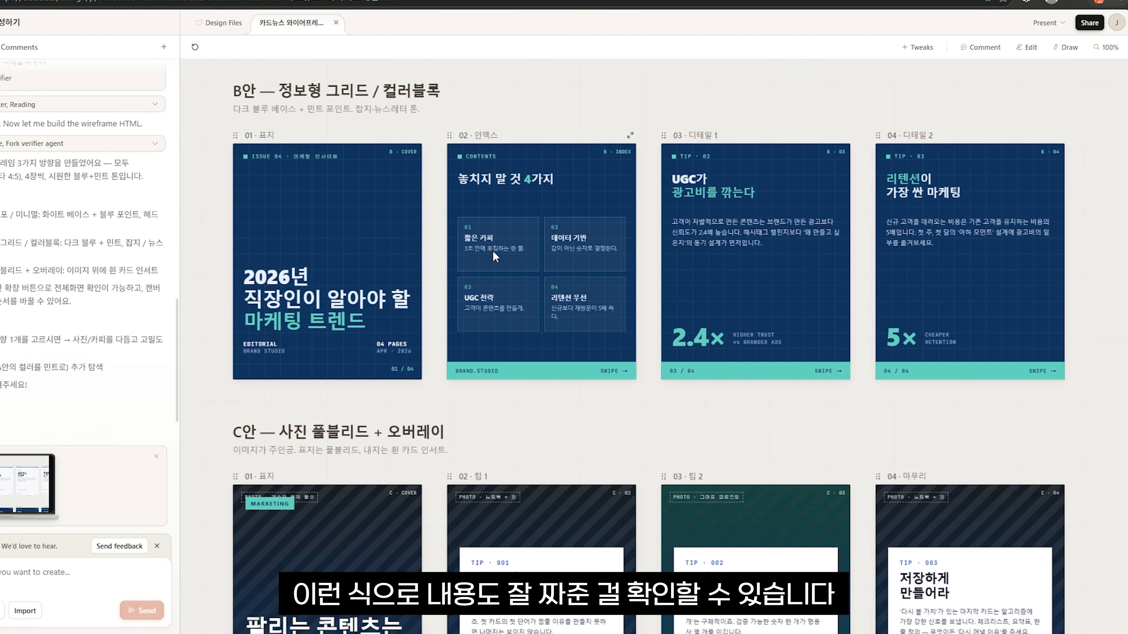
{"action": "scroll", "coordinate": [533, 253], "scroll_direction": "up", "scroll_amount": 6}
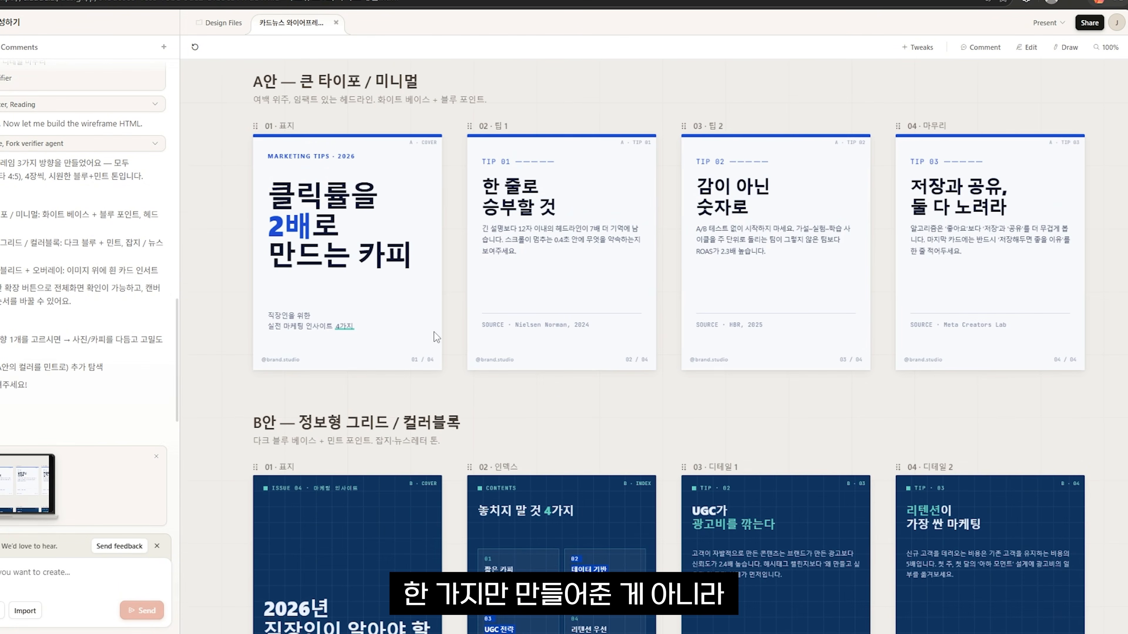
Compare the B안 and C안 card designs and read the 메모 sticky note on the wireframe canvas.
{"action": "scroll", "coordinate": [506, 348], "scroll_direction": "down", "scroll_amount": 6}
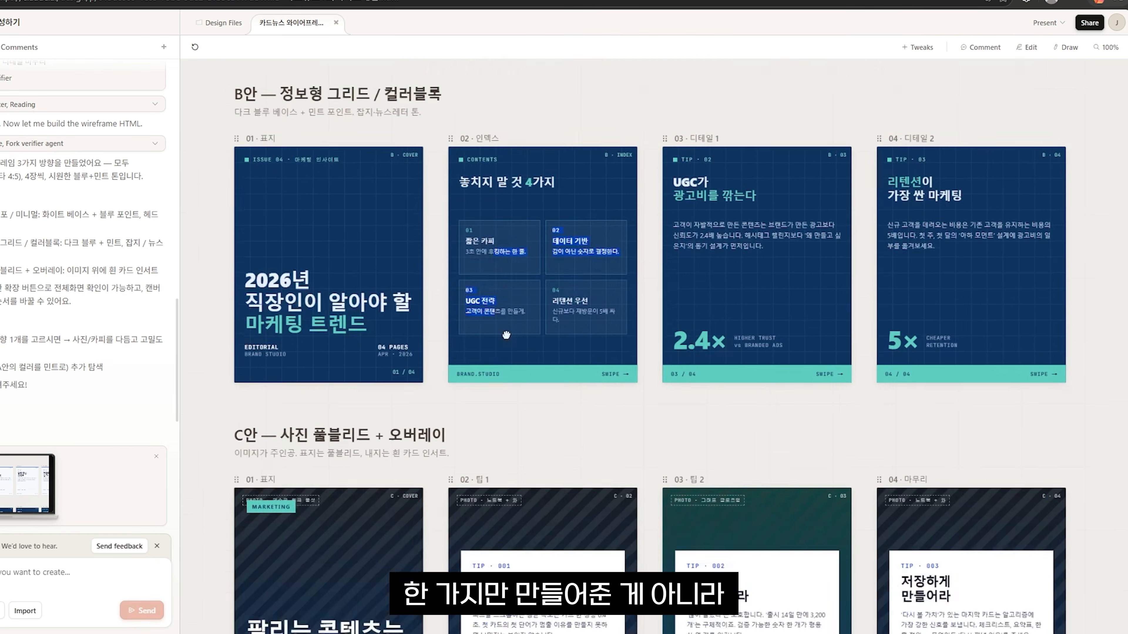
{"action": "scroll", "coordinate": [506, 335], "scroll_direction": "down", "scroll_amount": 2}
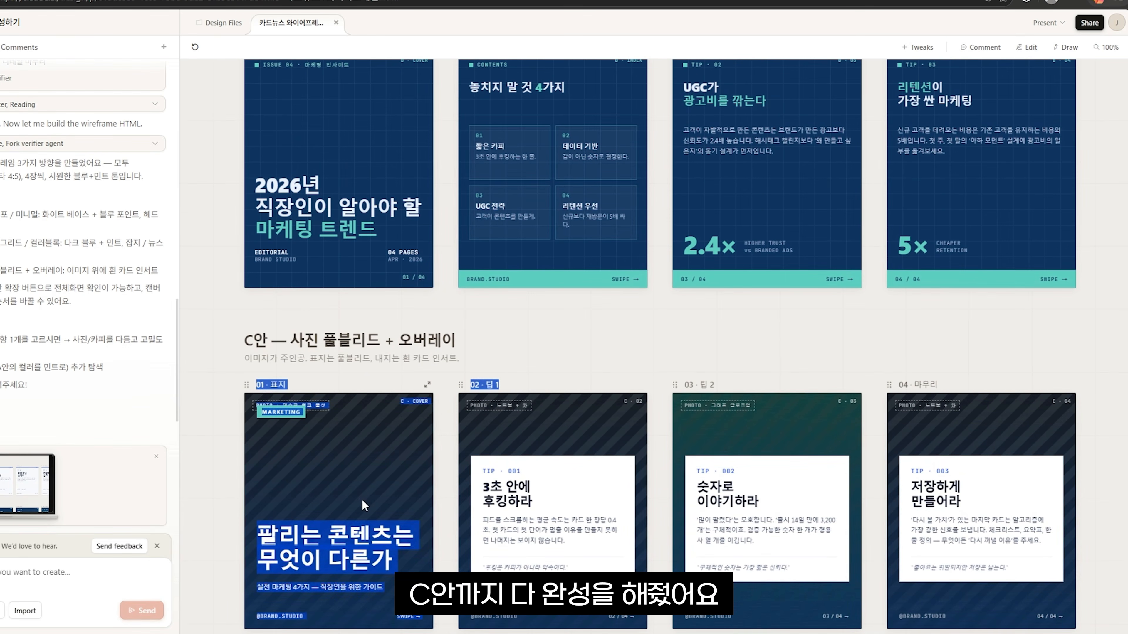
{"action": "left_click", "coordinate": [348, 540]}
{"action": "scroll", "coordinate": [522, 340], "scroll_direction": "down", "scroll_amount": 5}
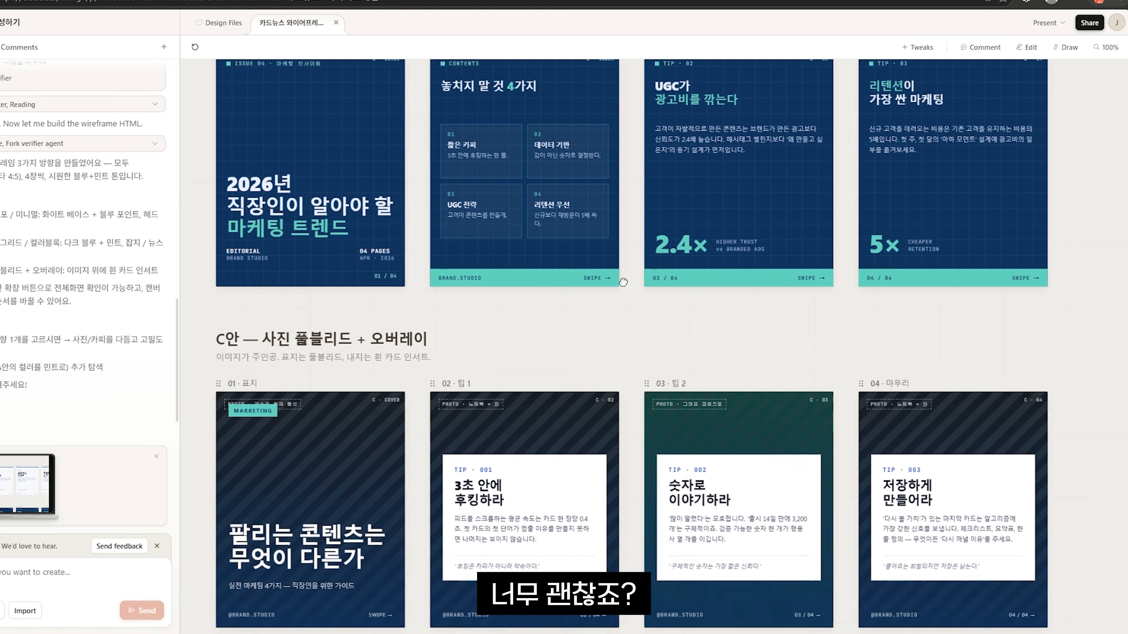
{"action": "scroll", "coordinate": [278, 521], "scroll_direction": "up", "scroll_amount": 5, "text": "ctrl"}
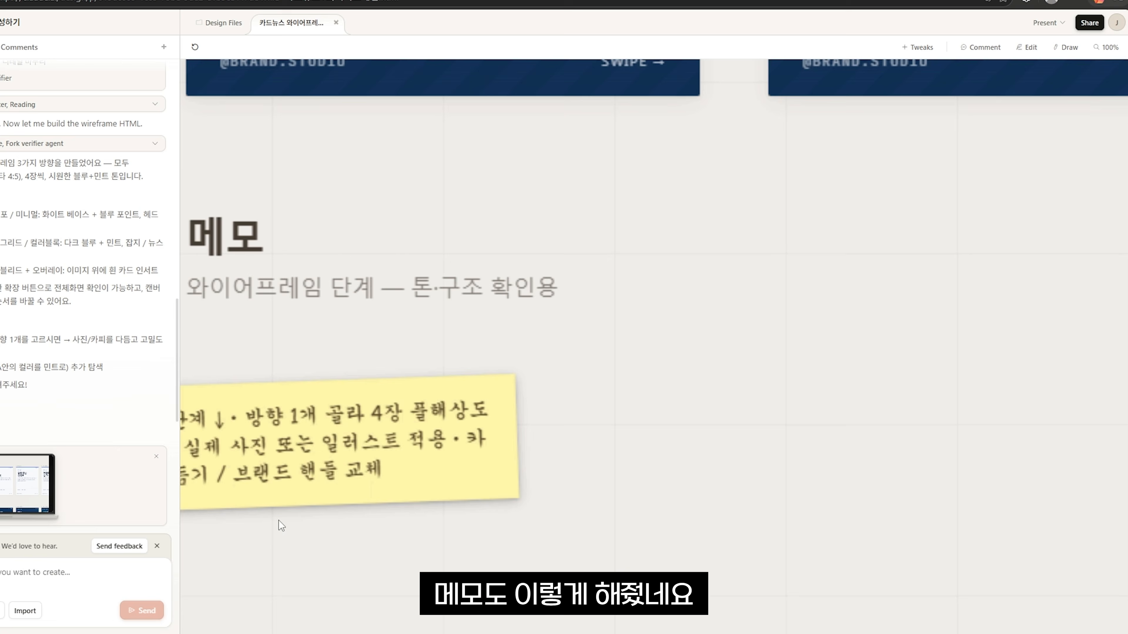
{"action": "scroll", "coordinate": [425, 505], "scroll_direction": "left", "scroll_amount": 3}
{"action": "scroll", "coordinate": [371, 367], "scroll_direction": "up", "scroll_amount": 2, "text": "ctrl"}
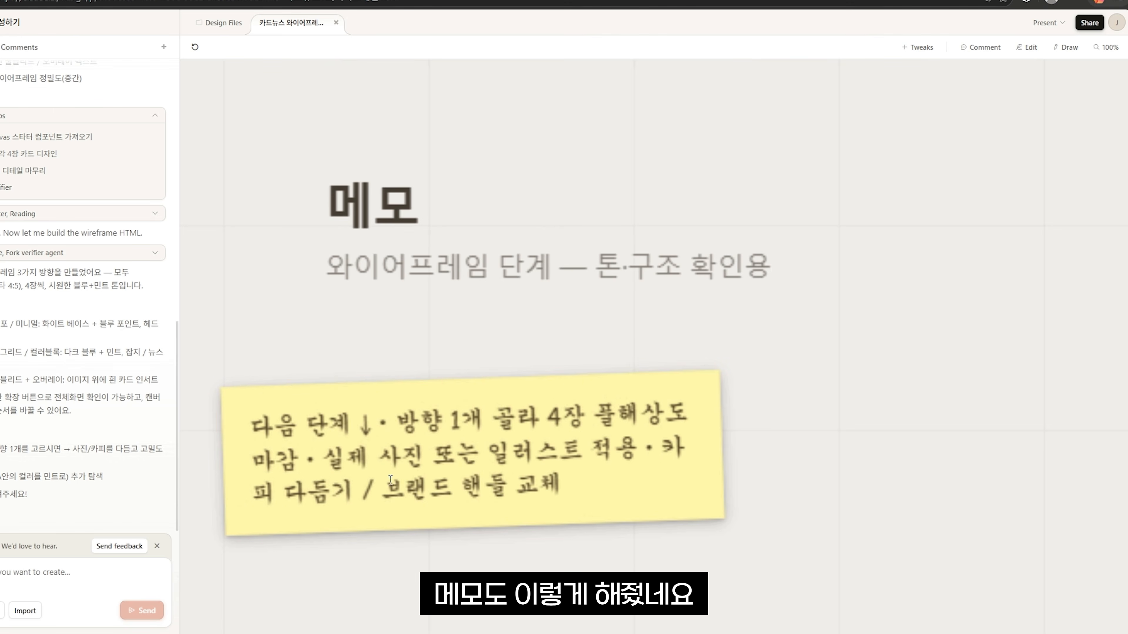
{"action": "scroll", "coordinate": [505, 481], "scroll_direction": "down", "scroll_amount": 5, "text": "ctrl"}
{"action": "scroll", "coordinate": [505, 477], "scroll_direction": "up", "scroll_amount": 3, "text": "ctrl"}
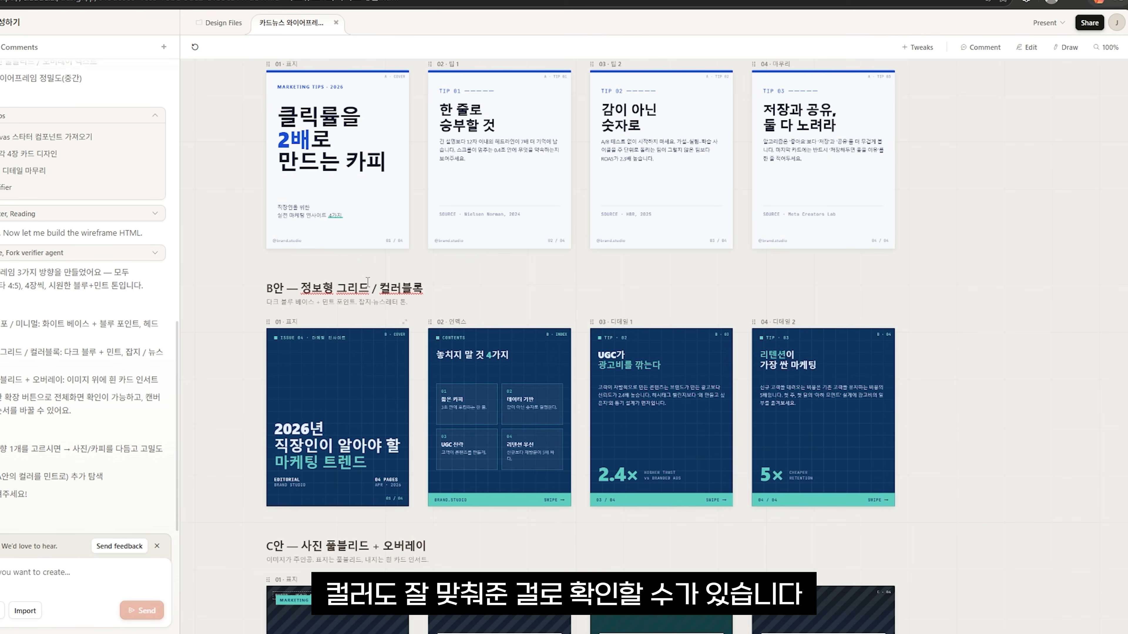
{"action": "scroll", "coordinate": [450, 368], "scroll_direction": "up", "scroll_amount": 1}
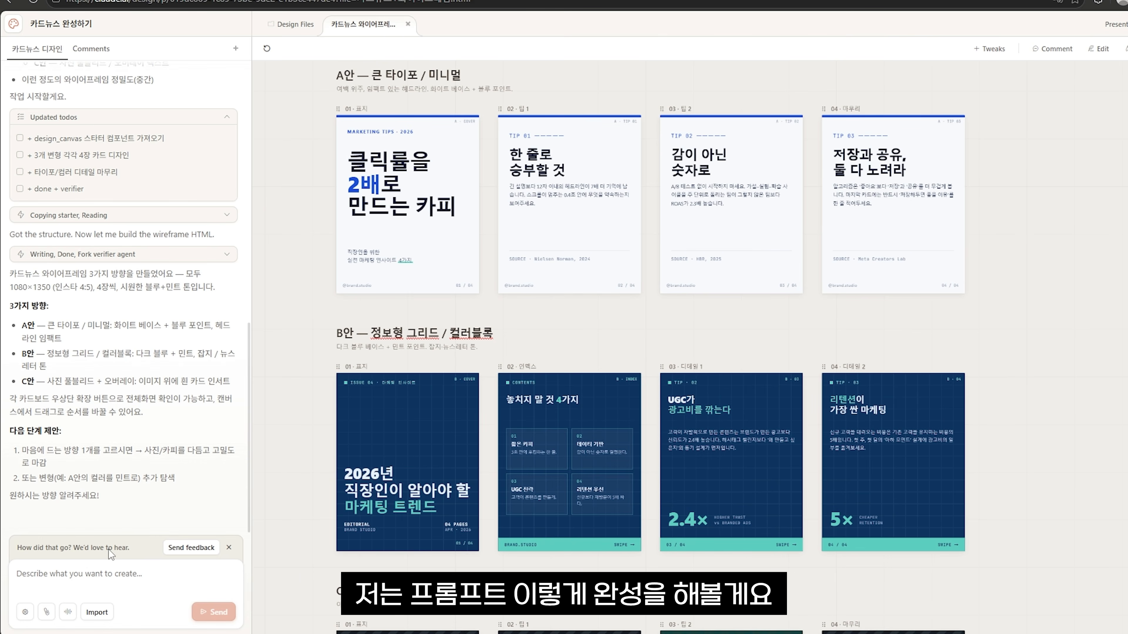
Send Claude the prompt "A안 카드뉴스 디자인을 깔끔하게 작업하고 완전한 프로토타입으로 만들어줘".
{"action": "left_click", "coordinate": [98, 575]}
{"action": "type", "text": "A"}
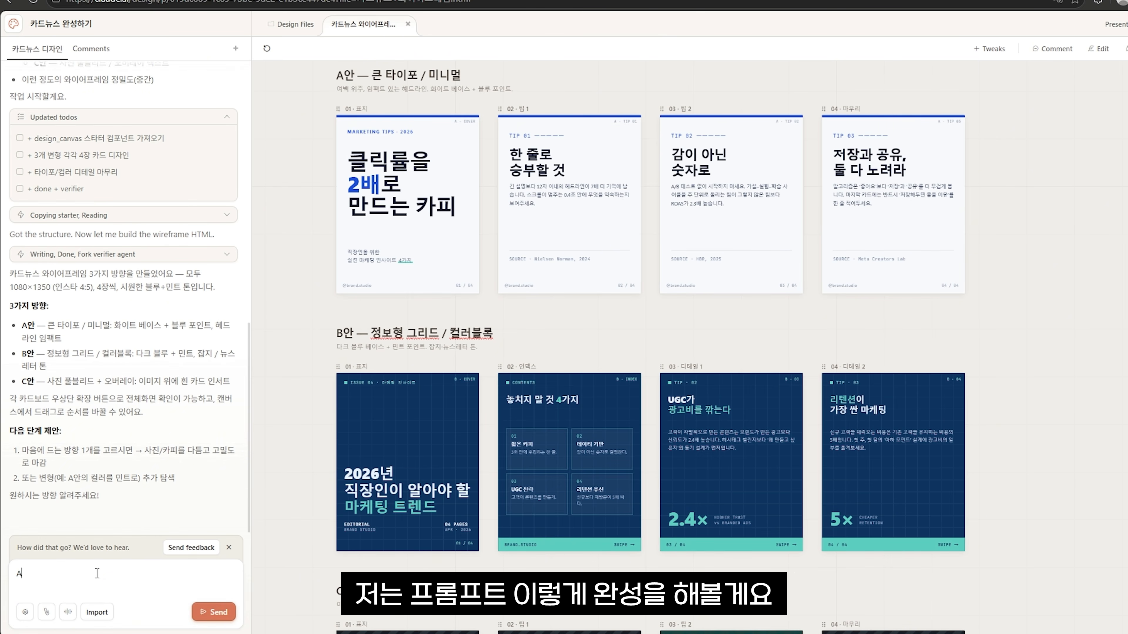
{"action": "type", "text": "안 카드뉴스 디자인을 깔끔하게 작업하고 완전한 프로토타입으로 만들어줘"}
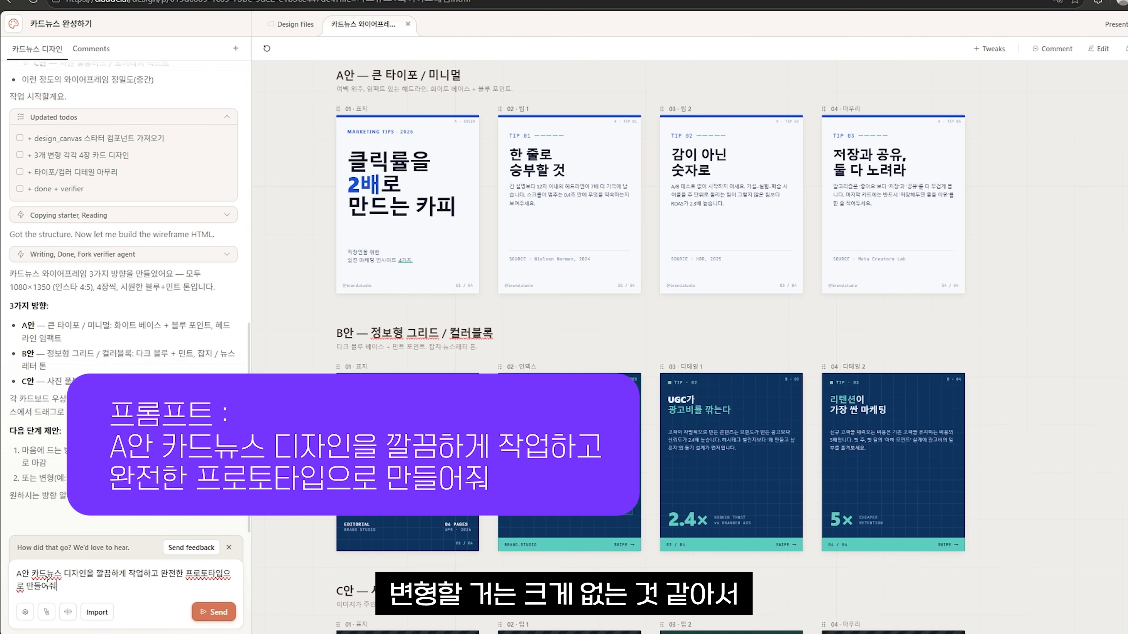
{"action": "left_click", "coordinate": [214, 613]}
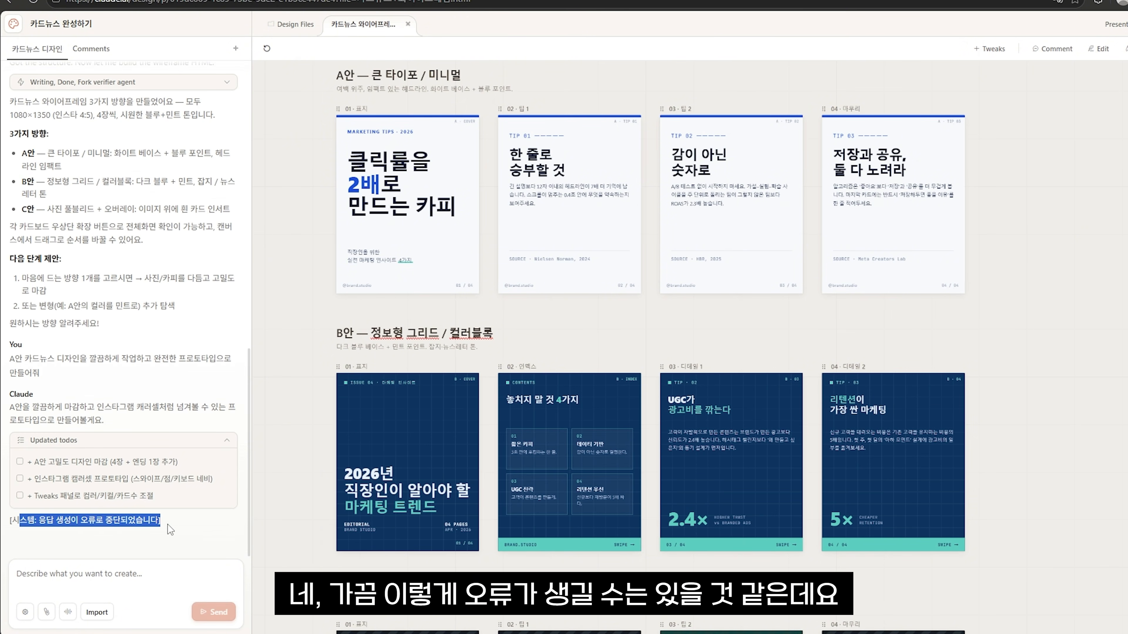
Send Claude the follow-up prompt "이어서 완성해줘" to resume the interrupted A안 prototype.
{"action": "left_click", "coordinate": [167, 525]}
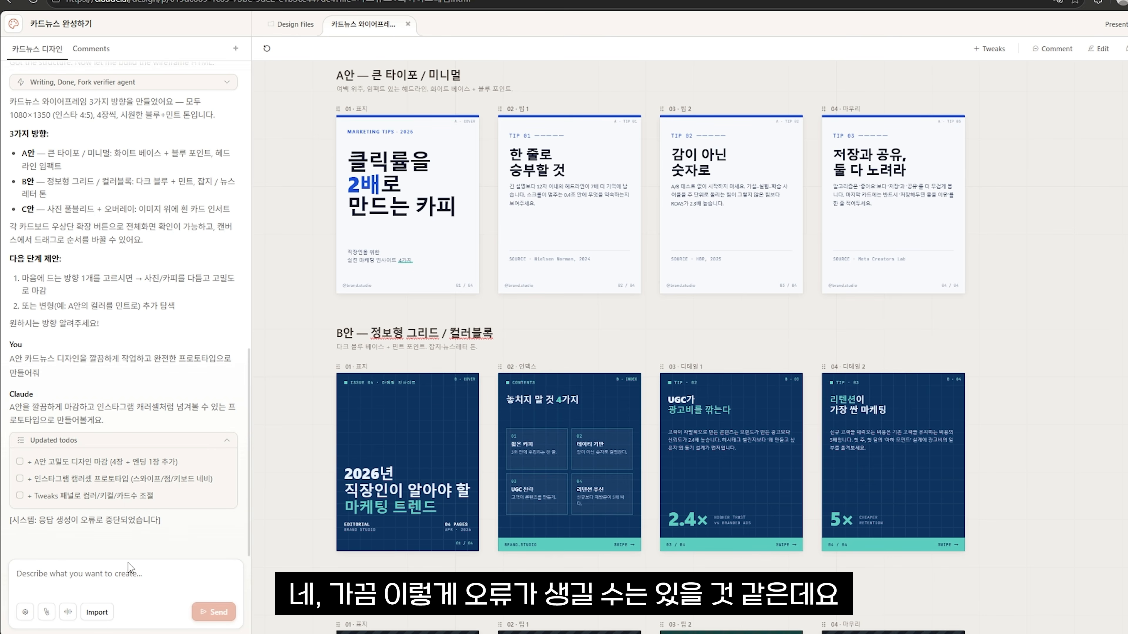
{"action": "left_click", "coordinate": [113, 586]}
{"action": "type", "text": "이어서 완성해줘"}
{"action": "key", "text": "shift+Return"}
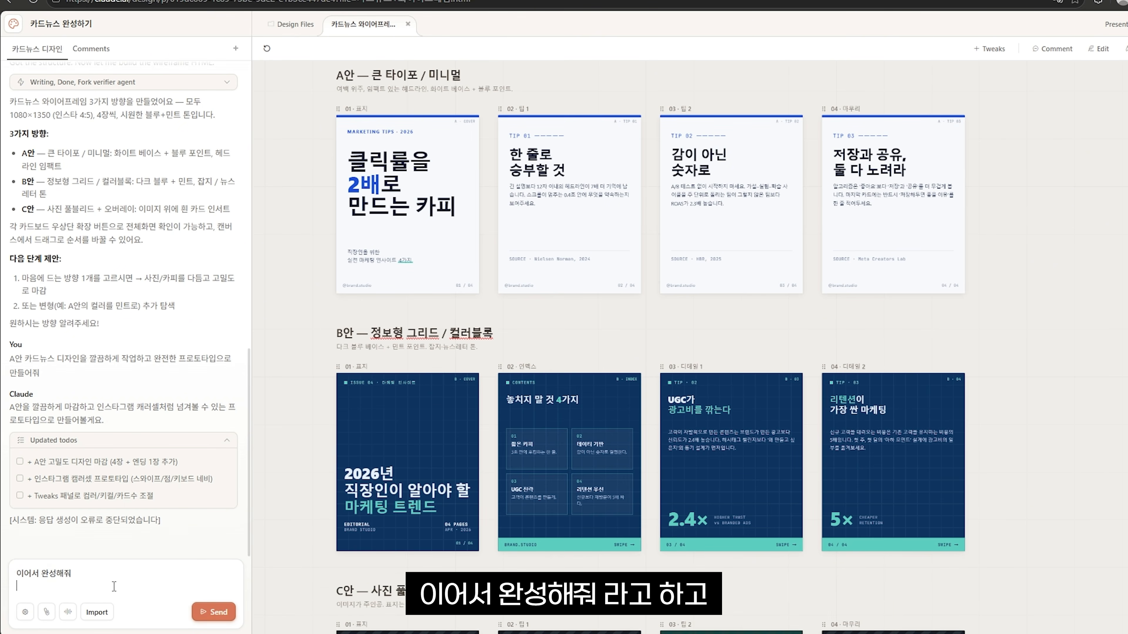
{"action": "left_click", "coordinate": [213, 612]}
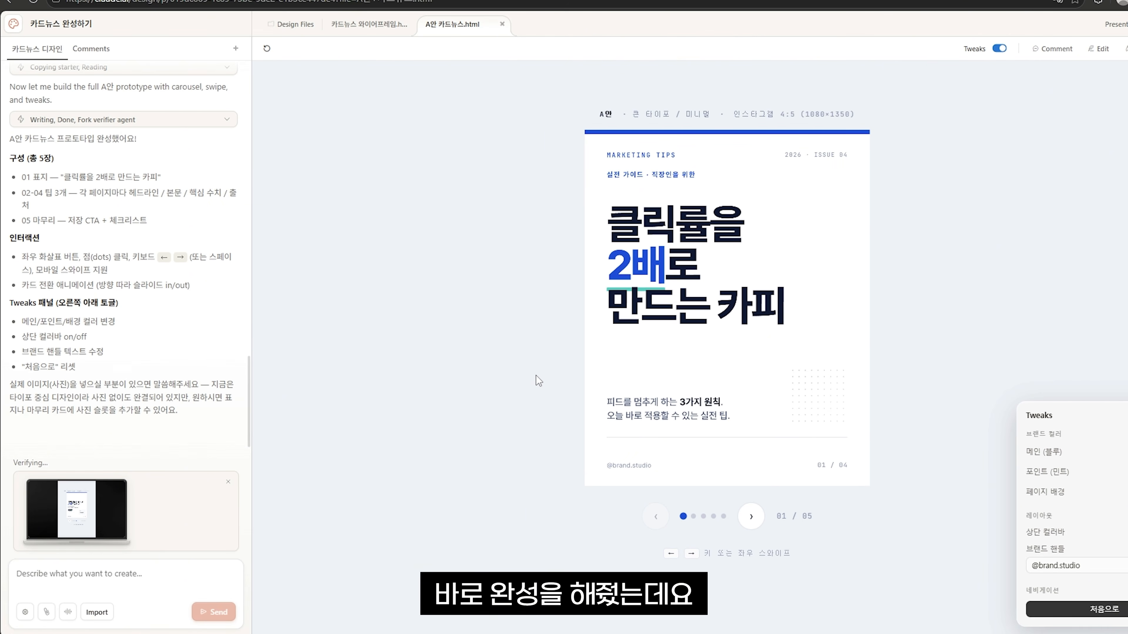
Compare the wireframe file with A안 카드뉴스.html and page through the prototype's five cards in both directions.
{"action": "left_click", "coordinate": [369, 32]}
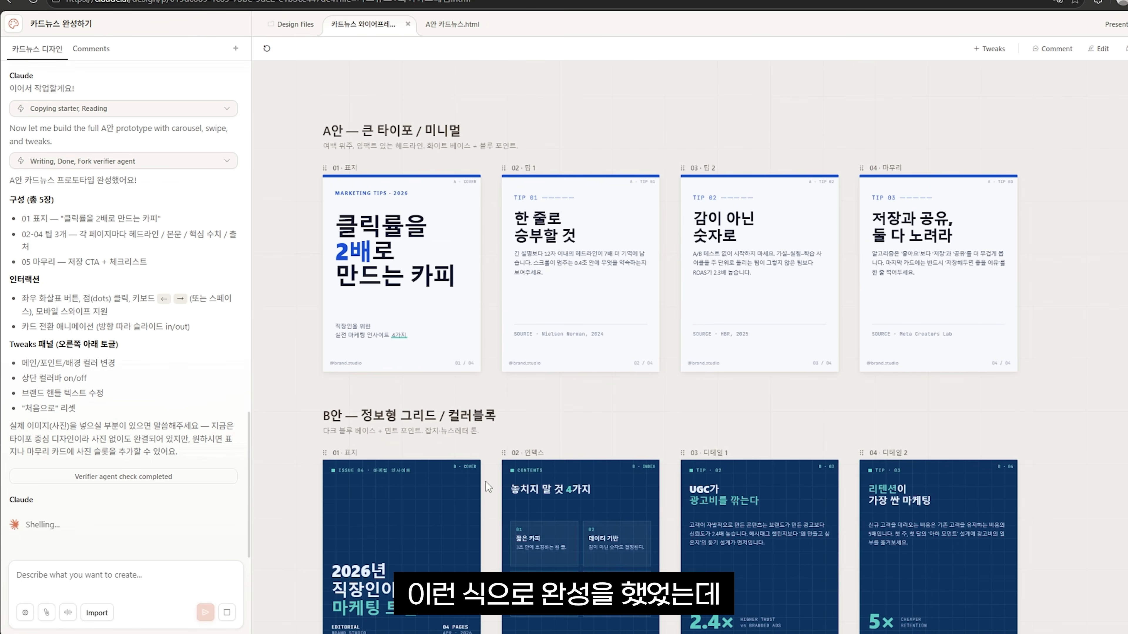
{"action": "left_click", "coordinate": [453, 24]}
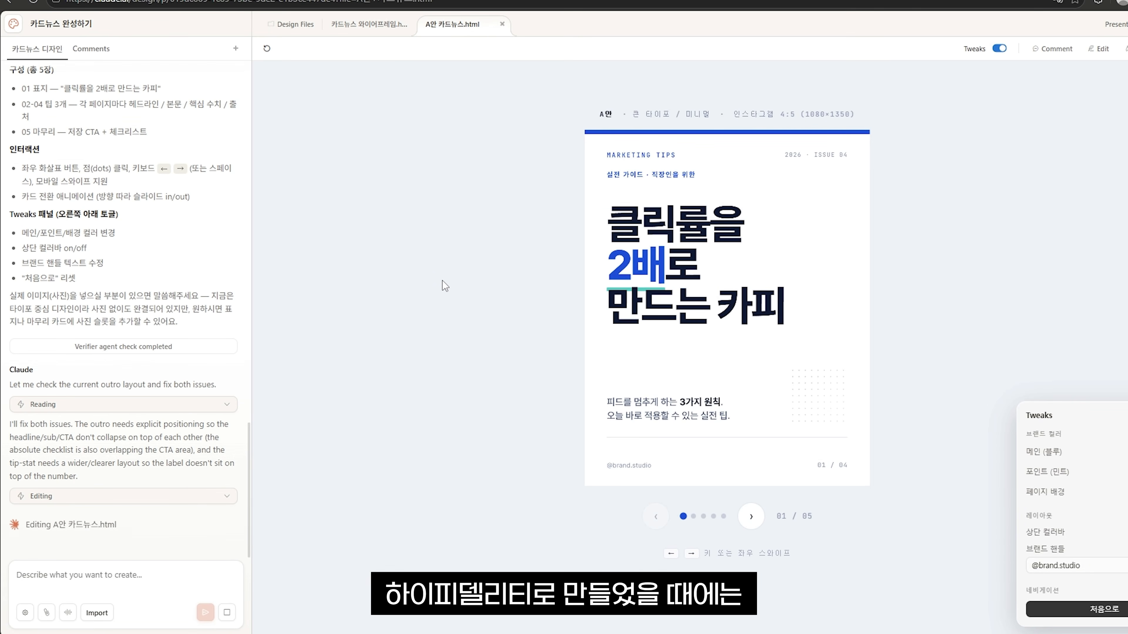
{"action": "left_click", "coordinate": [751, 517]}
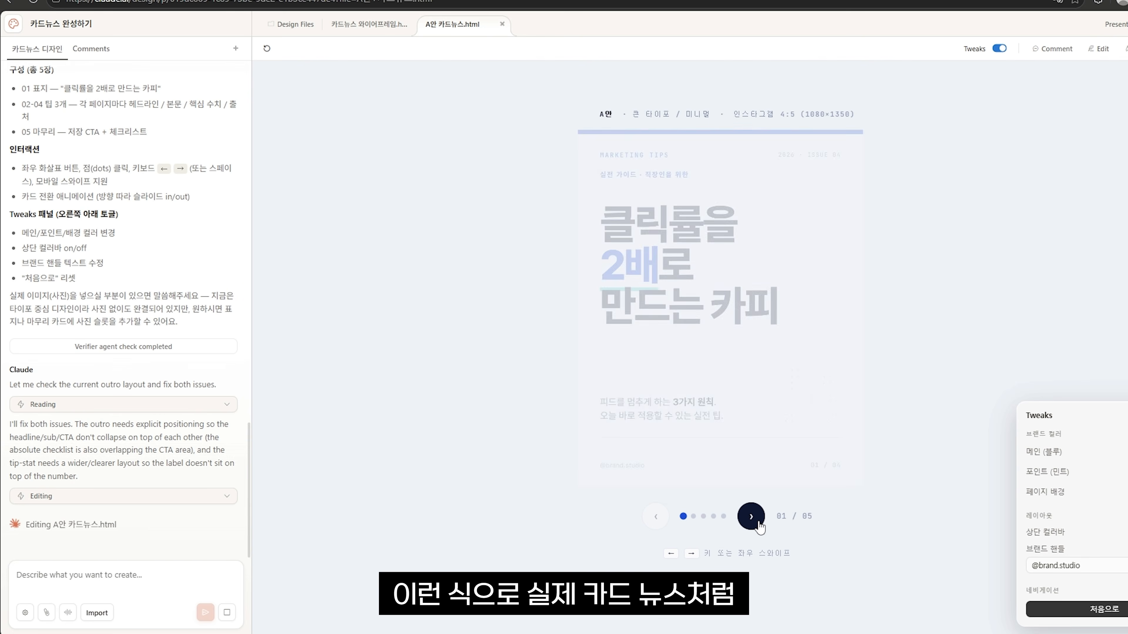
{"action": "left_click", "coordinate": [757, 523]}
{"action": "left_click", "coordinate": [751, 525]}
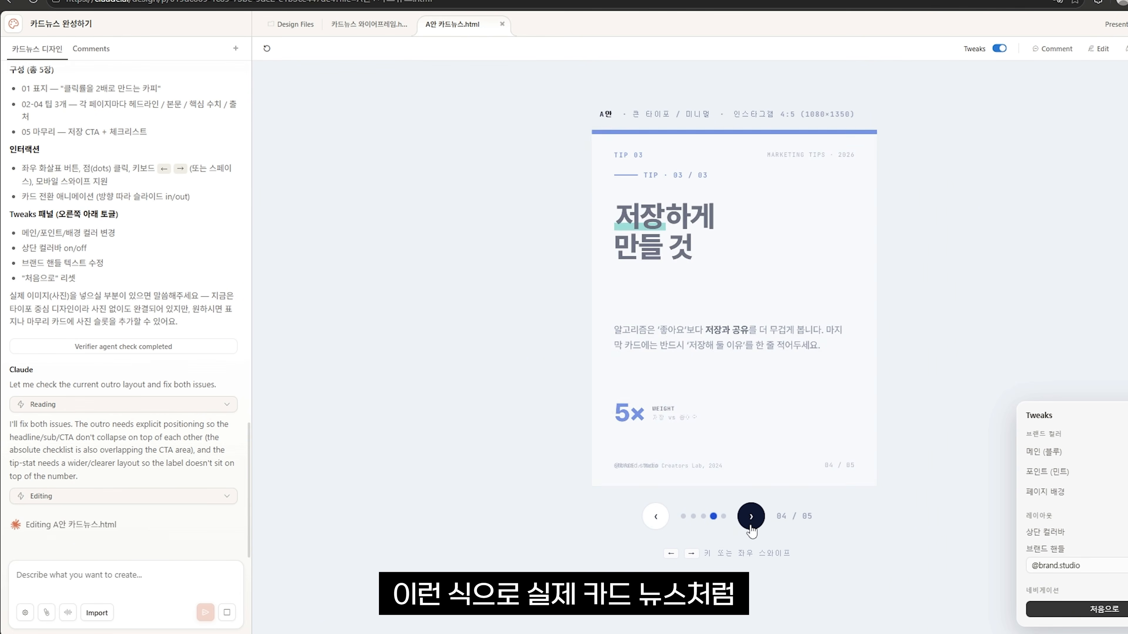
{"action": "left_click", "coordinate": [751, 519]}
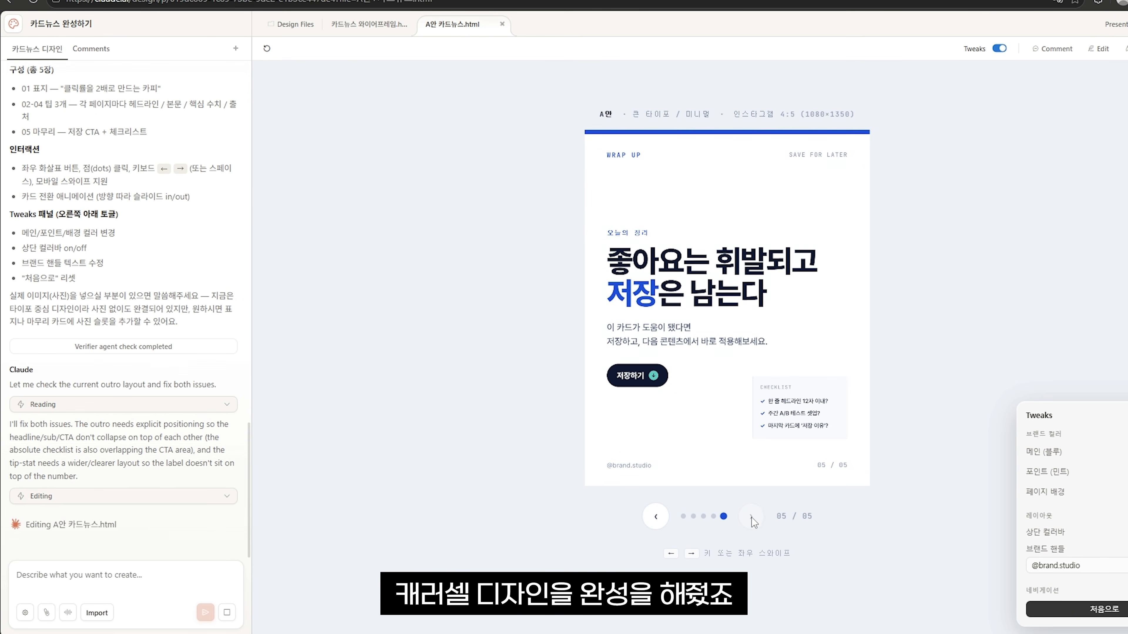
{"action": "left_click", "coordinate": [657, 517]}
{"action": "left_click", "coordinate": [659, 519]}
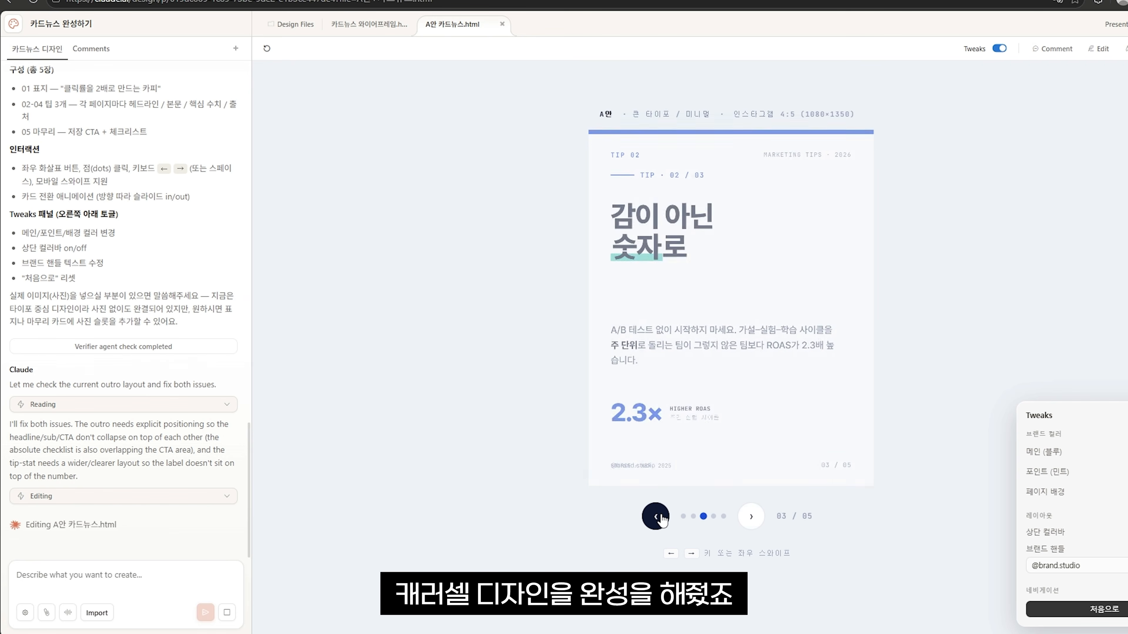
{"action": "left_click", "coordinate": [657, 518]}
{"action": "left_click", "coordinate": [656, 516]}
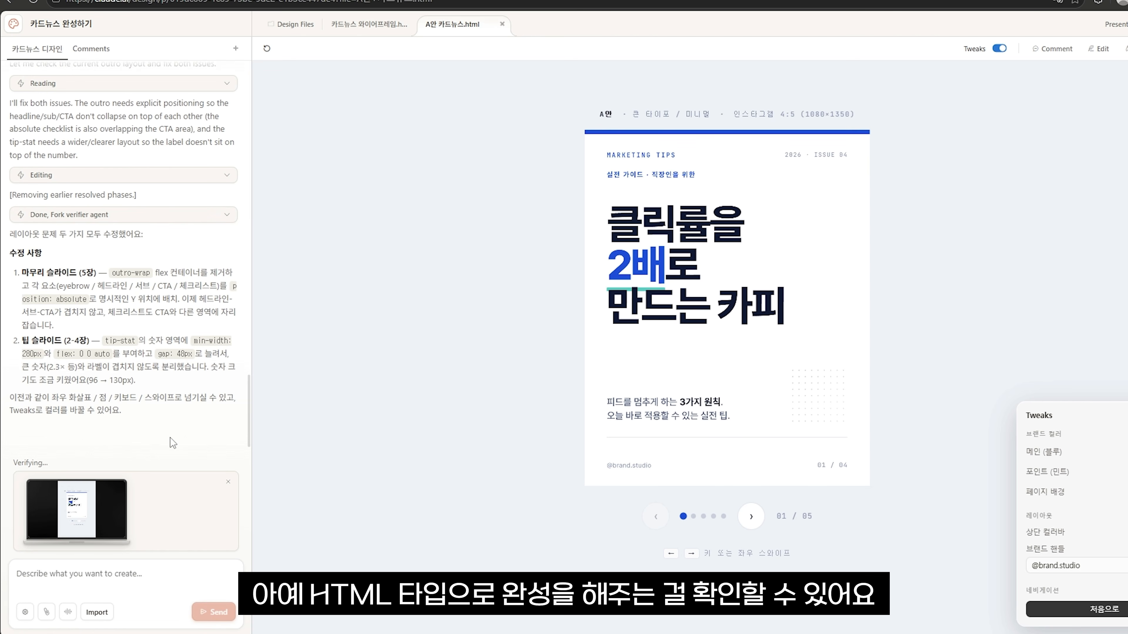
Read Claude's chat summary of the layout fixes made to the A안 slides.
{"action": "scroll", "coordinate": [172, 443], "scroll_direction": "up", "scroll_amount": 1}
{"action": "left_click_drag", "start_coordinate": [9, 297], "coordinate": [149, 298]}
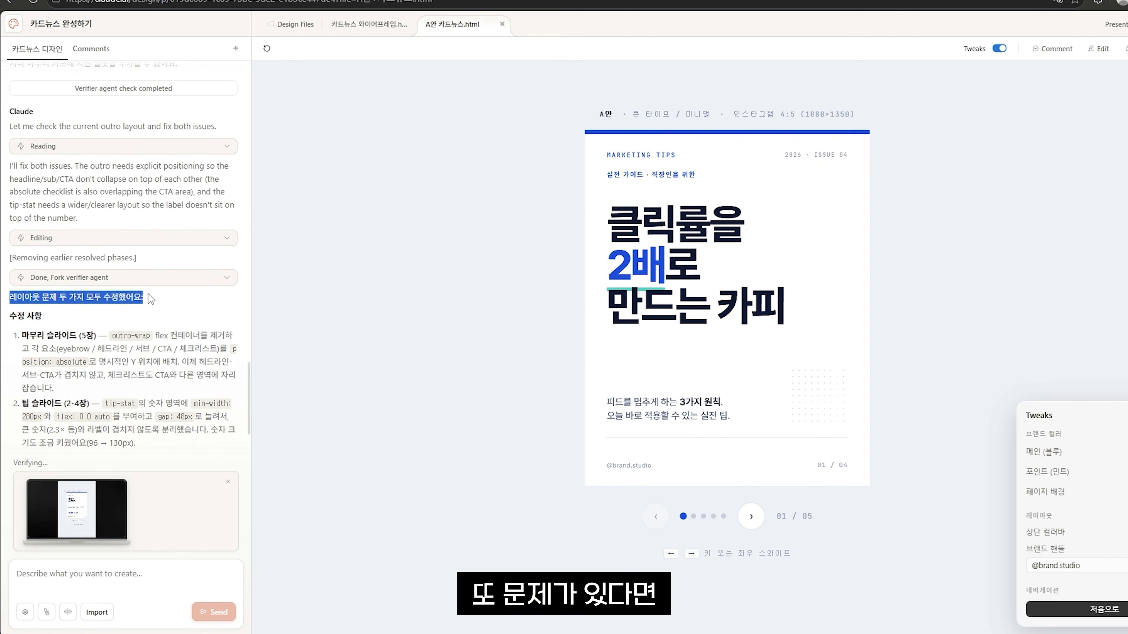
{"action": "left_click", "coordinate": [70, 351]}
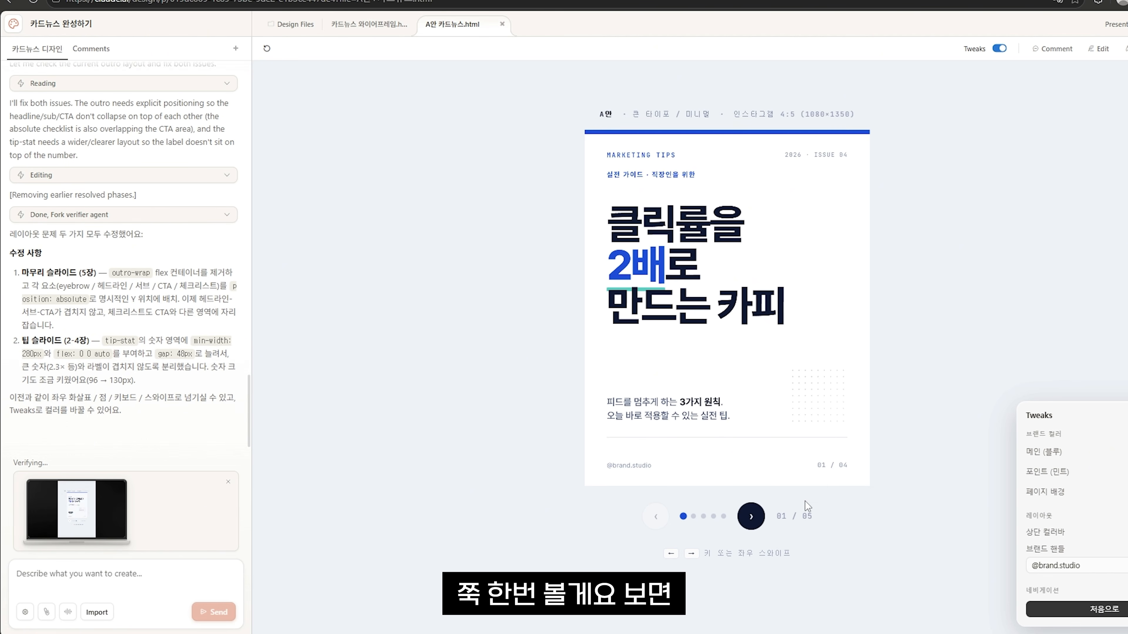
Page through the revised A안 carousel to the WRAP UP card and back to check the corrected layouts.
{"action": "left_click", "coordinate": [751, 516]}
{"action": "left_click", "coordinate": [751, 517]}
{"action": "left_click", "coordinate": [751, 516]}
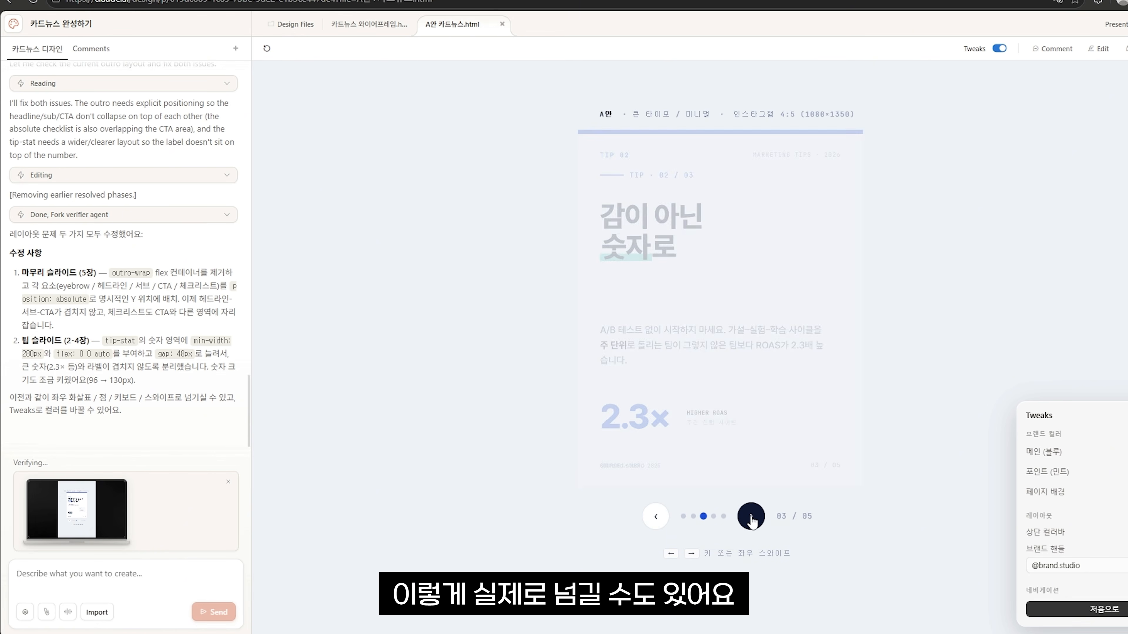
{"action": "left_click", "coordinate": [750, 516]}
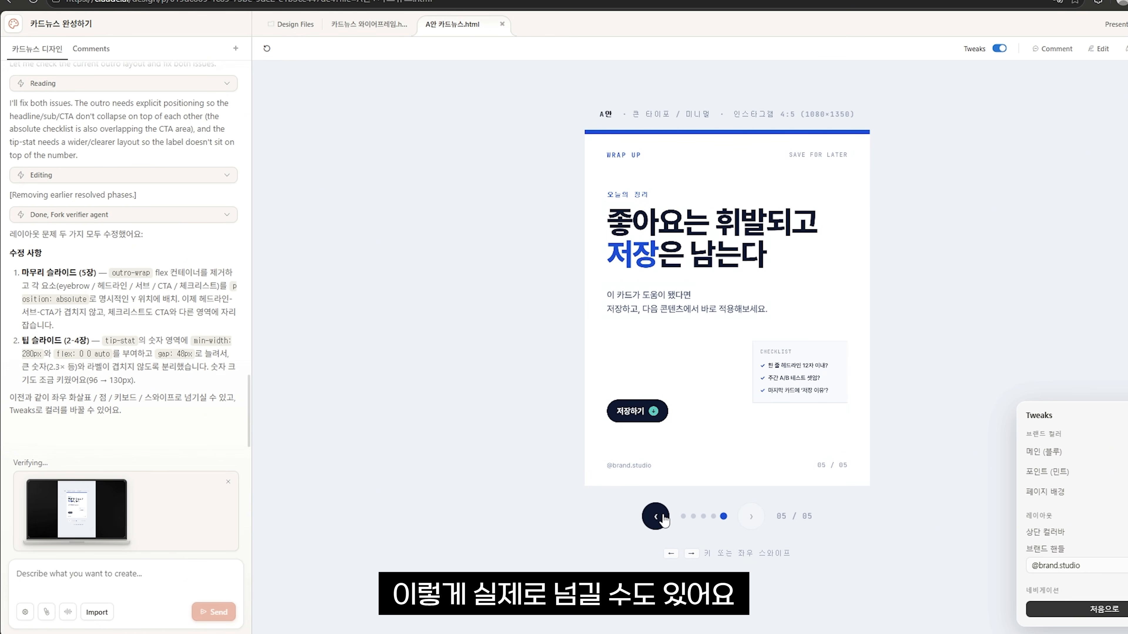
{"action": "left_click", "coordinate": [655, 516]}
{"action": "left_click", "coordinate": [751, 516]}
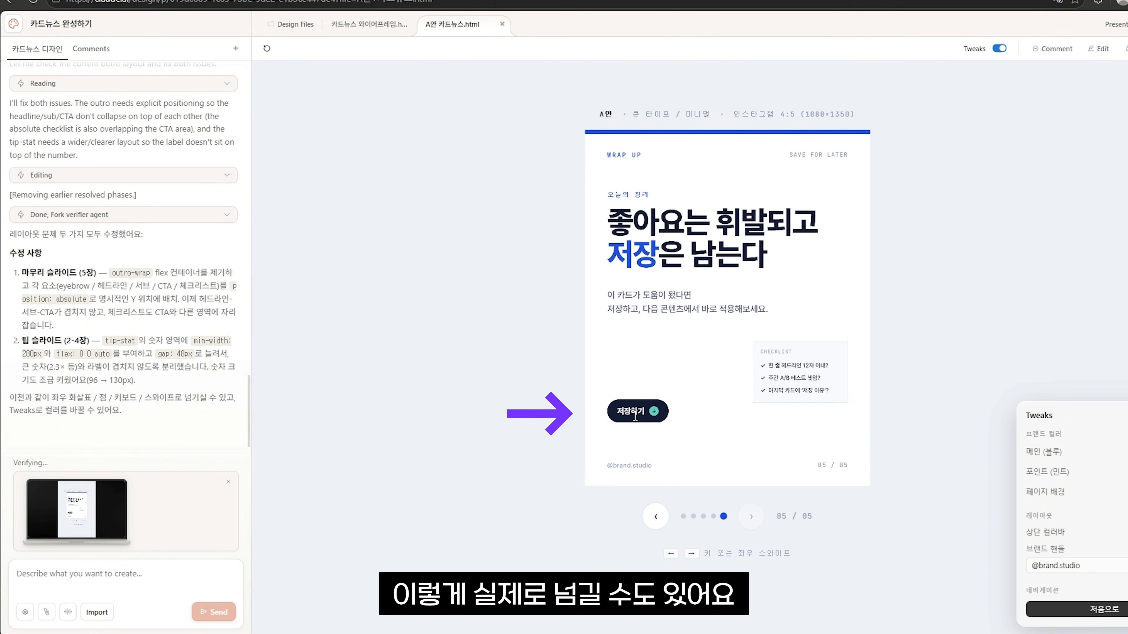
{"action": "left_click", "coordinate": [655, 516]}
{"action": "left_click", "coordinate": [656, 516]}
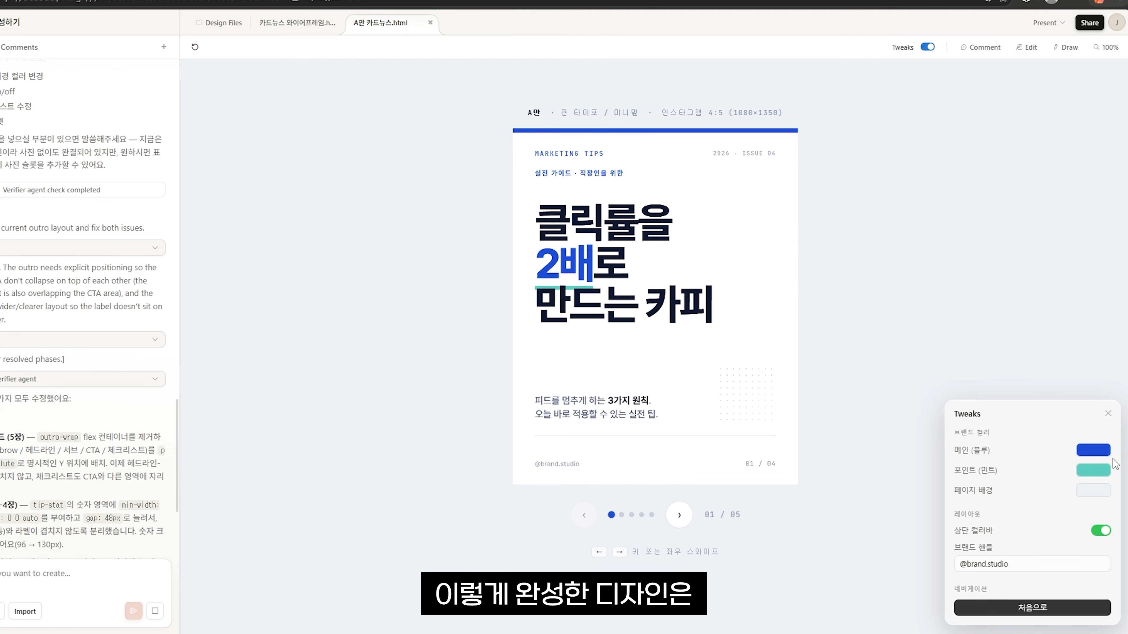
Change the card news main brand color (메인) to orange, RGB 254, 172, 57.
{"action": "left_click", "coordinate": [1092, 449]}
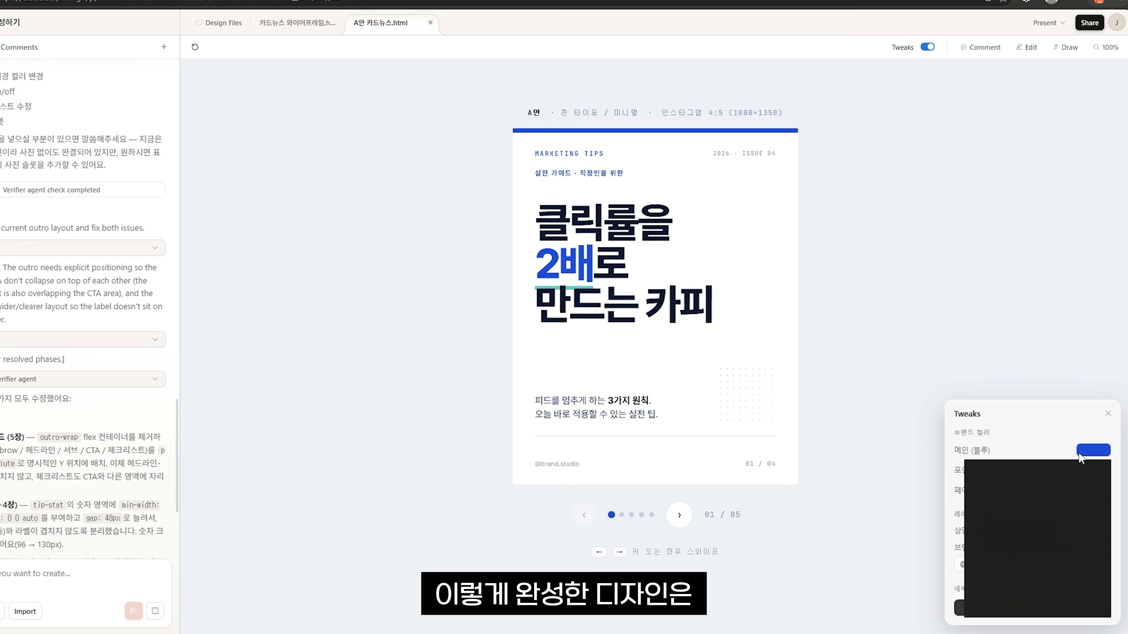
{"action": "left_click_drag", "start_coordinate": [1087, 474], "coordinate": [1020, 495]}
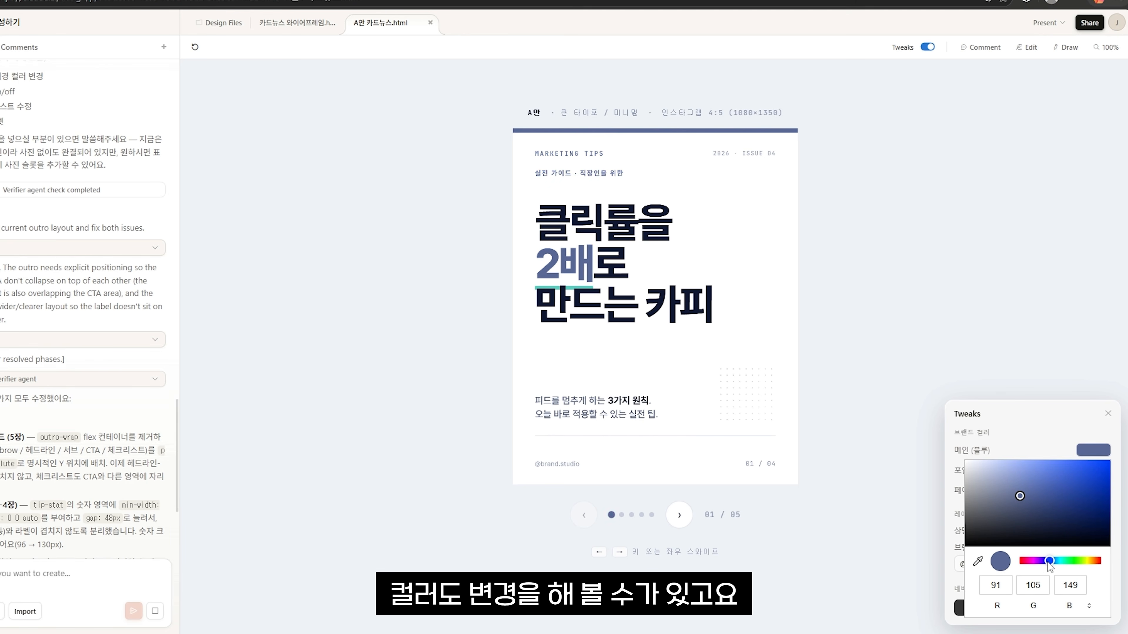
{"action": "left_click_drag", "start_coordinate": [1049, 561], "coordinate": [1080, 562]}
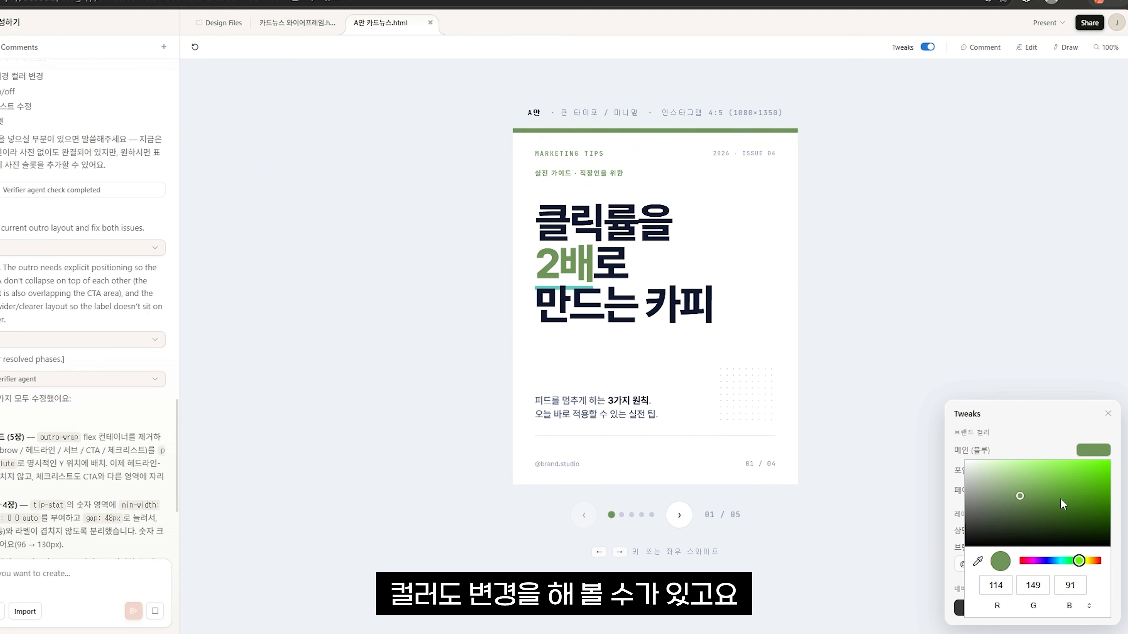
{"action": "left_click_drag", "start_coordinate": [1060, 498], "coordinate": [1063, 470]}
{"action": "mouse_move", "coordinate": [1079, 561]}
{"action": "left_mouse_down"}
{"action": "mouse_move", "coordinate": [1043, 561]}
{"action": "mouse_move", "coordinate": [1090, 562]}
{"action": "left_mouse_up"}
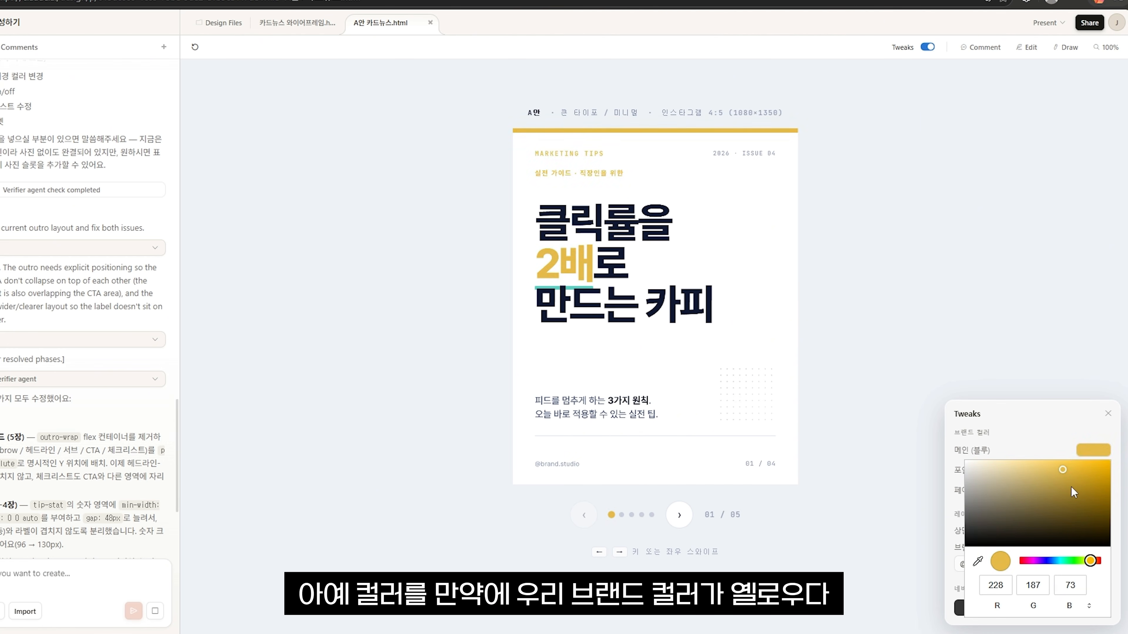
{"action": "left_click_drag", "start_coordinate": [1072, 486], "coordinate": [1074, 446]}
{"action": "left_click_drag", "start_coordinate": [1091, 562], "coordinate": [1093, 563]}
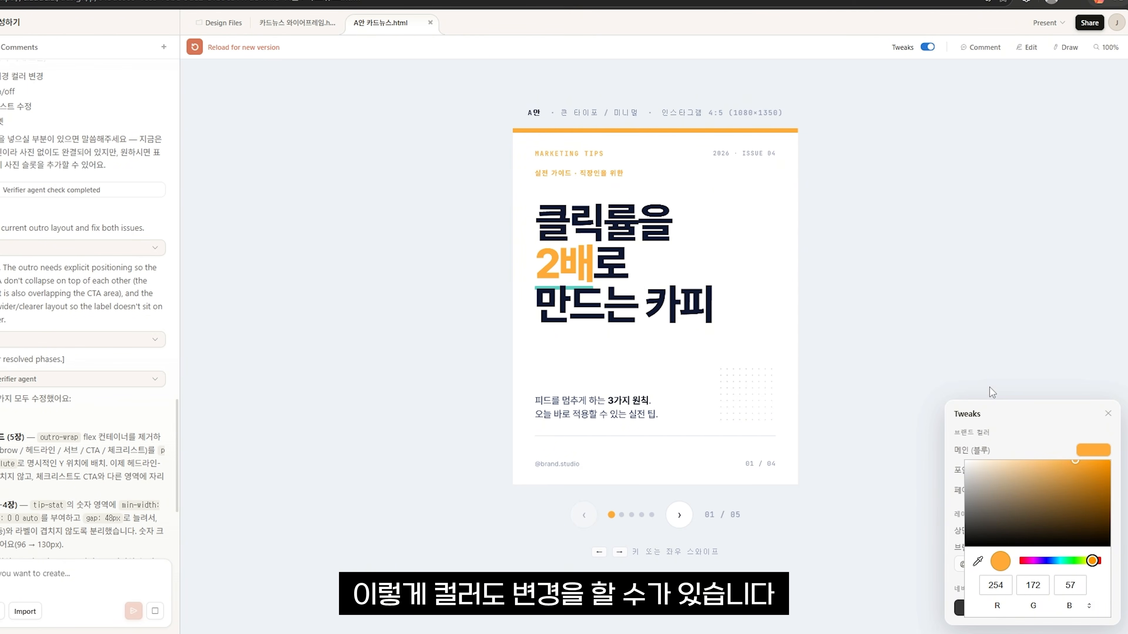
{"action": "left_click", "coordinate": [1033, 420]}
Set the page background color (페이지 배경) to black, RGB 0, 0, 0.
{"action": "left_click", "coordinate": [1093, 490]}
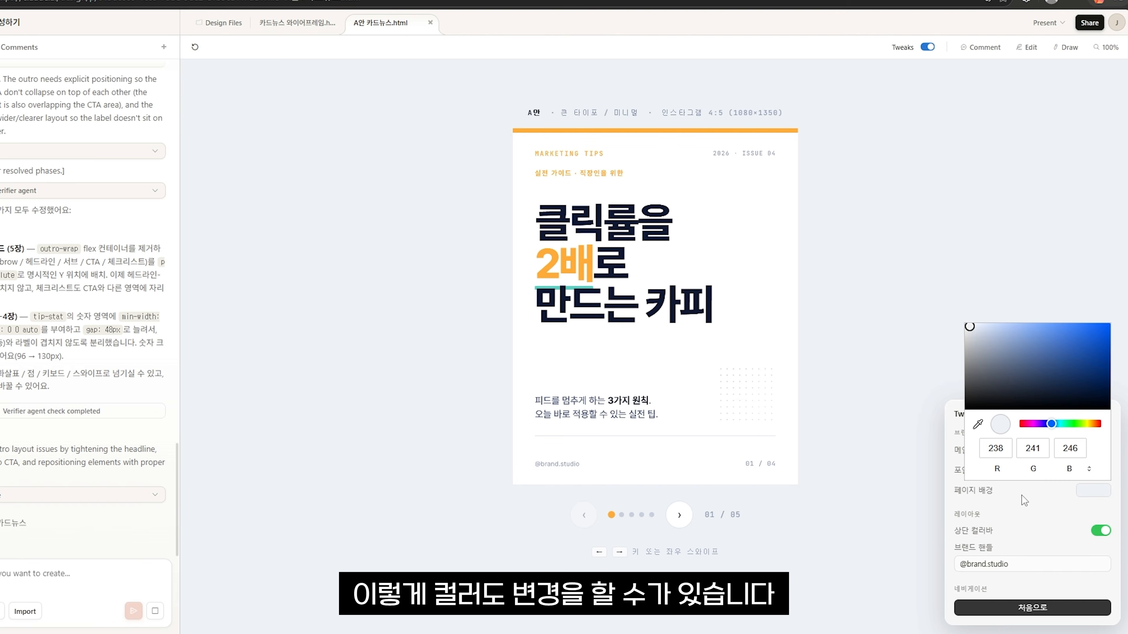
{"action": "left_click_drag", "start_coordinate": [1015, 383], "coordinate": [918, 414]}
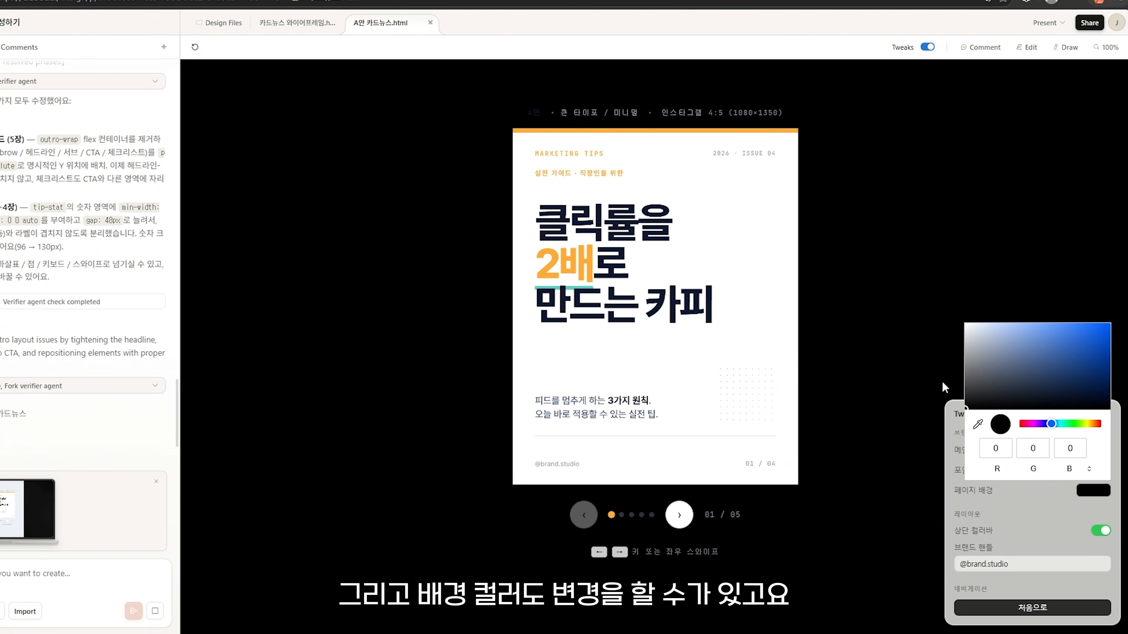
{"action": "left_click", "coordinate": [941, 379]}
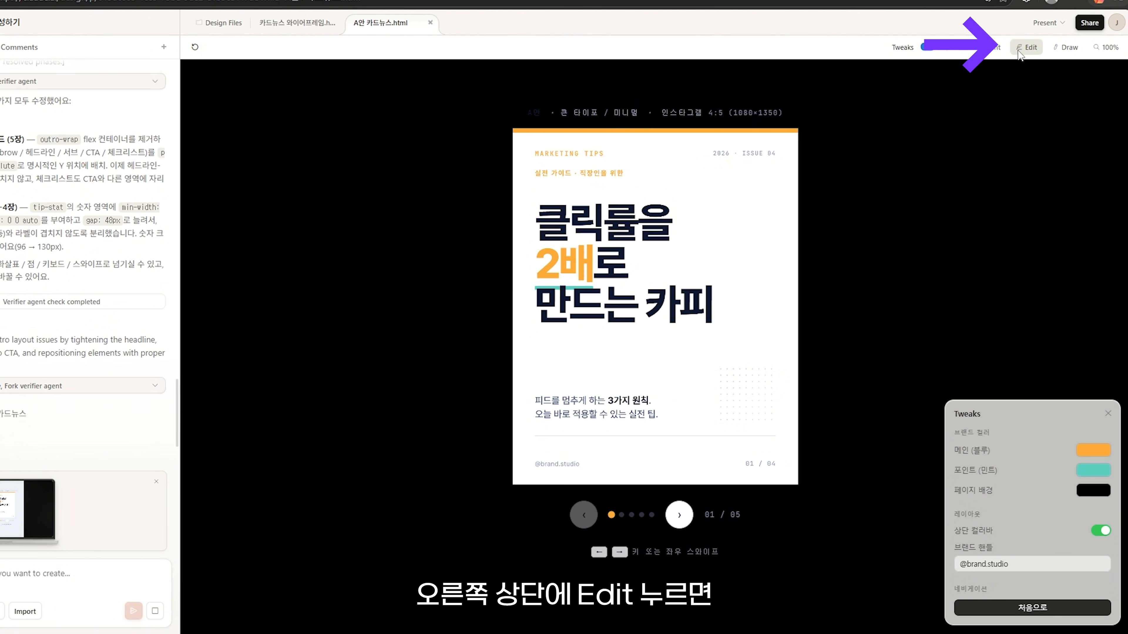
Start editing the A안 card news page and set its font to Arial.
{"action": "left_click", "coordinate": [1026, 47]}
{"action": "left_click", "coordinate": [1002, 111]}
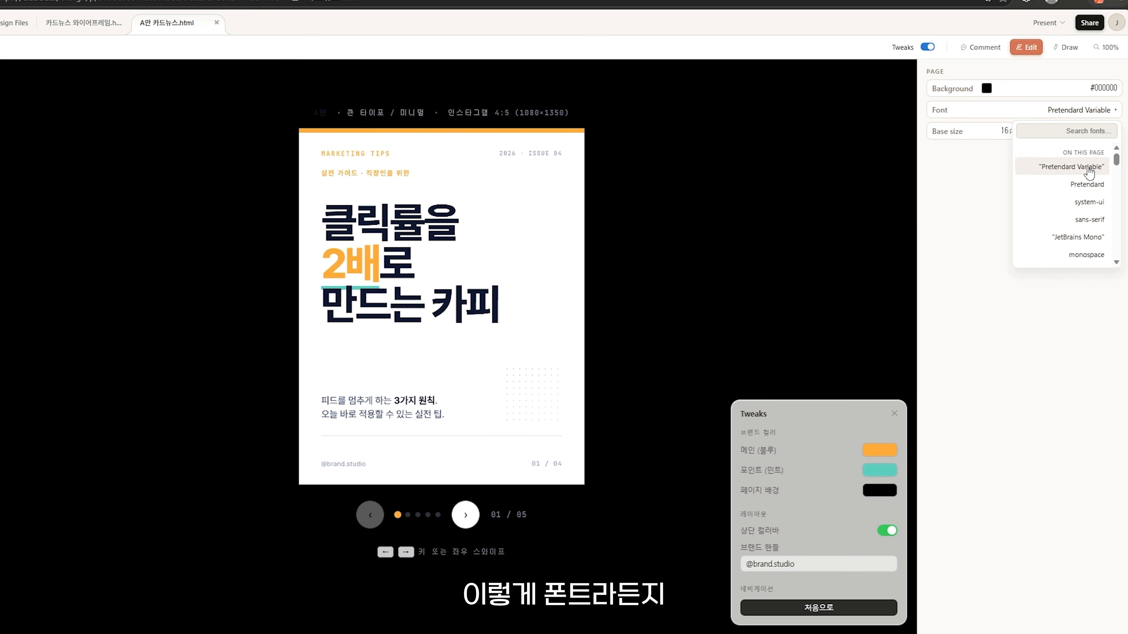
{"action": "scroll", "coordinate": [1077, 184], "scroll_direction": "down", "scroll_amount": 3}
{"action": "left_click", "coordinate": [1080, 141]}
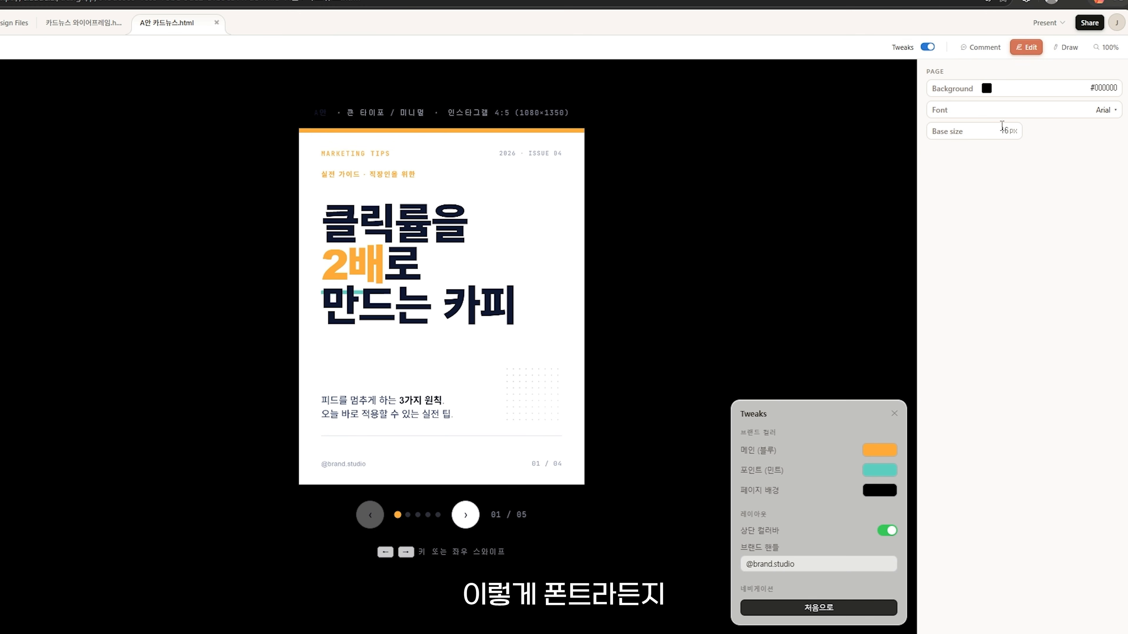
Examine which properties can be edited for the page background, the brand handle field and the cover card's headline.
{"action": "left_click", "coordinate": [986, 88]}
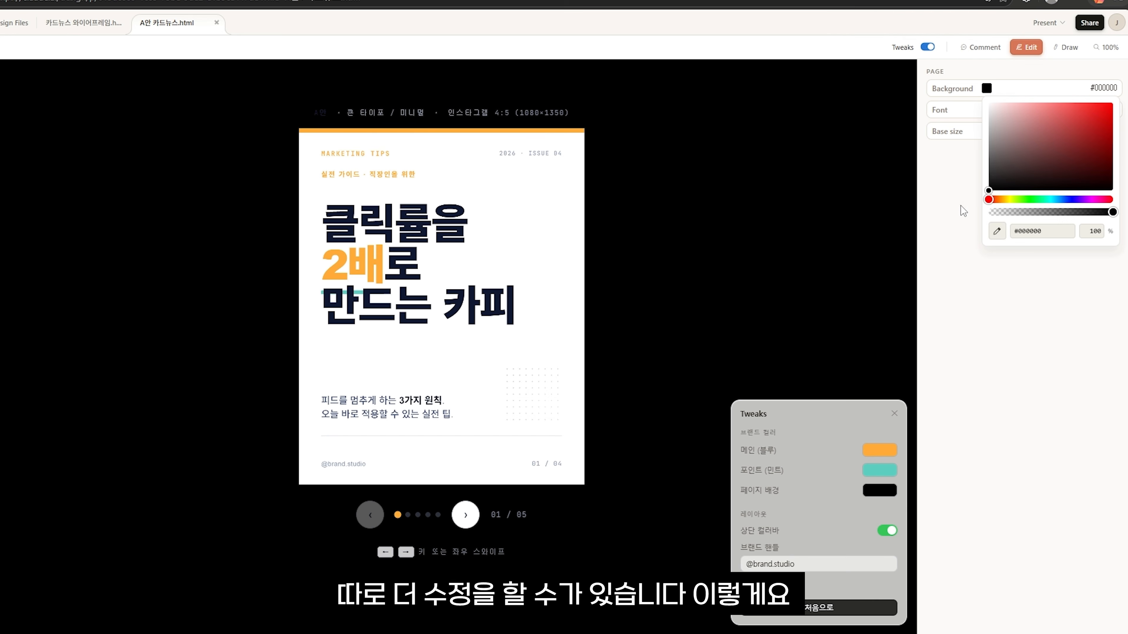
{"action": "mouse_move", "coordinate": [1021, 178]}
{"action": "left_mouse_down"}
{"action": "mouse_move", "coordinate": [1018, 122]}
{"action": "mouse_move", "coordinate": [1008, 189]}
{"action": "left_mouse_up"}
{"action": "left_click", "coordinate": [818, 564]}
{"action": "double_click", "coordinate": [1002, 128]}
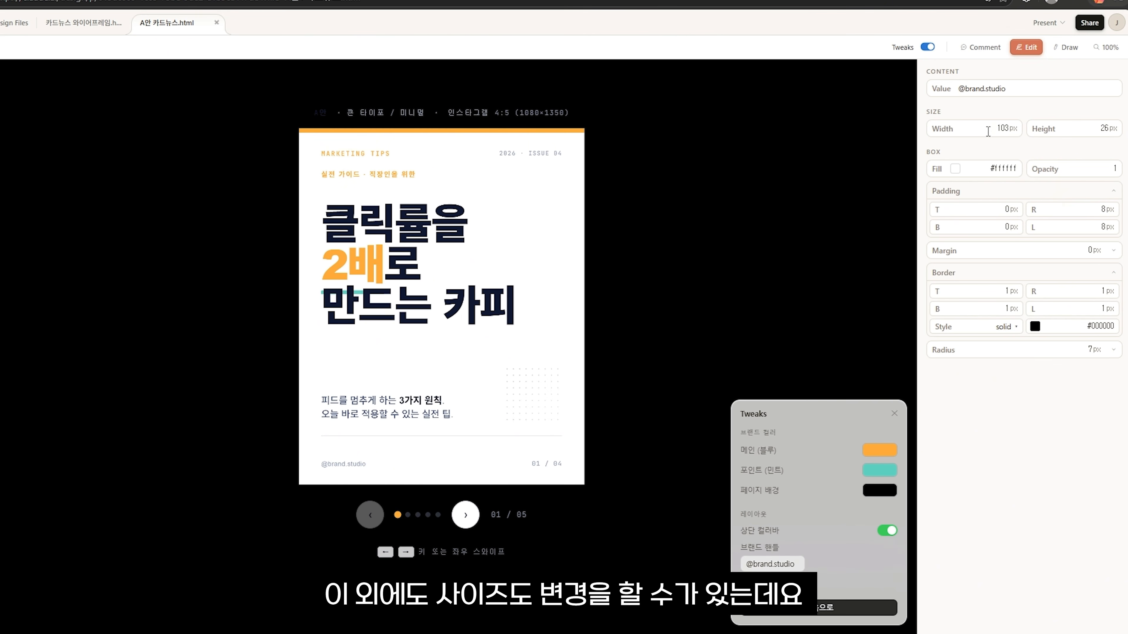
{"action": "left_click", "coordinate": [427, 223]}
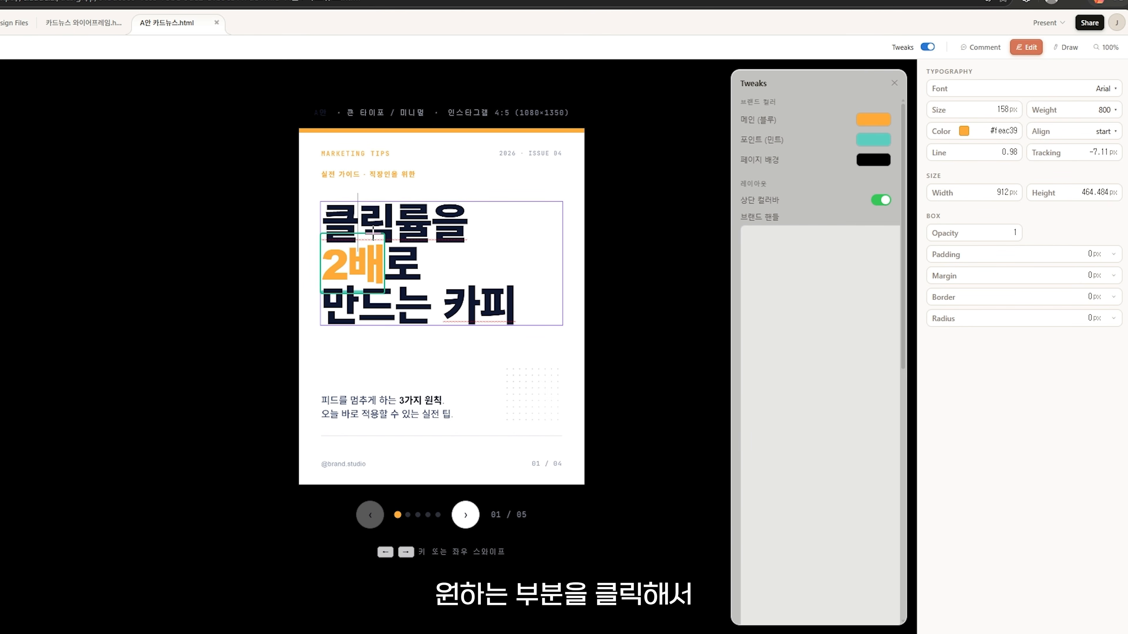
{"action": "left_click_drag", "start_coordinate": [323, 222], "coordinate": [515, 313]}
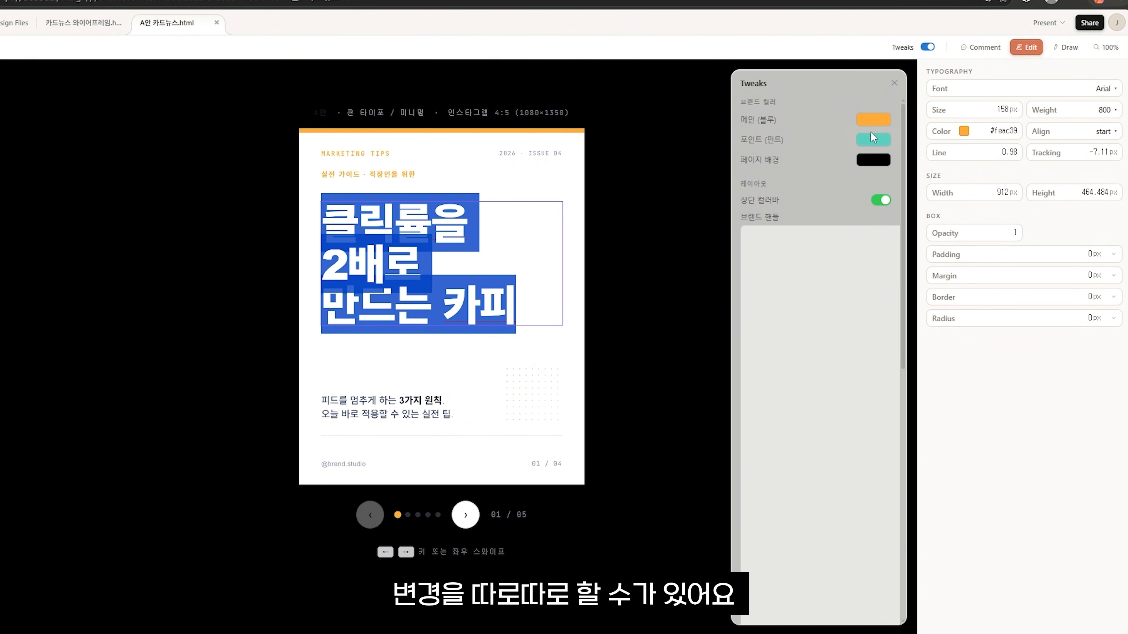
{"action": "left_click", "coordinate": [431, 236]}
{"action": "type", "text": "ㄱ"}
{"action": "key", "text": "BackSpace"}
Insert "인스타그램" before "피드를" in the cover card's subtitle text.
{"action": "left_click", "coordinate": [321, 400]}
{"action": "type", "text": "인스타그램"}
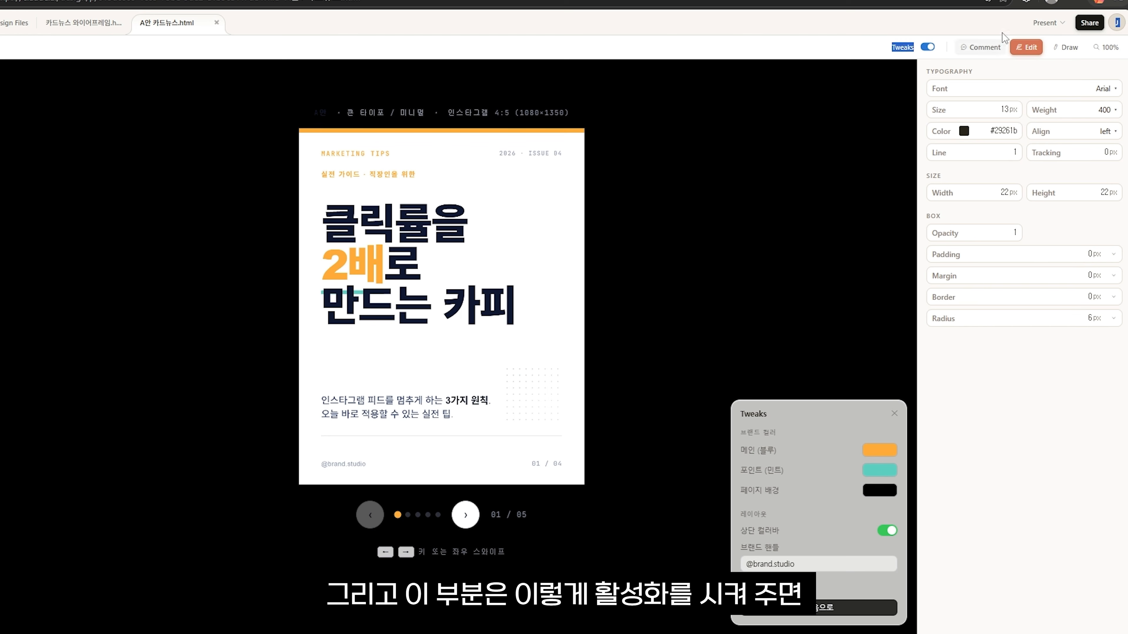
{"action": "left_click", "coordinate": [927, 47]}
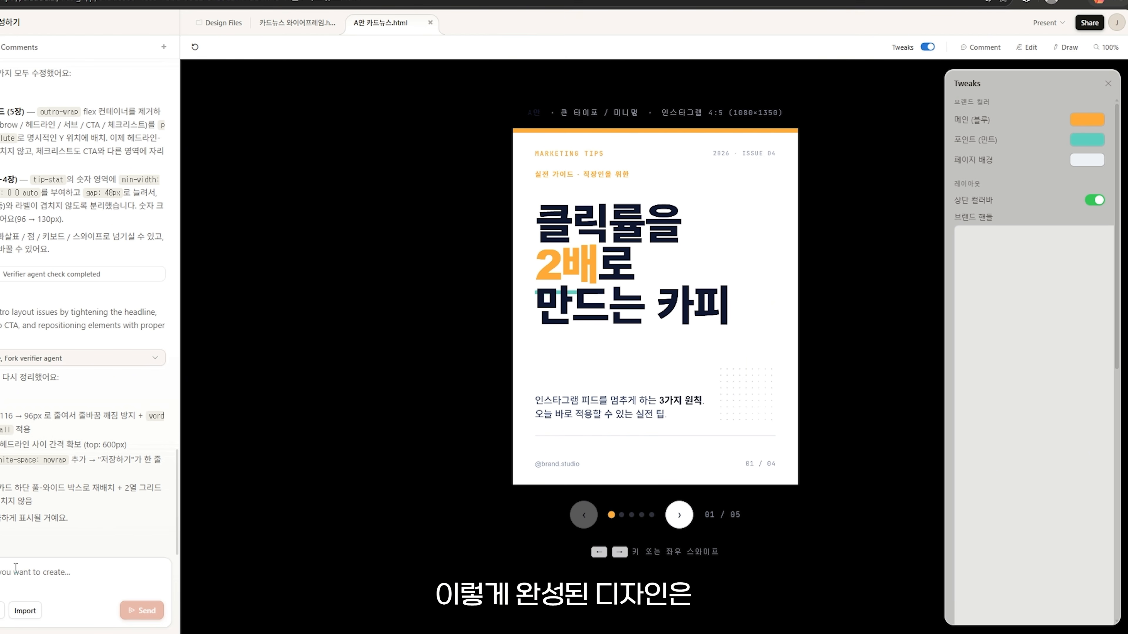
Ask Claude to turn the card news into slides with the prompt "이 내용을 Slide deck으로 만들어줘".
{"action": "left_click", "coordinate": [685, 519]}
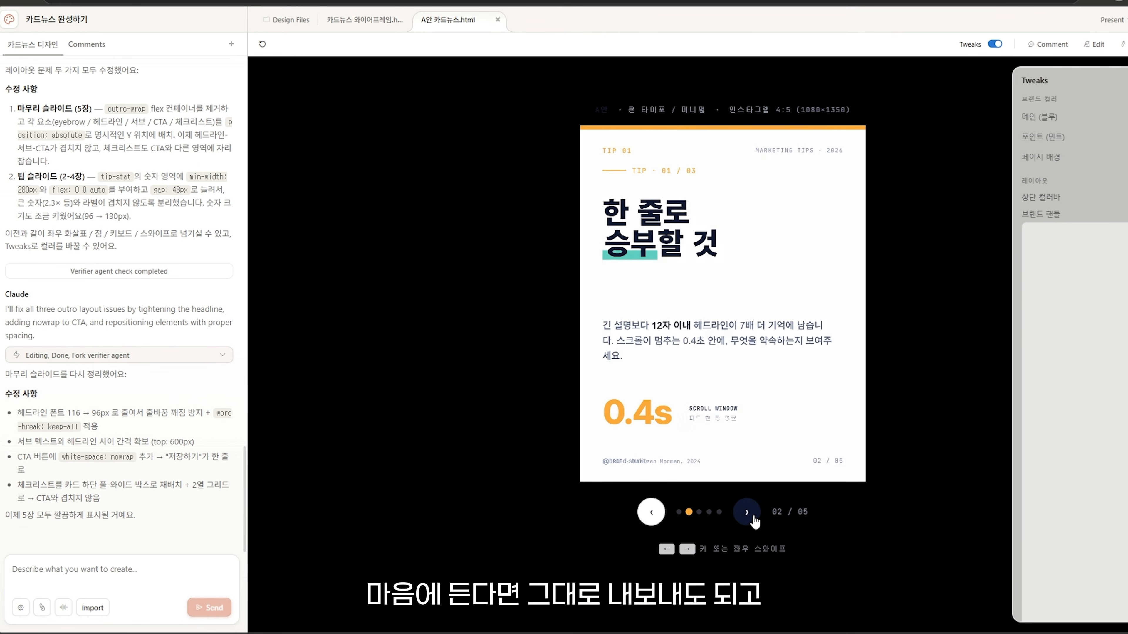
{"action": "left_click", "coordinate": [747, 513]}
{"action": "left_click", "coordinate": [112, 577]}
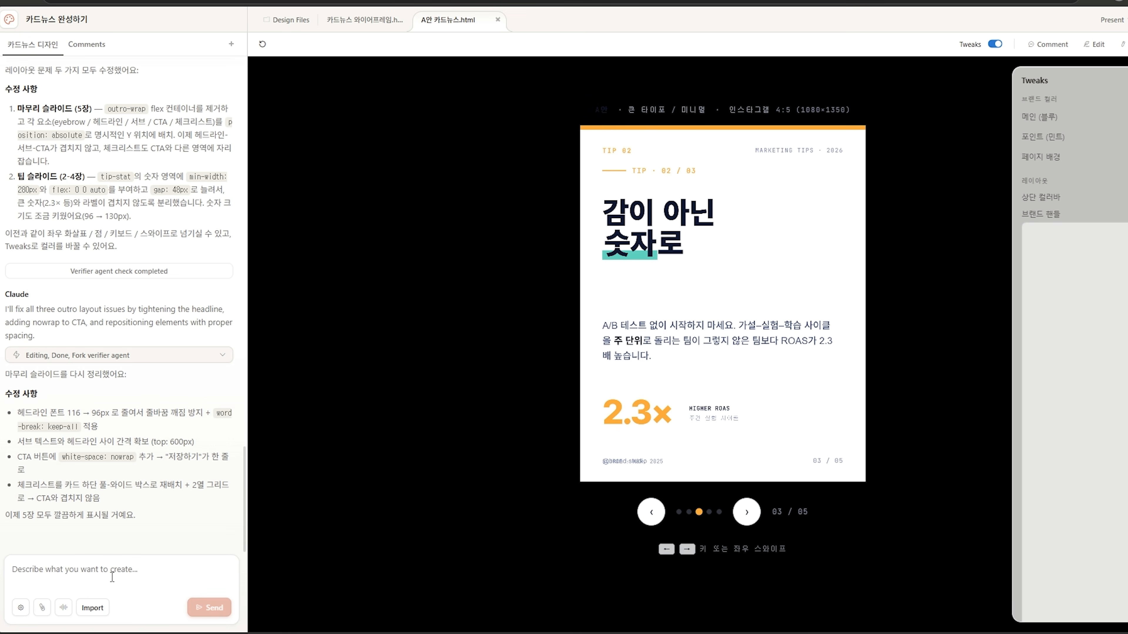
{"action": "type", "text": "이 내용을 s"}
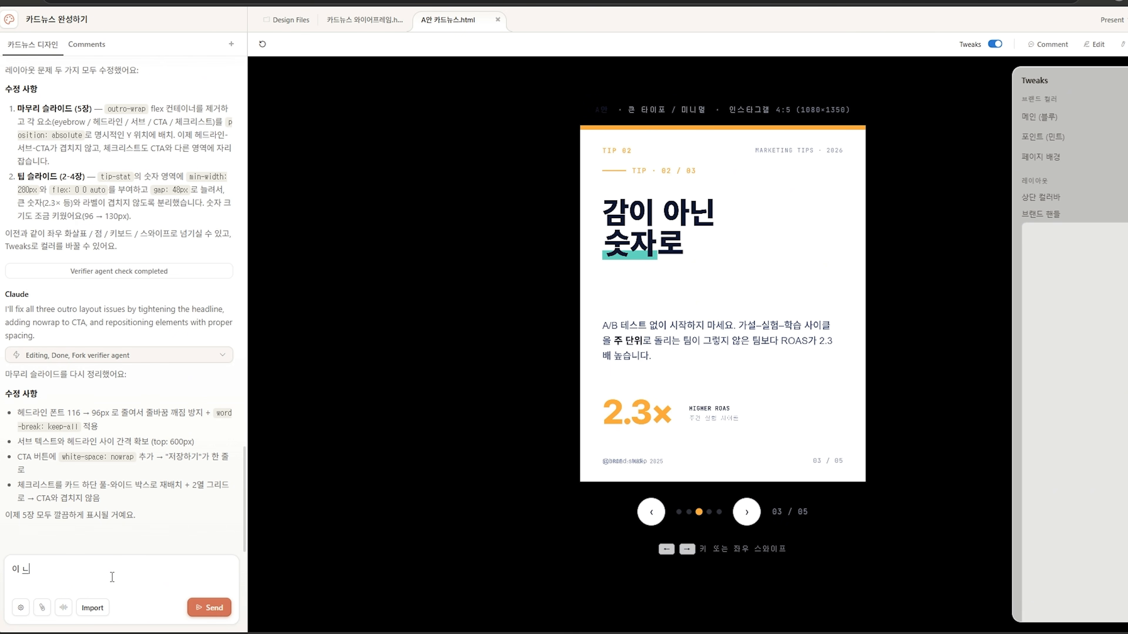
{"action": "key", "text": "BackSpace"}
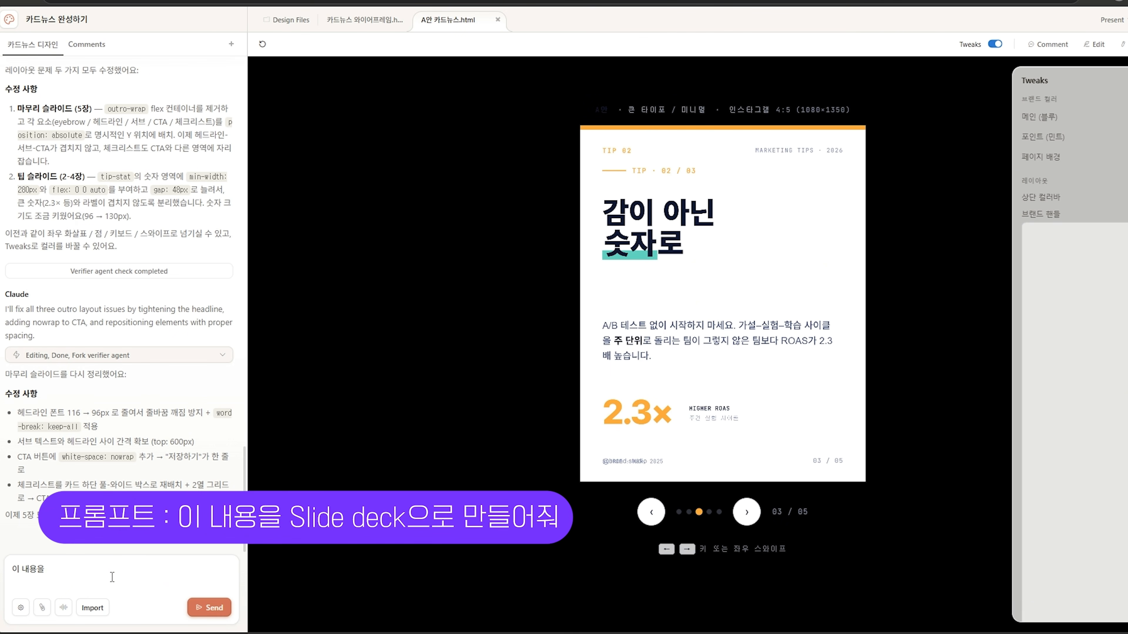
{"action": "type", "text": "Slide d"}
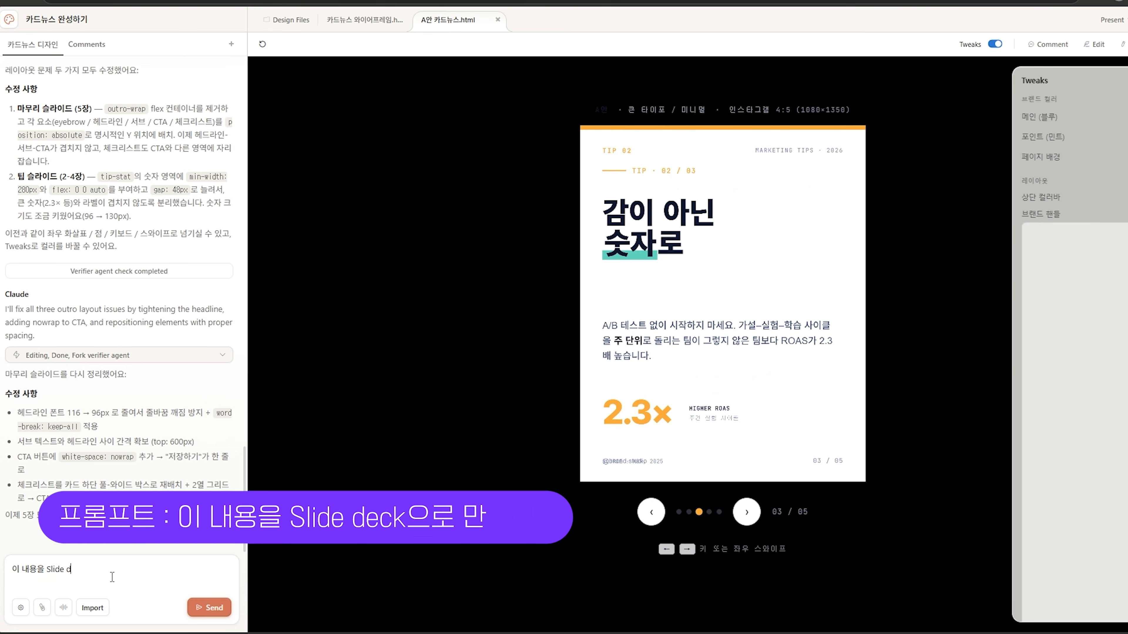
{"action": "type", "text": "eck으로 만들어"}
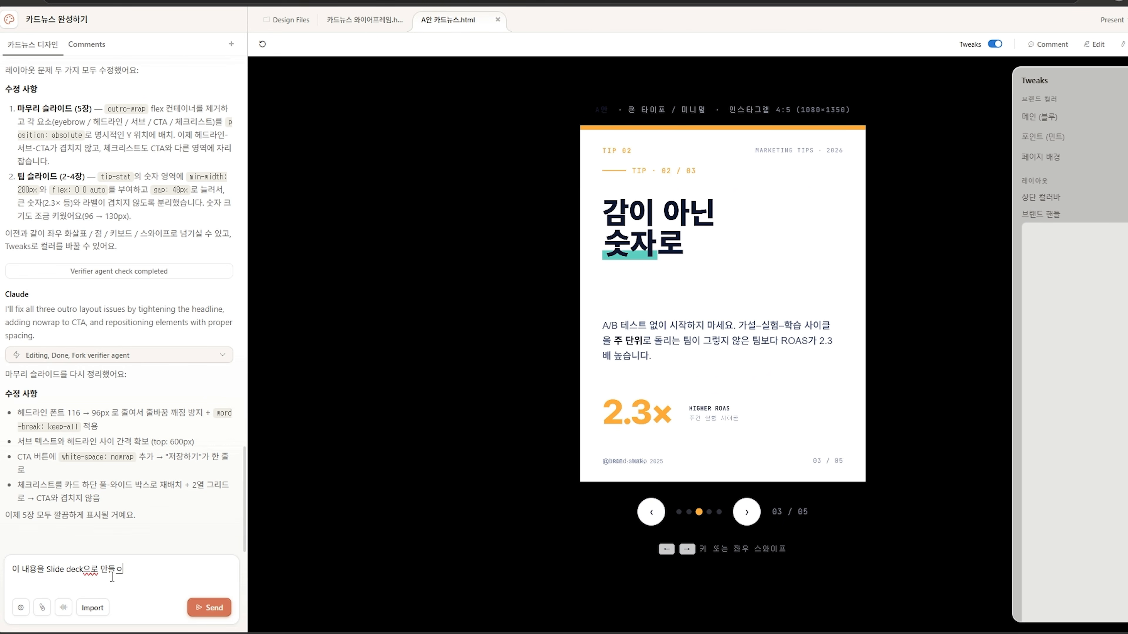
{"action": "type", "text": "줘"}
{"action": "key", "text": "Return"}
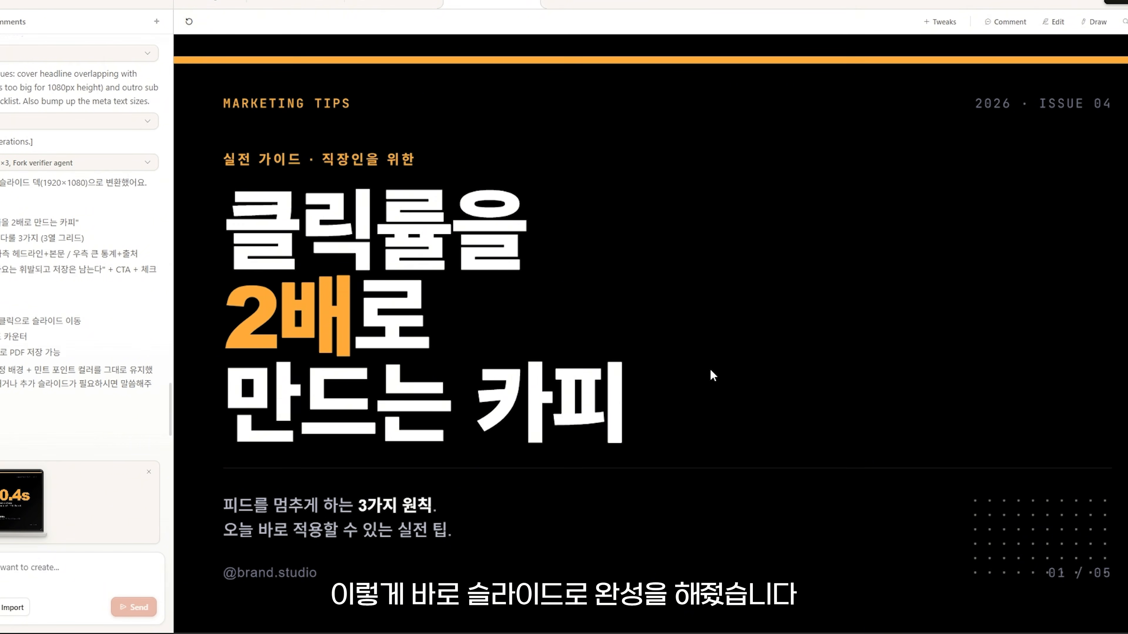
Page through the generated marketing-tips slide deck to check its layouts and the brand colors carried over.
{"action": "key", "text": "Right"}
{"action": "key", "text": "Right"}
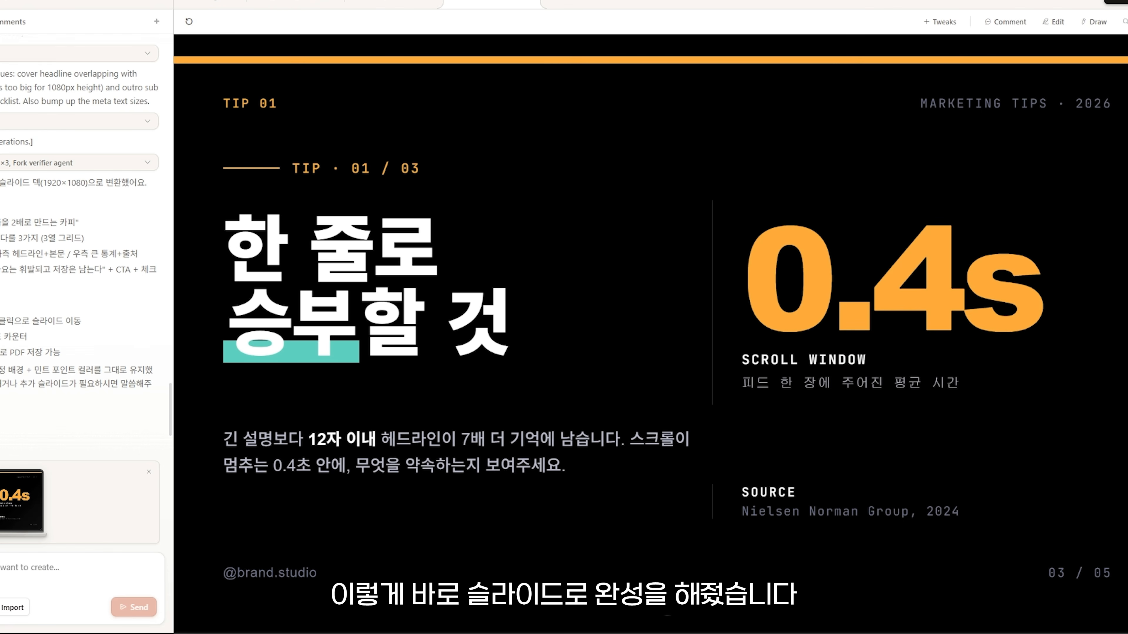
{"action": "key", "text": "Right"}
{"action": "key", "text": "Right"}
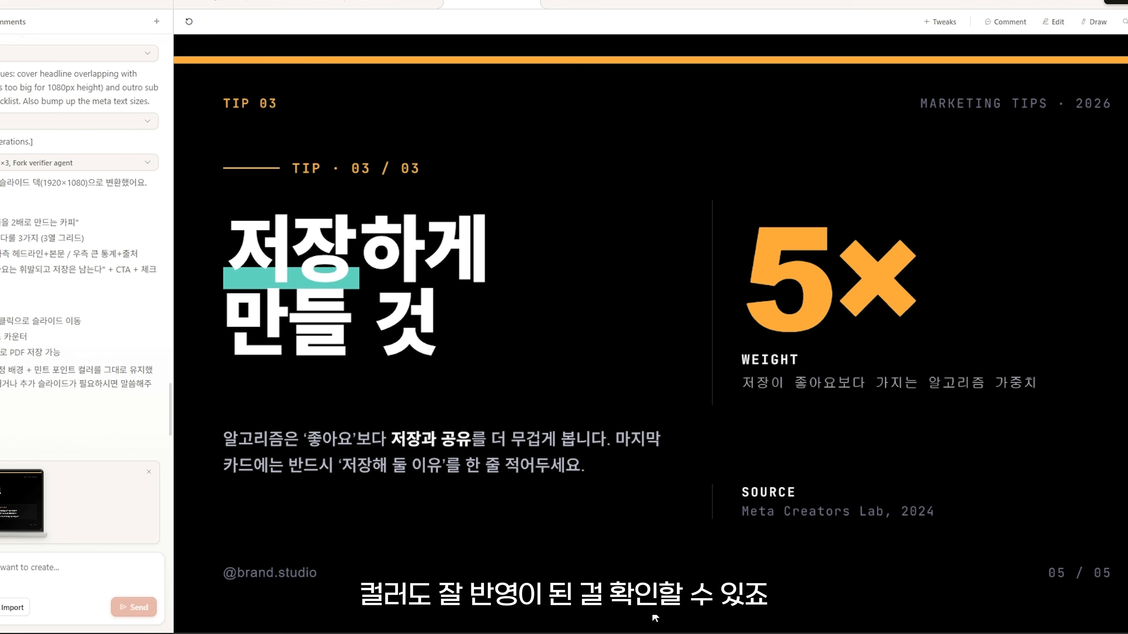
{"action": "key", "text": "Right"}
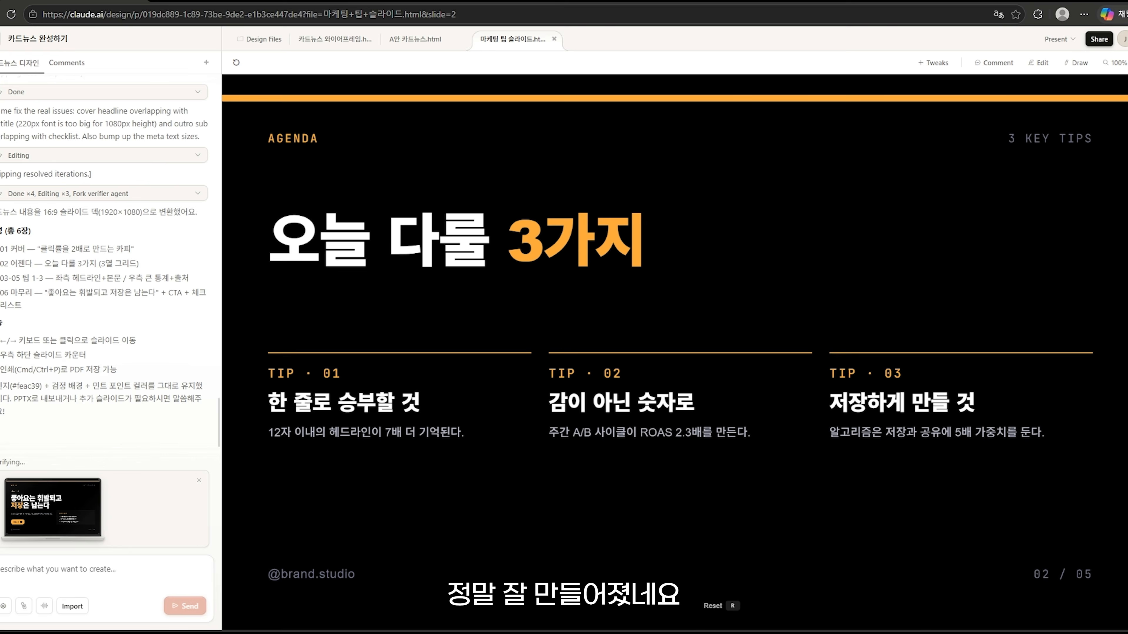
{"action": "key", "text": "Right"}
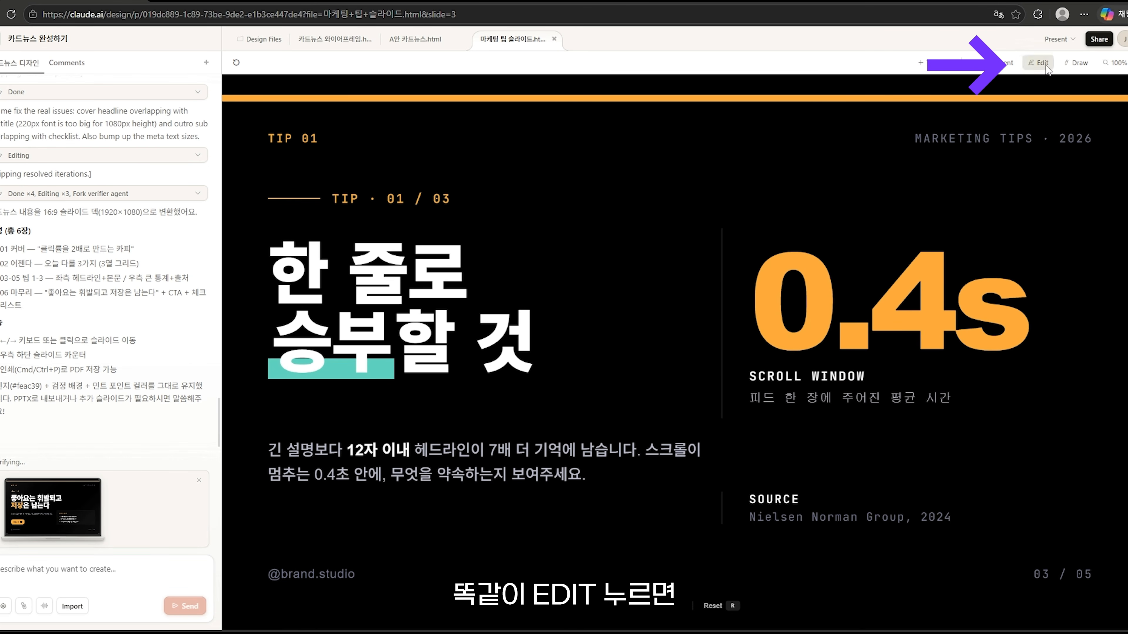
Open the TIP 01 slide for direct editing and review Claude's chat log of the slide deck work.
{"action": "left_click", "coordinate": [1038, 63]}
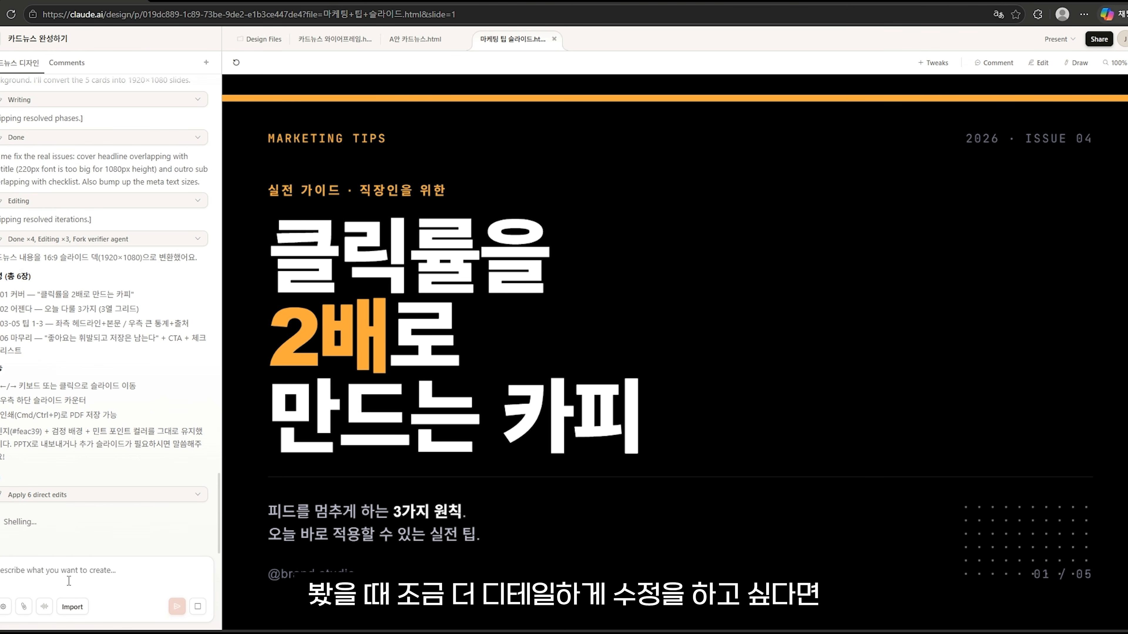
{"action": "scroll", "coordinate": [88, 337], "scroll_direction": "up", "scroll_amount": 4}
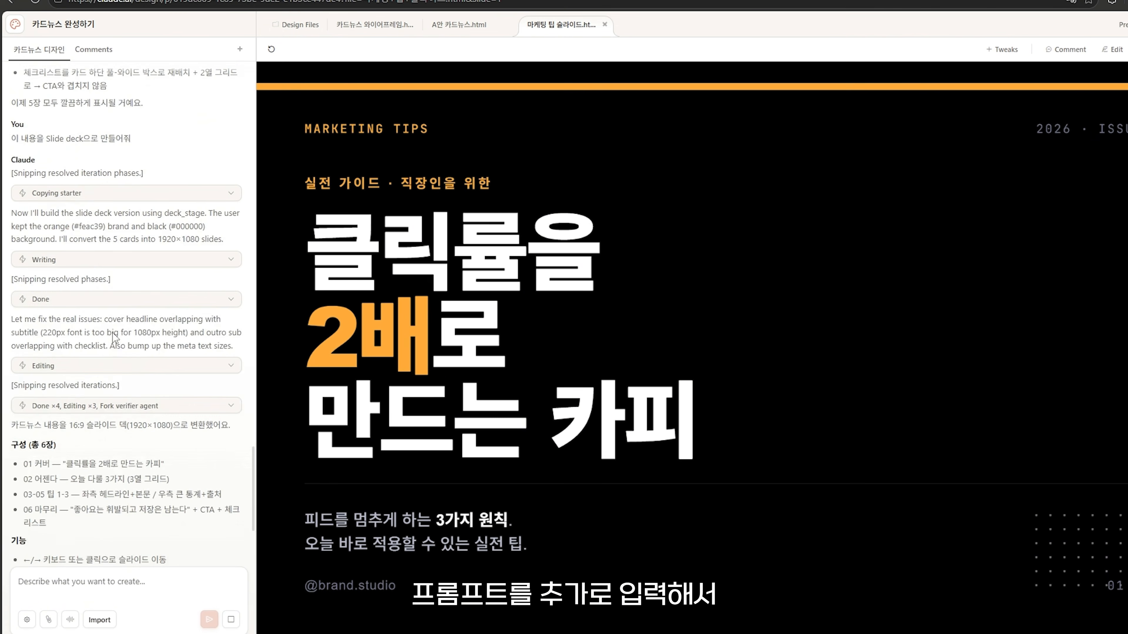
{"action": "scroll", "coordinate": [115, 339], "scroll_direction": "down", "scroll_amount": 4}
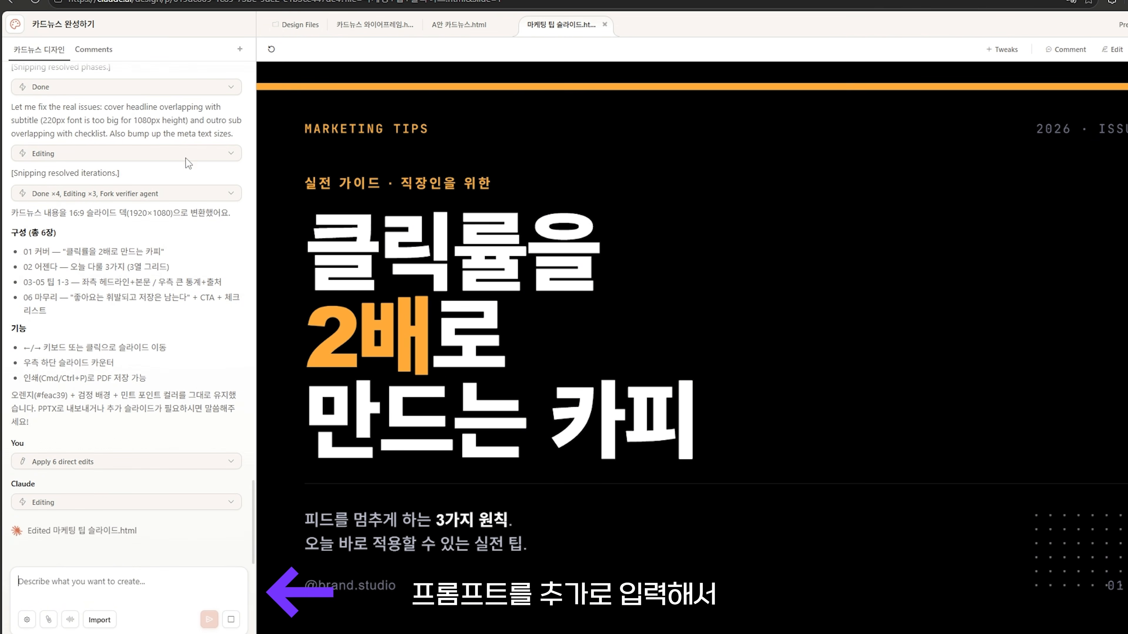
{"action": "scroll", "coordinate": [129, 267], "scroll_direction": "up", "scroll_amount": 4}
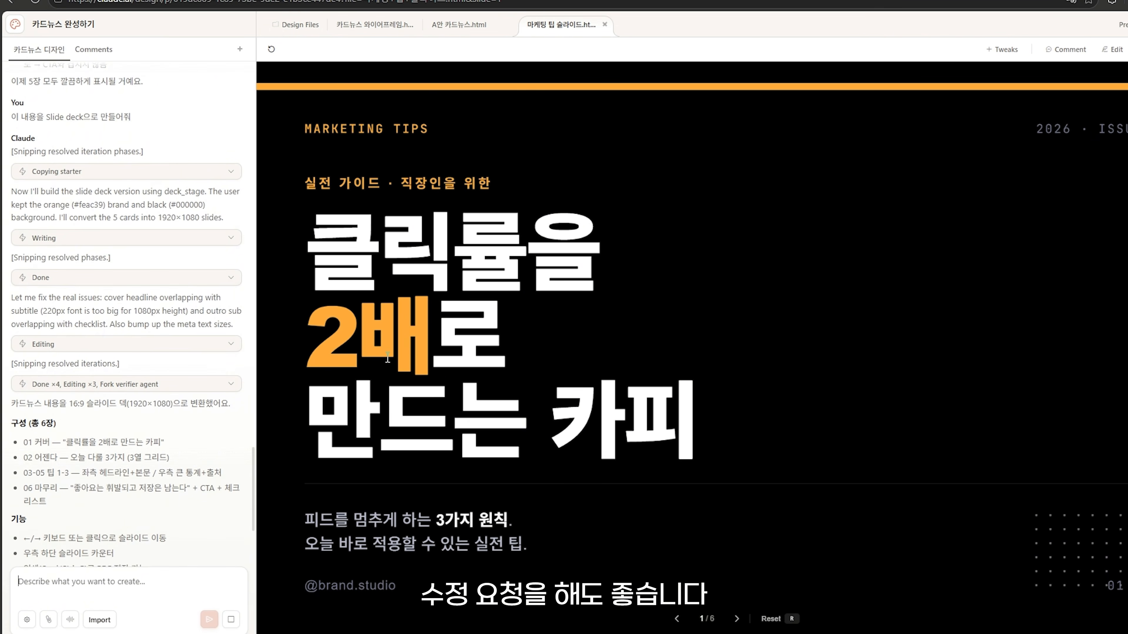
Revisit the wireframe, card news and slide deck files and look over the project's sharing and duplication options.
{"action": "left_click", "coordinate": [375, 25]}
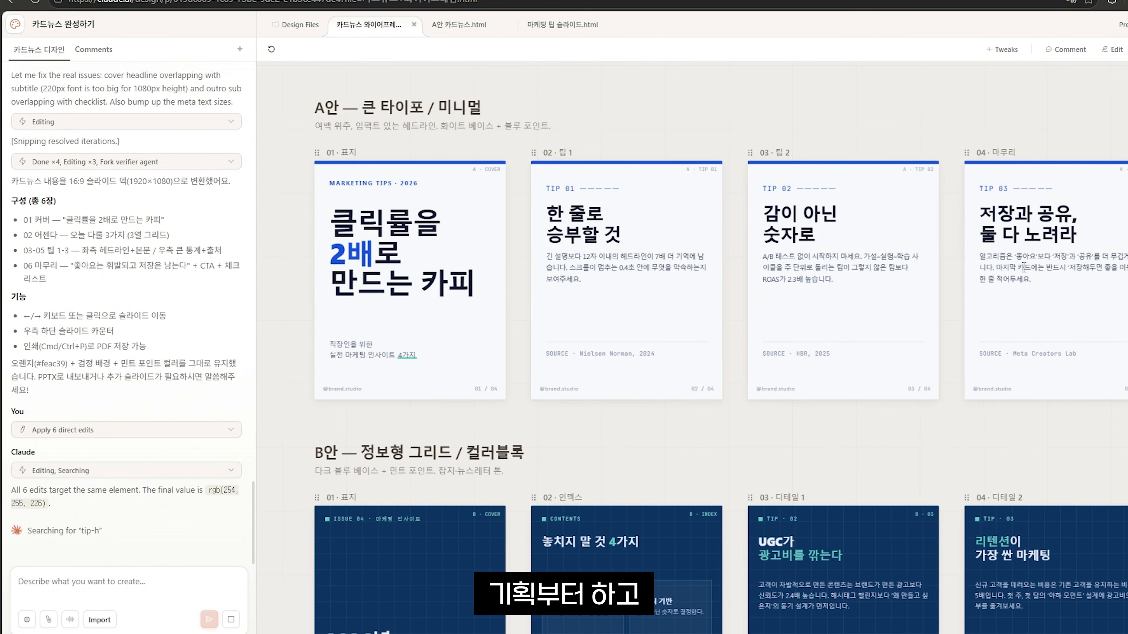
{"action": "left_click", "coordinate": [460, 25]}
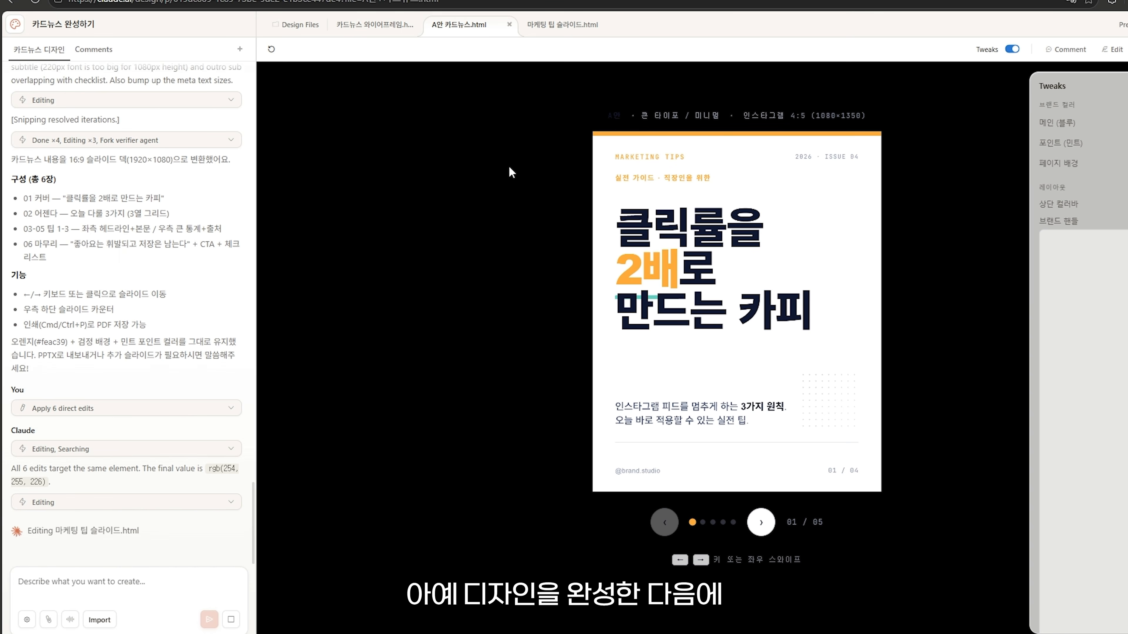
{"action": "left_click", "coordinate": [550, 27]}
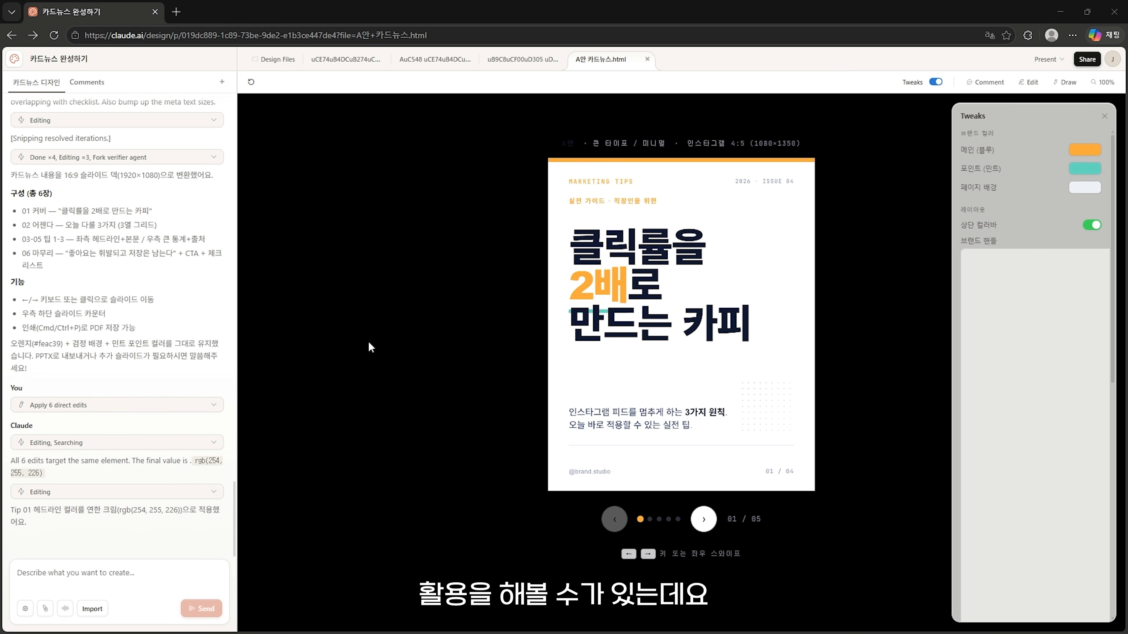
{"action": "left_click", "coordinate": [1086, 59]}
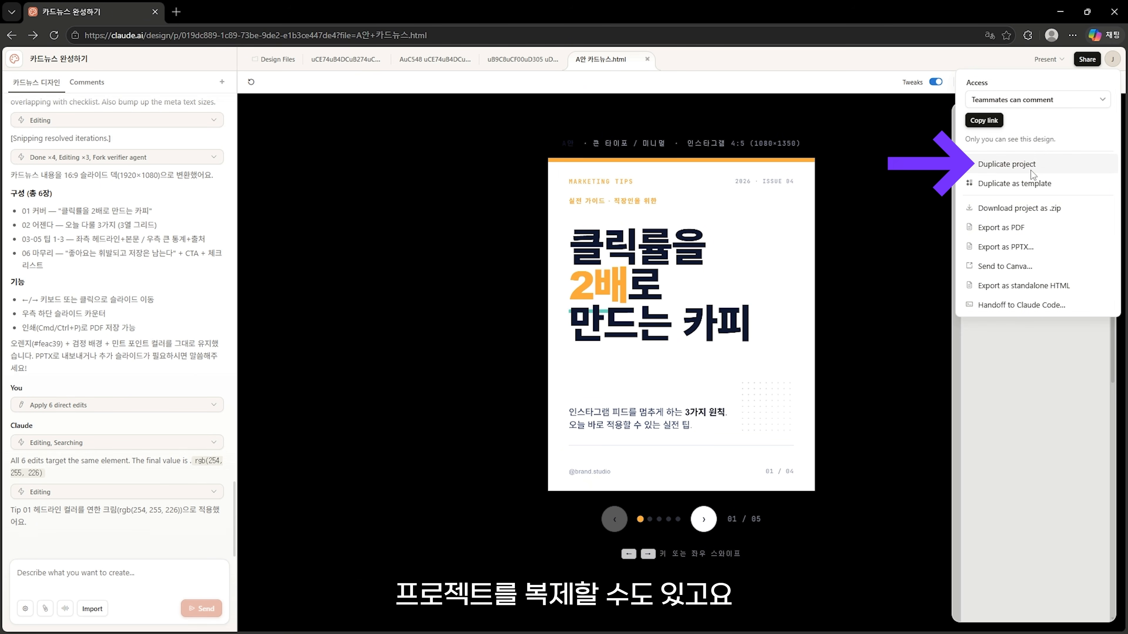
{"action": "key", "text": "Escape"}
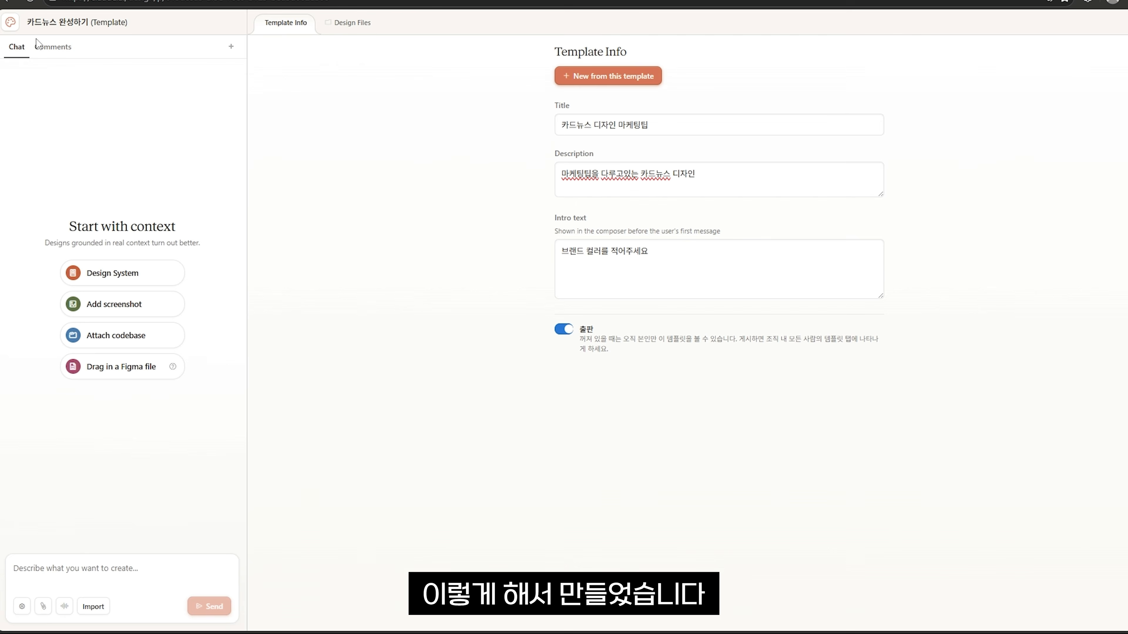
Open the 카드뉴스 완성하기 (Remix) project from the Claude Design home page and download it as a .zip.
{"action": "left_click", "coordinate": [42, 27]}
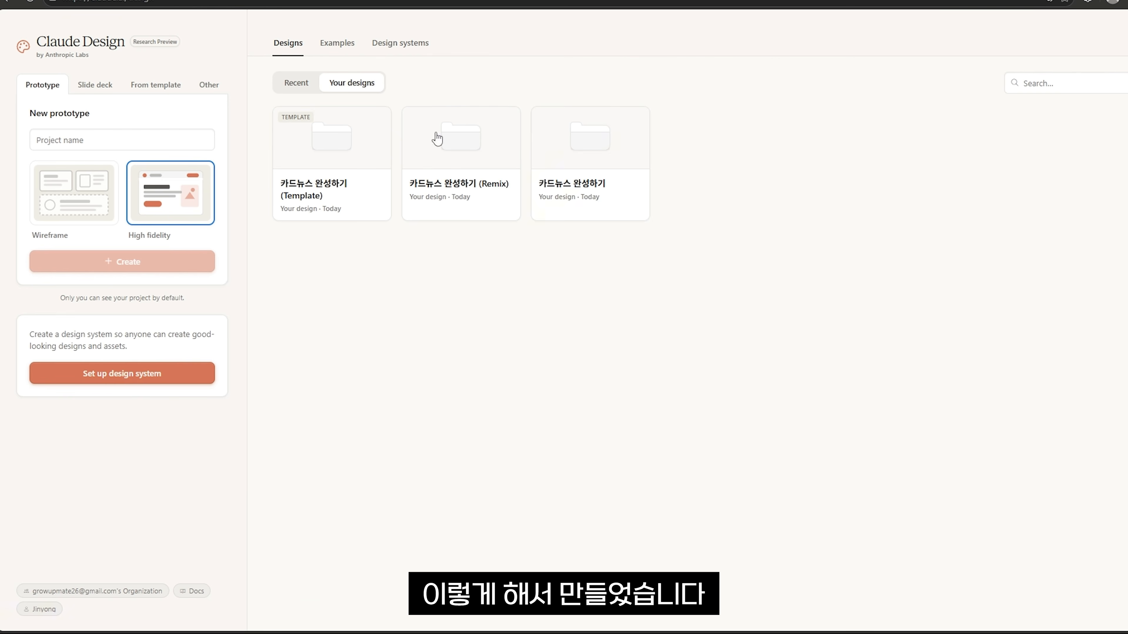
{"action": "left_click", "coordinate": [571, 170]}
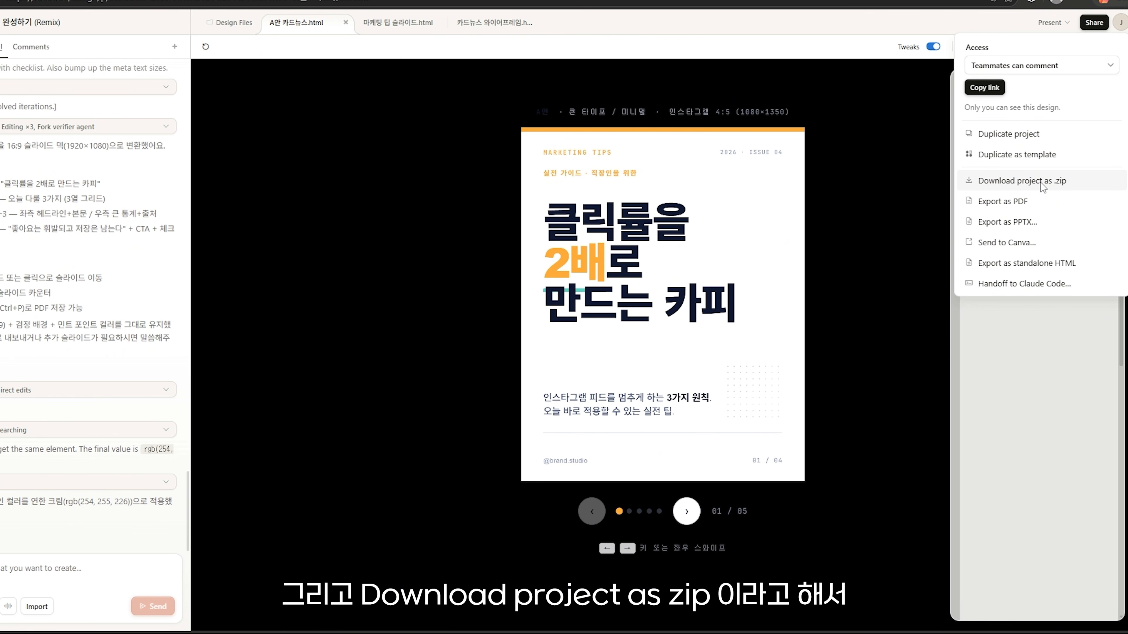
{"action": "left_click", "coordinate": [1042, 183]}
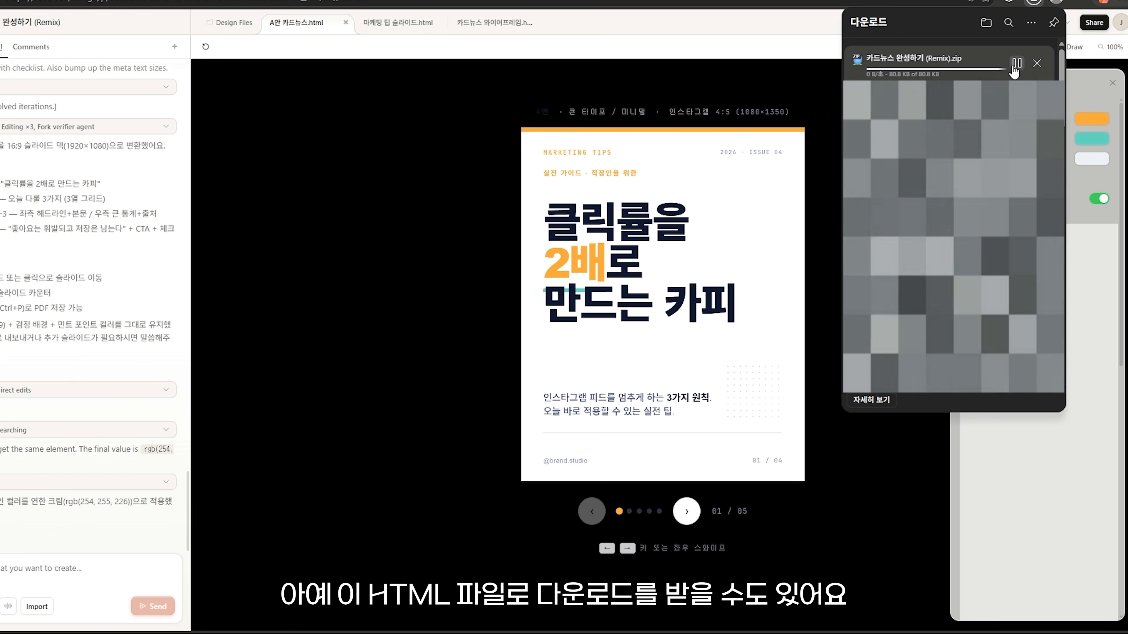
{"action": "left_click", "coordinate": [1016, 64]}
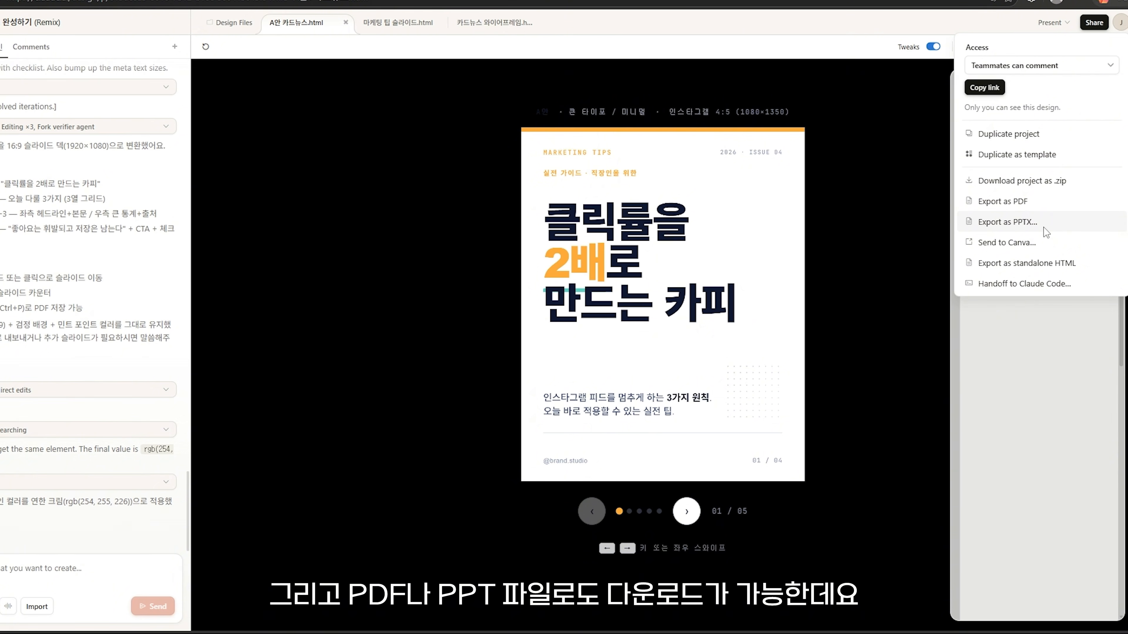
Switch to the 마케팅 팁 슬라이드 file and bring up its sharing and export options.
{"action": "left_click", "coordinate": [391, 27]}
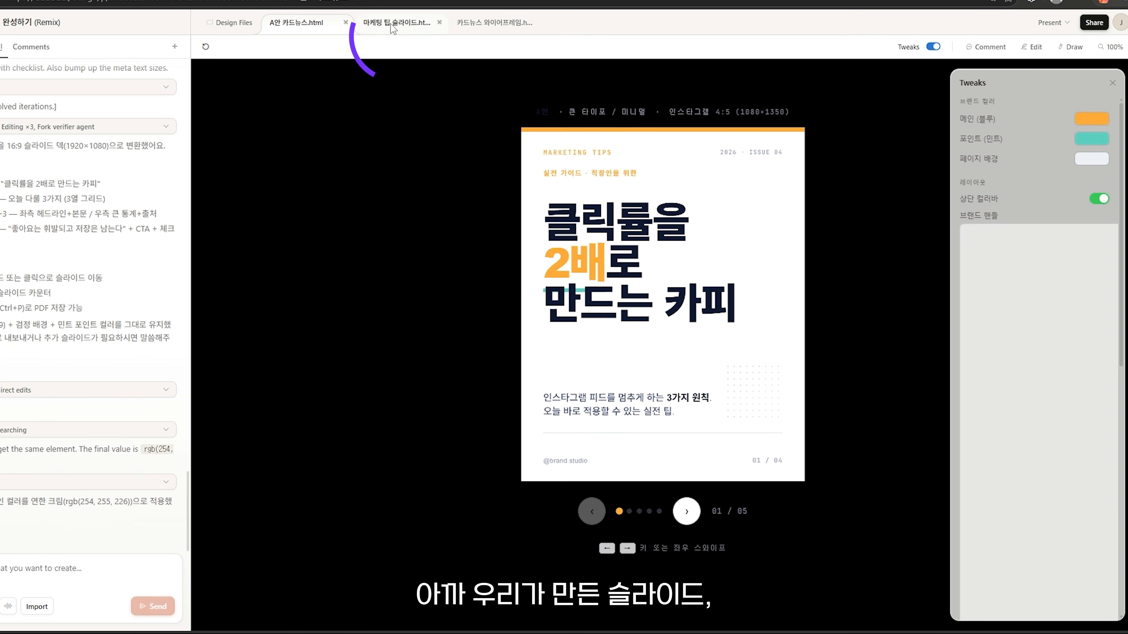
{"action": "left_click", "coordinate": [391, 25]}
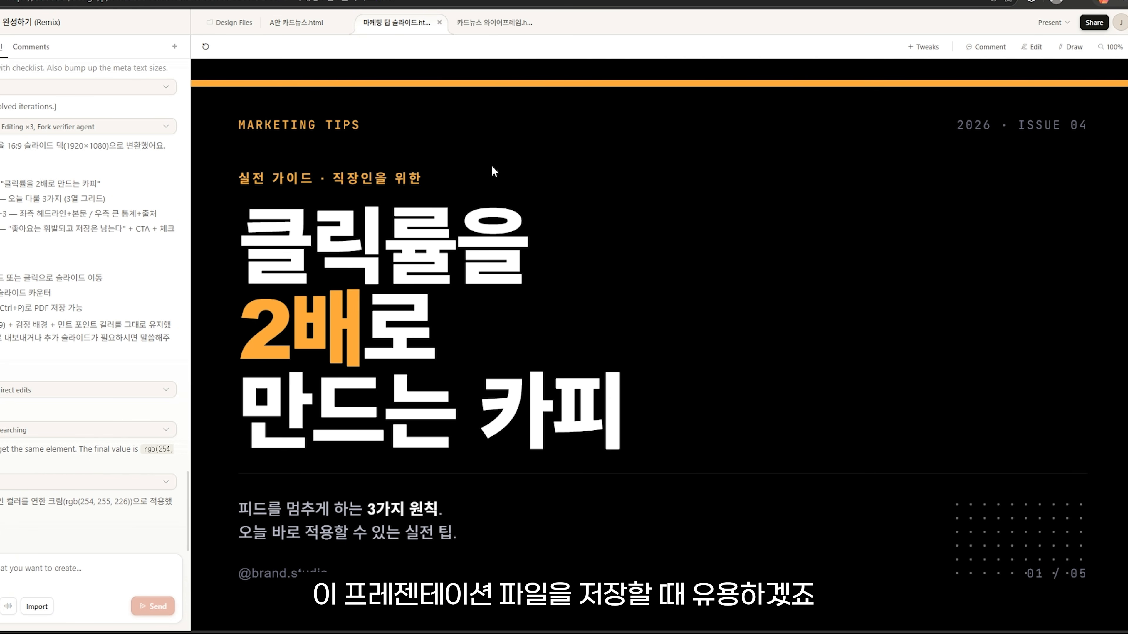
{"action": "left_click", "coordinate": [1094, 22]}
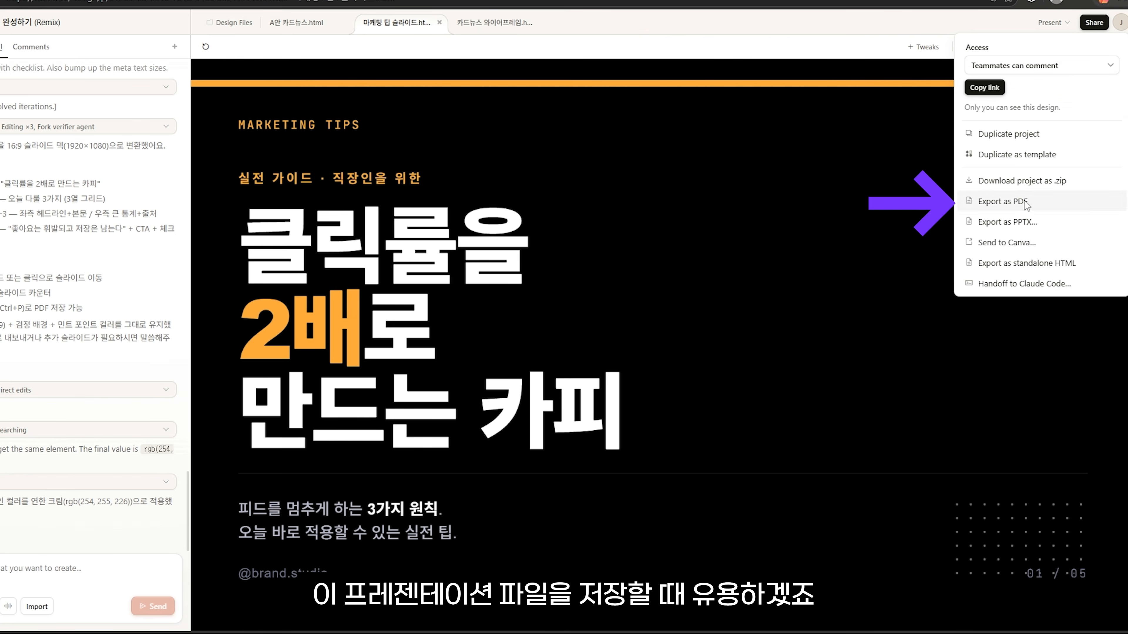
Export the 마케팅 팁 slide deck as a PDF and look through its pages in the print preview.
{"action": "left_click", "coordinate": [674, 281]}
{"action": "key", "text": "ctrl+p"}
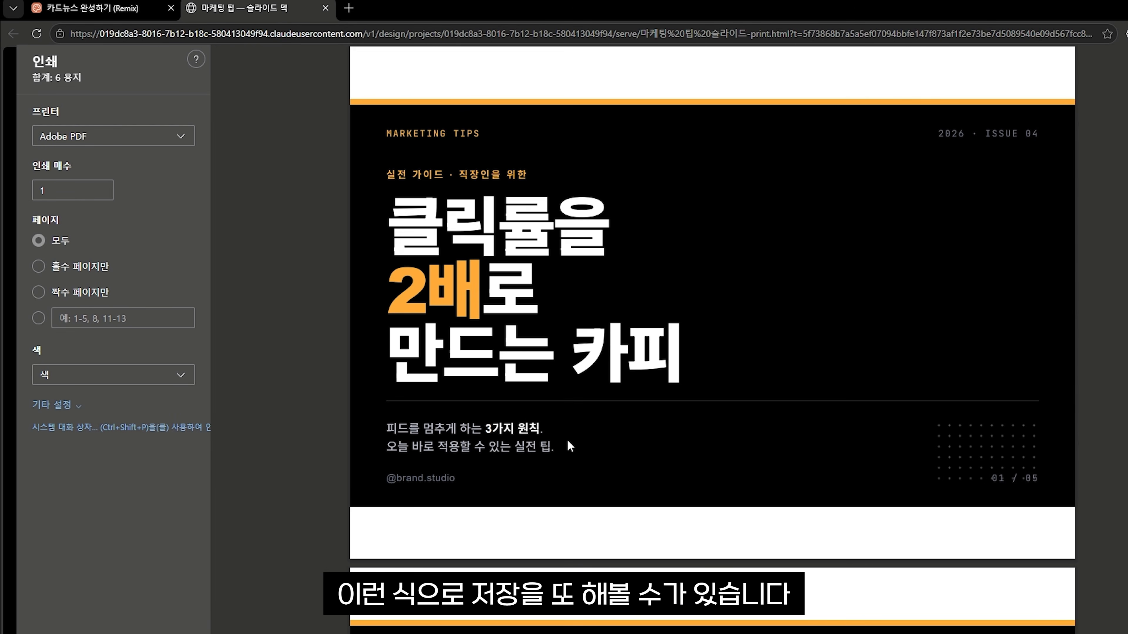
{"action": "scroll", "coordinate": [498, 431], "scroll_direction": "down", "scroll_amount": 5}
{"action": "scroll", "coordinate": [583, 483], "scroll_direction": "down", "scroll_amount": 15}
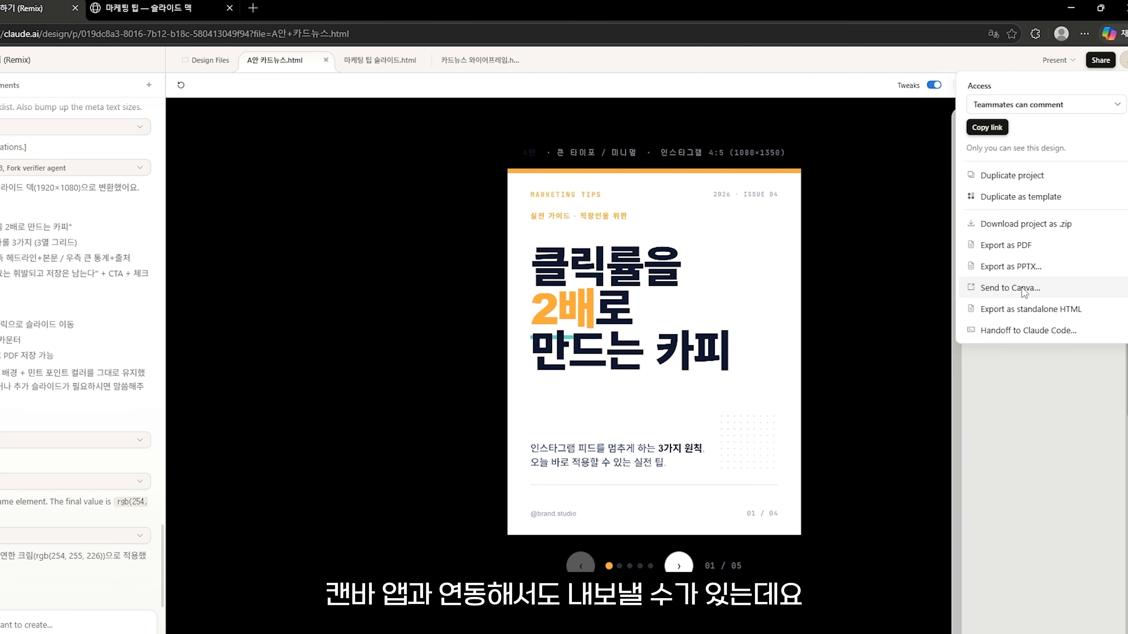
Send A안 카드뉴스.html to Canva, open the sent design there and page through to its last card.
{"action": "left_click", "coordinate": [1021, 289]}
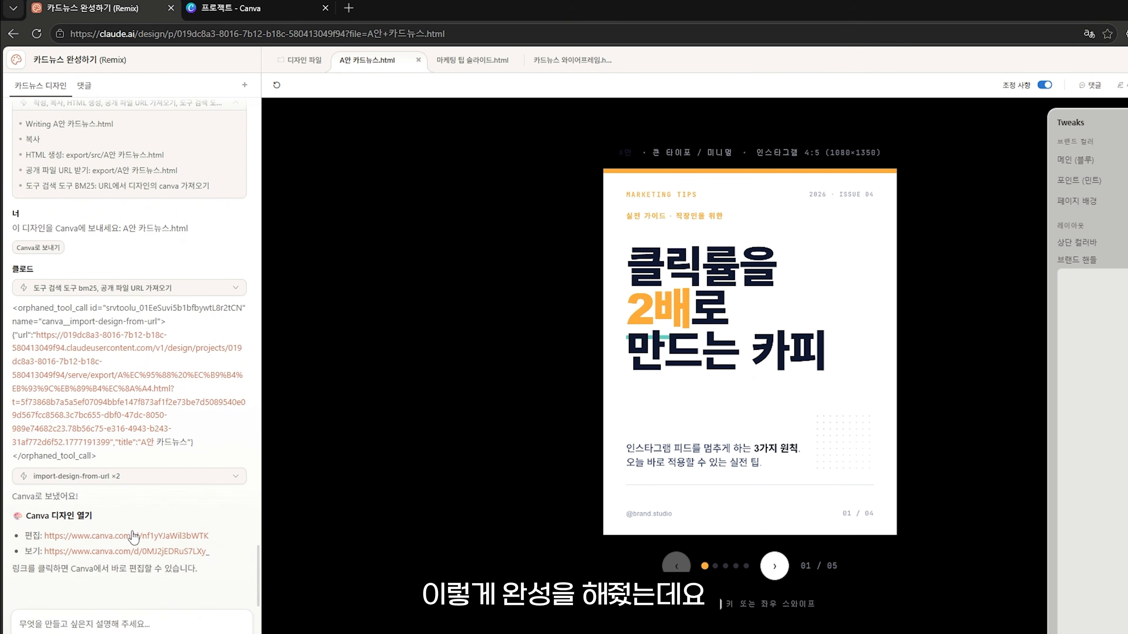
{"action": "left_click", "coordinate": [113, 552]}
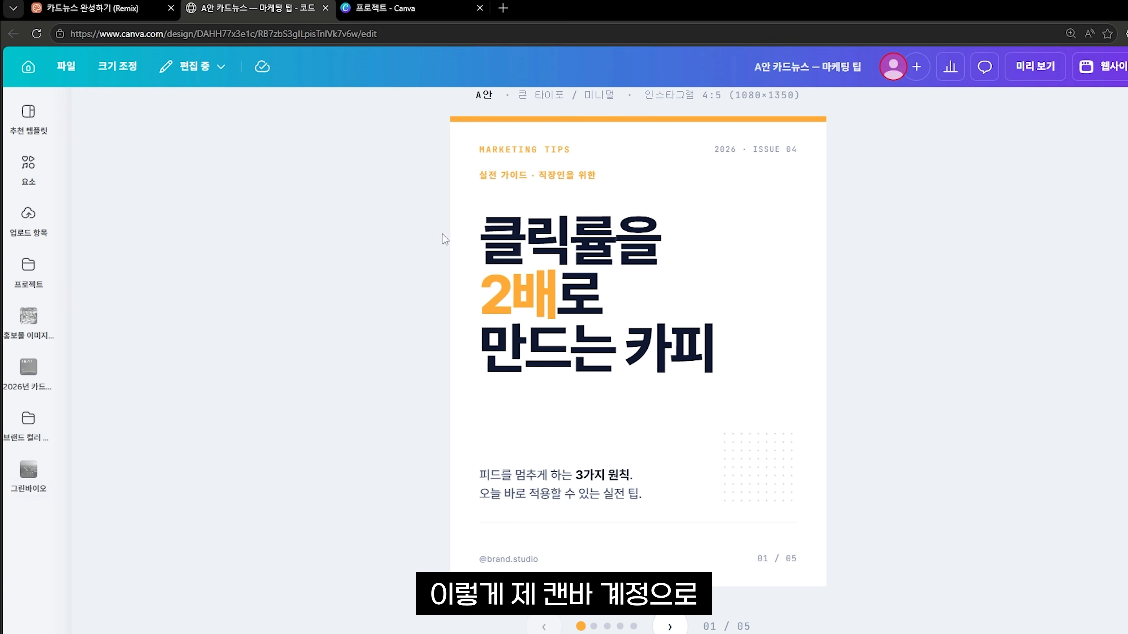
{"action": "left_click", "coordinate": [669, 627]}
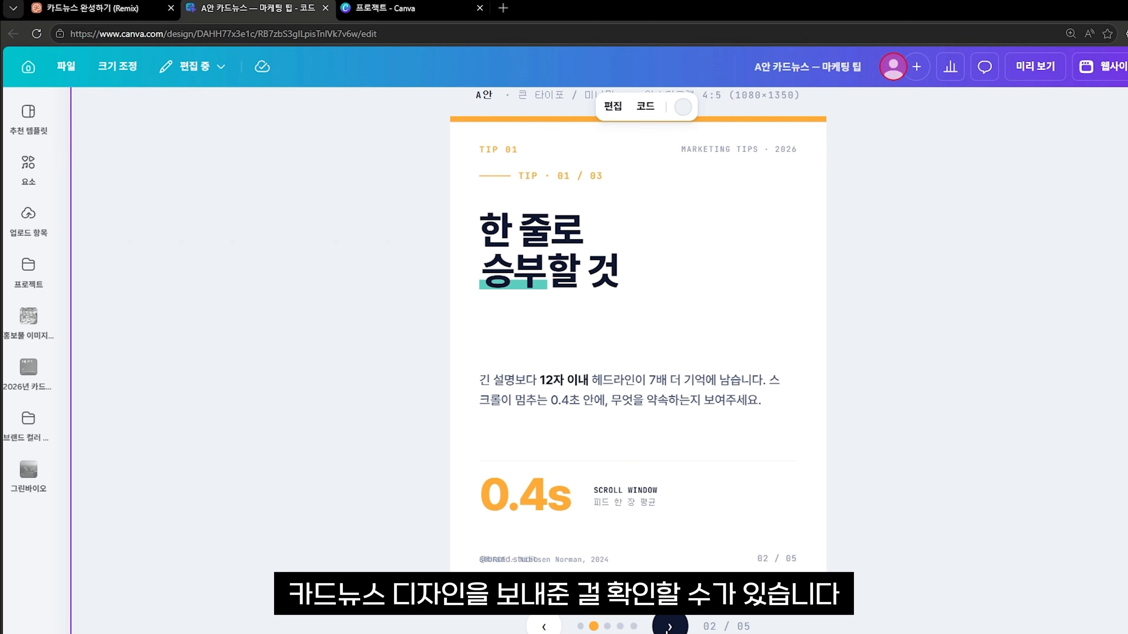
{"action": "left_click", "coordinate": [668, 626]}
{"action": "left_click", "coordinate": [668, 627]}
{"action": "left_click", "coordinate": [668, 627]}
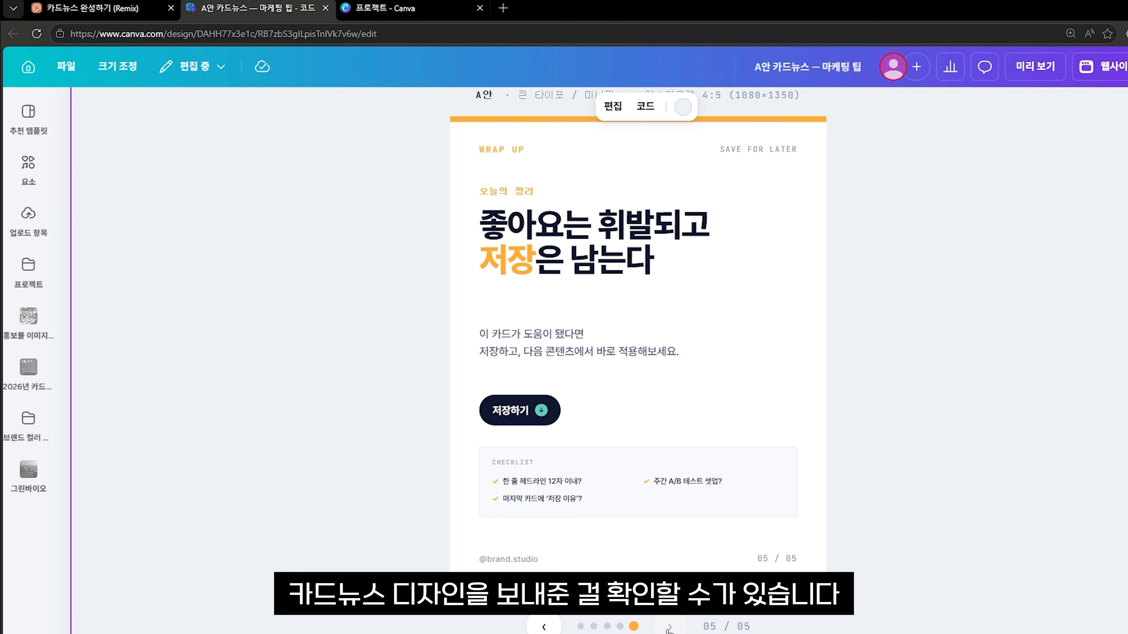
Test the card navigation in the Canva design by paging backward and forward through the cards.
{"action": "scroll", "coordinate": [523, 534], "scroll_direction": "down", "scroll_amount": 4}
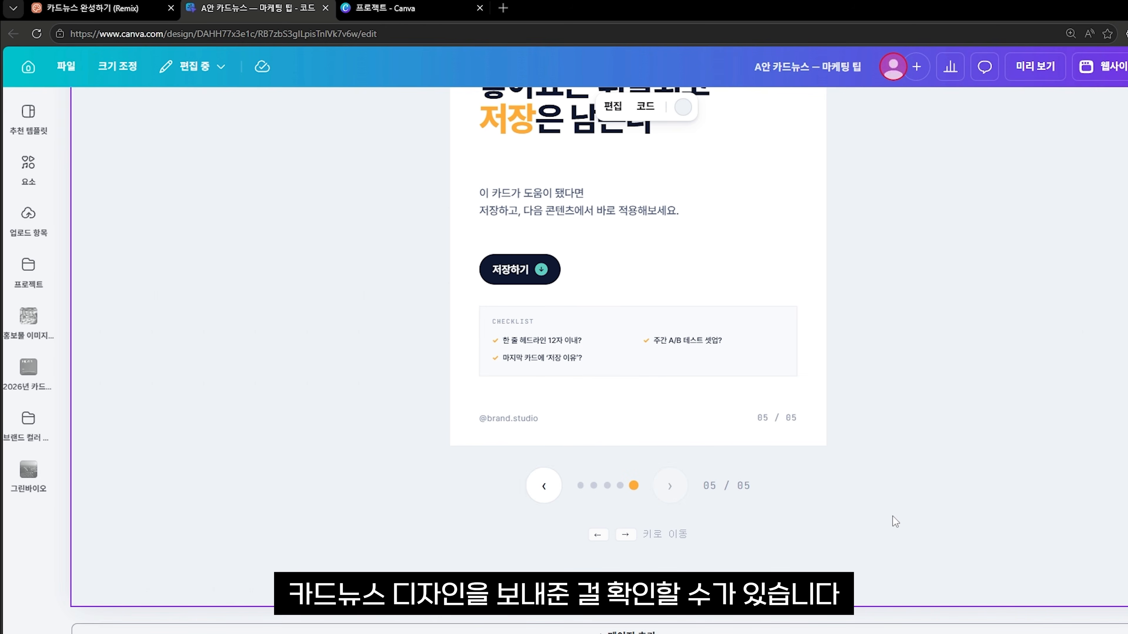
{"action": "scroll", "coordinate": [518, 446], "scroll_direction": "up", "scroll_amount": 5}
{"action": "scroll", "coordinate": [520, 446], "scroll_direction": "down", "scroll_amount": 3}
{"action": "left_click", "coordinate": [546, 531]}
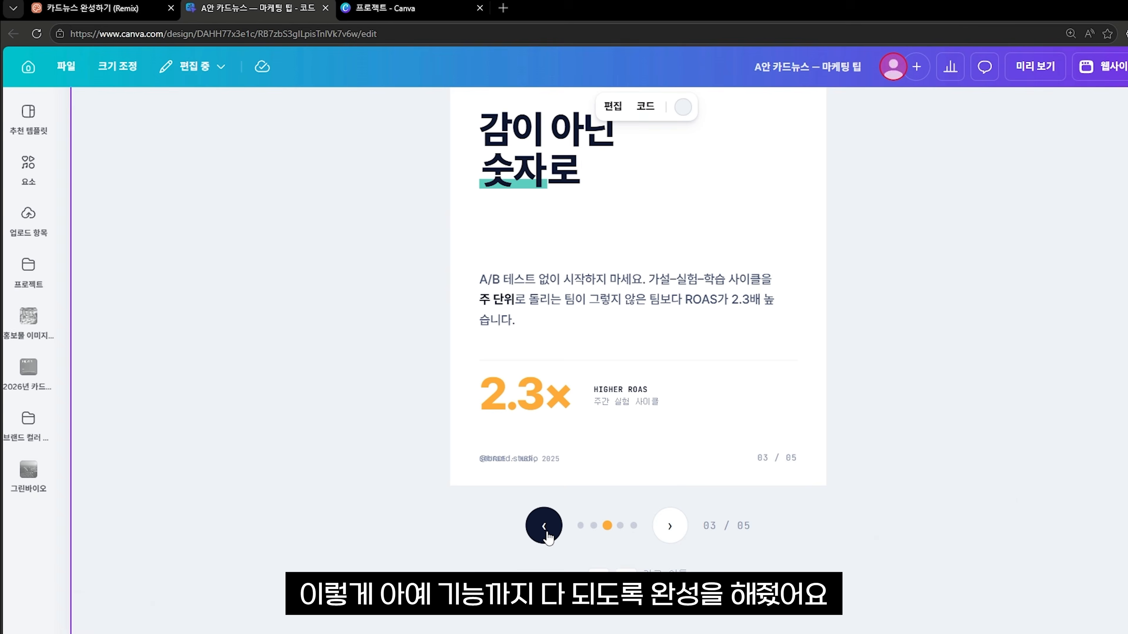
{"action": "left_click", "coordinate": [545, 531]}
{"action": "left_click", "coordinate": [545, 531]}
{"action": "left_click", "coordinate": [545, 531]}
{"action": "left_click", "coordinate": [670, 526]}
{"action": "left_click", "coordinate": [669, 526]}
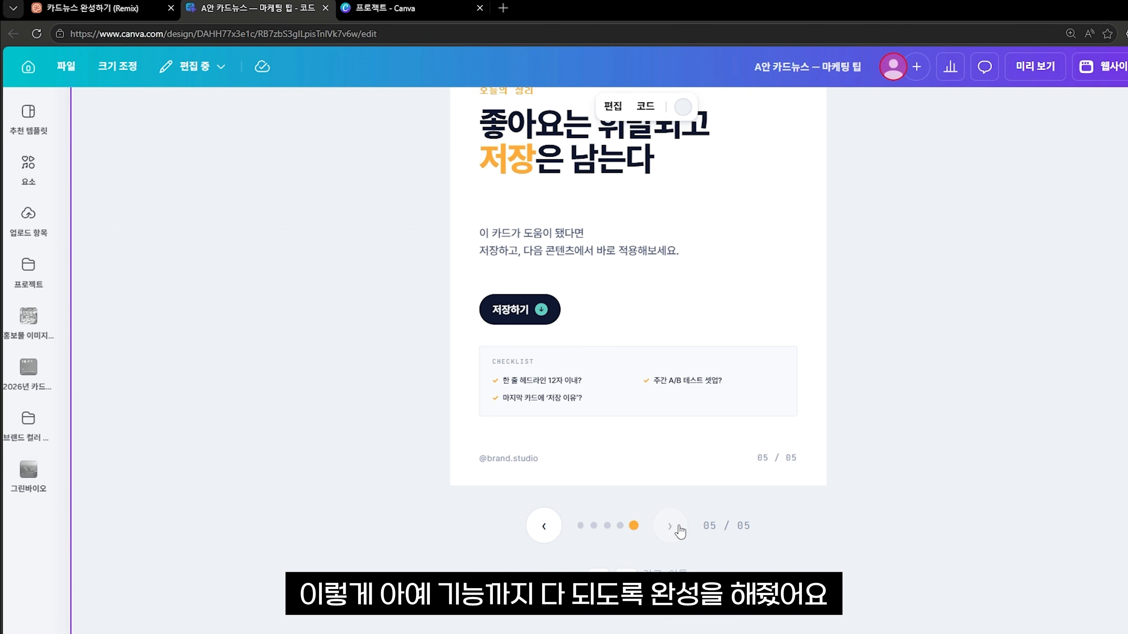
{"action": "left_click", "coordinate": [670, 526]}
Check whether the TIP 03 card's text can be selected in Canva and examine the rest of the page.
{"action": "scroll", "coordinate": [688, 538], "scroll_direction": "up", "scroll_amount": 4}
{"action": "triple_click", "coordinate": [491, 452]}
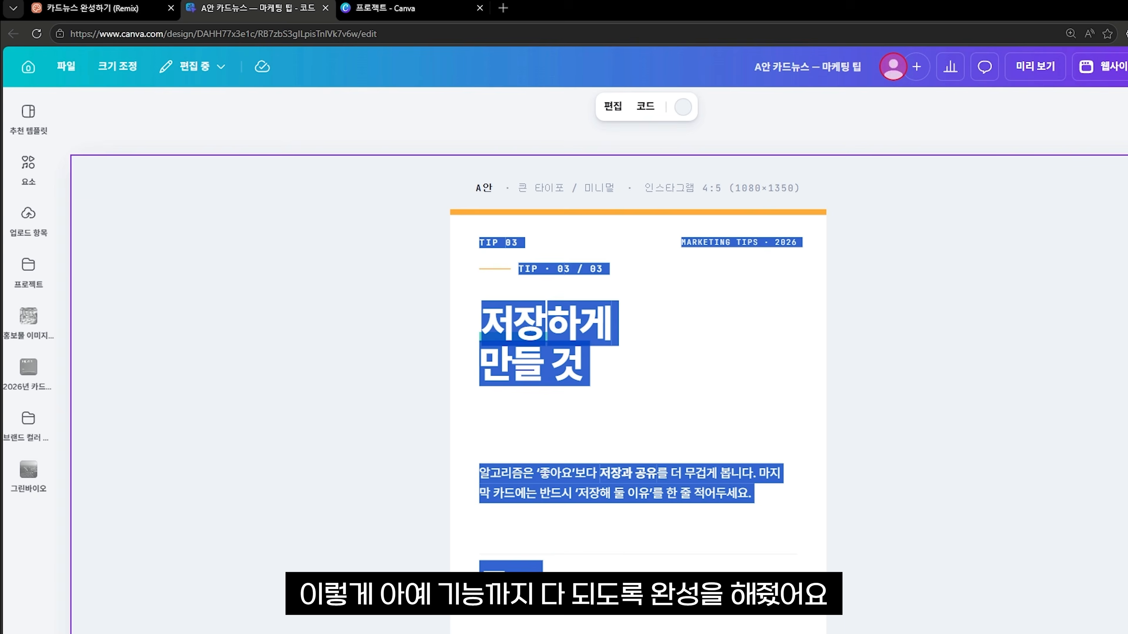
{"action": "left_click", "coordinate": [339, 466]}
{"action": "scroll", "coordinate": [986, 236], "scroll_direction": "down", "scroll_amount": 3}
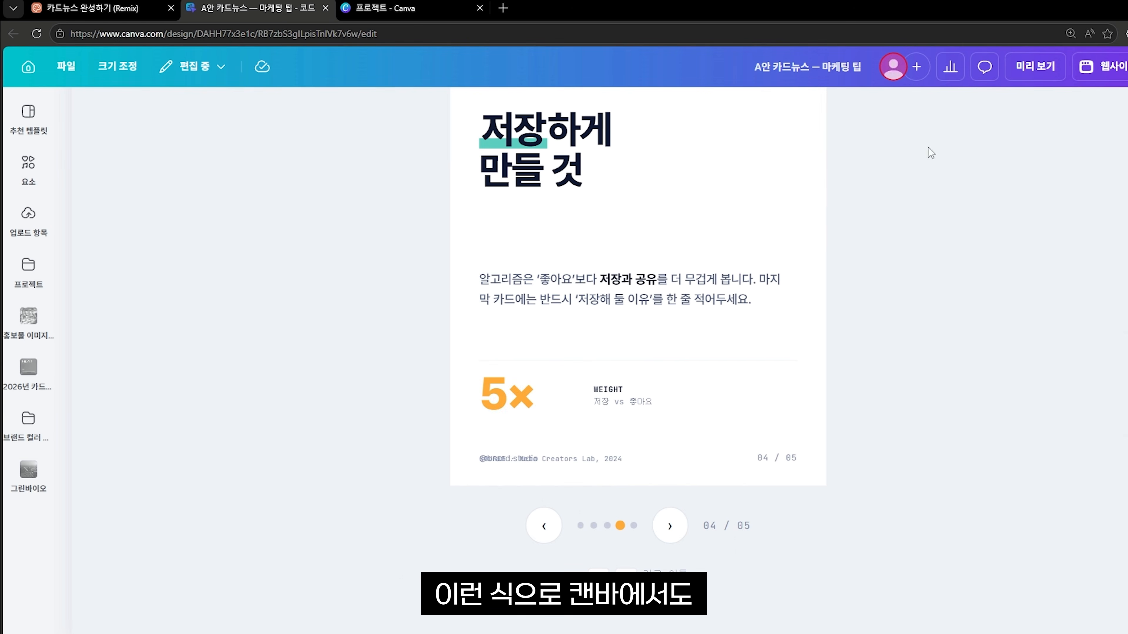
{"action": "scroll", "coordinate": [549, 453], "scroll_direction": "down", "scroll_amount": 1}
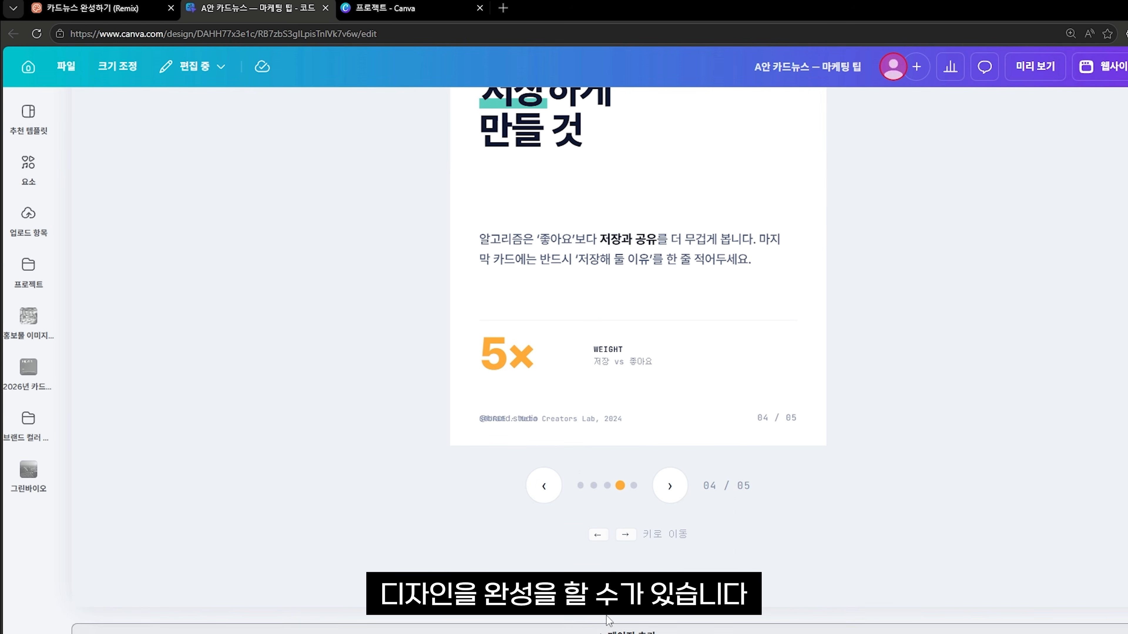
{"action": "scroll", "coordinate": [1110, 132], "scroll_direction": "up", "scroll_amount": 3}
{"action": "scroll", "coordinate": [666, 391], "scroll_direction": "down", "scroll_amount": 3}
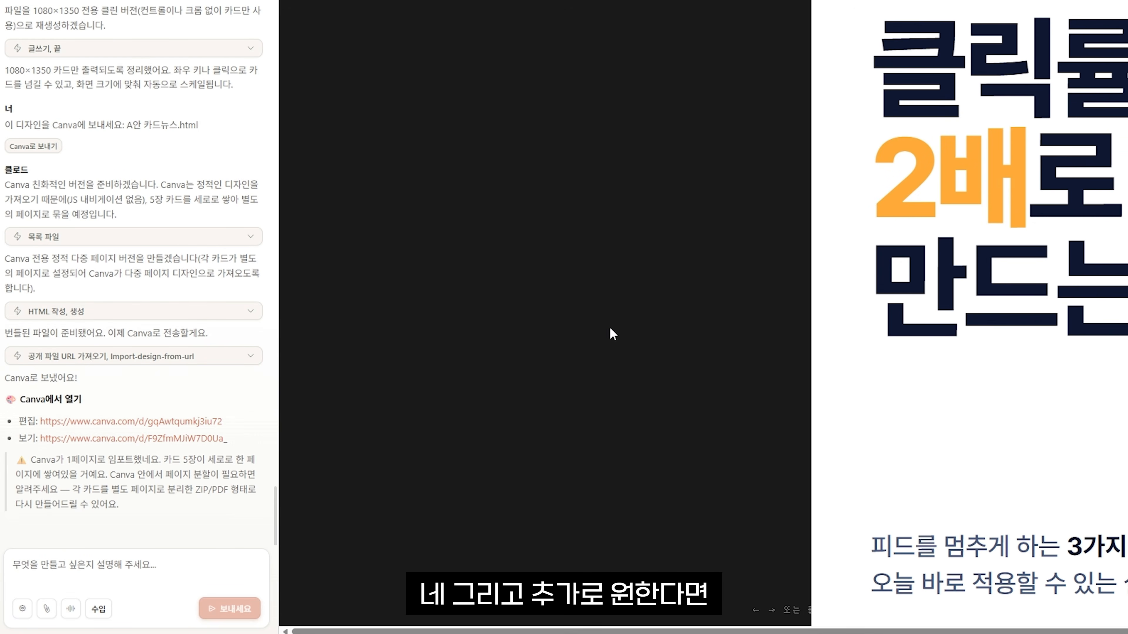
Ask Claude in the project chat to output only the 1080x1350 card news.
{"action": "scroll", "coordinate": [133, 288], "scroll_direction": "up", "scroll_amount": 2}
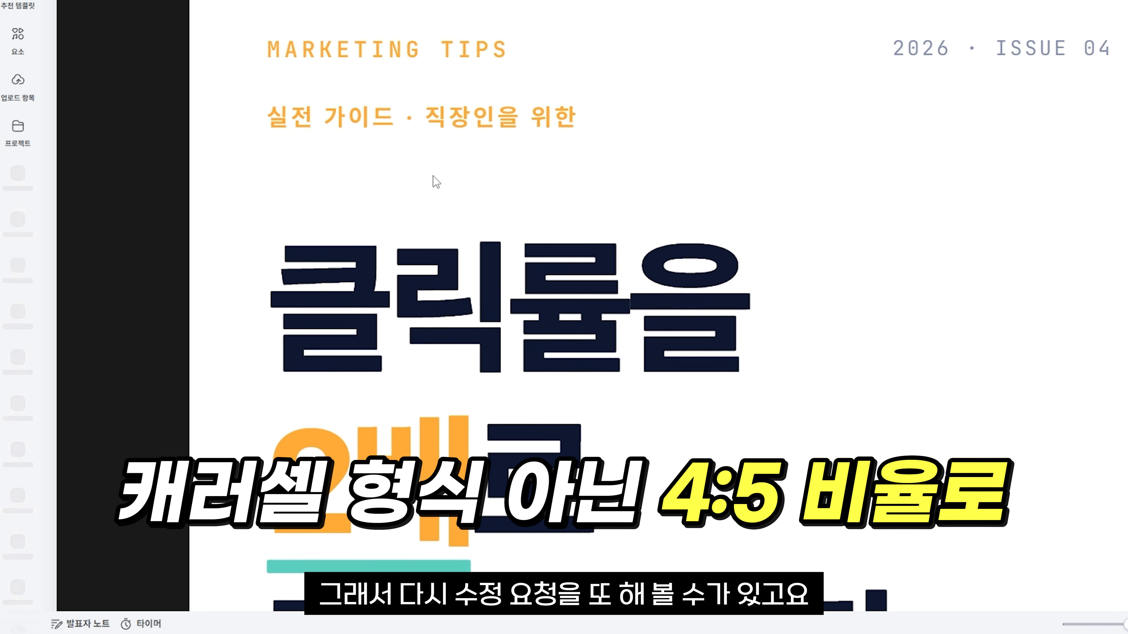
{"action": "scroll", "coordinate": [433, 181], "scroll_direction": "down", "scroll_amount": 4}
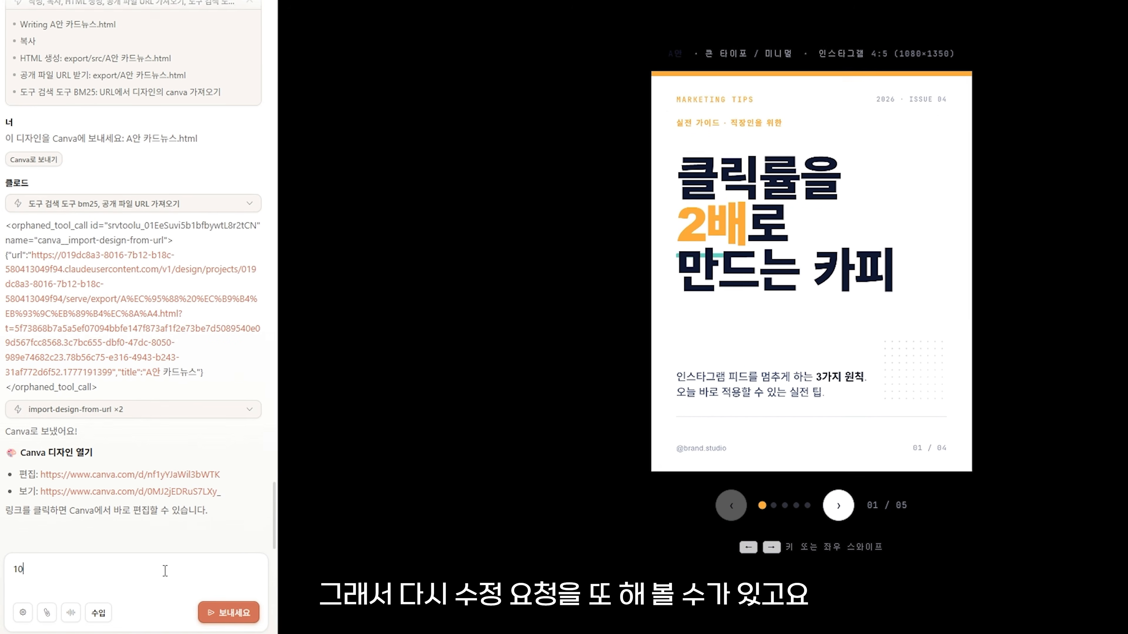
{"action": "type", "text": "80x1350카드뉴스 임"}
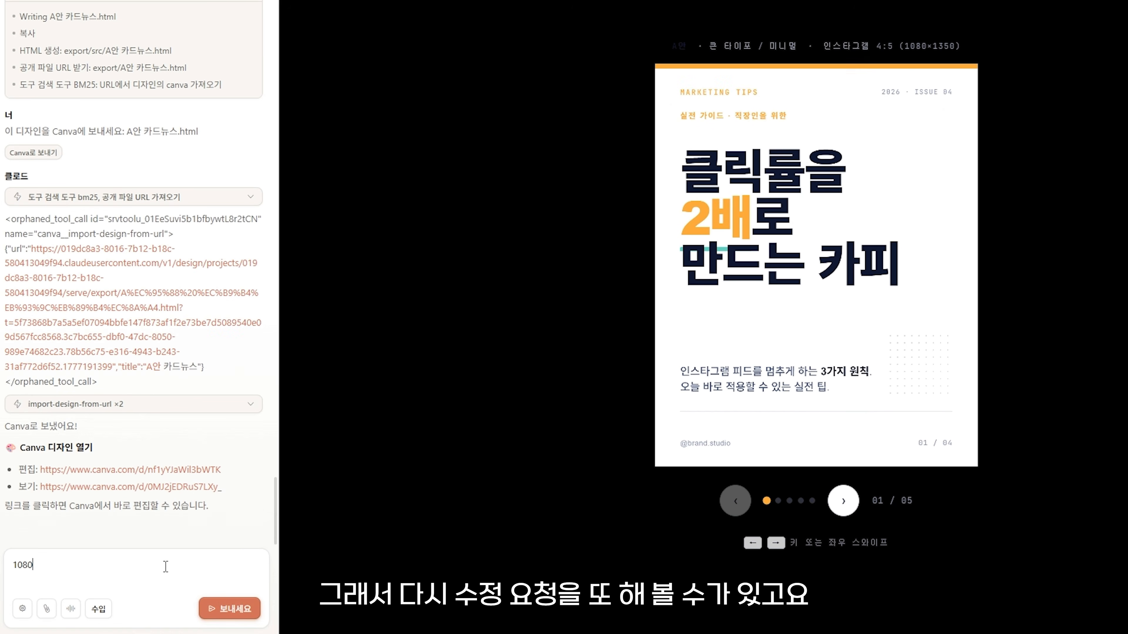
{"action": "type", "text": "만 출력되도록해"}
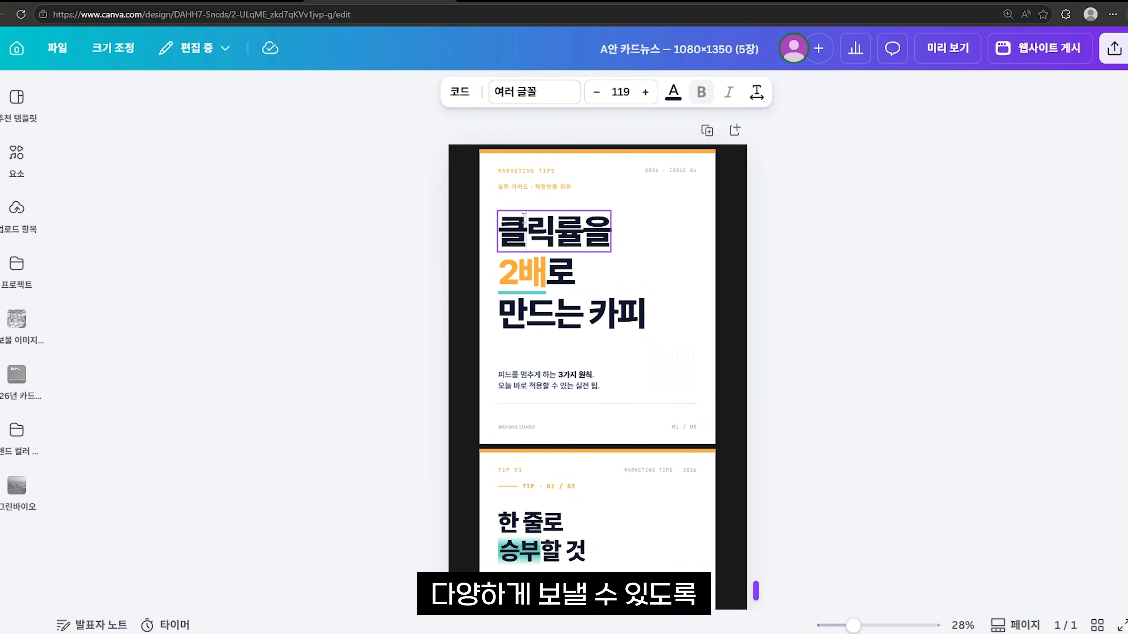
Try editing the 만드는 카피 headline on the first card of the 1080×1350 Canva design.
{"action": "left_click", "coordinate": [525, 199]}
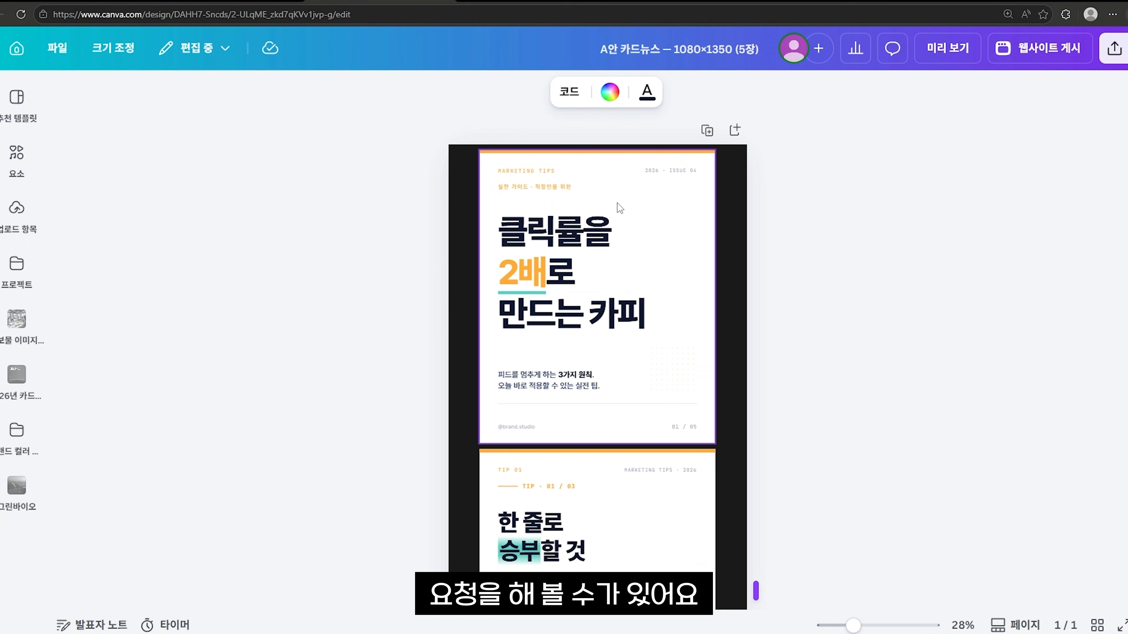
{"action": "key", "text": "ctrl+plus"}
{"action": "key", "text": "ctrl+minus"}
{"action": "left_click", "coordinate": [600, 231]}
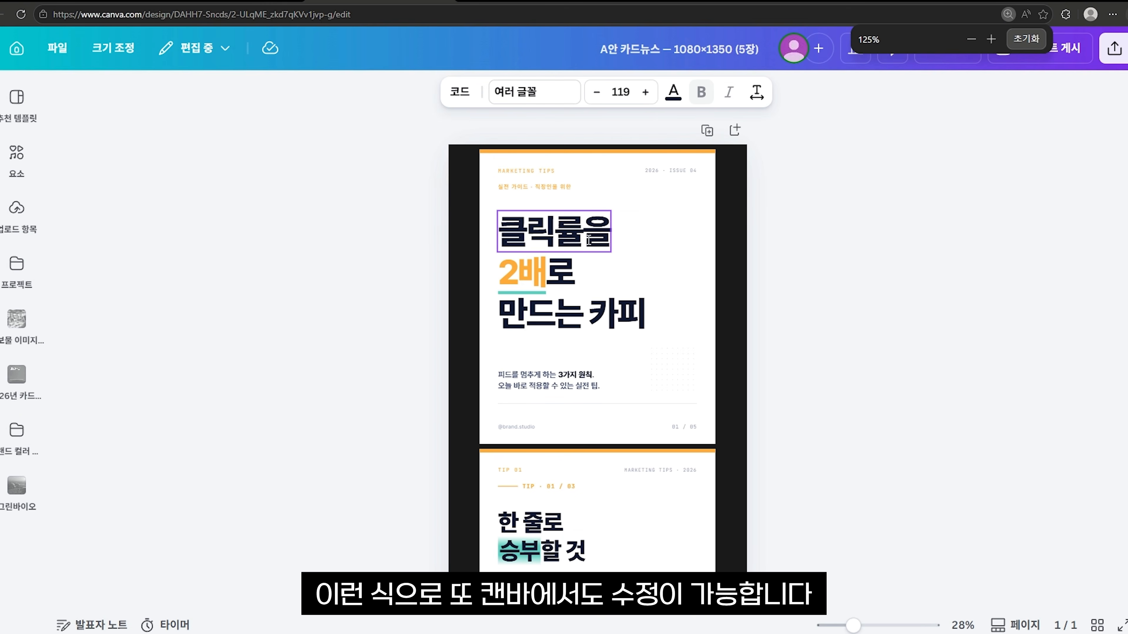
{"action": "left_click", "coordinate": [549, 316]}
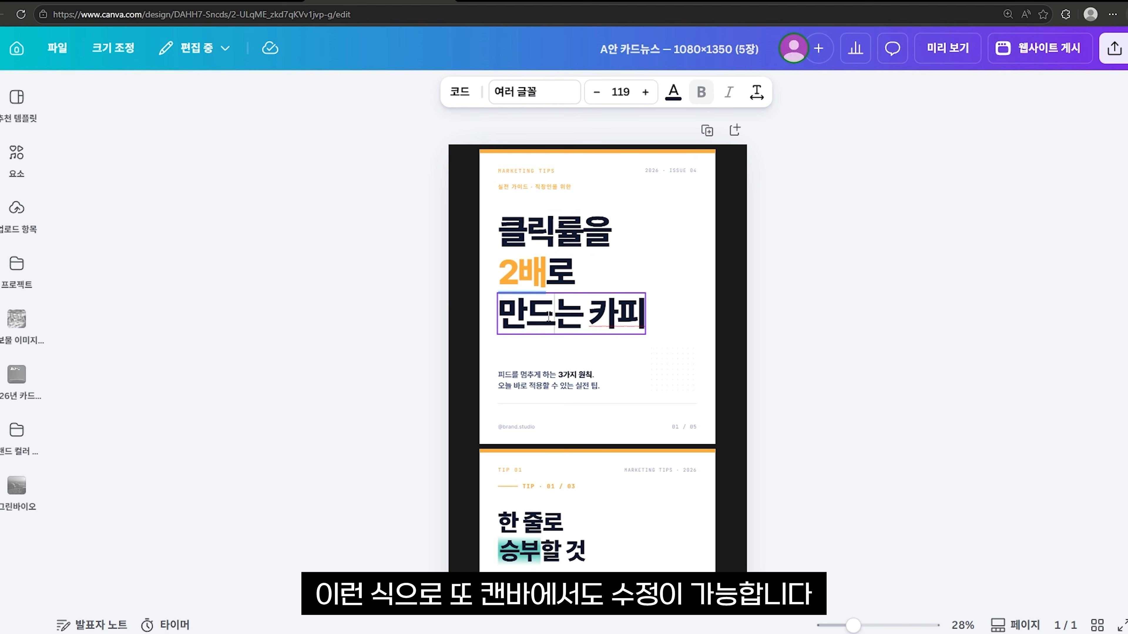
{"action": "type", "text": "ㅇㅇ"}
{"action": "key", "text": "shift+Left"}
{"action": "key", "text": "shift+Left"}
{"action": "key", "text": "BackSpace"}
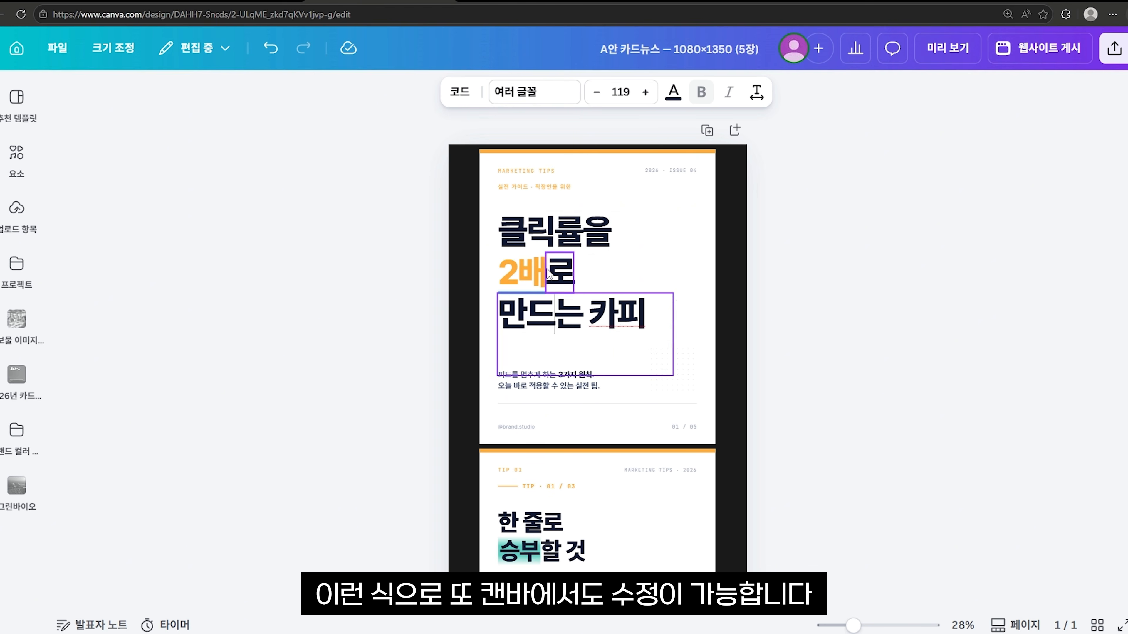
Bring up the Canva design's sharing options and choose to download it.
{"action": "key", "text": "ctrl+plus"}
{"action": "left_click", "coordinate": [1096, 56]}
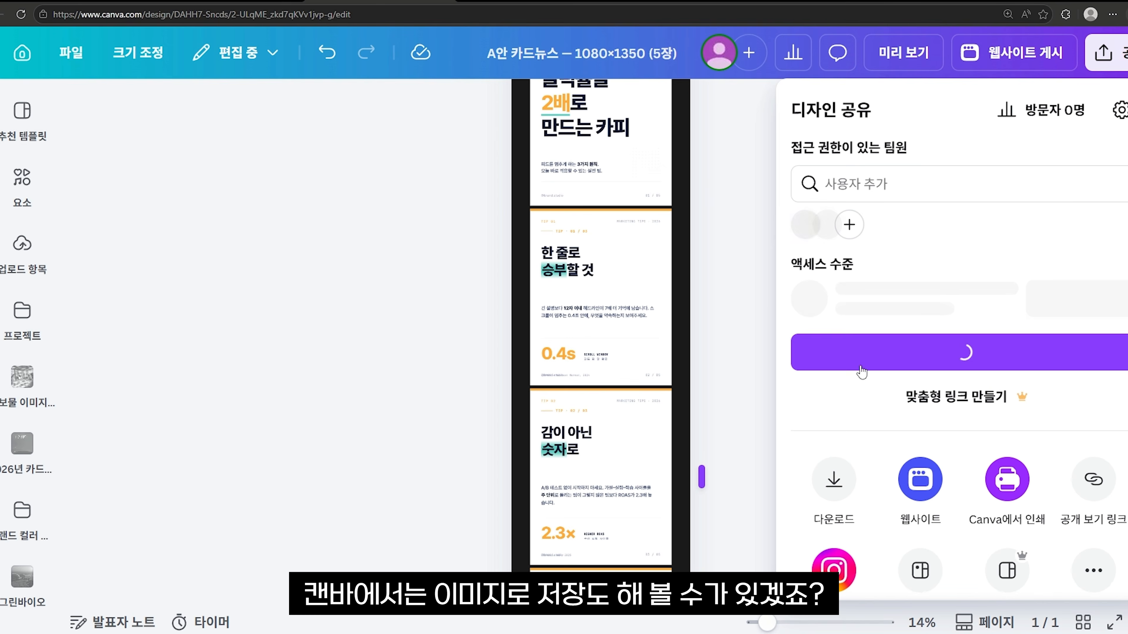
{"action": "left_click", "coordinate": [831, 546]}
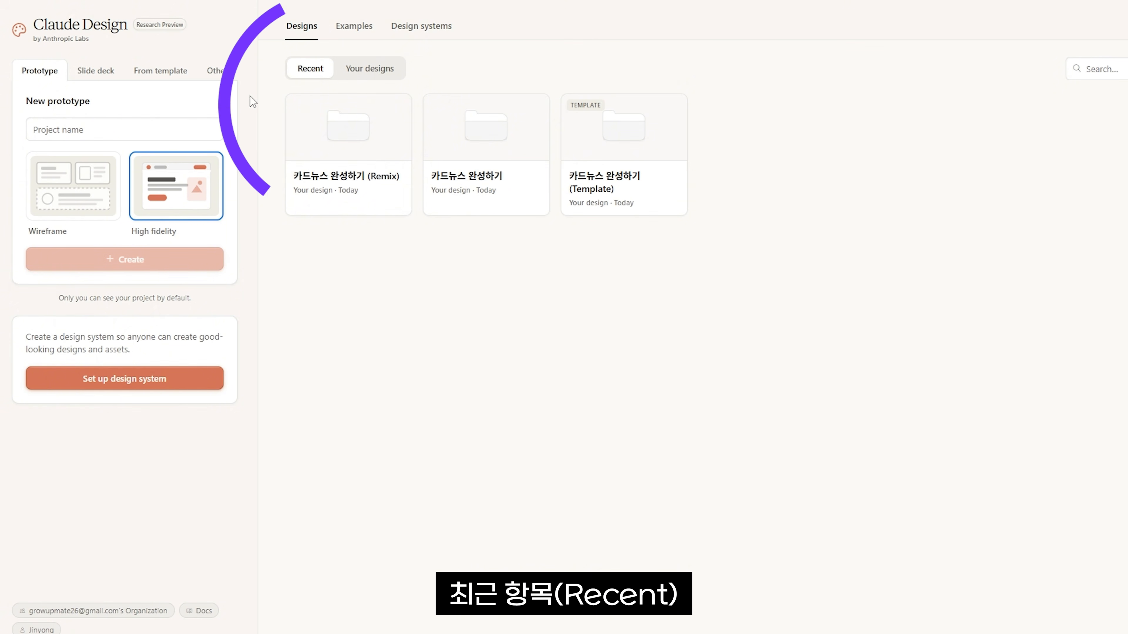
On the Claude Design home page, show your own designs and select the 카드뉴스 디자인 마케팅팁 template for a new project.
{"action": "left_click", "coordinate": [384, 74]}
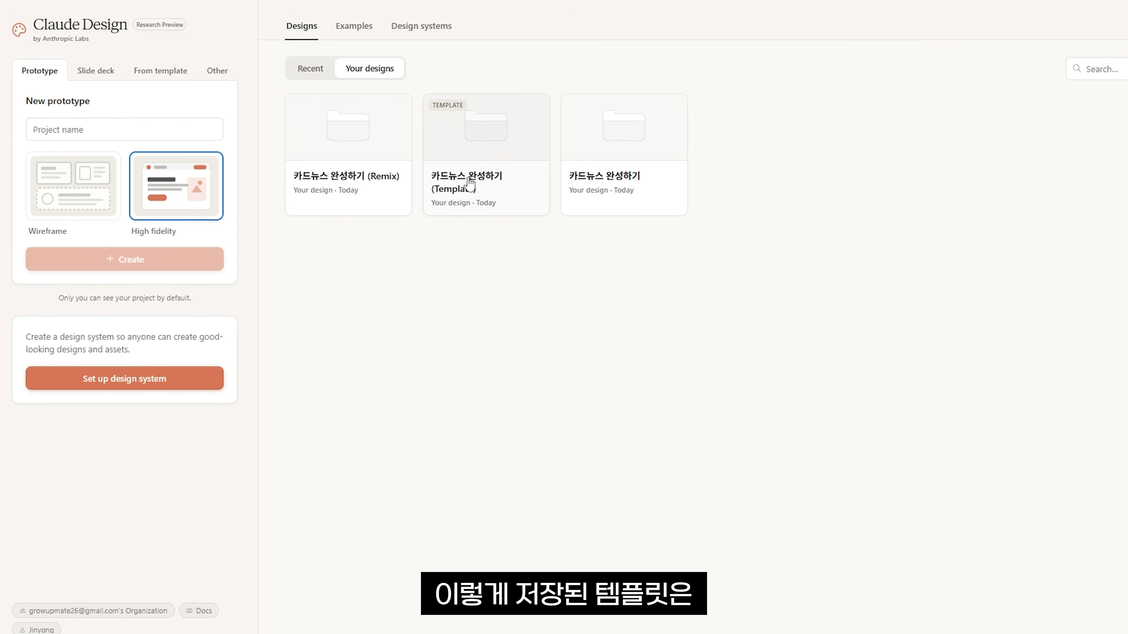
{"action": "left_click", "coordinate": [161, 75]}
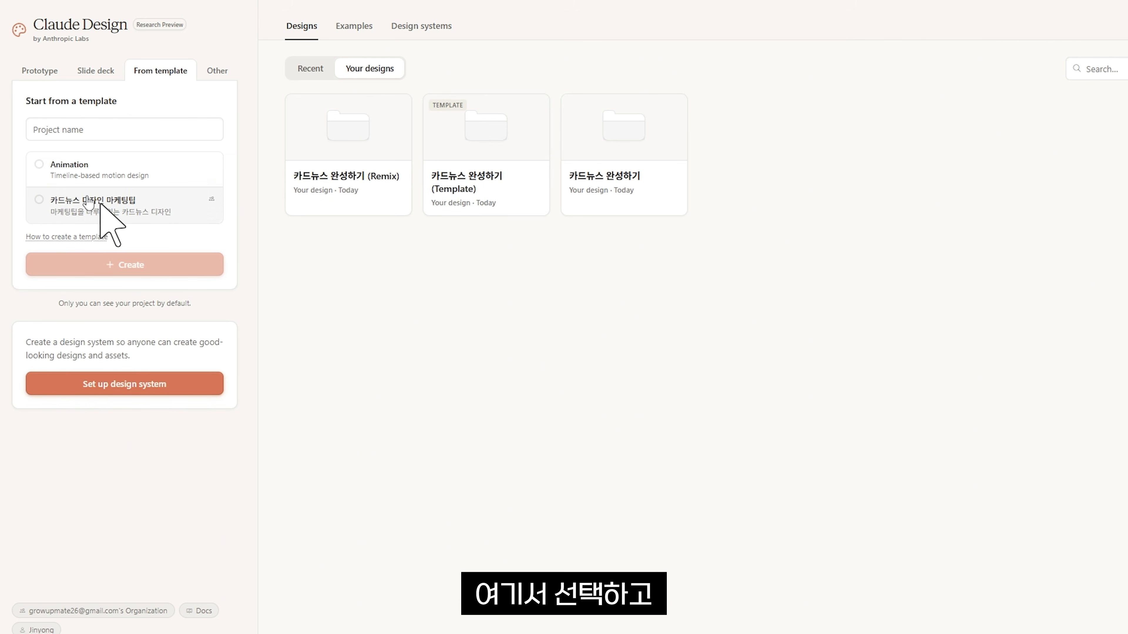
{"action": "left_click", "coordinate": [66, 203]}
{"action": "left_click", "coordinate": [75, 130]}
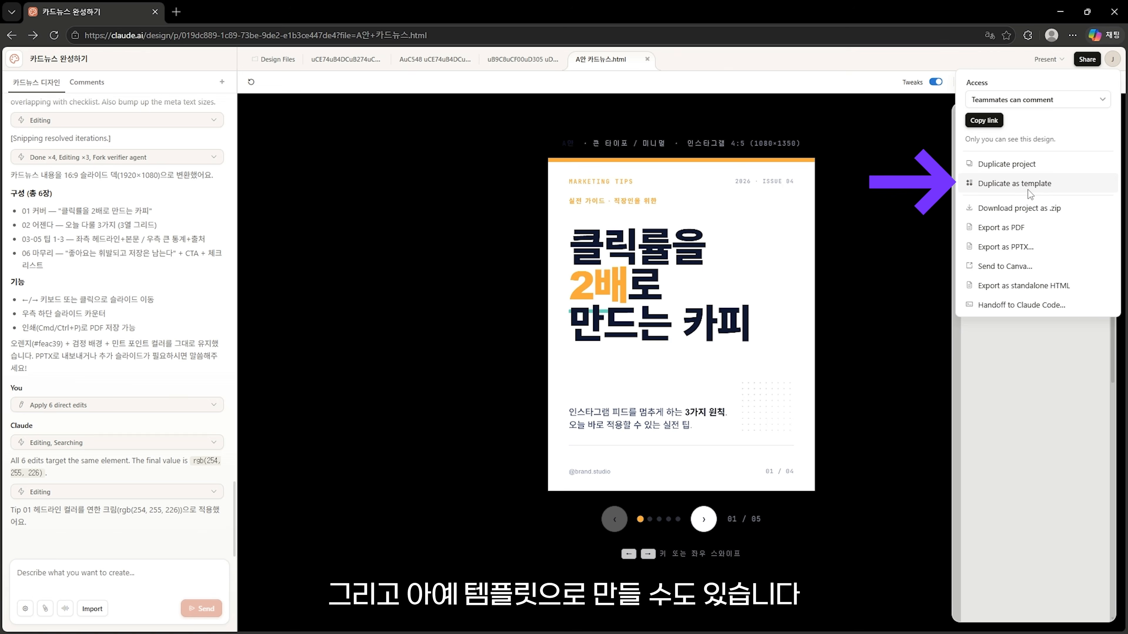
Duplicate the 카드뉴스 완성하기 project as a template and title it "카드뉴스 디자인 마케팅팁".
{"action": "left_click", "coordinate": [1027, 189]}
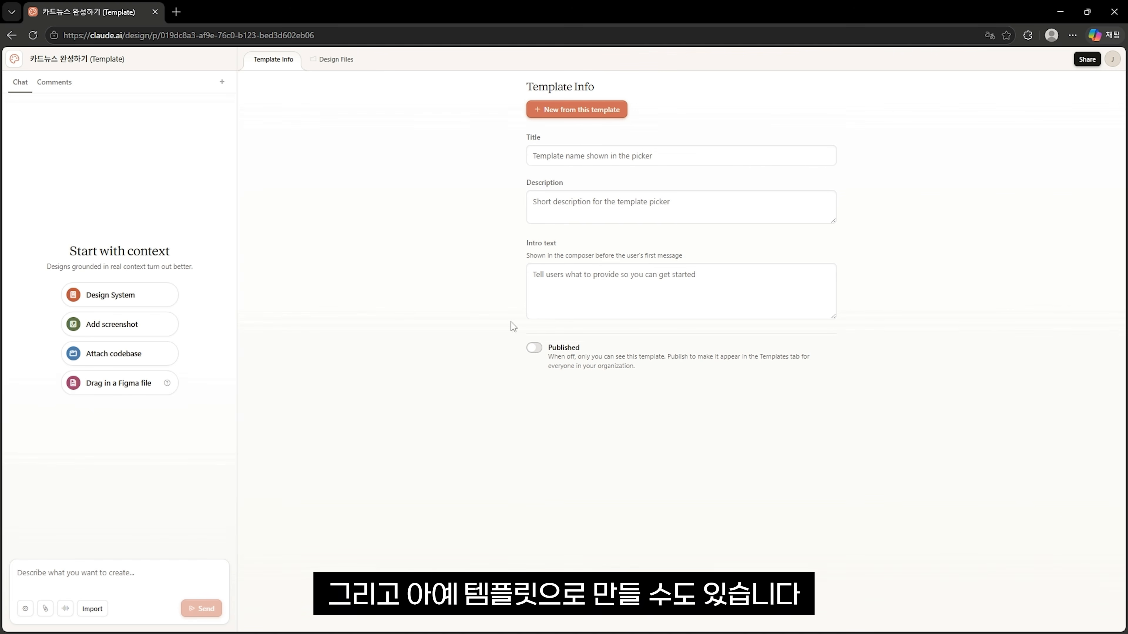
{"action": "left_click", "coordinate": [587, 163]}
{"action": "type", "text": "카"}
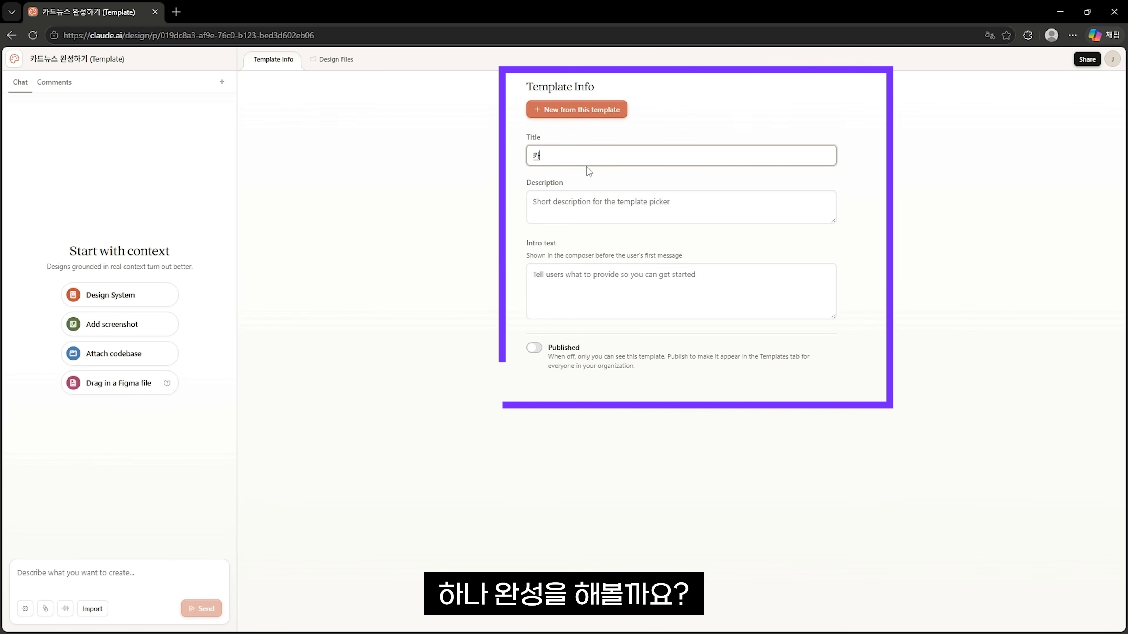
{"action": "type", "text": "드뉴스 디재"}
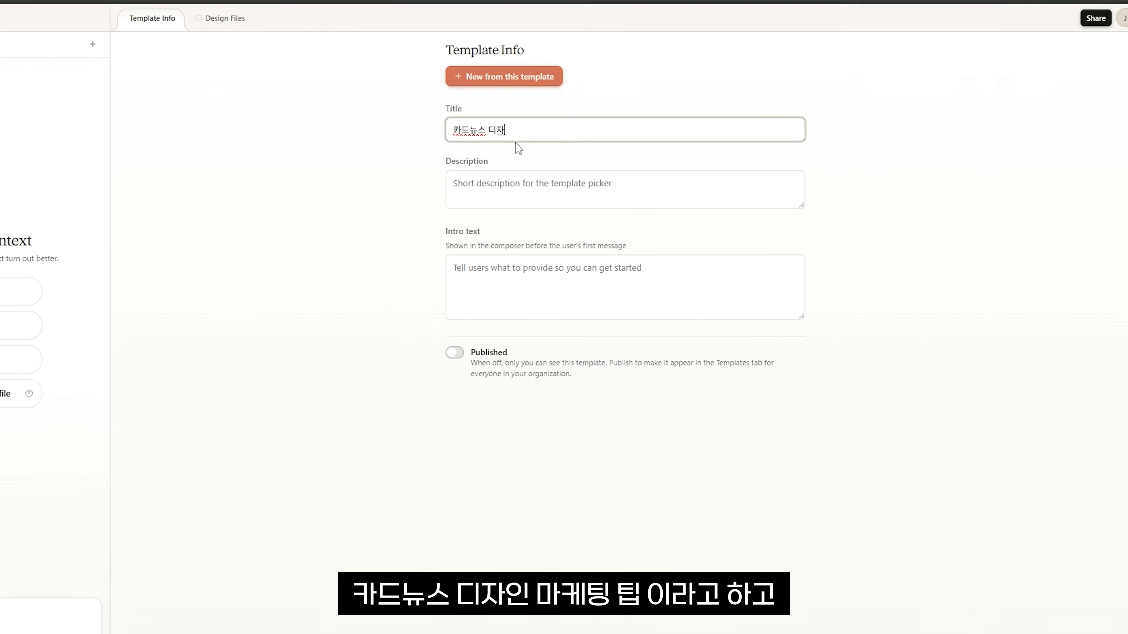
{"action": "type", "text": "인"}
{"action": "type", "text": " 마케팅팁"}
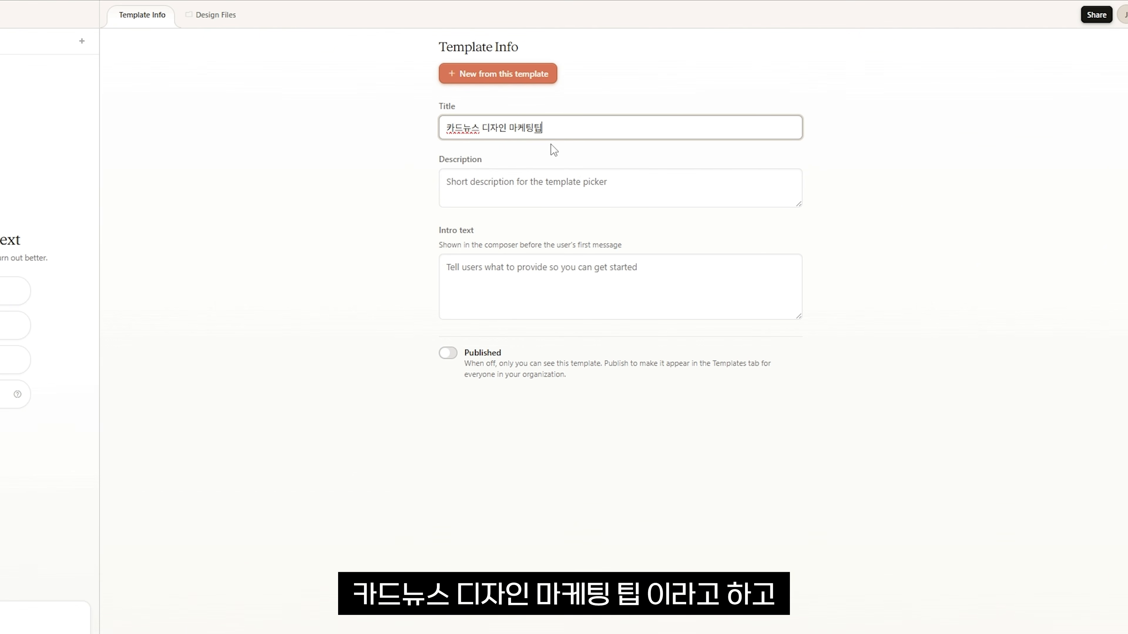
Enter the template description "마케팅팁을 다루고있는 카드뉴스 디자인".
{"action": "left_click", "coordinate": [542, 190]}
{"action": "type", "text": "마케팅티ㅂ을 다루고있는 ㅋ"}
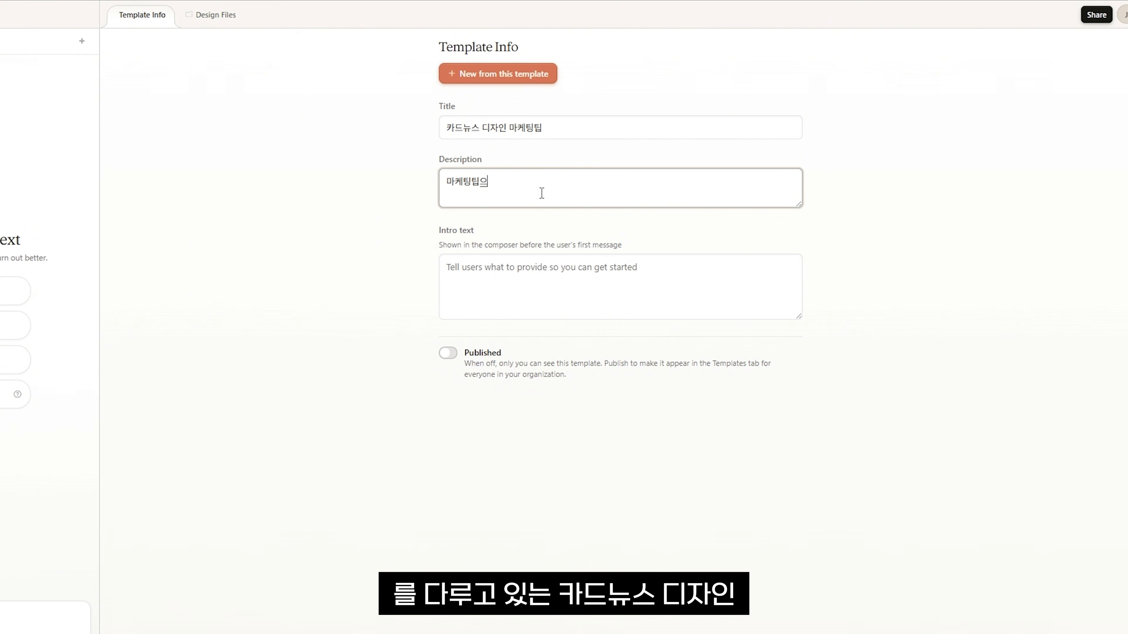
{"action": "type", "text": "ㅏ드뉴스 디자인"}
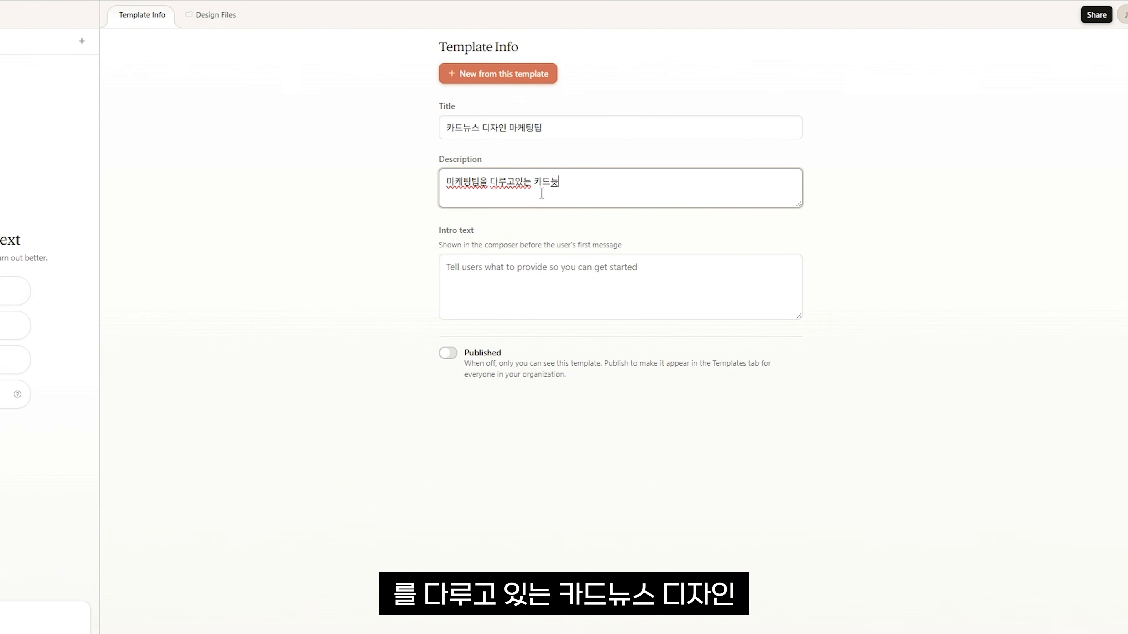
Fill in the template's intro text with "브랜드 컬러를 적어주세요".
{"action": "left_click", "coordinate": [541, 288]}
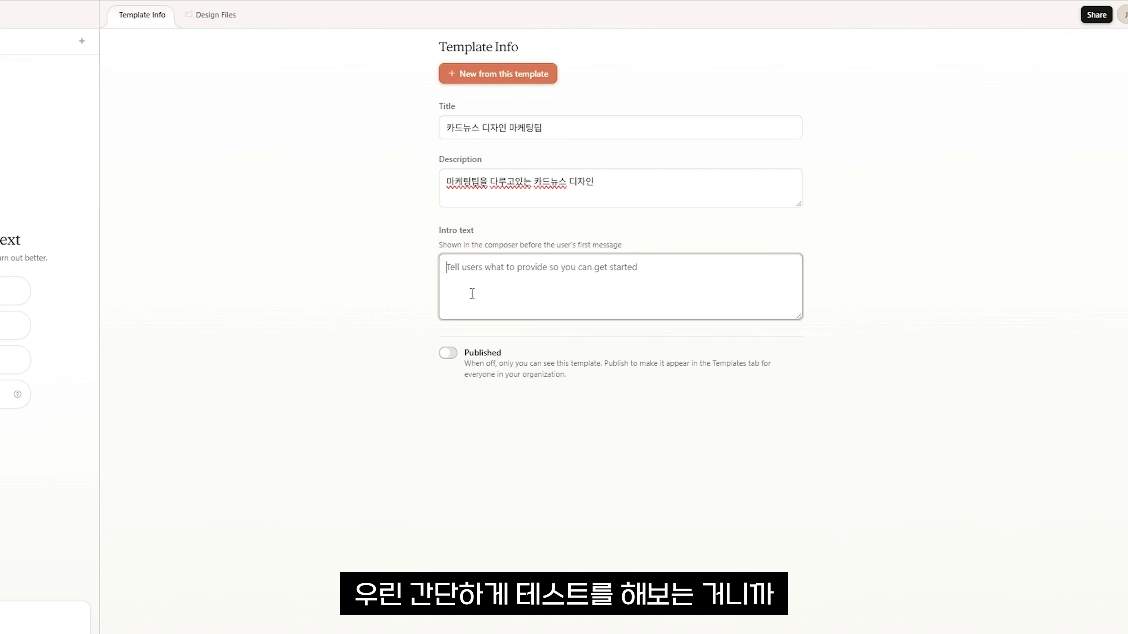
{"action": "type", "text": "브랜드"}
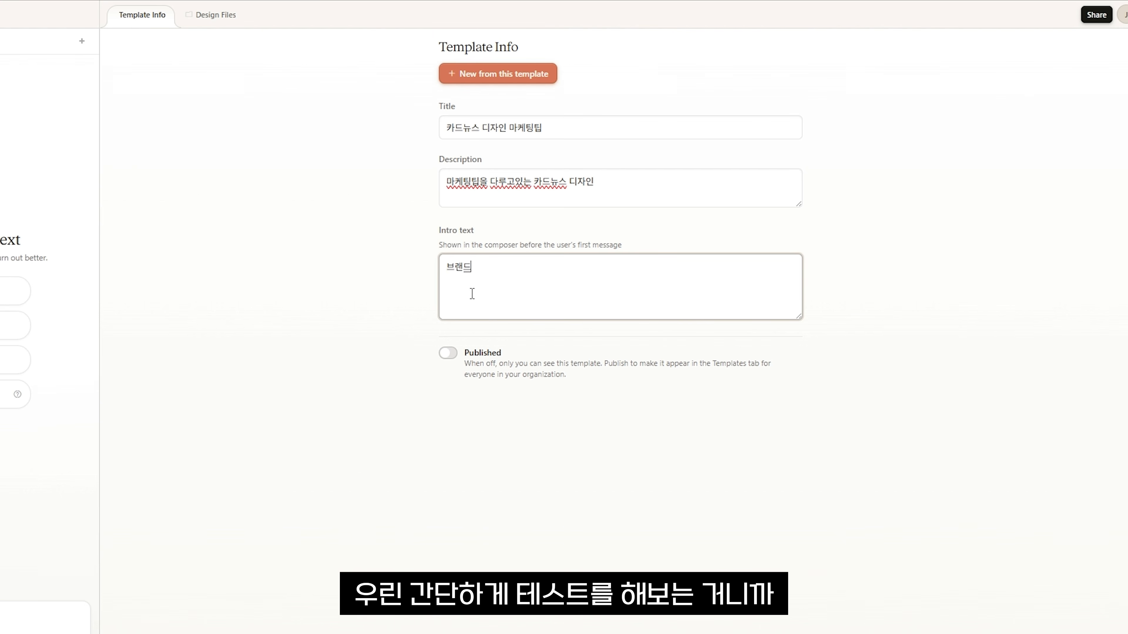
{"action": "type", "text": " 컬러를"}
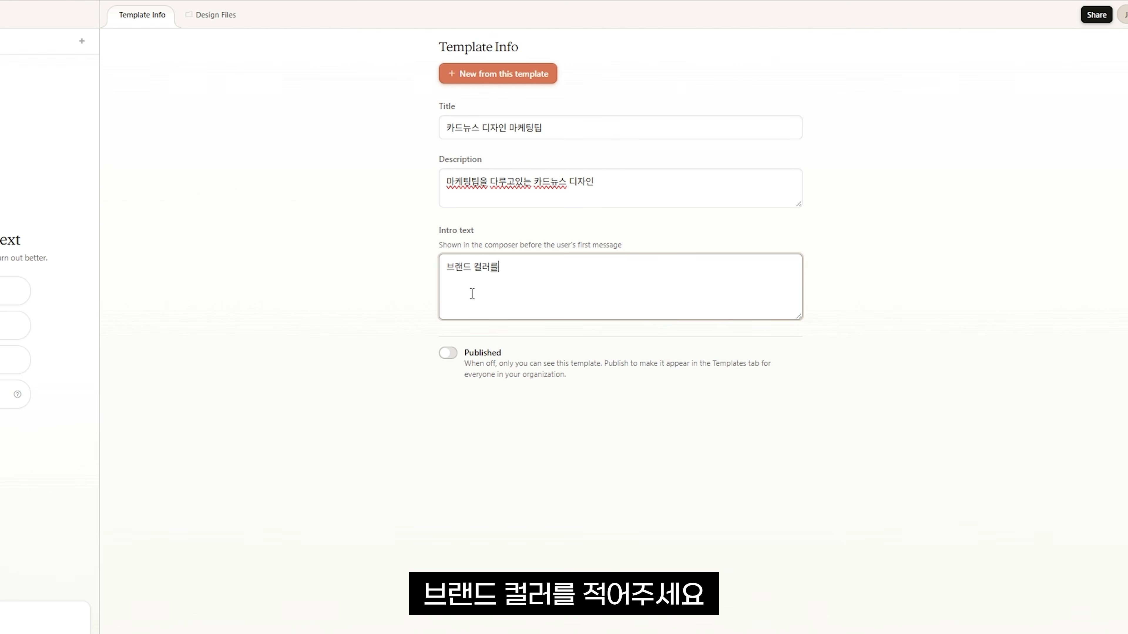
{"action": "type", "text": " 적어주세요"}
{"action": "left_click", "coordinate": [391, 278]}
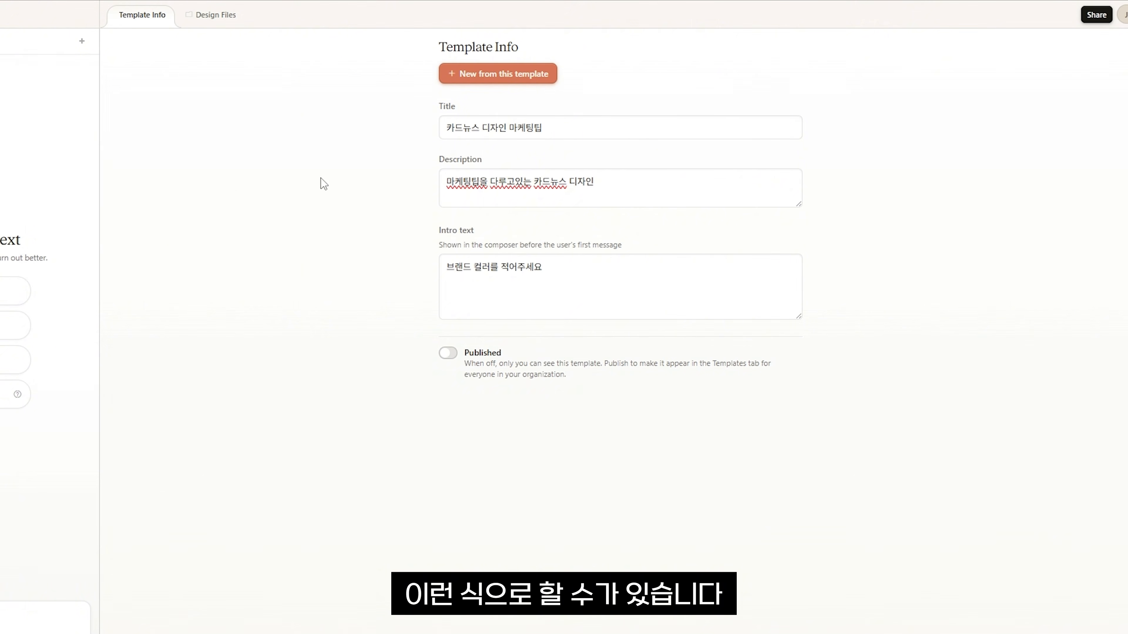
Translate the Published option's explanation into Korean and toggle the template's publishing setting.
{"action": "right_click", "coordinate": [320, 178]}
{"action": "key", "text": "Escape"}
{"action": "left_click", "coordinate": [449, 353]}
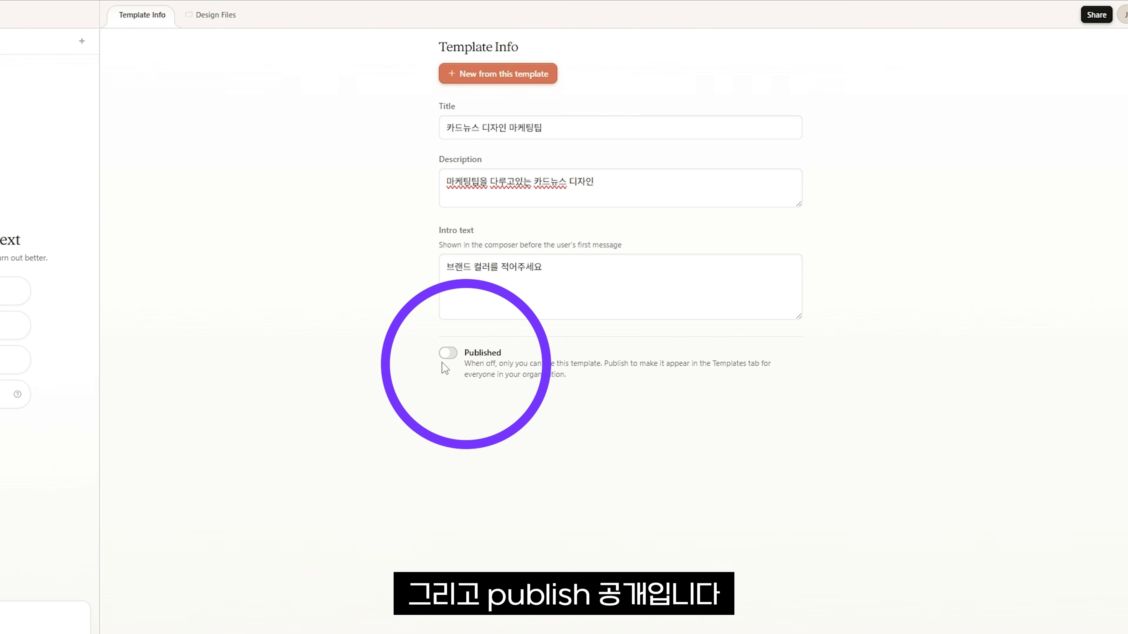
{"action": "left_click_drag", "start_coordinate": [450, 375], "coordinate": [577, 386]}
{"action": "right_click", "coordinate": [535, 367]}
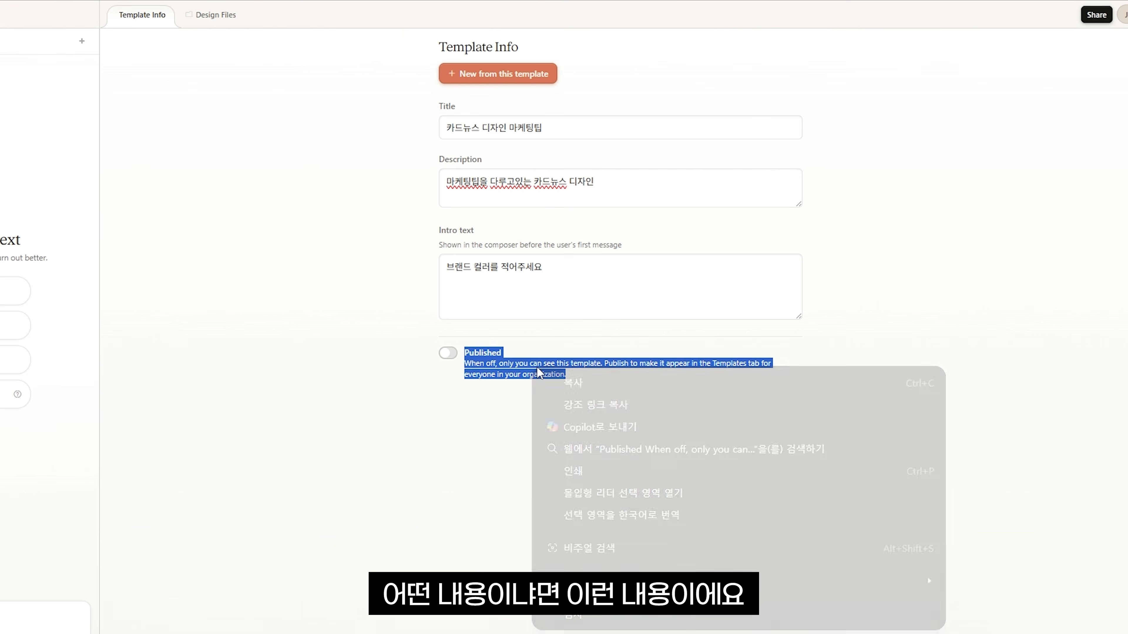
{"action": "left_click", "coordinate": [589, 518]}
{"action": "left_click", "coordinate": [400, 393]}
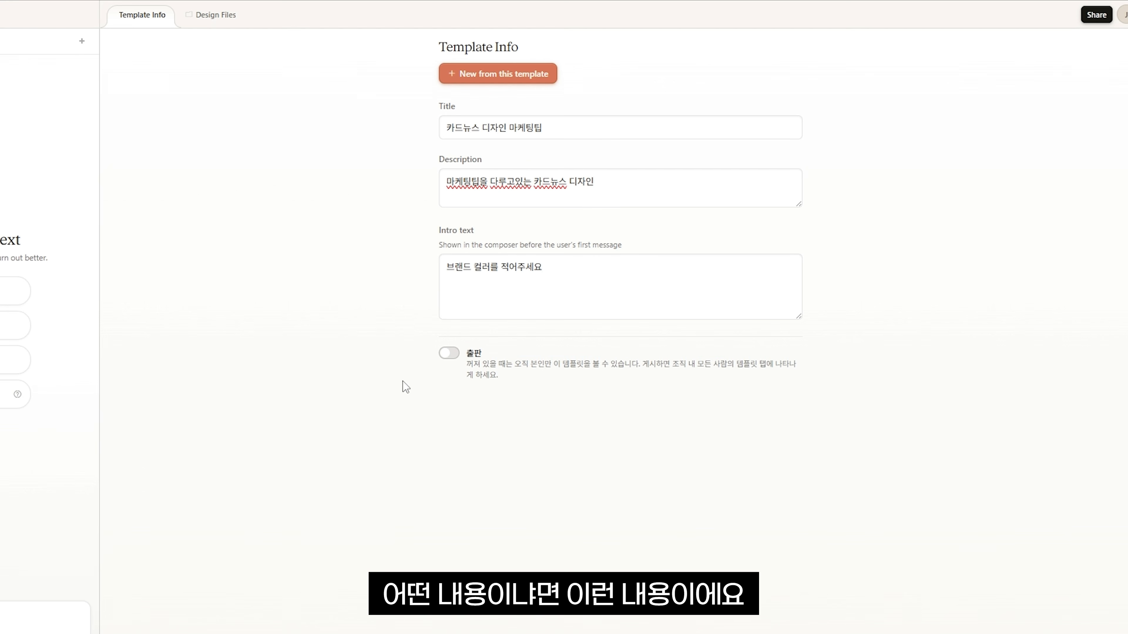
{"action": "left_click", "coordinate": [455, 355]}
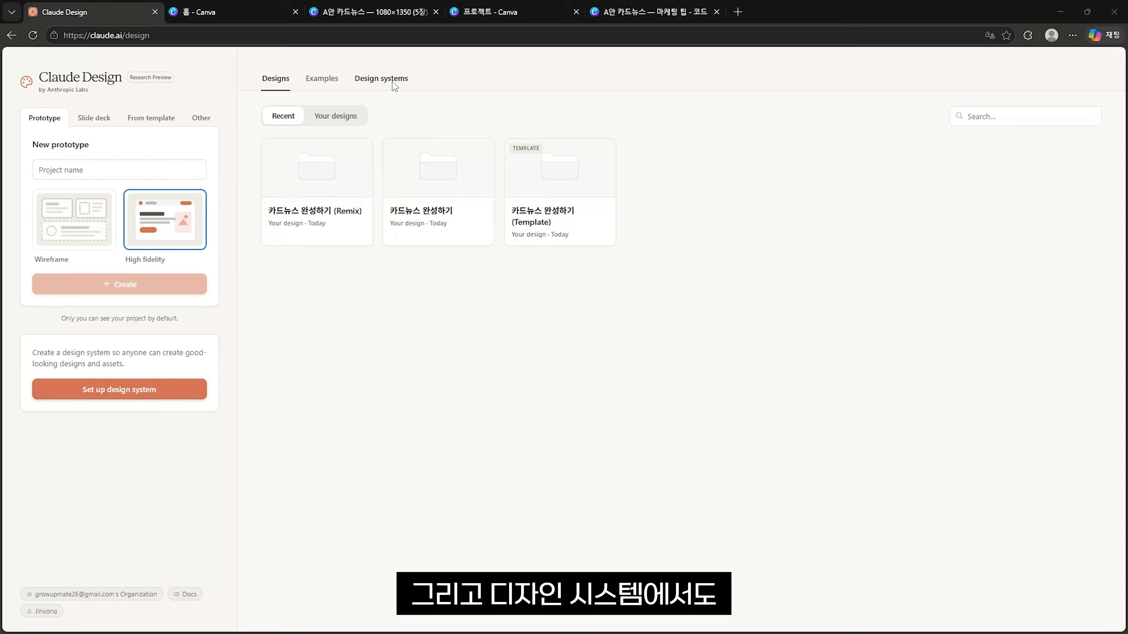
View the design systems and templates on the home page, and pick the 카드뉴스 디자인 마케팅팁 template as a project's starting point.
{"action": "left_click", "coordinate": [391, 81]}
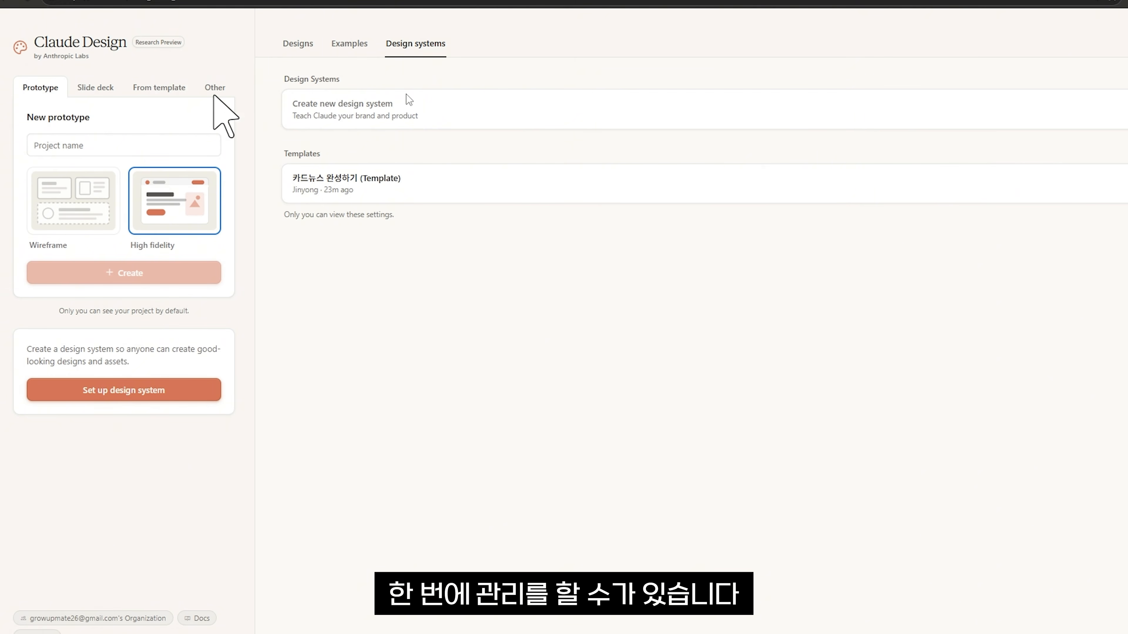
{"action": "left_click", "coordinate": [161, 87]}
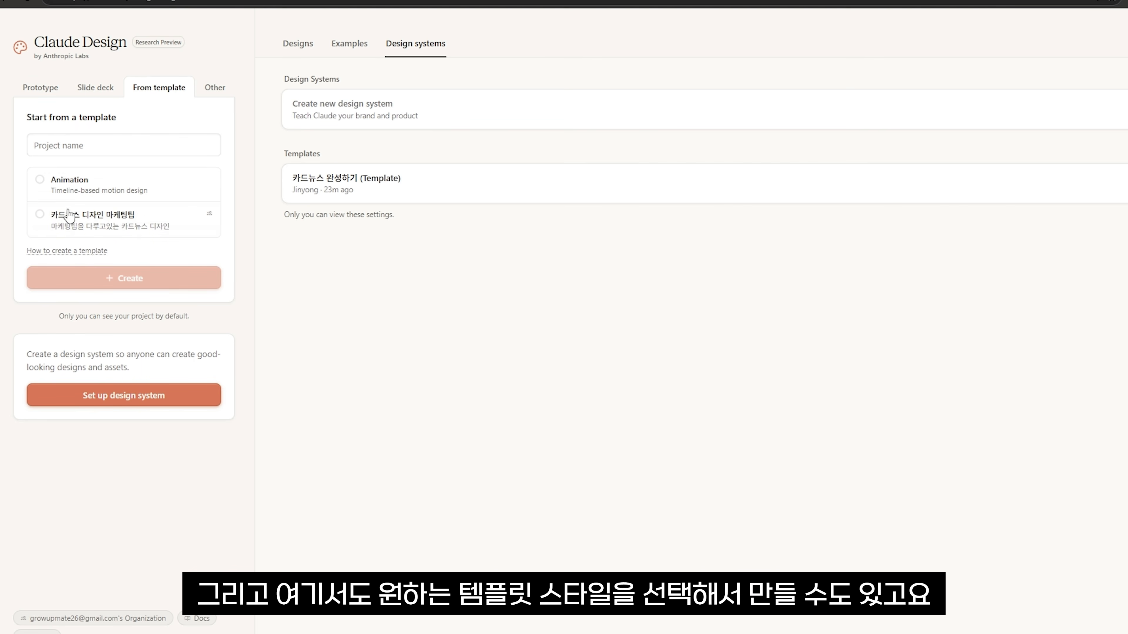
{"action": "left_click", "coordinate": [79, 233]}
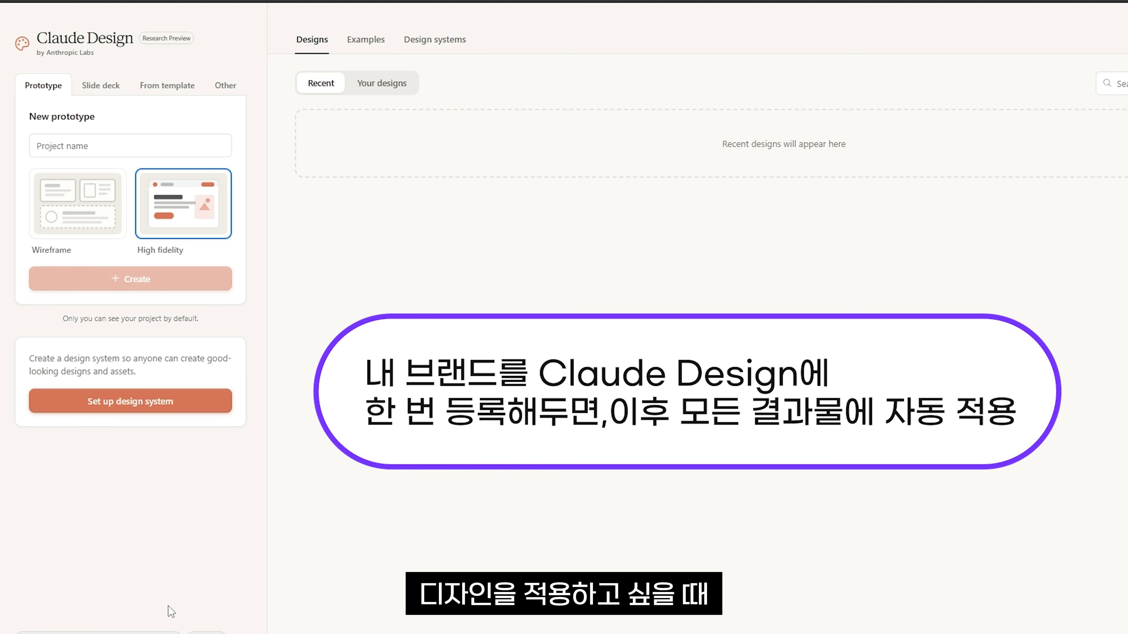
Start setting up a new design system and translate the setup page into Korean.
{"action": "left_click", "coordinate": [162, 401]}
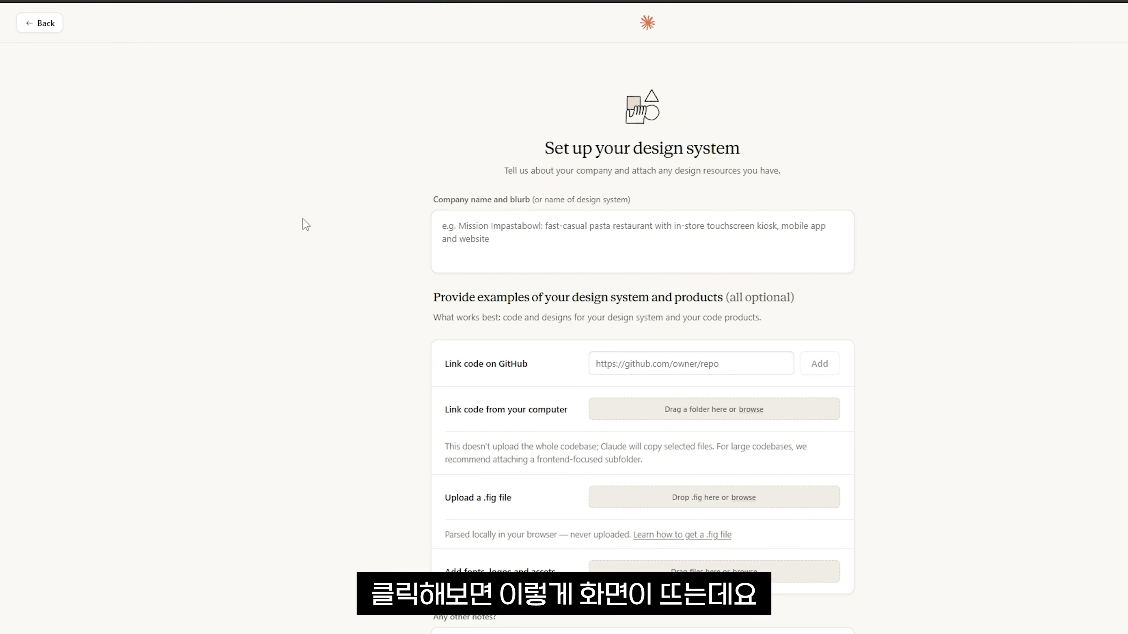
{"action": "right_click", "coordinate": [309, 164]}
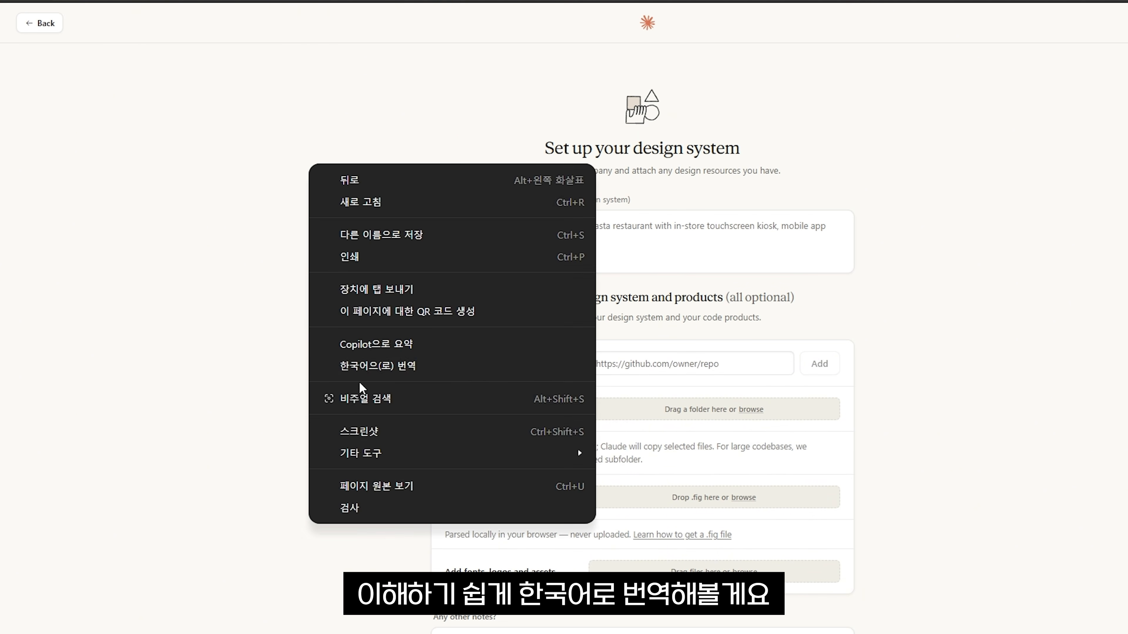
{"action": "left_click", "coordinate": [368, 362]}
{"action": "scroll", "coordinate": [430, 266], "scroll_direction": "down", "scroll_amount": 1}
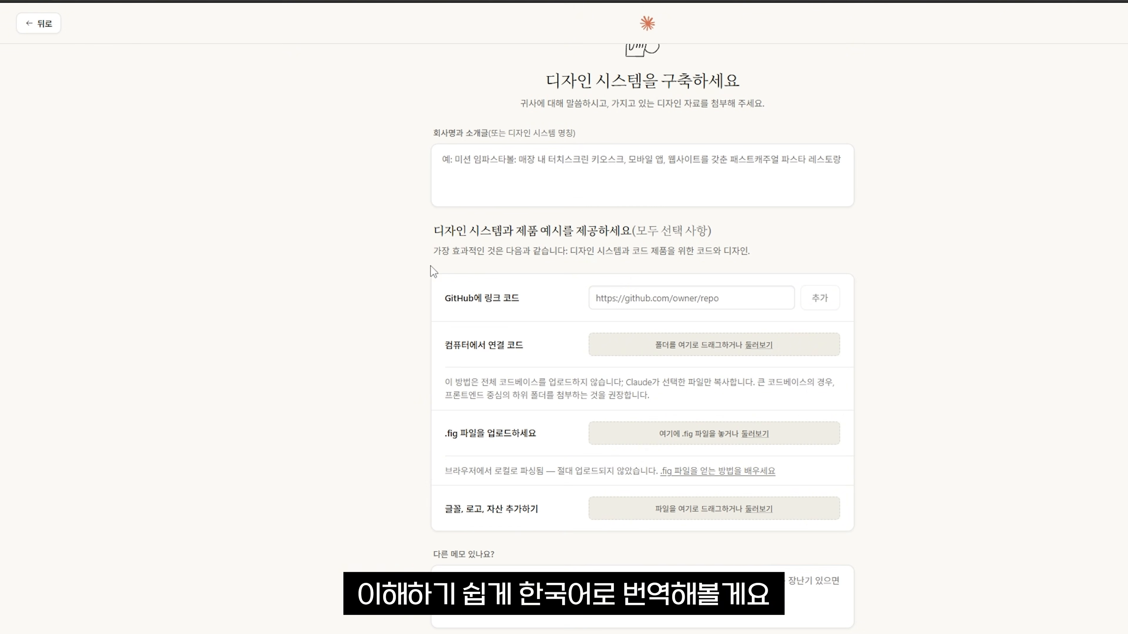
Enter "갓찌뇽의 마케팅팁 카드뉴스 디자인" as the design system's company name and blurb.
{"action": "left_click", "coordinate": [610, 171]}
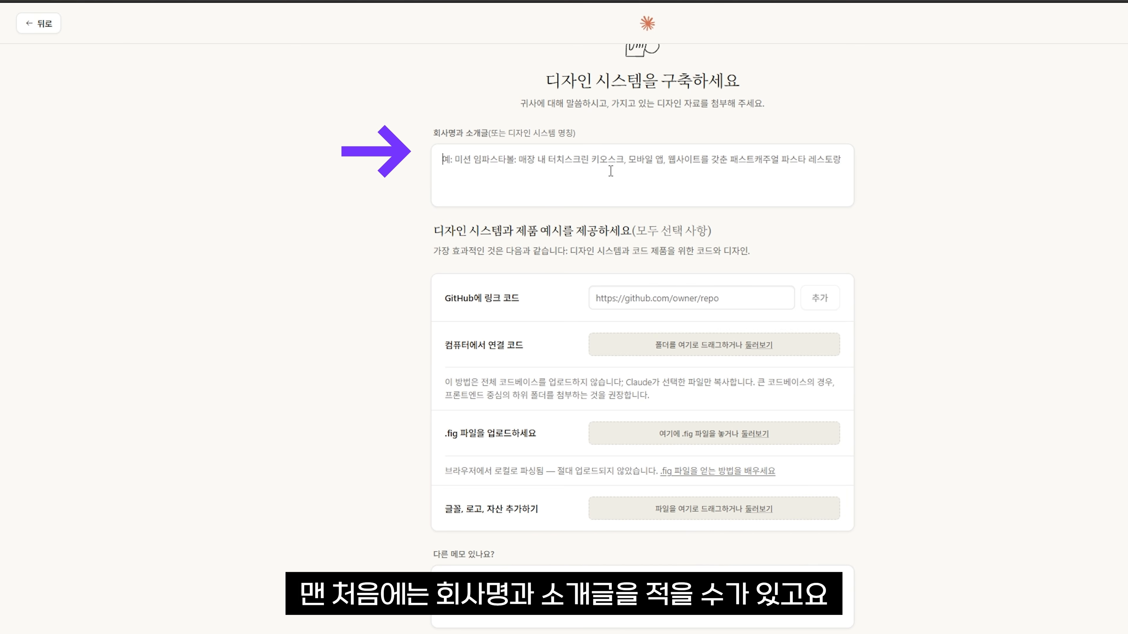
{"action": "type", "text": "거ㅏㅅ"}
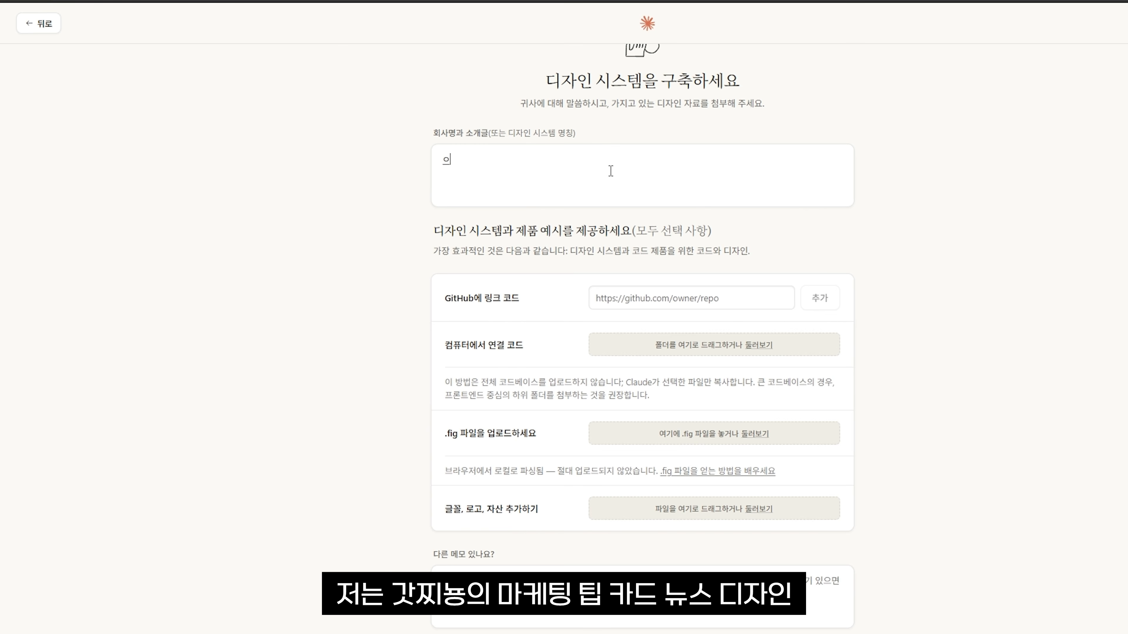
{"action": "type", "text": "찌뇽의 "}
{"action": "type", "text": "마케팅팁 매"}
{"action": "type", "text": "드뉴스 드"}
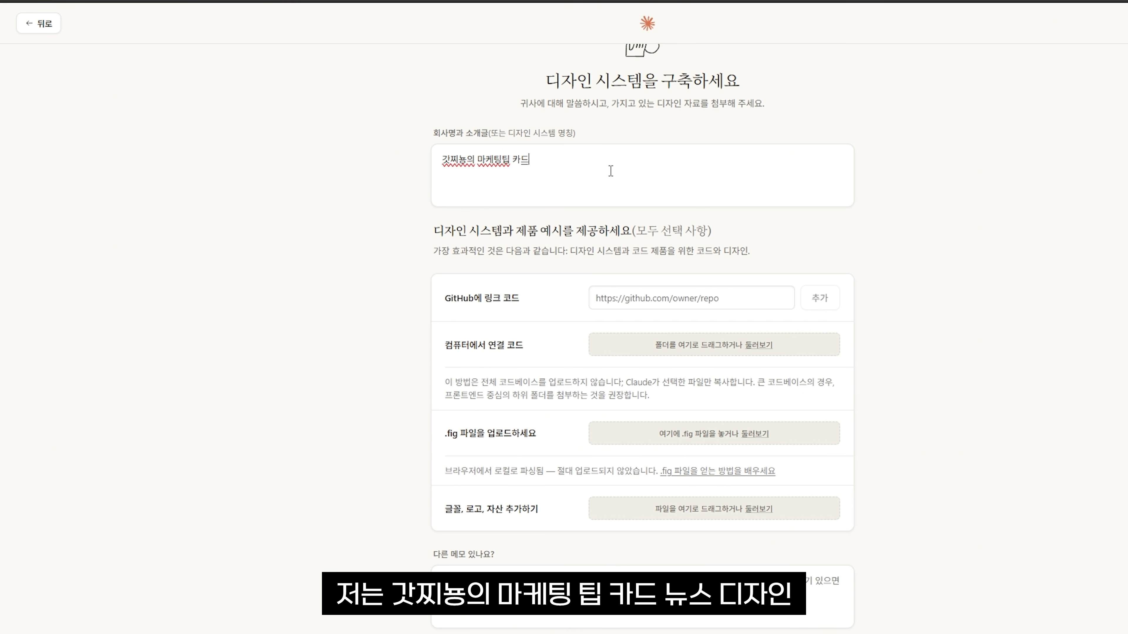
{"action": "type", "text": "자인"}
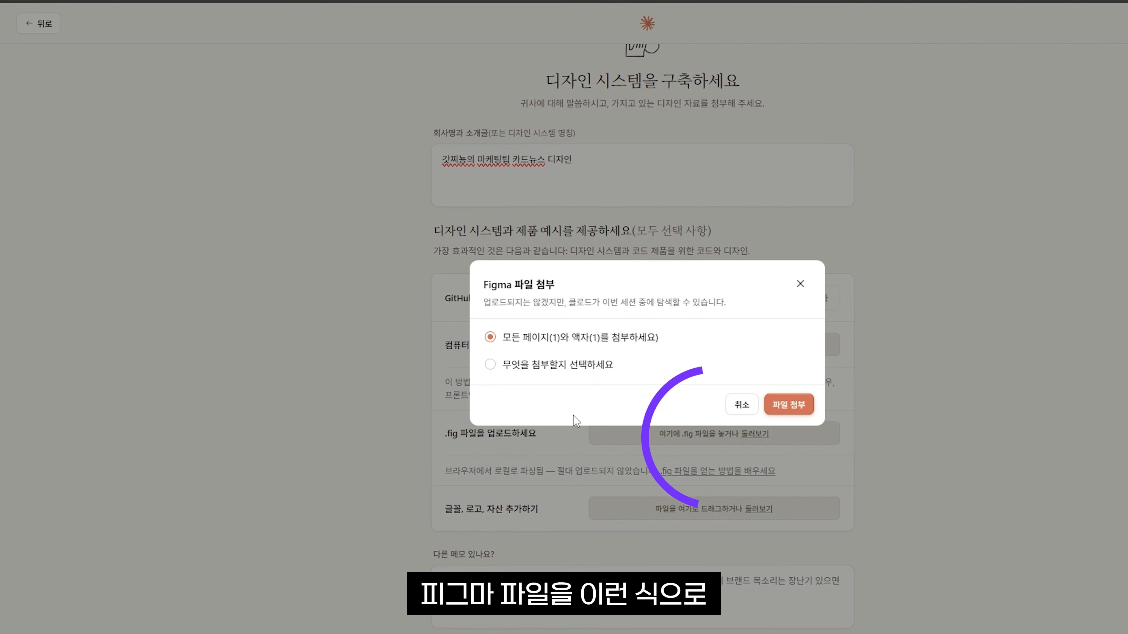
Attach only the 상세페이지 frame from 상세페이지 템플릿샘플.fig and add the NanumSquareNeo-Variable.ttf font file.
{"action": "left_click", "coordinate": [537, 364]}
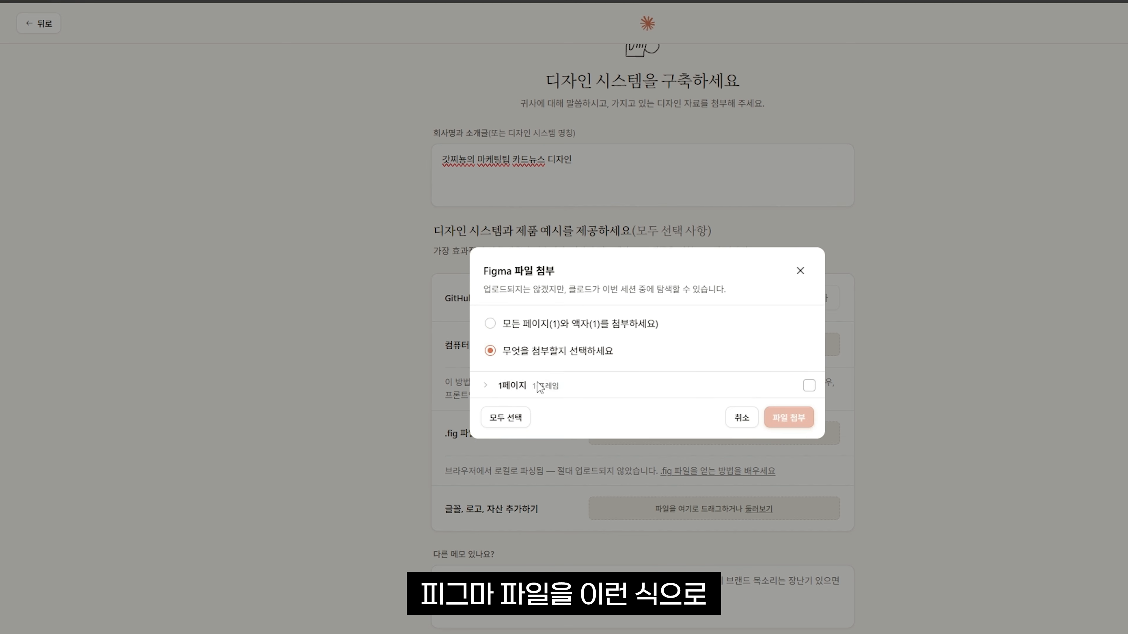
{"action": "left_click", "coordinate": [486, 385]}
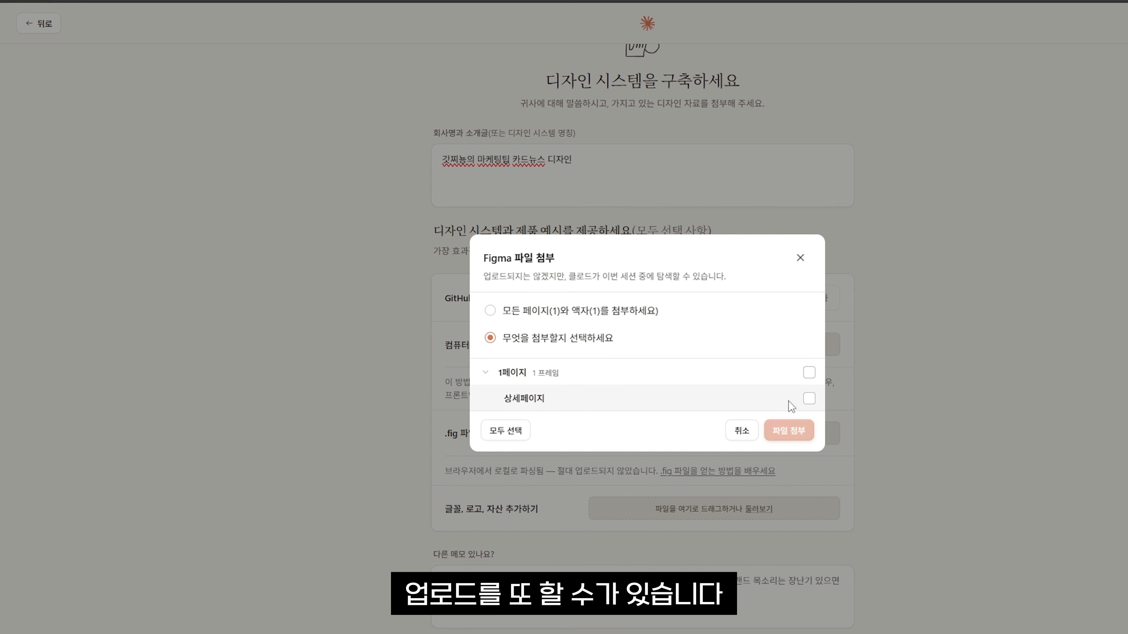
{"action": "left_click", "coordinate": [802, 399]}
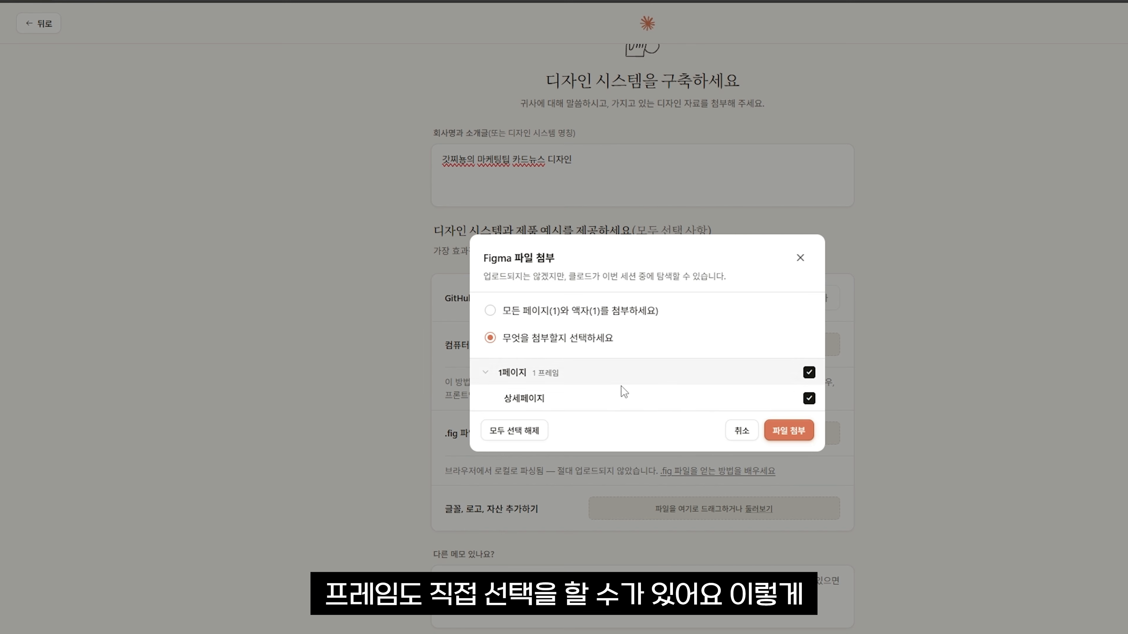
{"action": "left_click", "coordinate": [789, 430]}
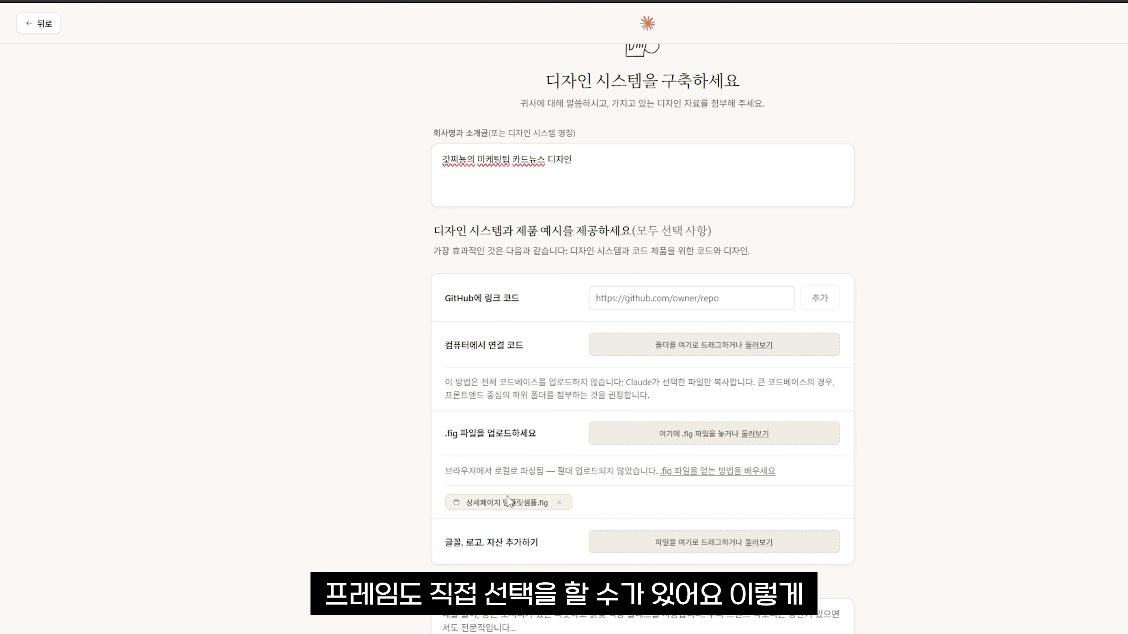
{"action": "scroll", "coordinate": [760, 528], "scroll_direction": "down", "scroll_amount": 1}
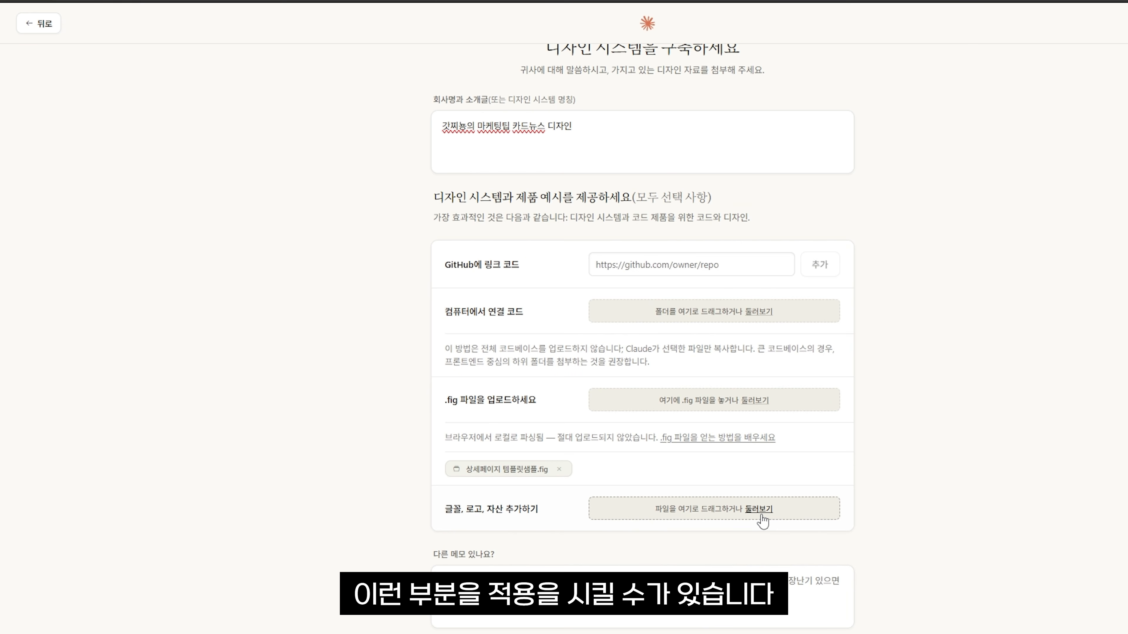
{"action": "left_click", "coordinate": [760, 516]}
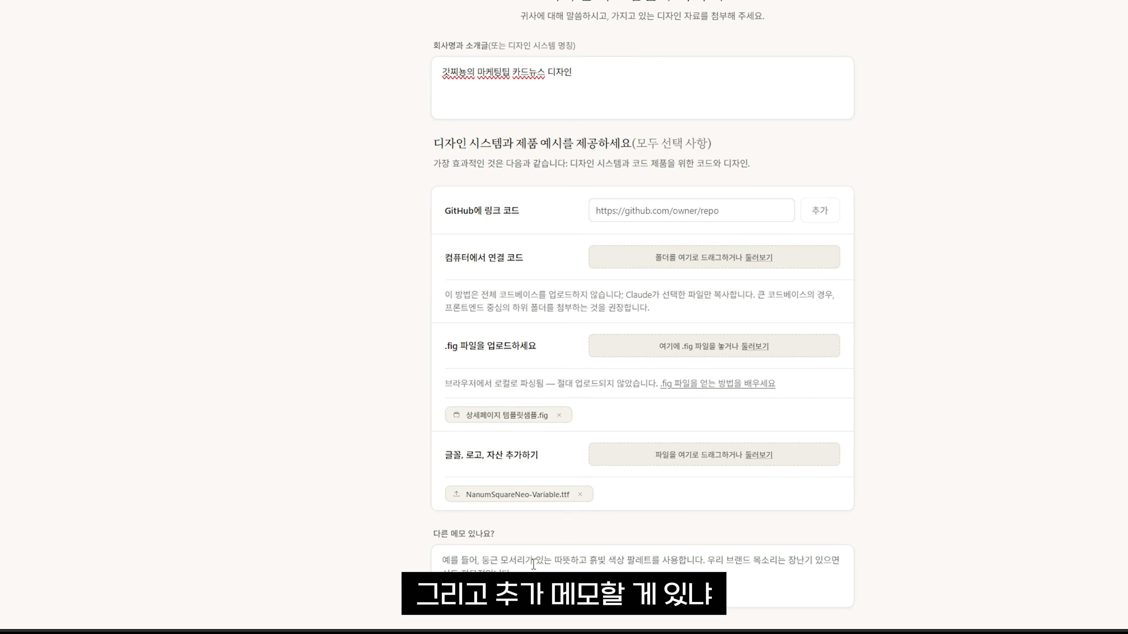
Add the note "블루계열의 브랜드컬러" and generate the design system.
{"action": "left_click", "coordinate": [533, 564]}
{"action": "type", "text": "블루계"}
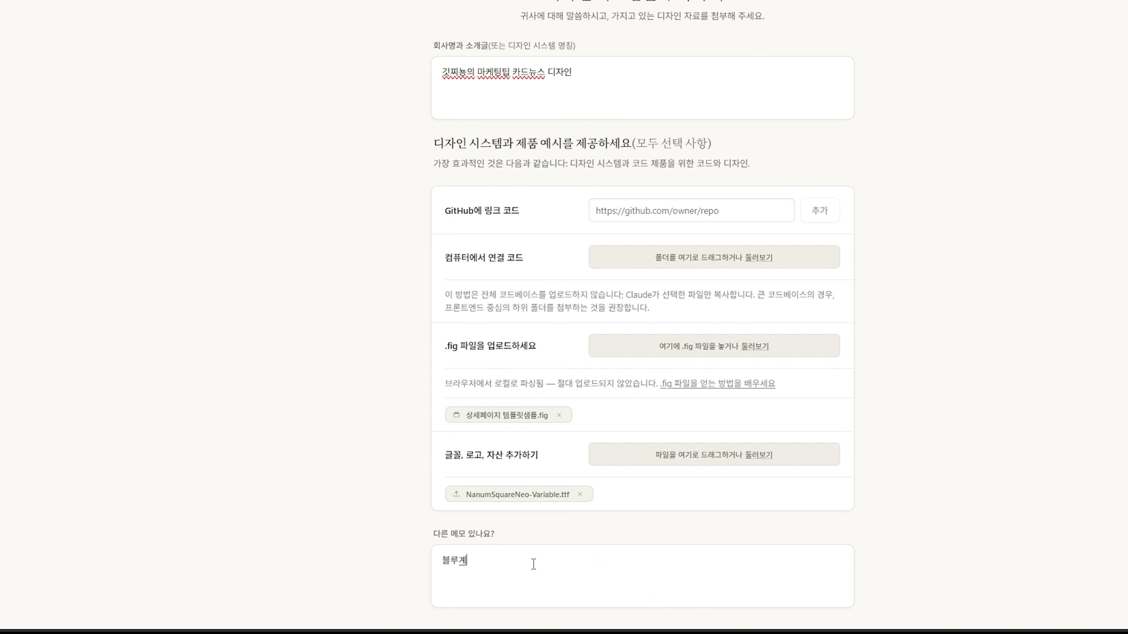
{"action": "type", "text": "열의 브랜드컬러"}
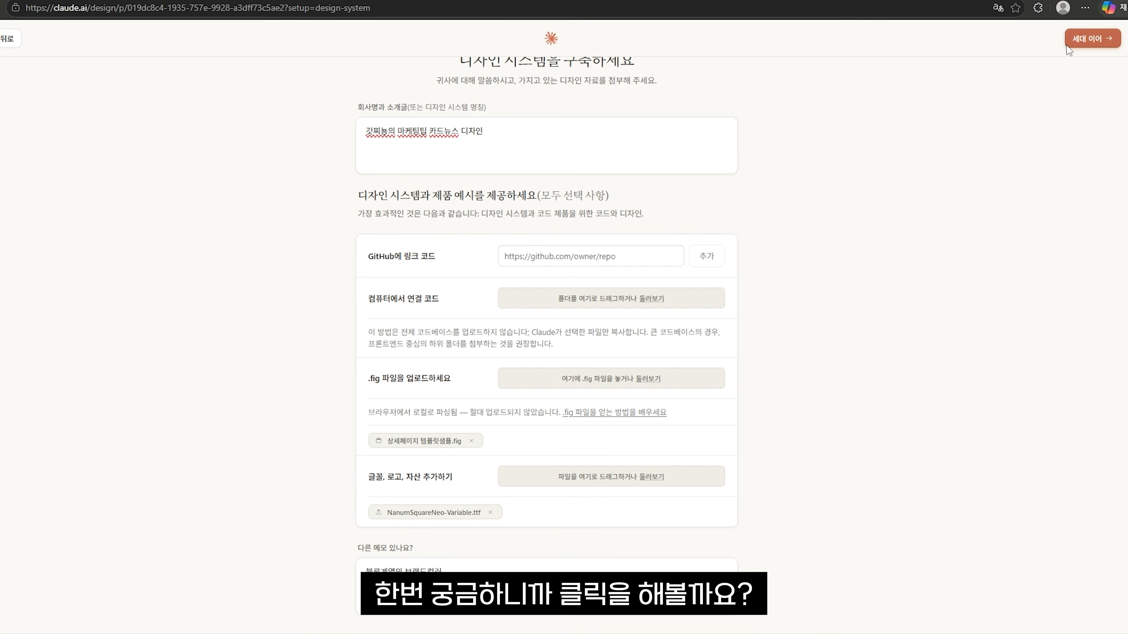
{"action": "left_click", "coordinate": [1097, 41]}
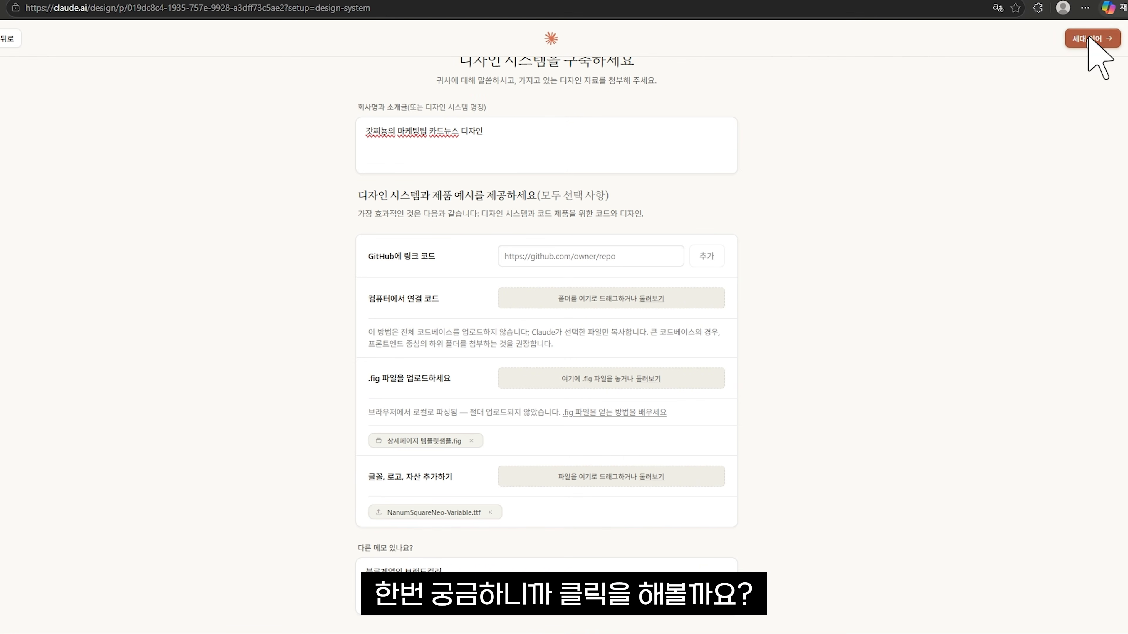
{"action": "left_click", "coordinate": [598, 375]}
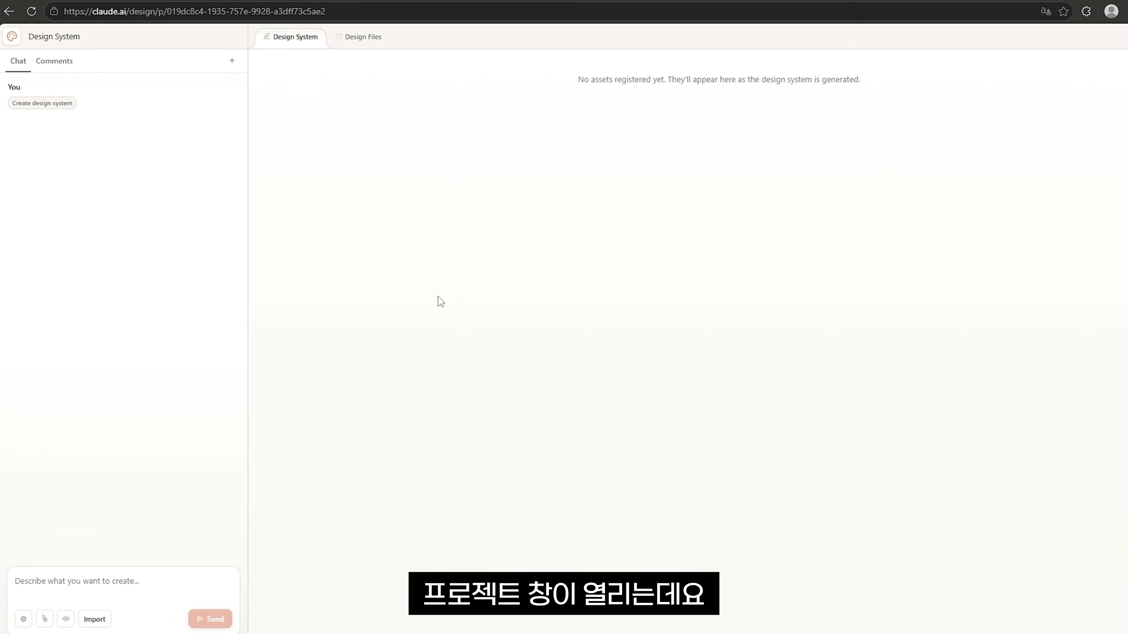
Check the uploaded NanumSquareNeo-Variable.ttf font in the uploads folder of the project's design files.
{"action": "left_click", "coordinate": [359, 40]}
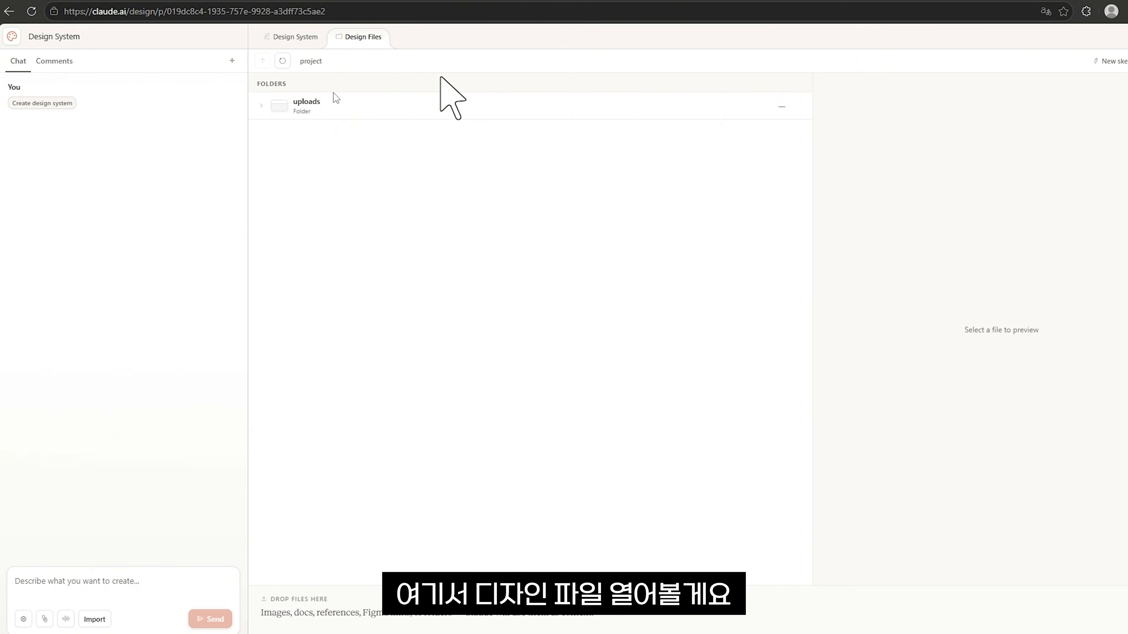
{"action": "left_click", "coordinate": [267, 106]}
{"action": "left_click", "coordinate": [327, 133]}
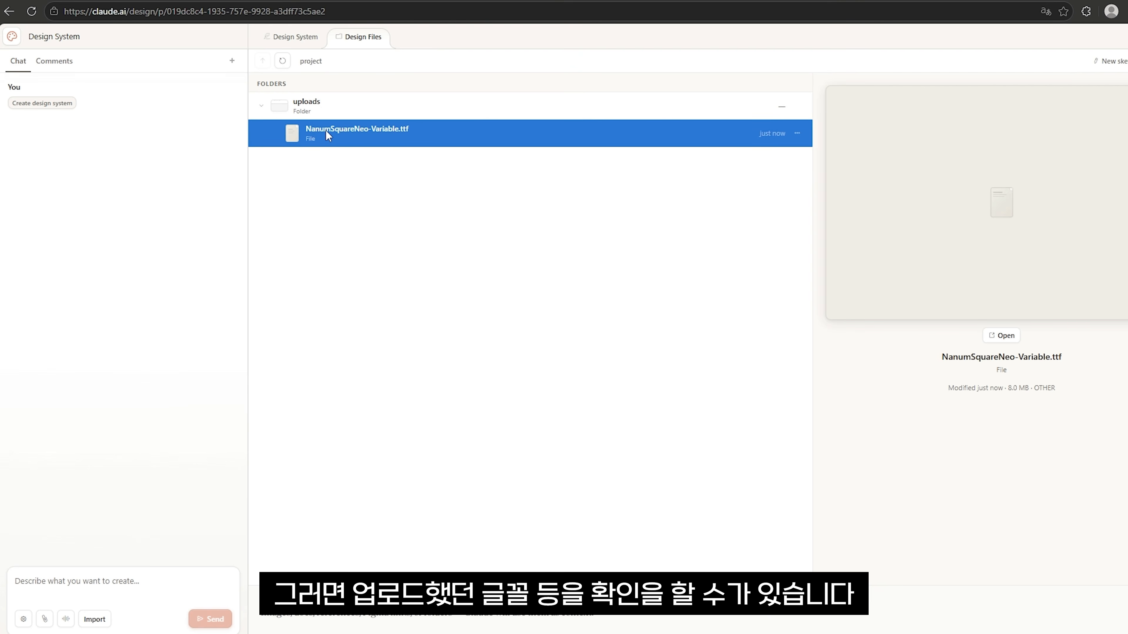
{"action": "left_click", "coordinate": [327, 104]}
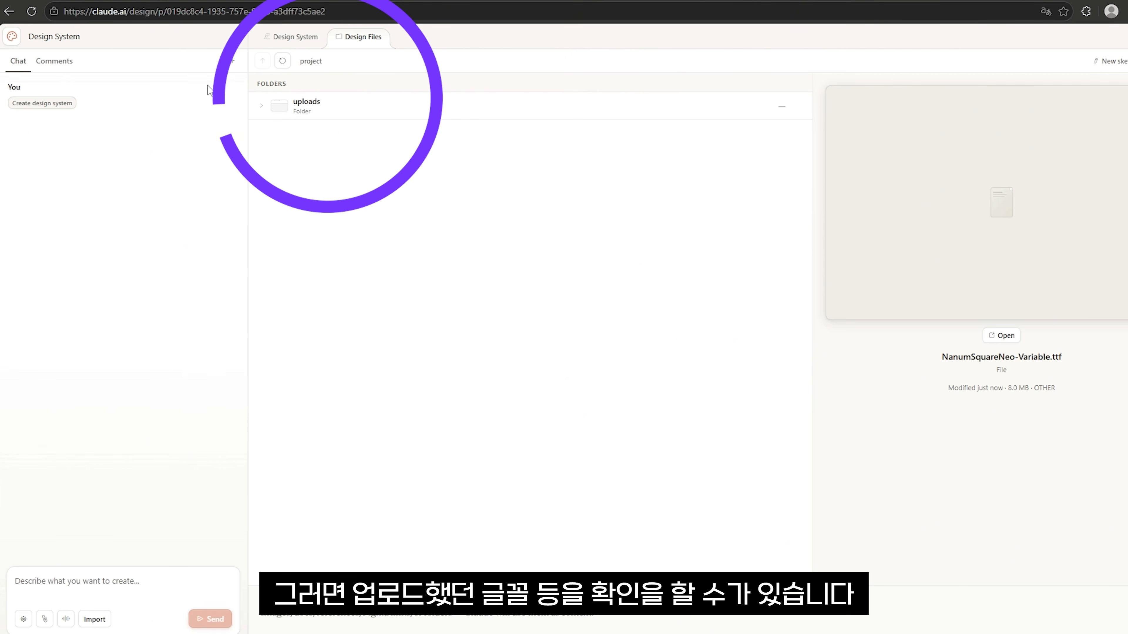
Look at the project's comments and chat, and review the brand colors of the generated draft design system.
{"action": "left_click", "coordinate": [54, 61]}
{"action": "left_click", "coordinate": [18, 61]}
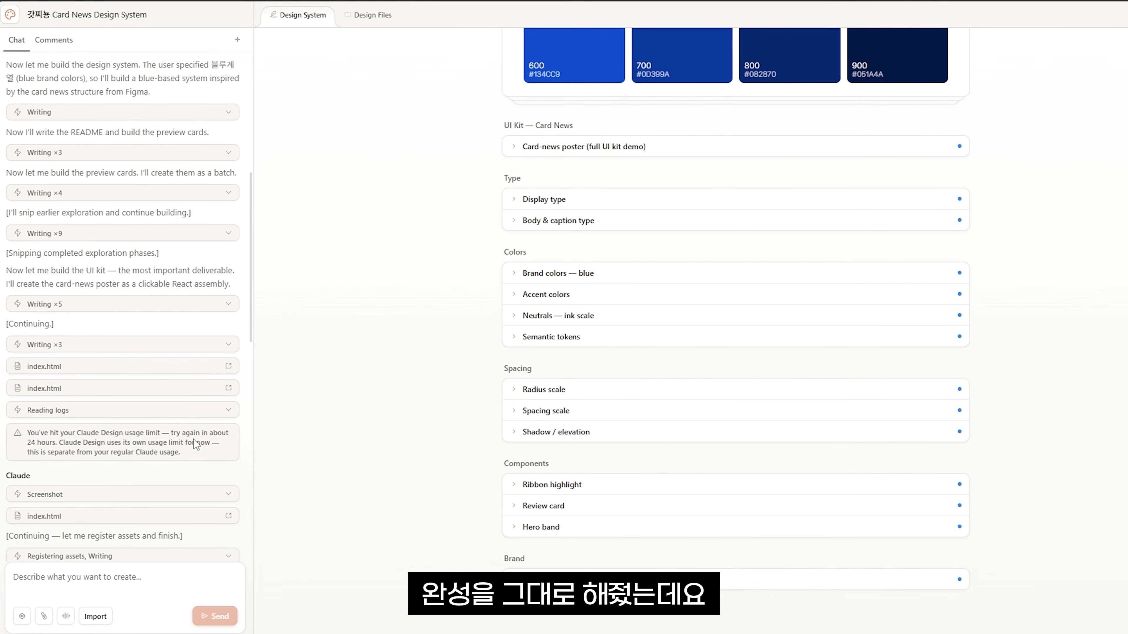
{"action": "scroll", "coordinate": [659, 114], "scroll_direction": "up", "scroll_amount": 8}
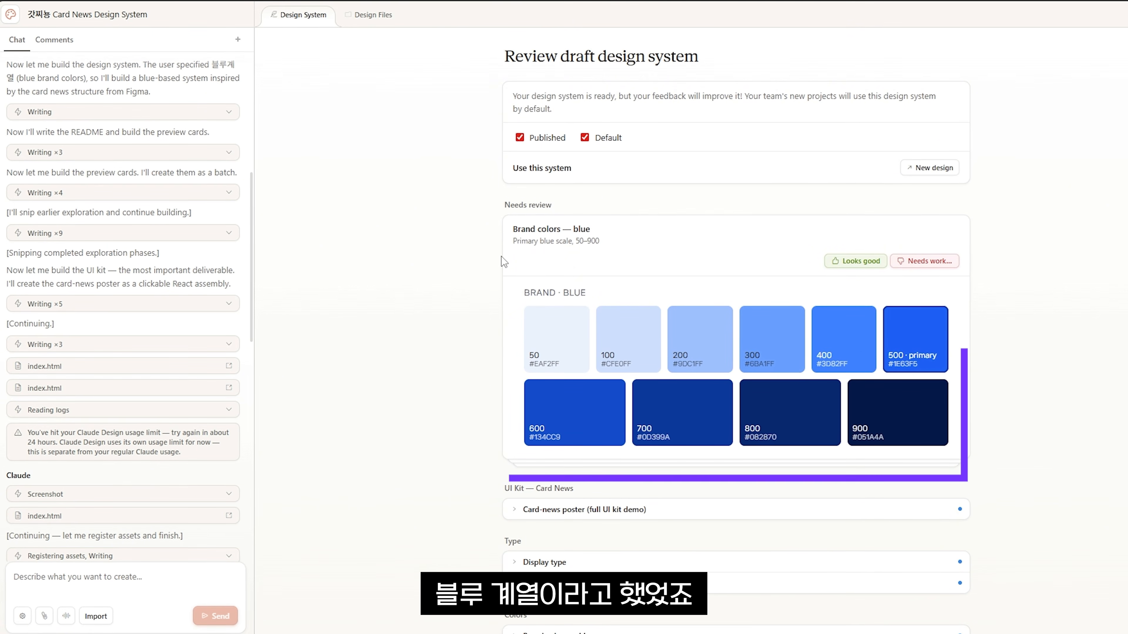
Examine the Card-news poster (full UI kit demo) preview and compare it with the original air fryer detail page image.
{"action": "scroll", "coordinate": [438, 282], "scroll_direction": "down", "scroll_amount": 1}
{"action": "scroll", "coordinate": [545, 394], "scroll_direction": "down", "scroll_amount": 3}
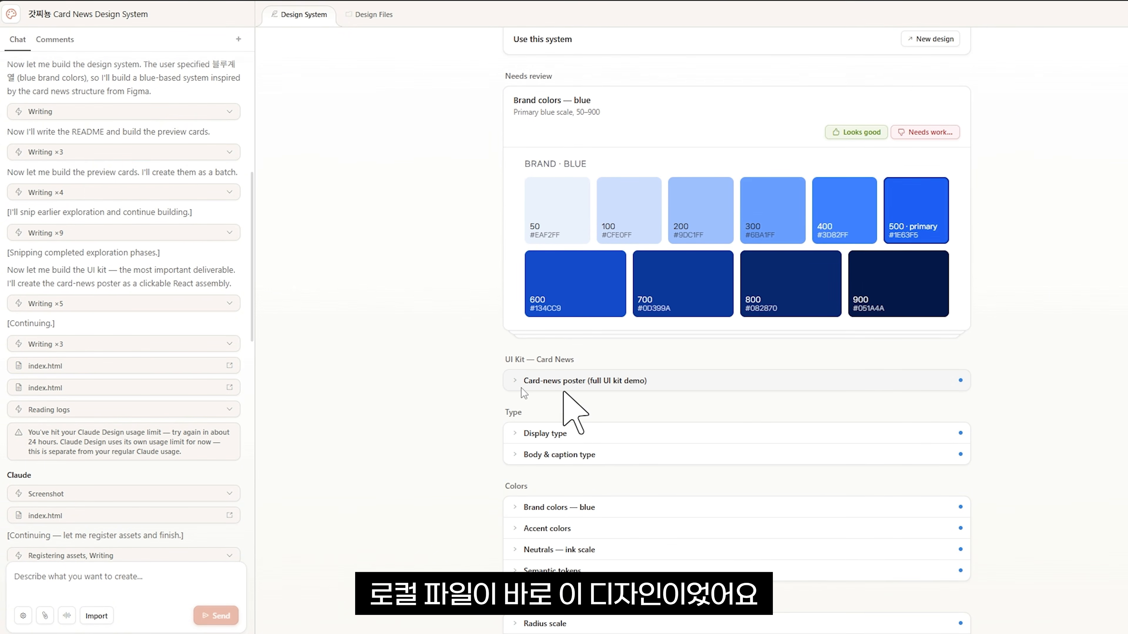
{"action": "left_click", "coordinate": [622, 380]}
{"action": "scroll", "coordinate": [609, 399], "scroll_direction": "down", "scroll_amount": 4}
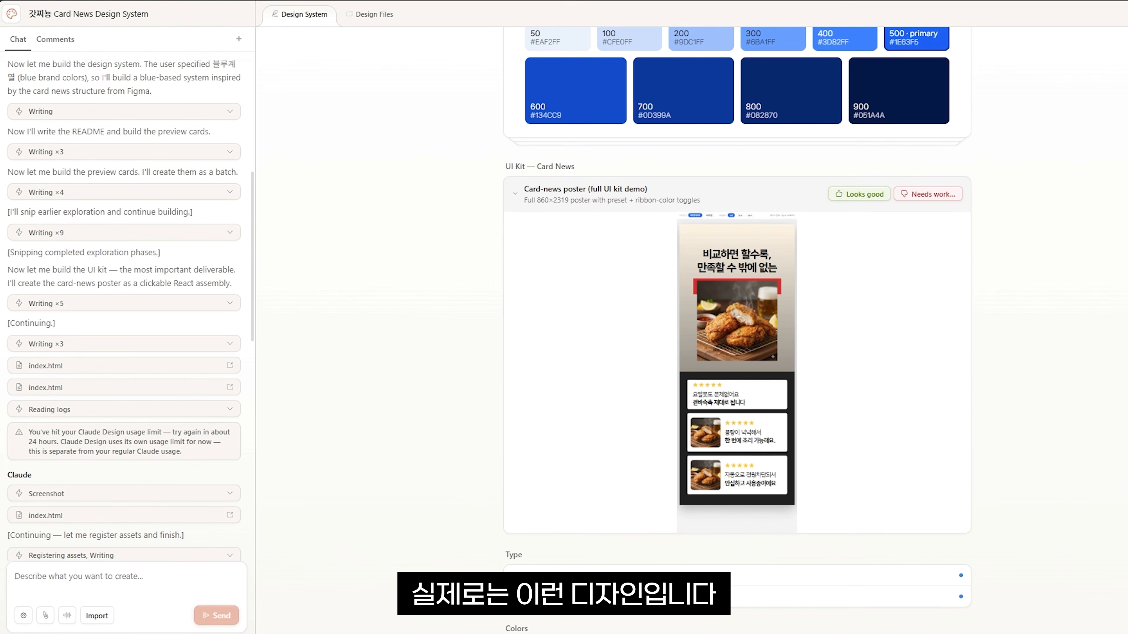
{"action": "left_click_drag", "start_coordinate": [1, 153], "coordinate": [270, 117]}
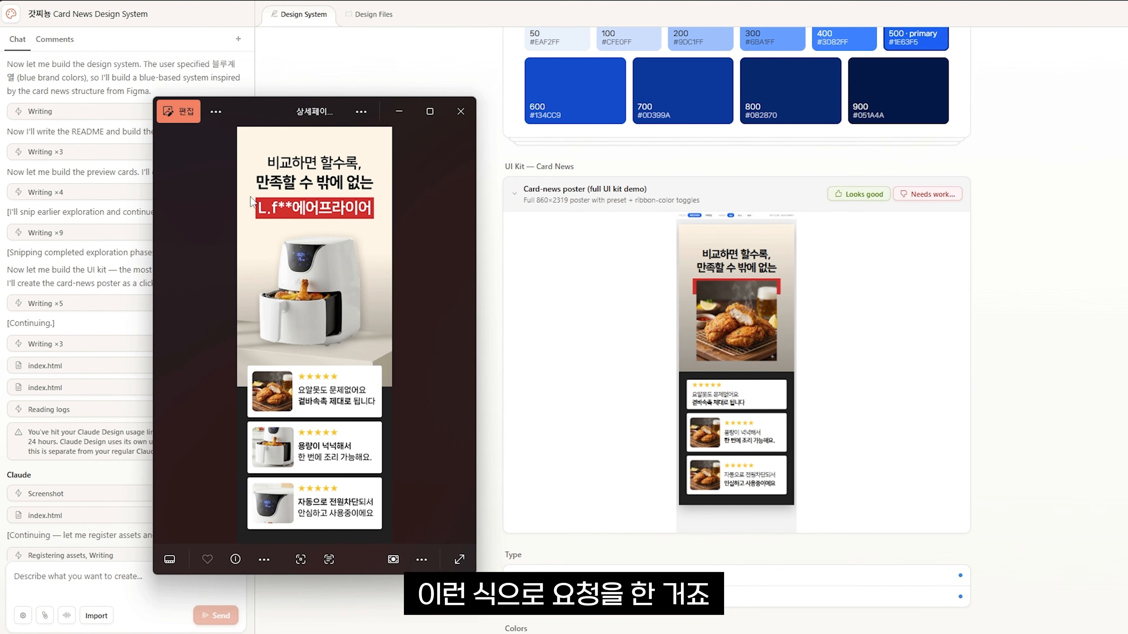
{"action": "key", "text": "alt+F4"}
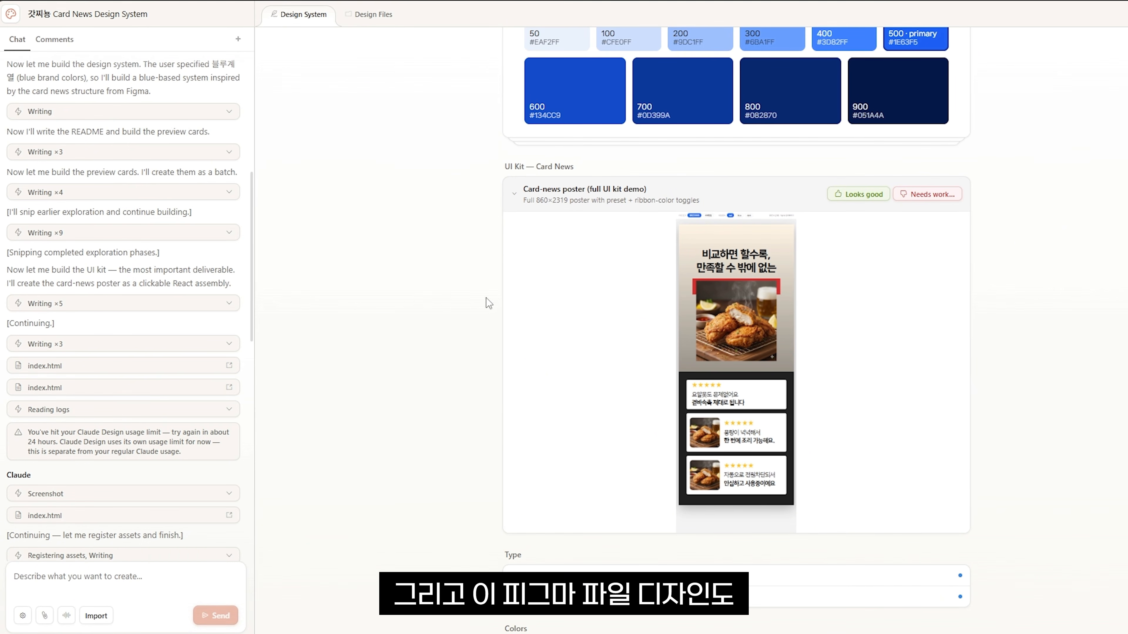
{"action": "key", "text": "alt+Tab"}
{"action": "left_click_drag", "start_coordinate": [231, 101], "coordinate": [134, 118]}
{"action": "key", "text": "alt+Tab"}
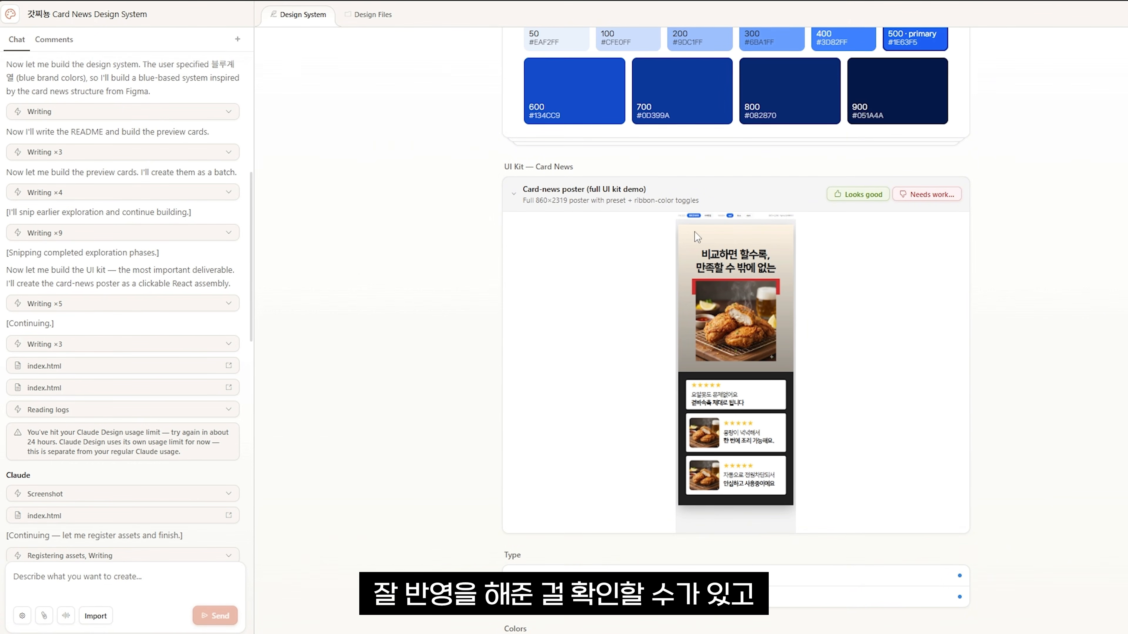
Review the Display type section of the draft design system, checking its font and heading styles.
{"action": "scroll", "coordinate": [544, 327], "scroll_direction": "down", "scroll_amount": 5}
{"action": "left_click", "coordinate": [544, 319]}
{"action": "scroll", "coordinate": [548, 267], "scroll_direction": "down", "scroll_amount": 5}
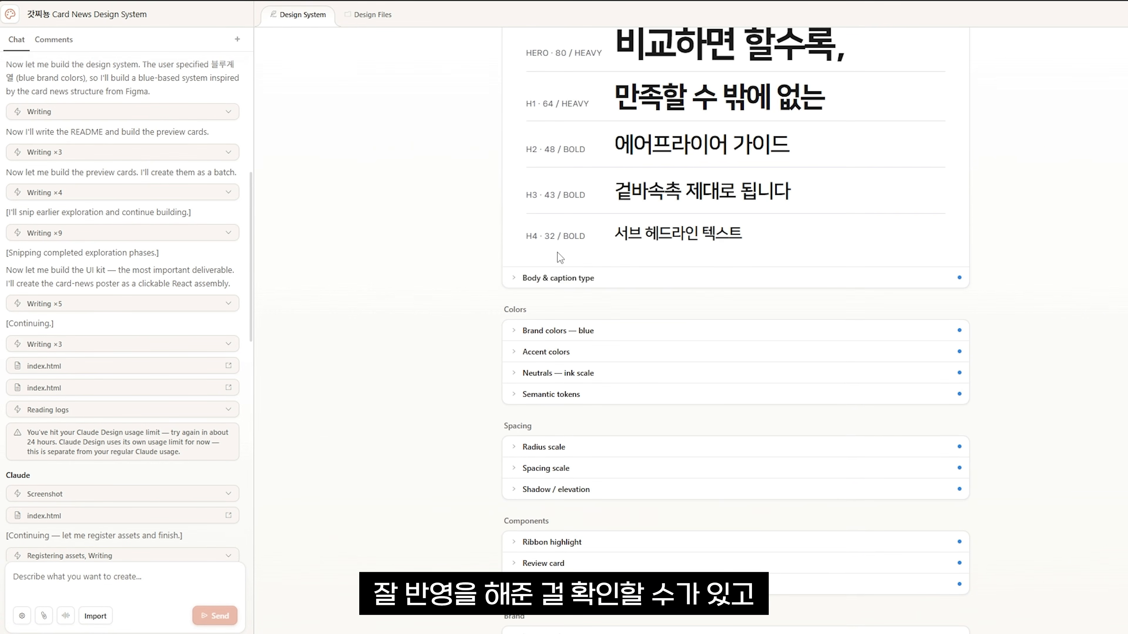
{"action": "scroll", "coordinate": [553, 223], "scroll_direction": "up", "scroll_amount": 3}
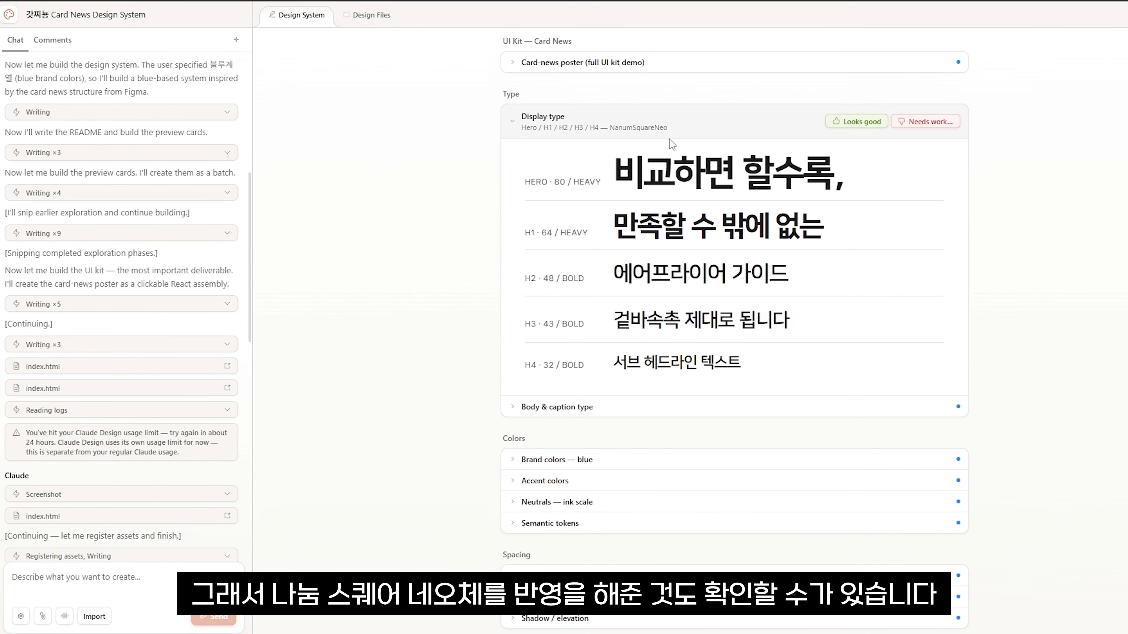
{"action": "scroll", "coordinate": [657, 209], "scroll_direction": "down", "scroll_amount": 3}
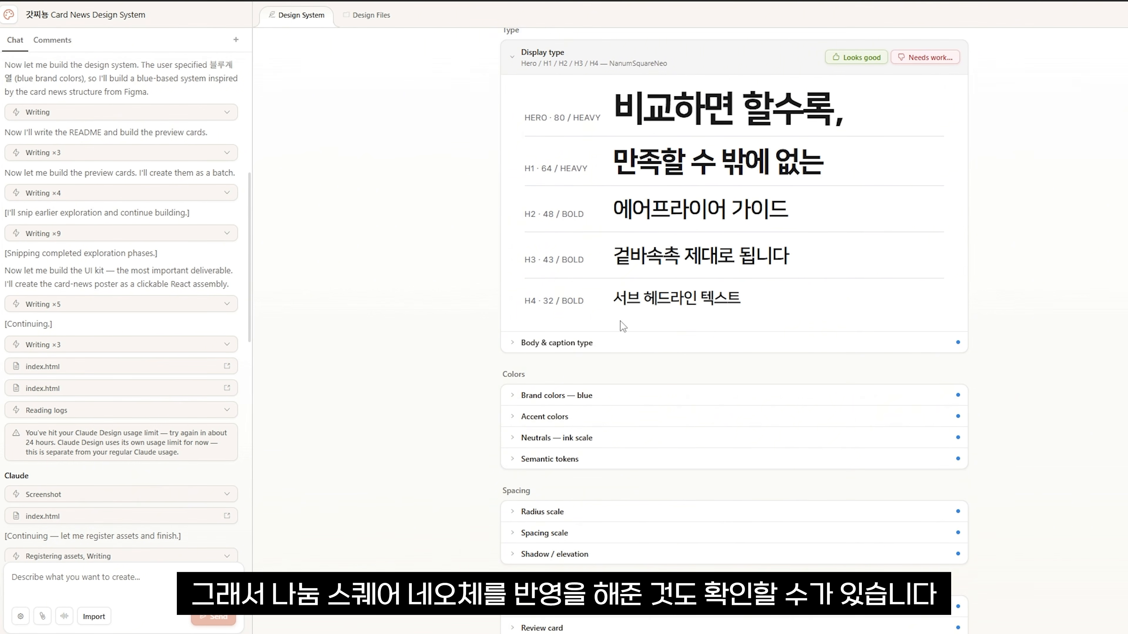
Review the blue brand color codes and the radius scale in the draft design system.
{"action": "left_click", "coordinate": [551, 395]}
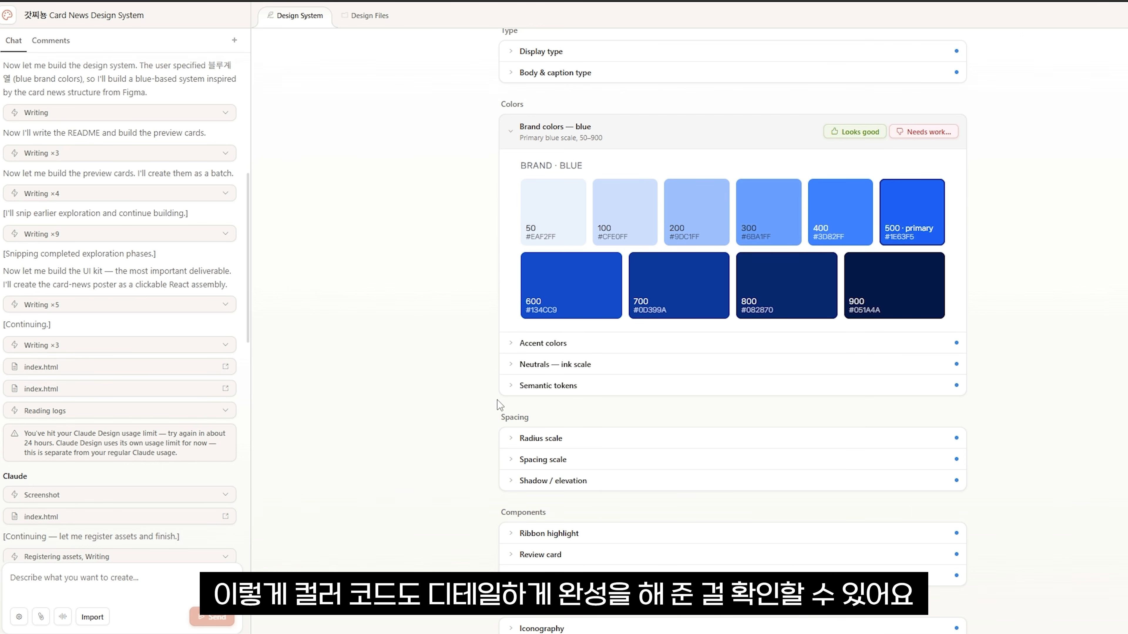
{"action": "scroll", "coordinate": [493, 413], "scroll_direction": "down", "scroll_amount": 1}
{"action": "left_click", "coordinate": [513, 402]}
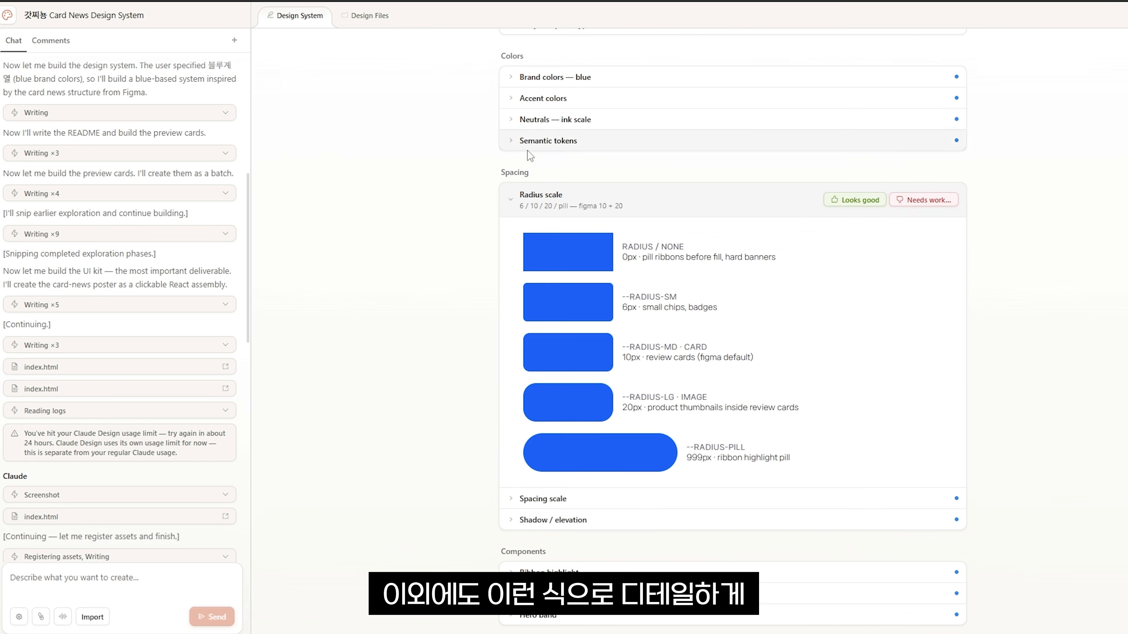
{"action": "left_click", "coordinate": [515, 202]}
{"action": "scroll", "coordinate": [533, 355], "scroll_direction": "up", "scroll_amount": 10}
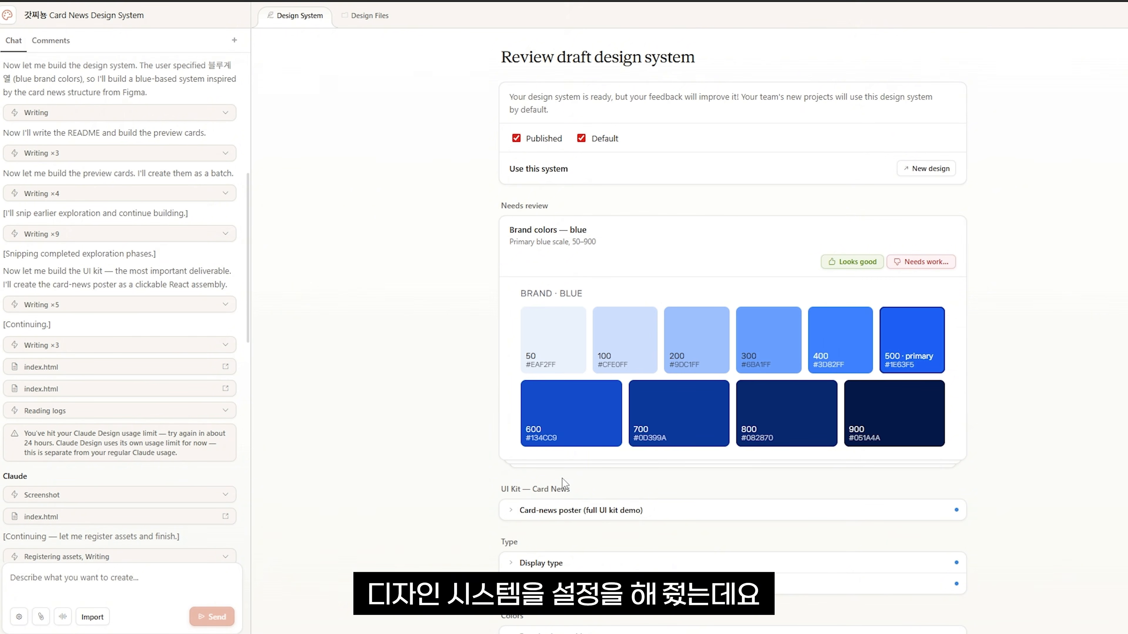
Expand the card-news poster demo again, look it over together with the brand colors, and collapse it.
{"action": "scroll", "coordinate": [519, 232], "scroll_direction": "down", "scroll_amount": 5}
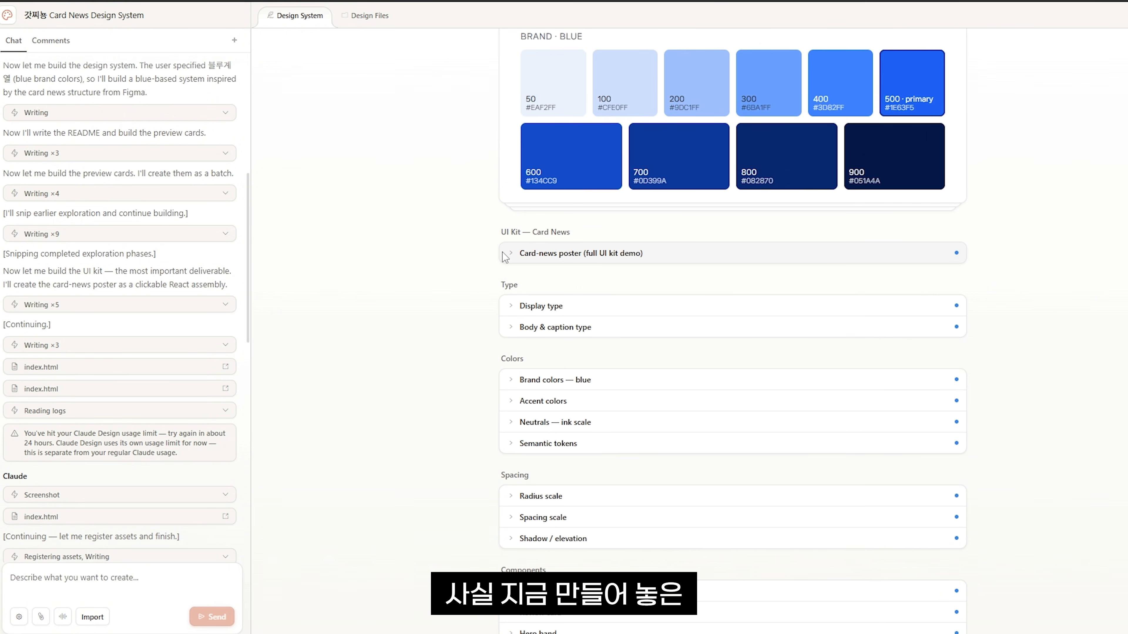
{"action": "left_click", "coordinate": [508, 257]}
{"action": "scroll", "coordinate": [430, 369], "scroll_direction": "up", "scroll_amount": 5}
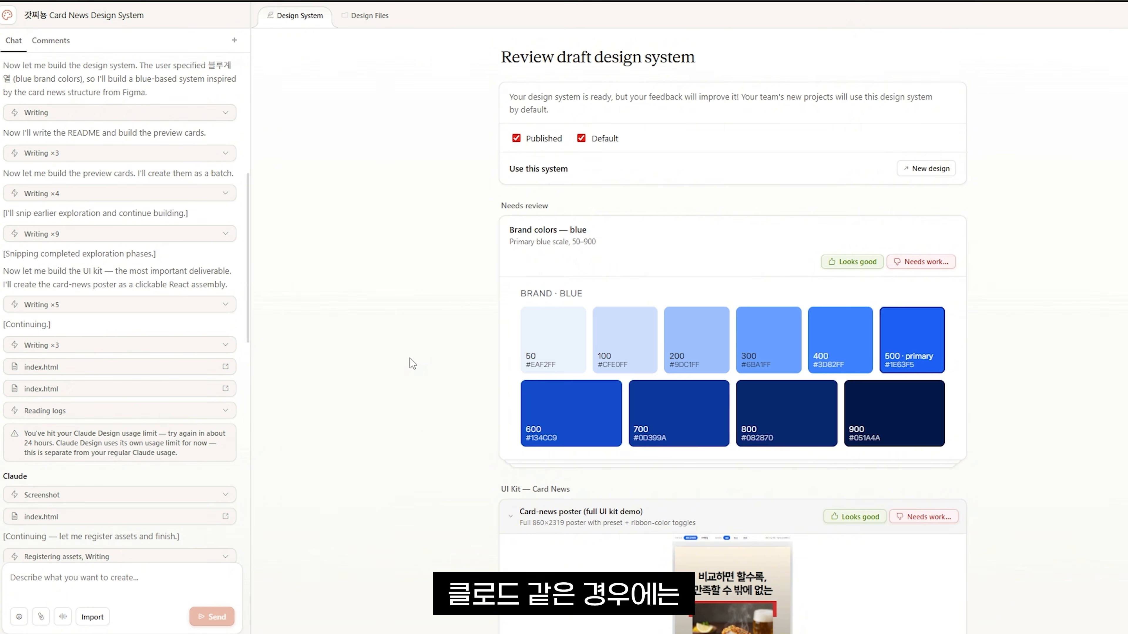
{"action": "scroll", "coordinate": [410, 360], "scroll_direction": "down", "scroll_amount": 4}
{"action": "scroll", "coordinate": [443, 435], "scroll_direction": "up", "scroll_amount": 4}
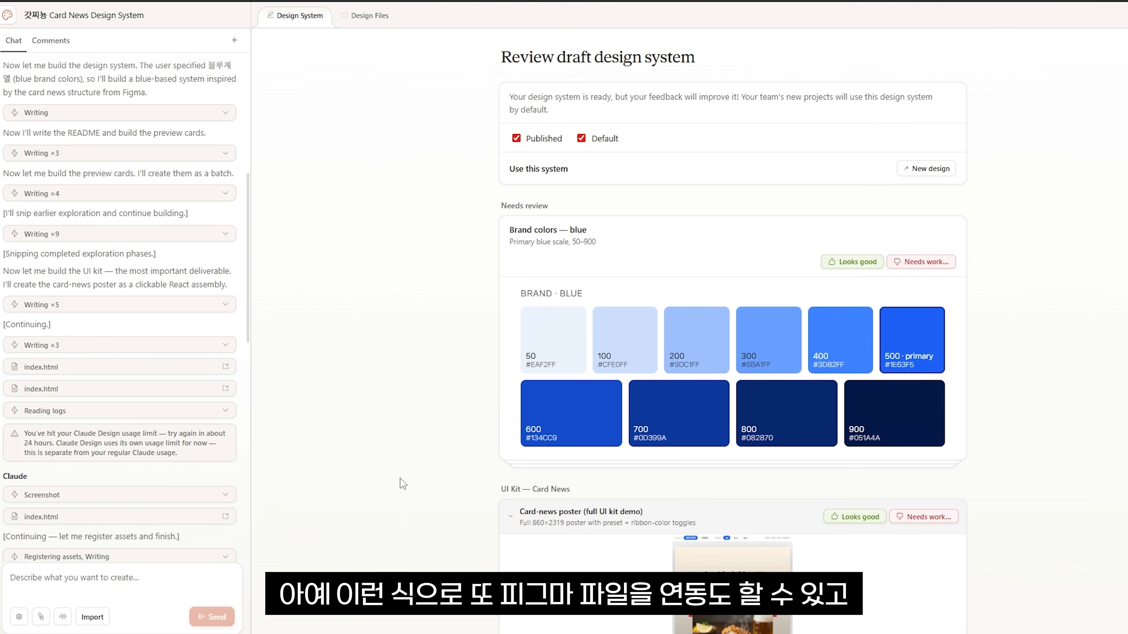
{"action": "scroll", "coordinate": [424, 483], "scroll_direction": "down", "scroll_amount": 7}
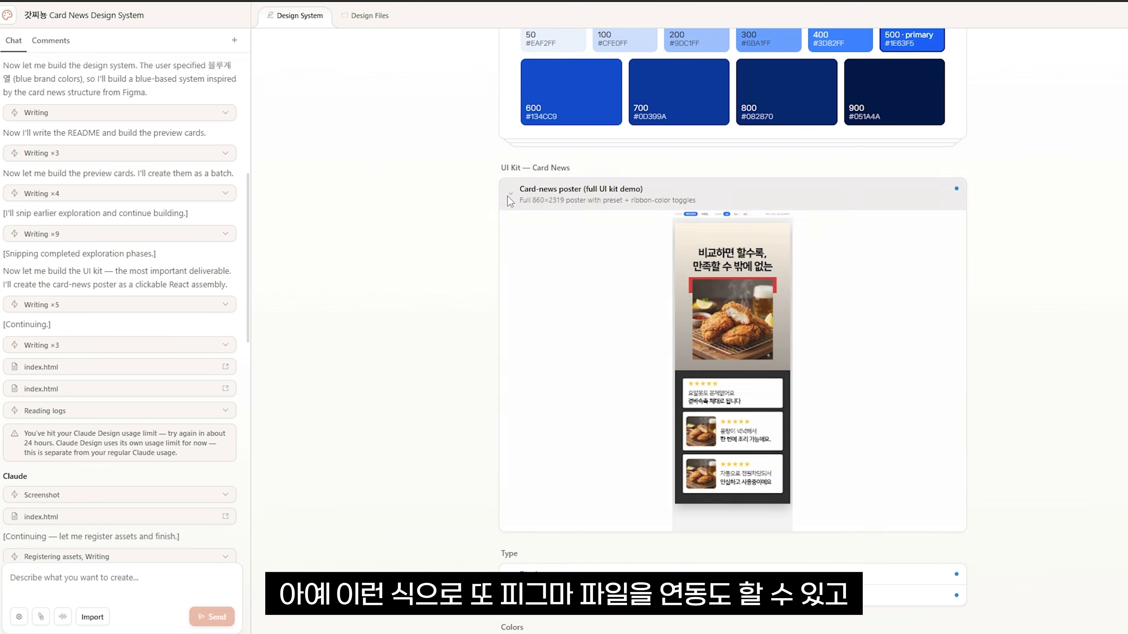
{"action": "left_click", "coordinate": [508, 196]}
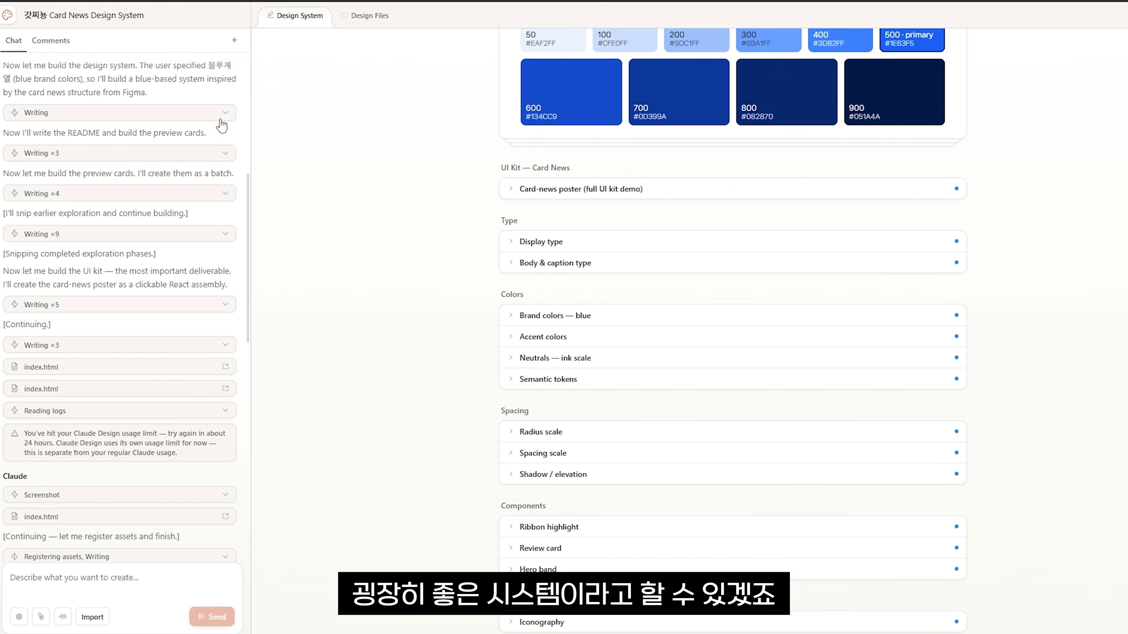
Return to the home page, list your own designs, and check the 갓찌뇽 Card News Design System choice for a new prototype.
{"action": "left_click", "coordinate": [10, 19]}
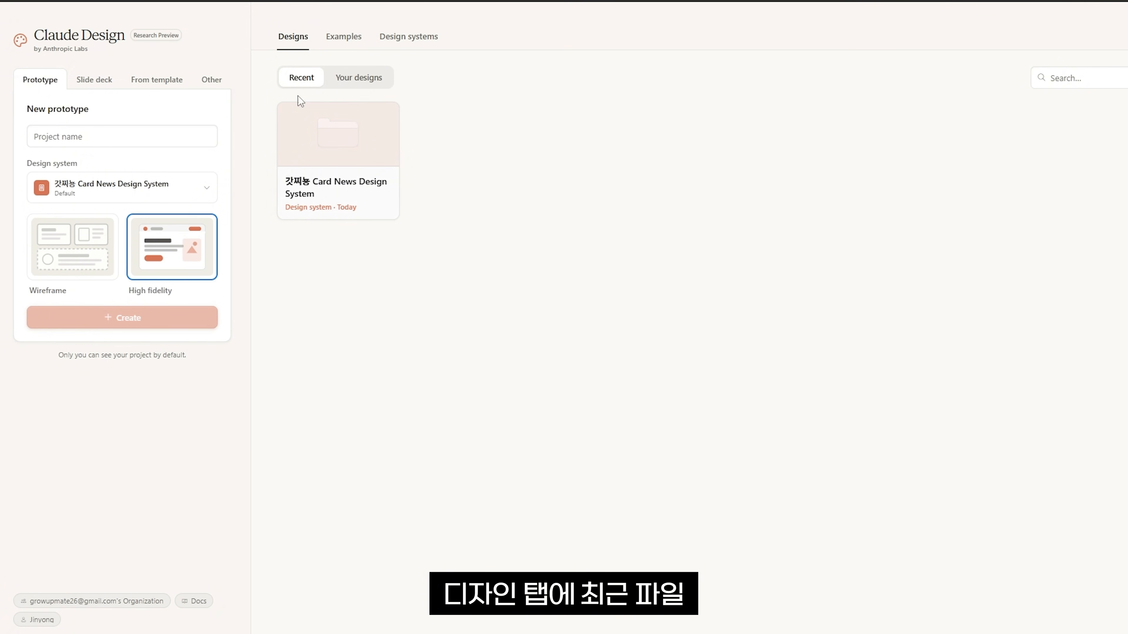
{"action": "left_click", "coordinate": [356, 78]}
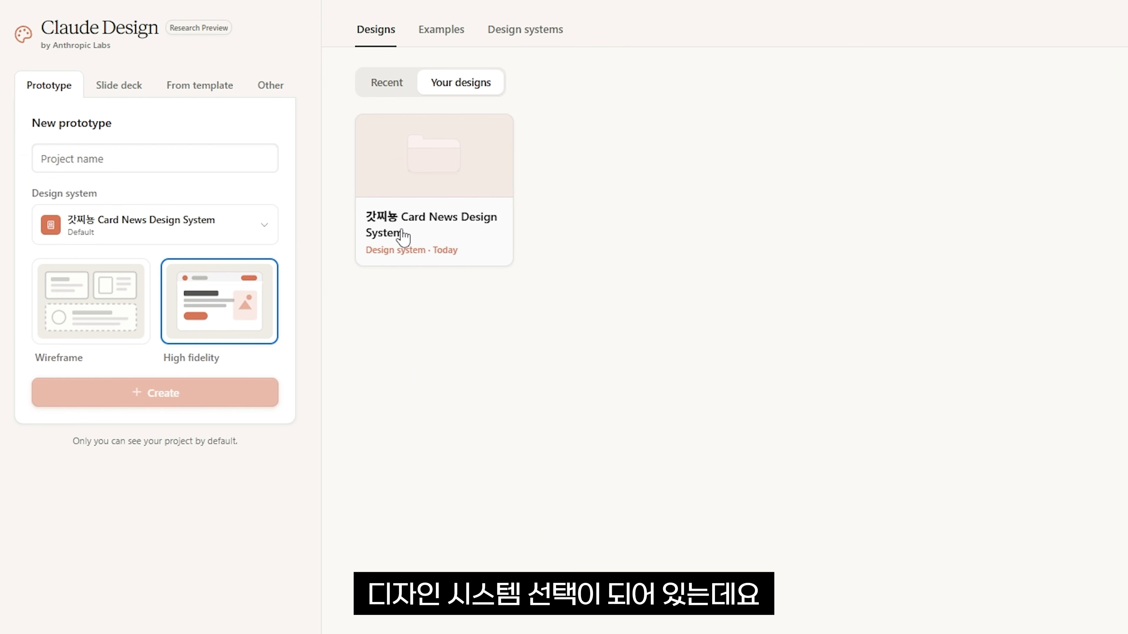
{"action": "left_click", "coordinate": [130, 227]}
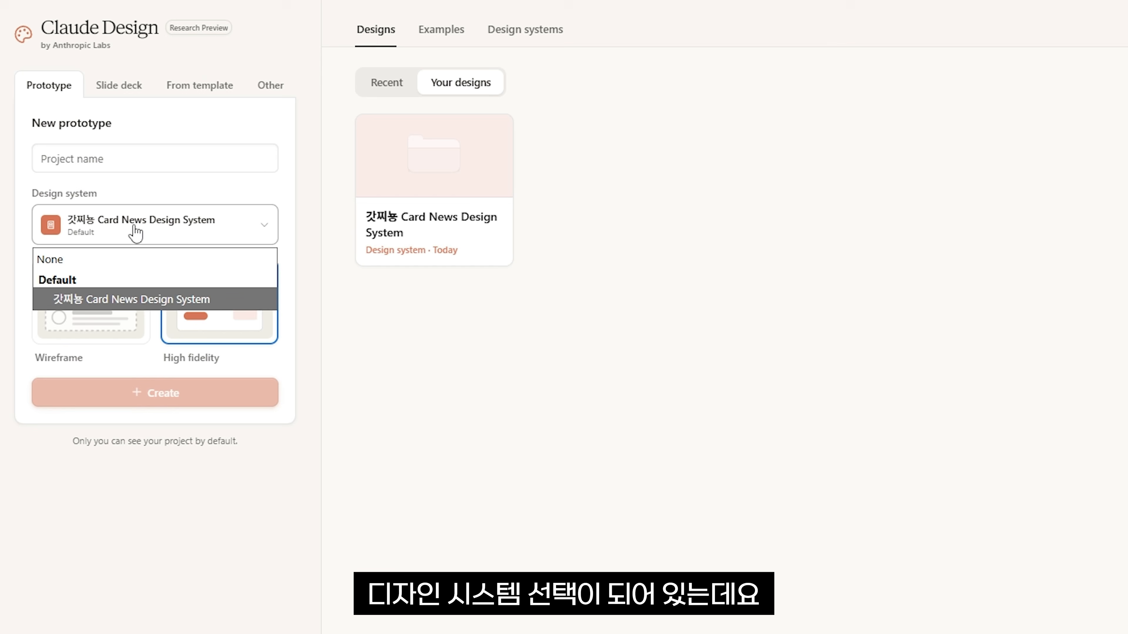
{"action": "left_click", "coordinate": [120, 298]}
Toggle the new prototype's fidelity between Wireframe and High fidelity, ending on High fidelity.
{"action": "left_click", "coordinate": [78, 323]}
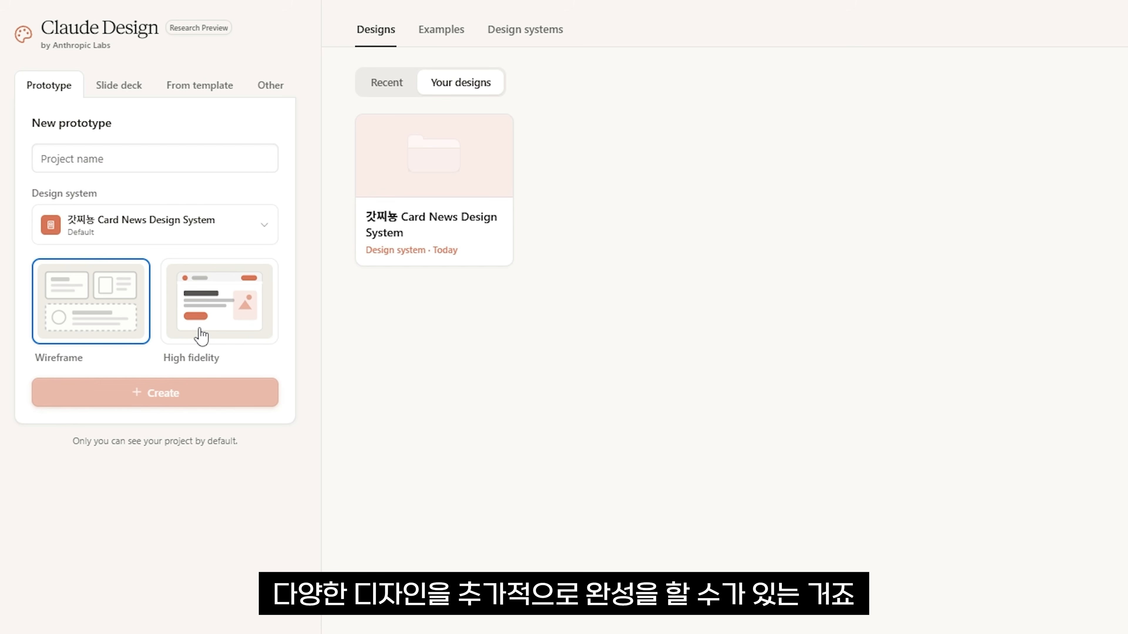
{"action": "left_click", "coordinate": [184, 332]}
{"action": "left_click", "coordinate": [93, 330]}
{"action": "left_click", "coordinate": [207, 336]}
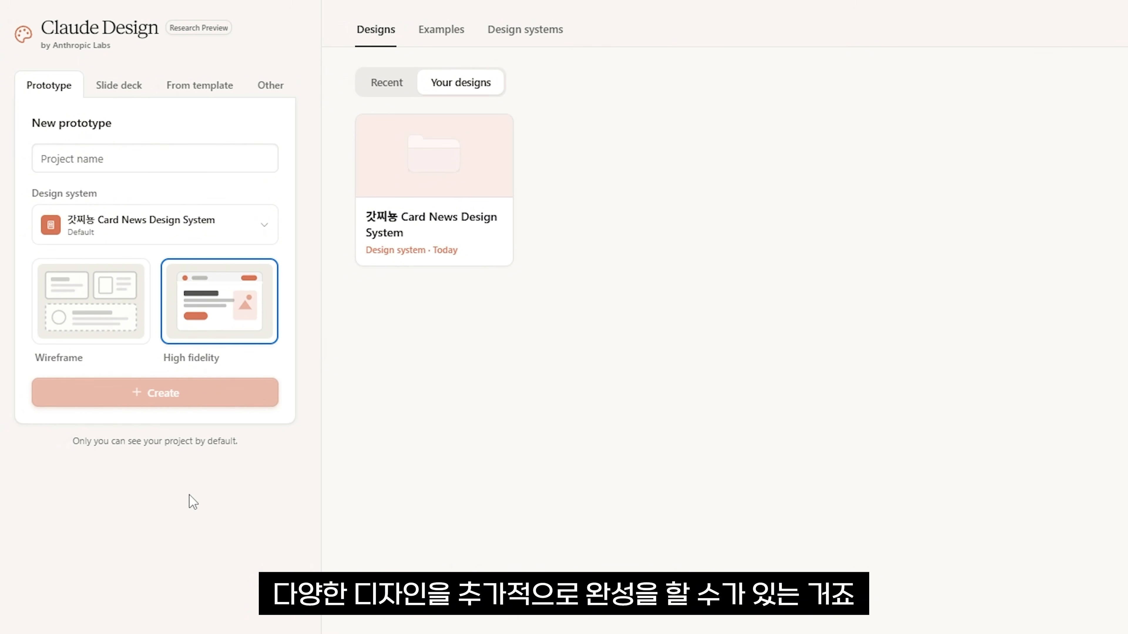
Set the new prototype's design system to None and look through the available design systems again.
{"action": "left_click", "coordinate": [103, 220]}
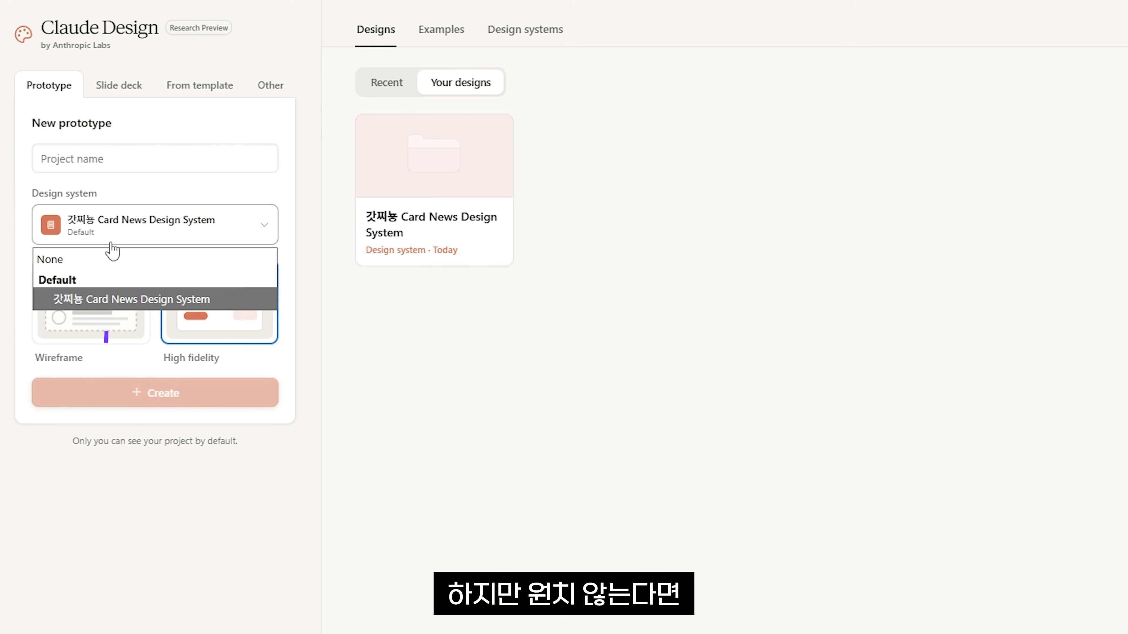
{"action": "left_click", "coordinate": [88, 262]}
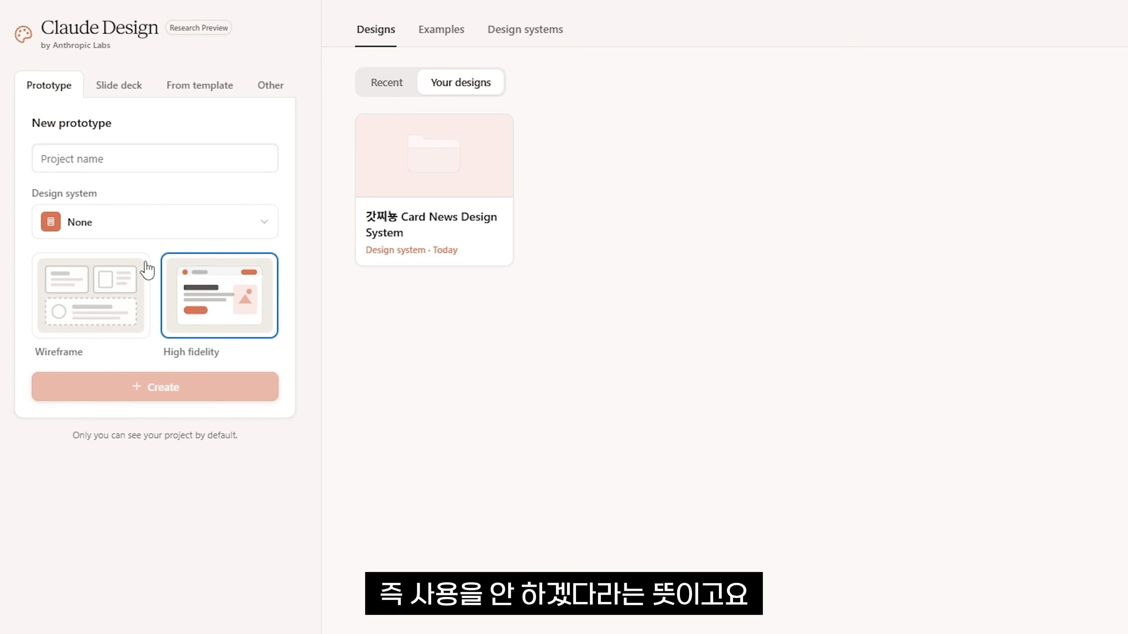
{"action": "left_click", "coordinate": [125, 237]}
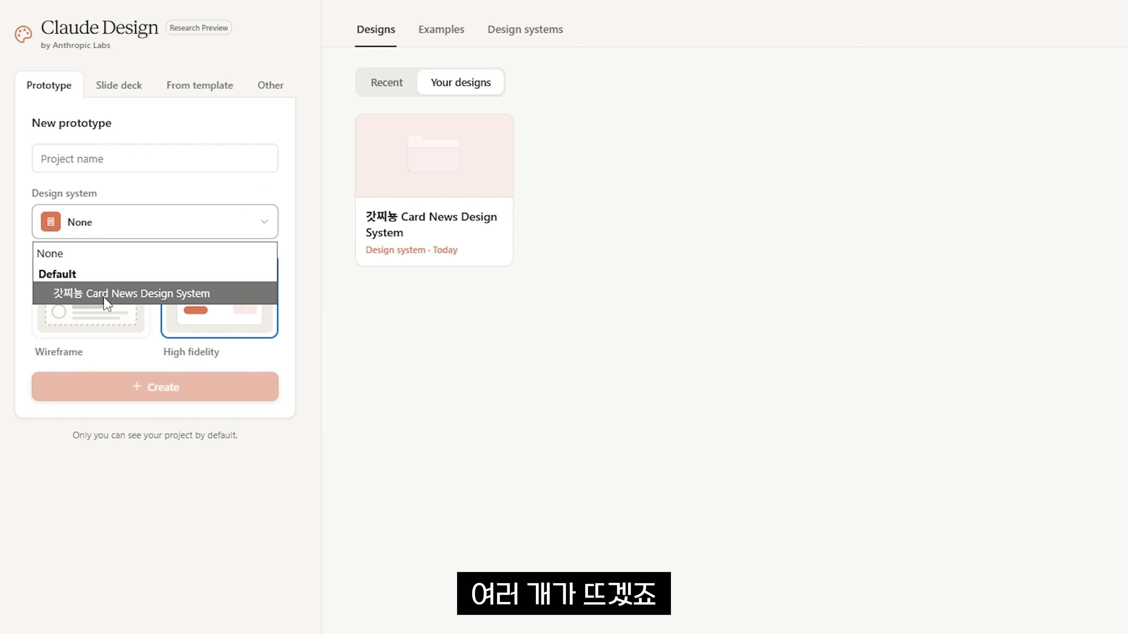
{"action": "left_click", "coordinate": [394, 363]}
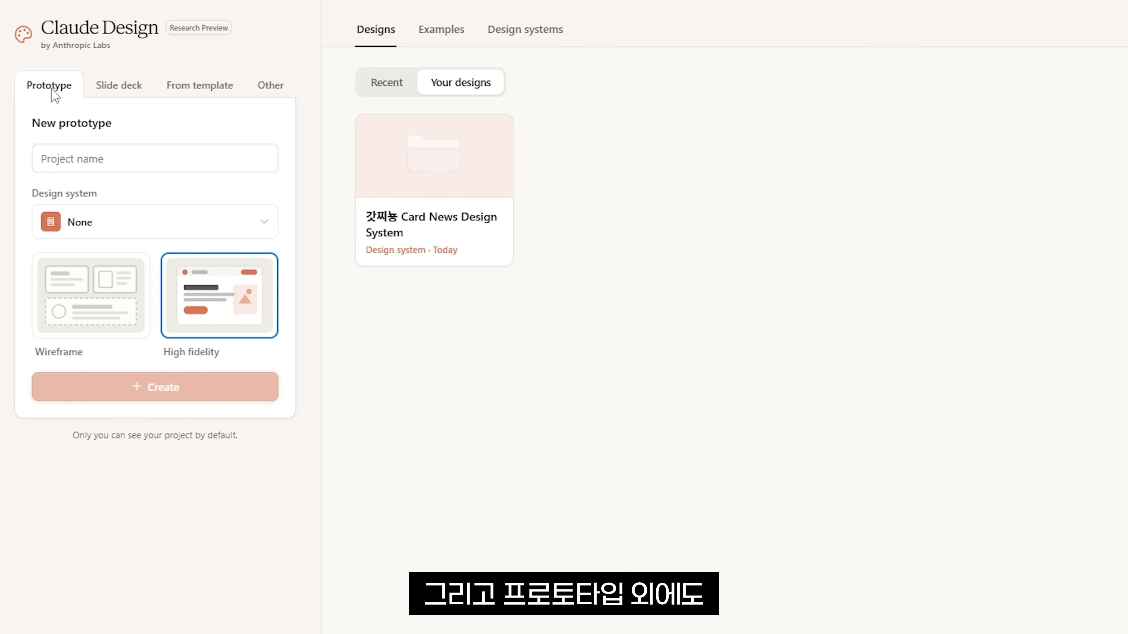
Check the design system choice for the Slide deck, From template and Other project types, and view the saved design systems.
{"action": "left_click", "coordinate": [116, 89]}
{"action": "left_click", "coordinate": [193, 87]}
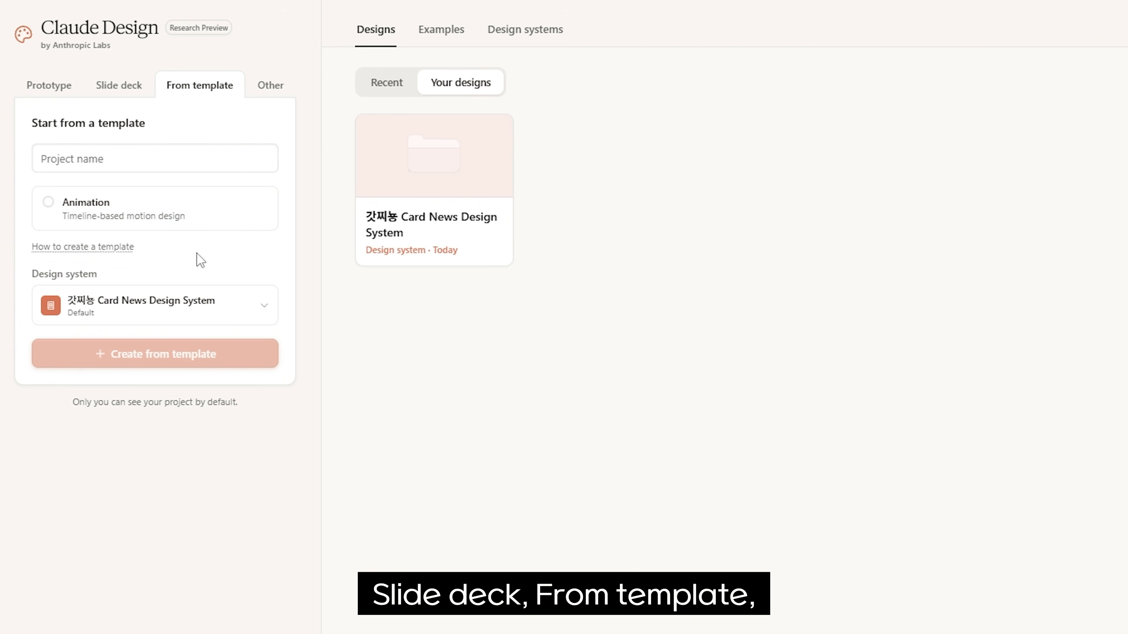
{"action": "left_click", "coordinate": [173, 224]}
{"action": "left_click", "coordinate": [270, 85]}
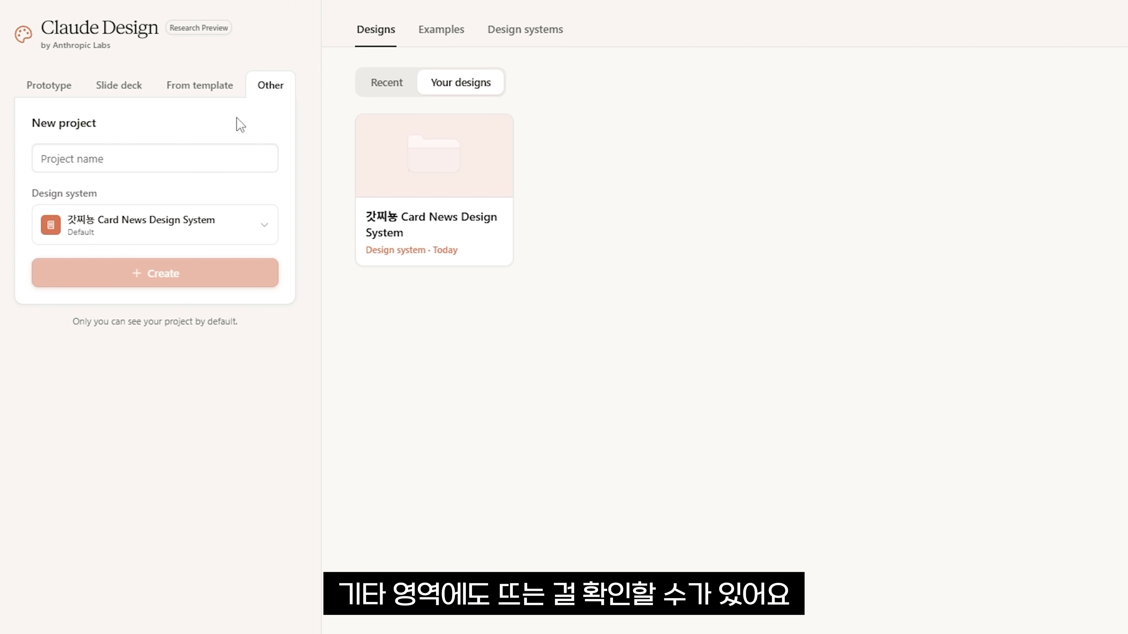
{"action": "left_click", "coordinate": [78, 236]}
{"action": "left_click", "coordinate": [101, 302]}
{"action": "left_click", "coordinate": [538, 36]}
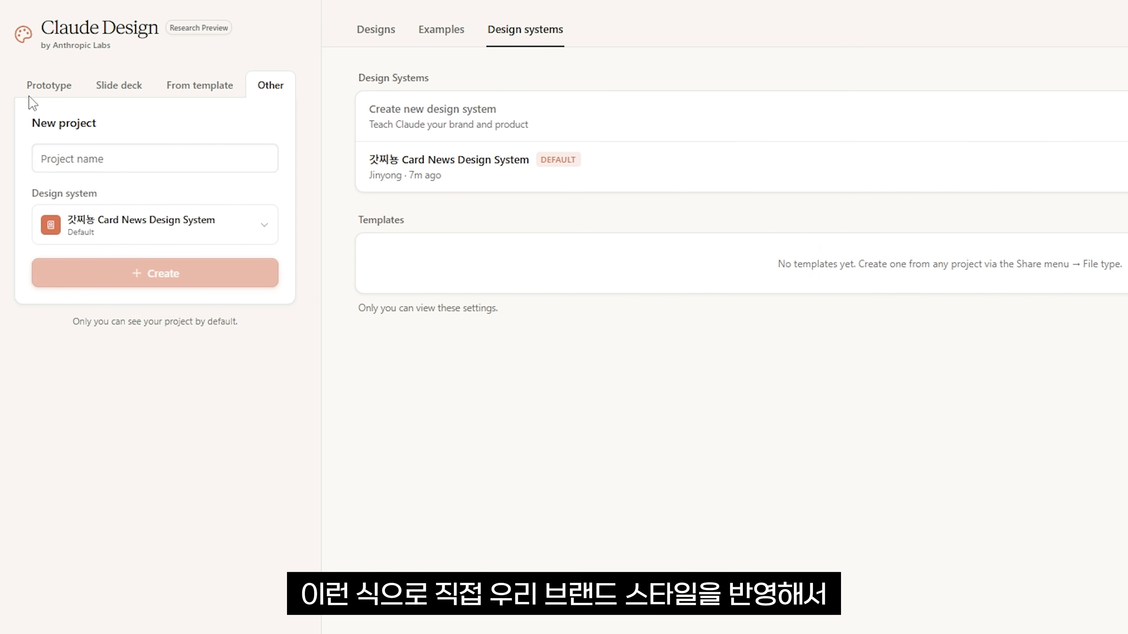
Create a High fidelity prototype named "피그마 상세페이지" with the design system set to None.
{"action": "left_click", "coordinate": [46, 86]}
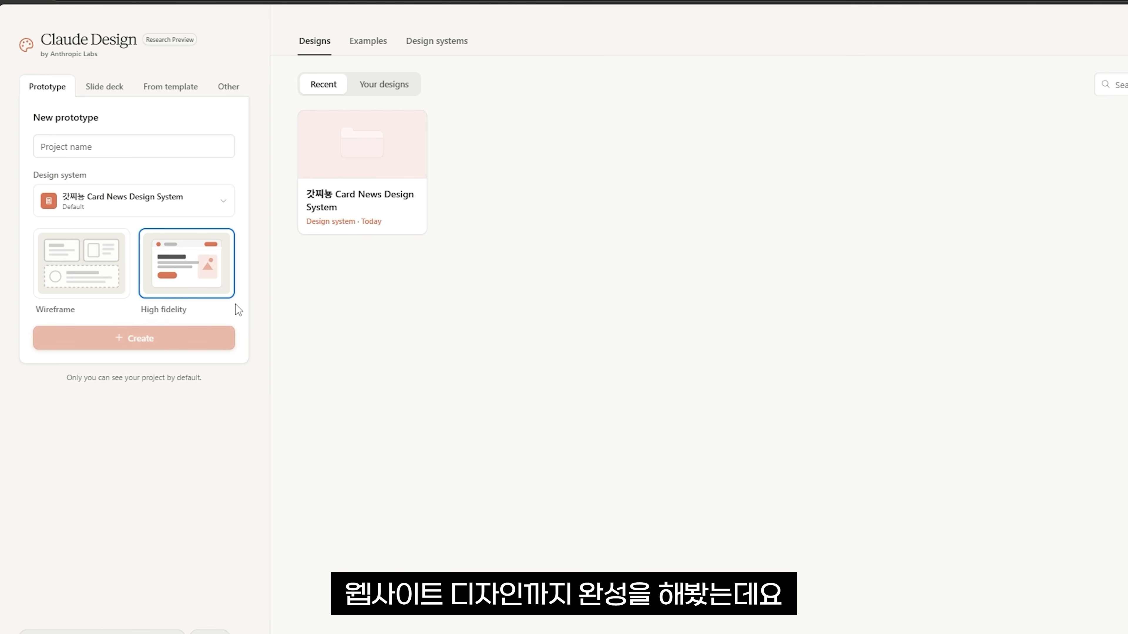
{"action": "left_click", "coordinate": [78, 198]}
{"action": "left_click", "coordinate": [82, 227]}
{"action": "left_click", "coordinate": [88, 149]}
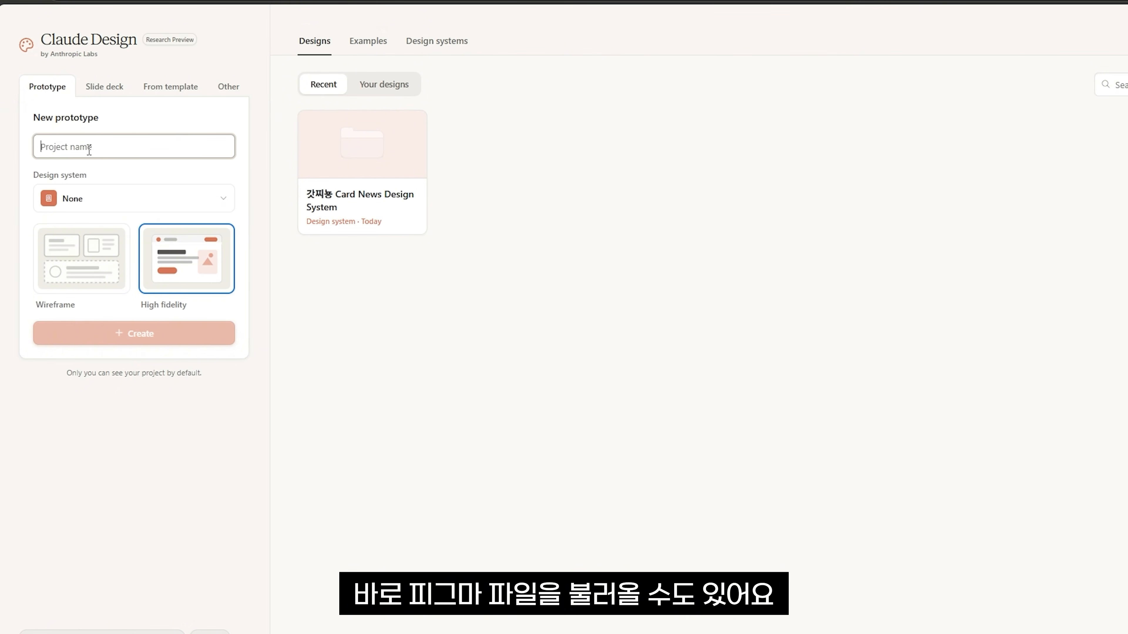
{"action": "type", "text": "피그마"}
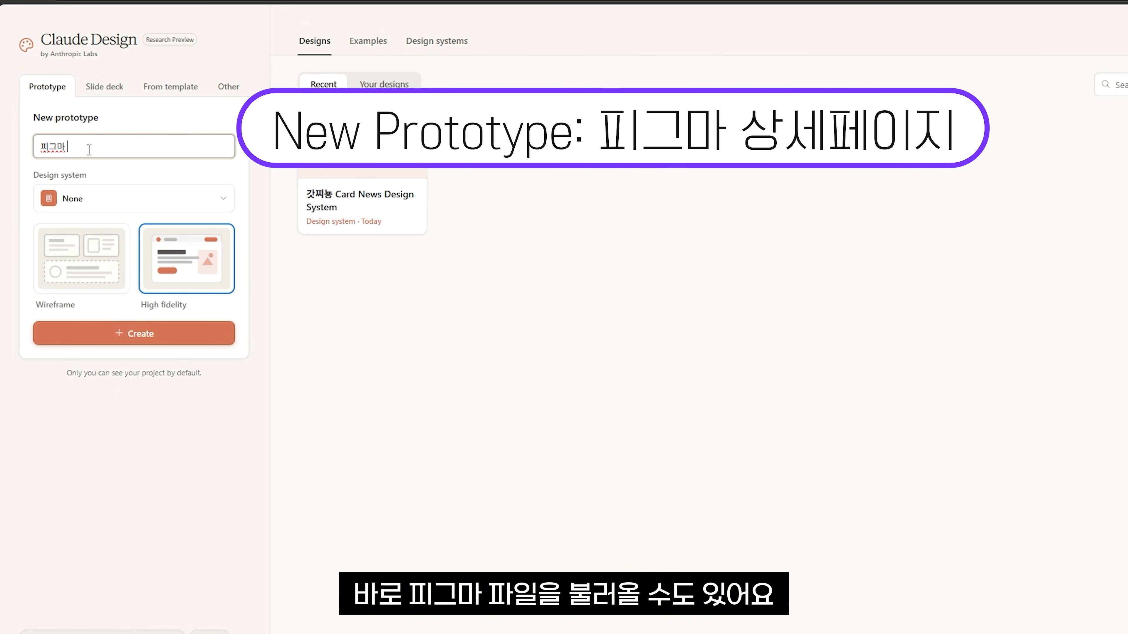
{"action": "type", "text": " 상세페이지"}
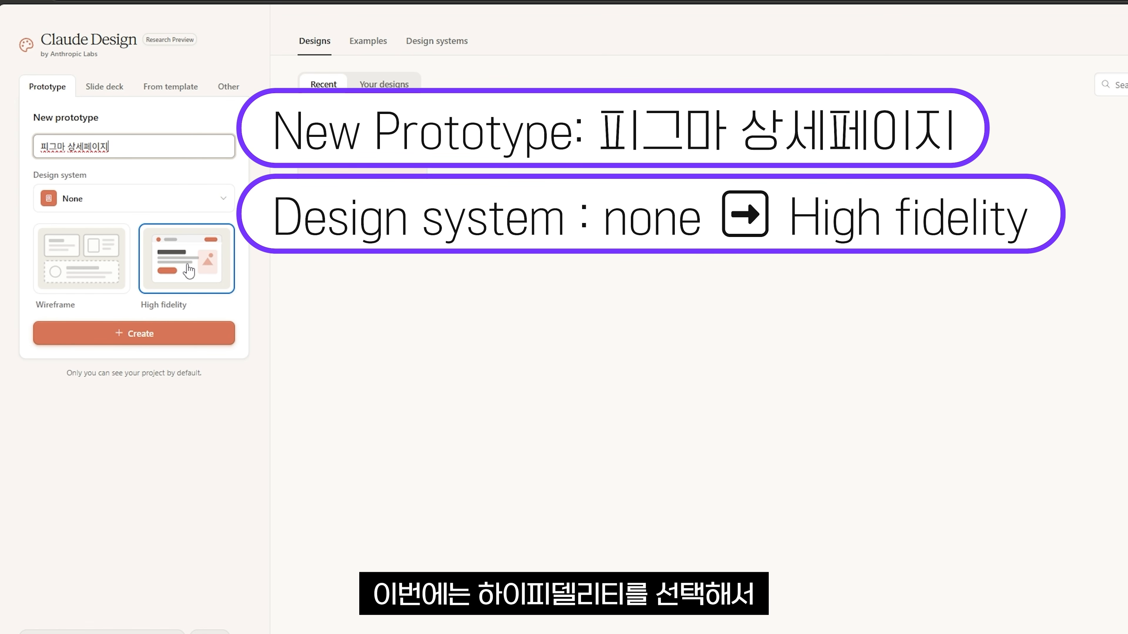
{"action": "left_click", "coordinate": [149, 338]}
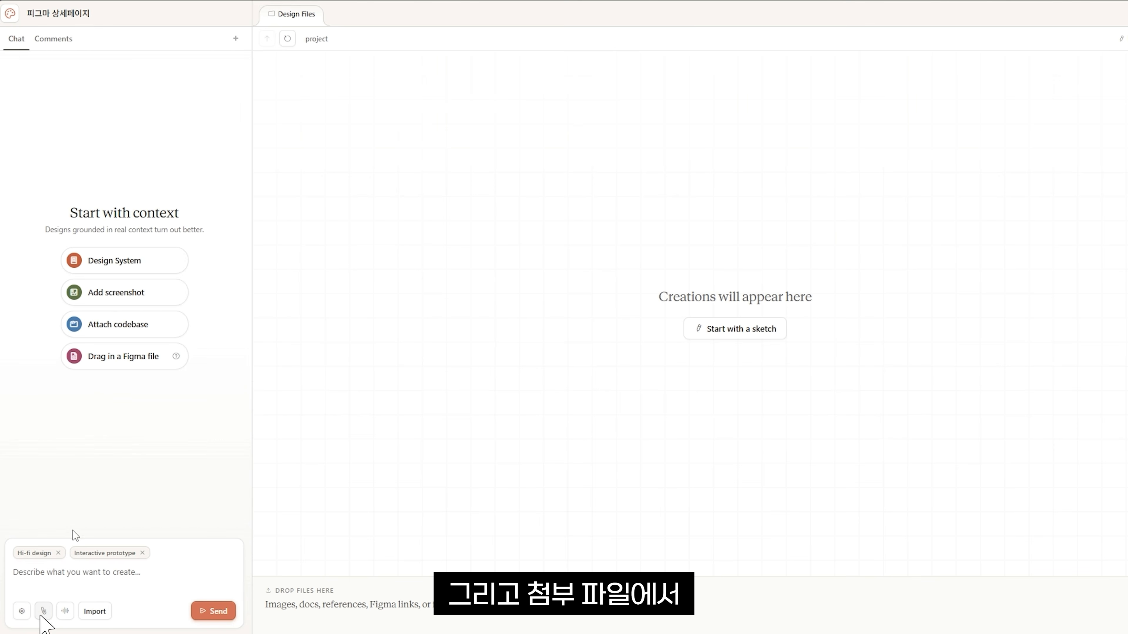
Attach all pages and frames of the Figma file 상세페이지 템플릿샘플.fig to the prompt.
{"action": "left_click", "coordinate": [43, 613]}
{"action": "double_click", "coordinate": [338, 222]}
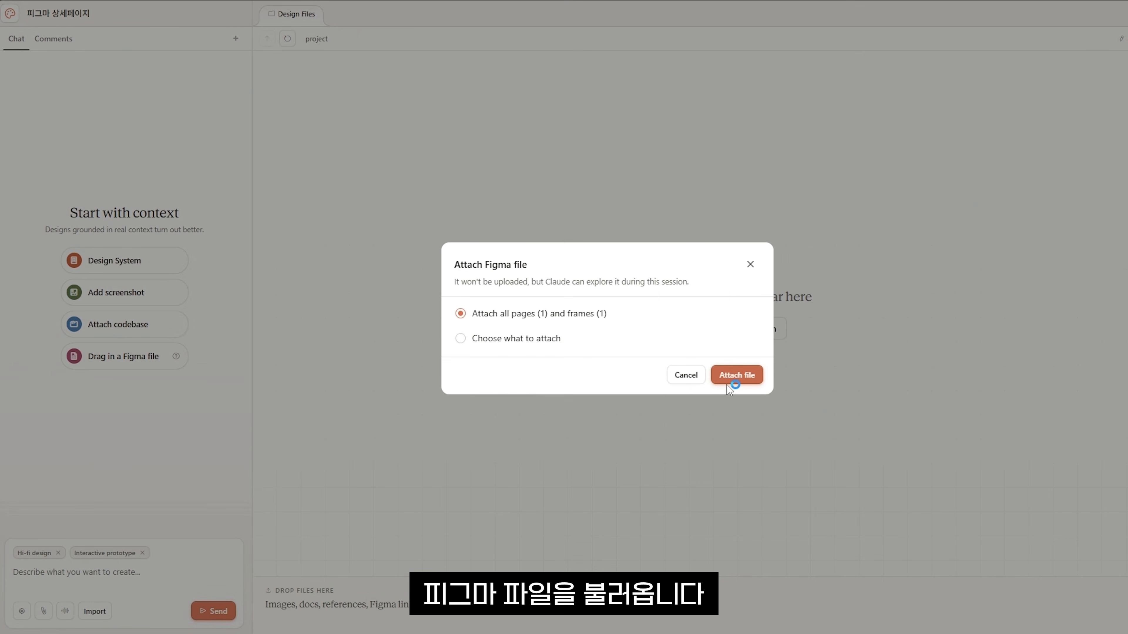
{"action": "left_click", "coordinate": [728, 379]}
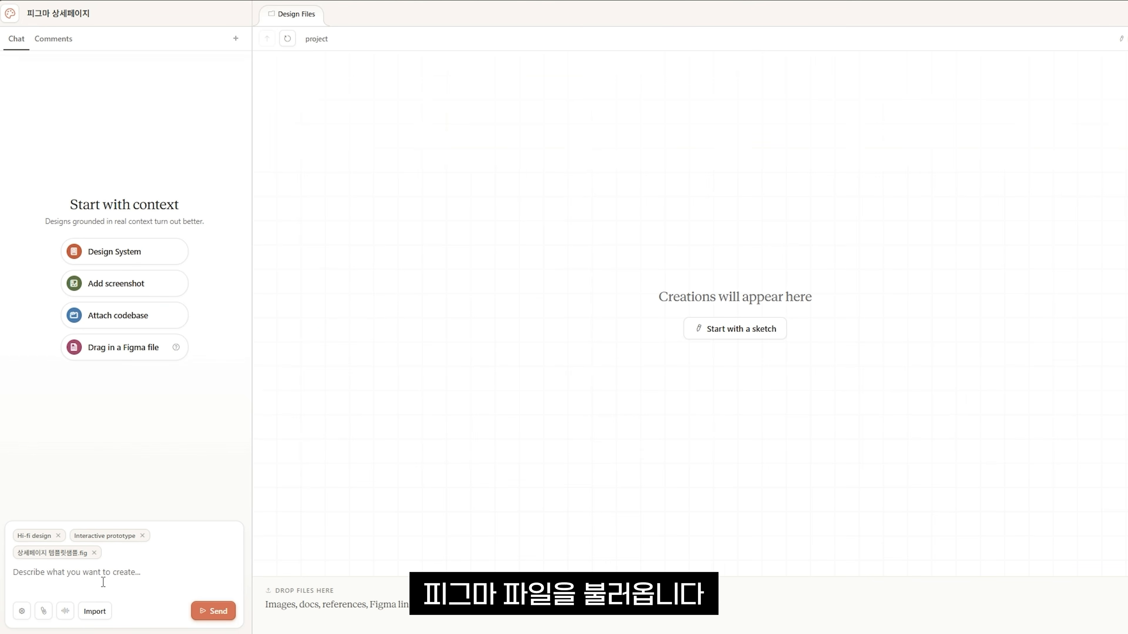
Check the review image 상세페이지.png and send the prompt "이 리뷰이미지와 함께, 어울리는 에어프라이어 인트로용상세페이지디자인을 완성해줘".
{"action": "left_click", "coordinate": [88, 581]}
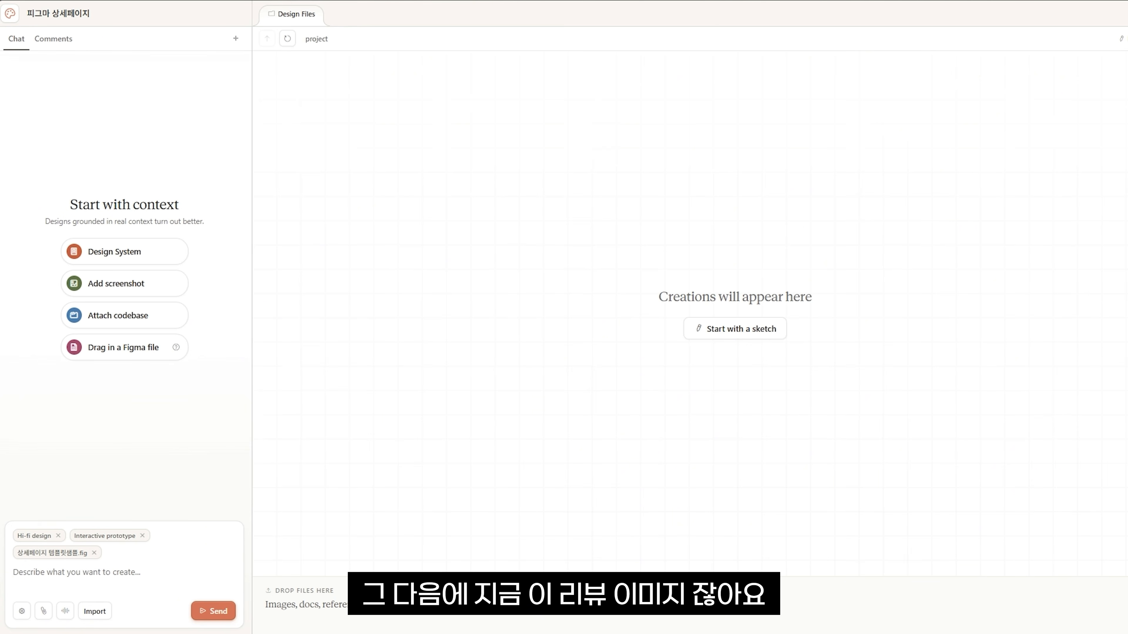
{"action": "key", "text": "alt+Tab"}
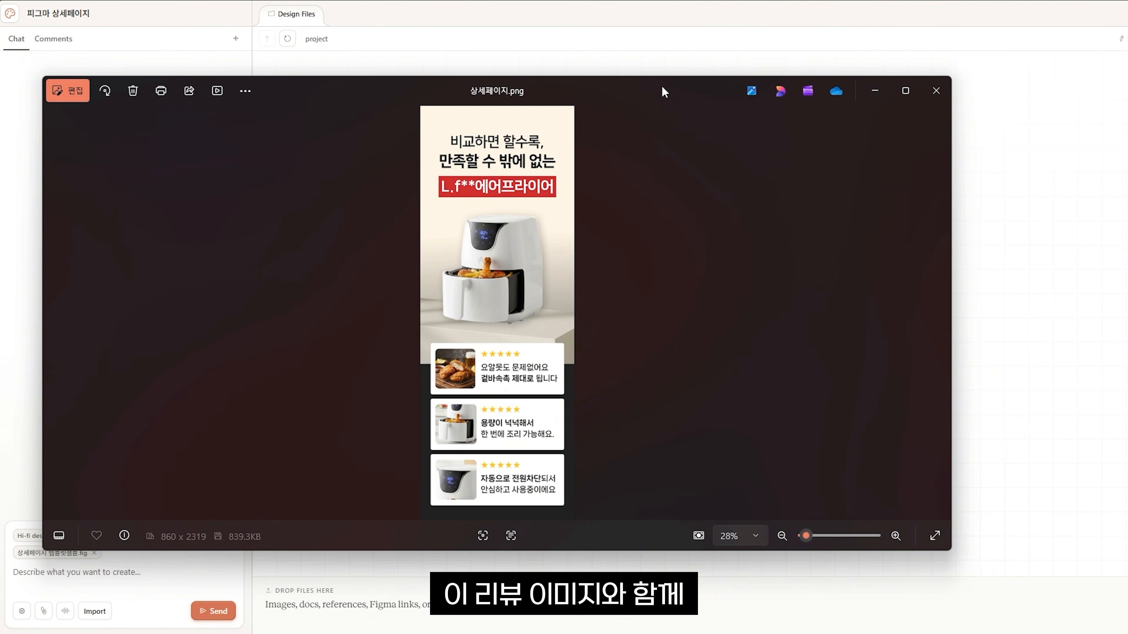
{"action": "left_click_drag", "start_coordinate": [664, 92], "coordinate": [0, 83]}
{"action": "left_click", "coordinate": [95, 573]}
{"action": "type", "text": "이 리뷰이미지와 함께,"}
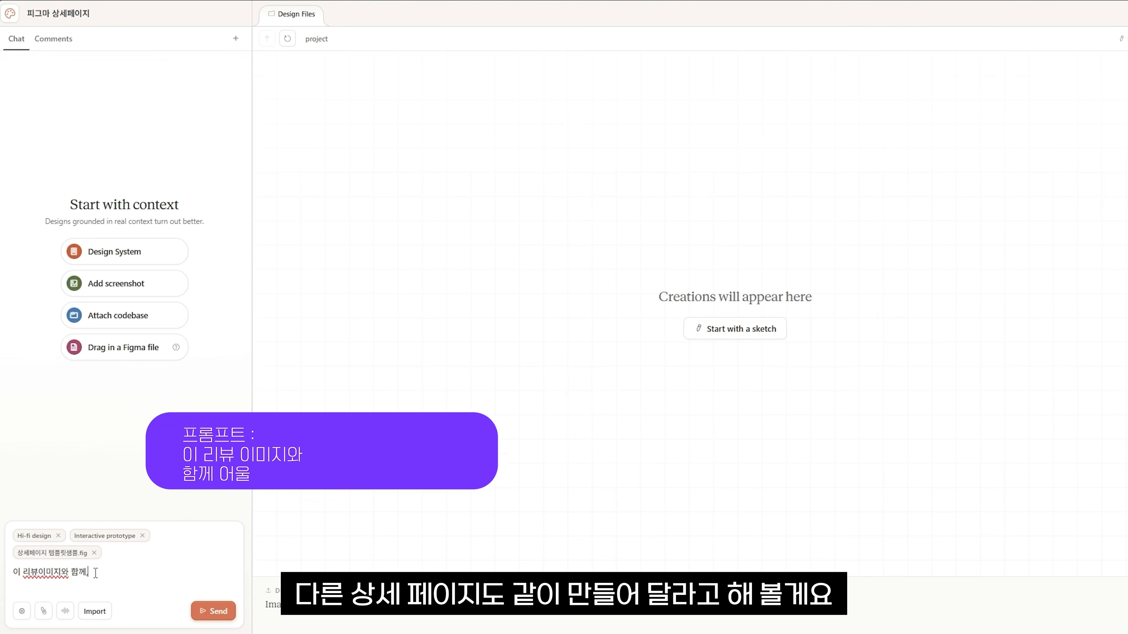
{"action": "type", "text": " 어울리는 에어프라이어 인트로용상세페이지디자인을 완성해줘"}
{"action": "key", "text": "Return"}
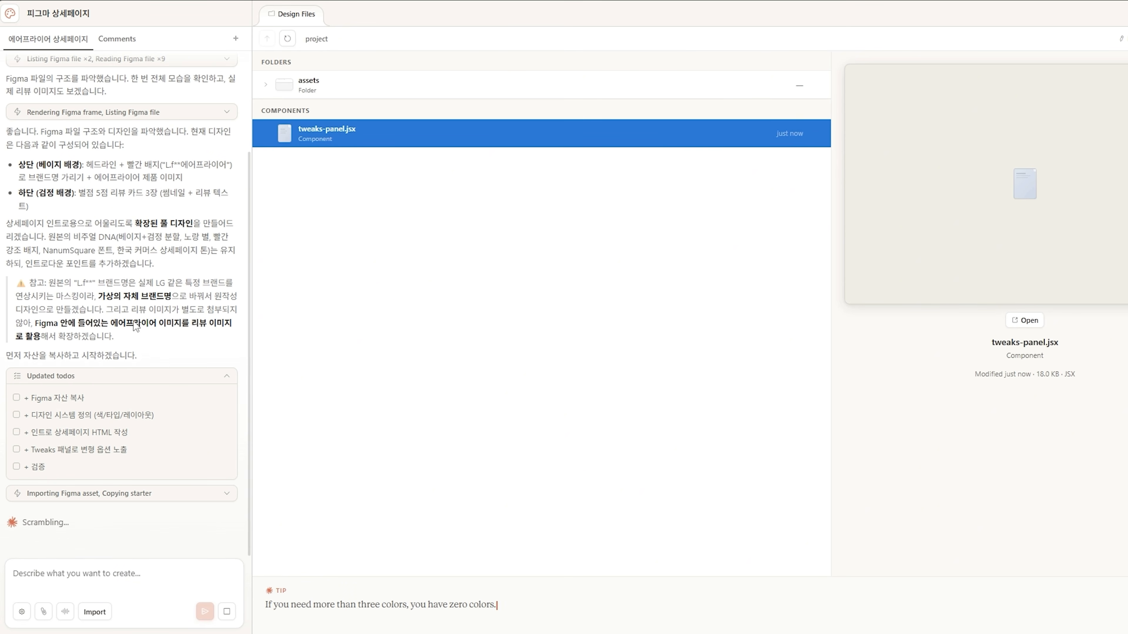
Read the generation notes in the chat and look through the generated airfryer-intro.html page from the hero to the purchase section.
{"action": "scroll", "coordinate": [87, 91], "scroll_direction": "up", "scroll_amount": 3}
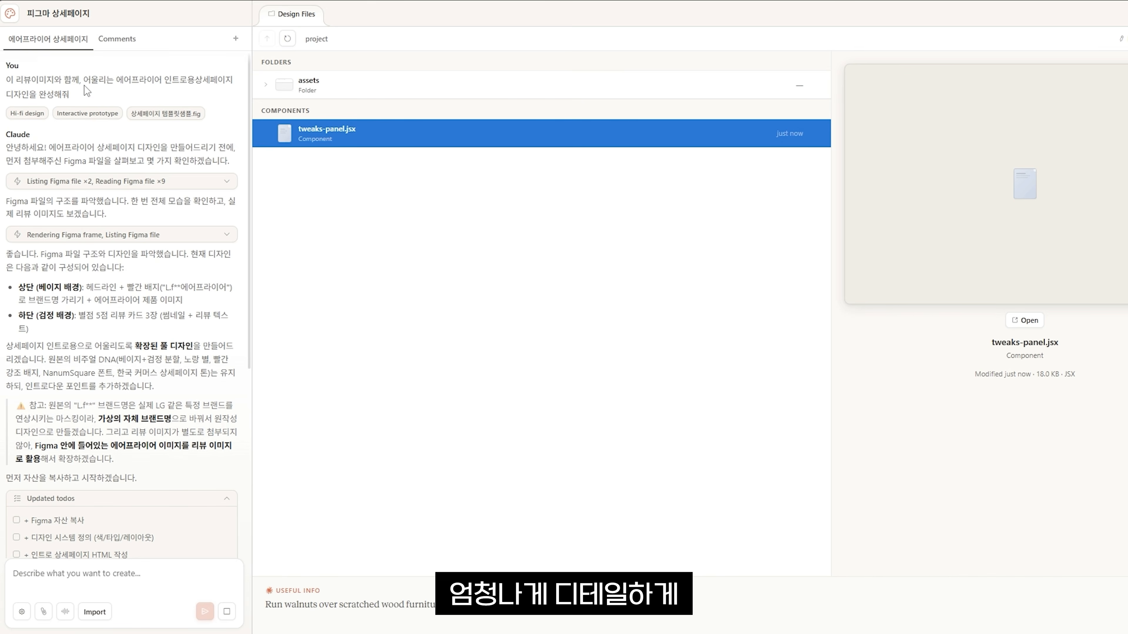
{"action": "scroll", "coordinate": [95, 425], "scroll_direction": "down", "scroll_amount": 7}
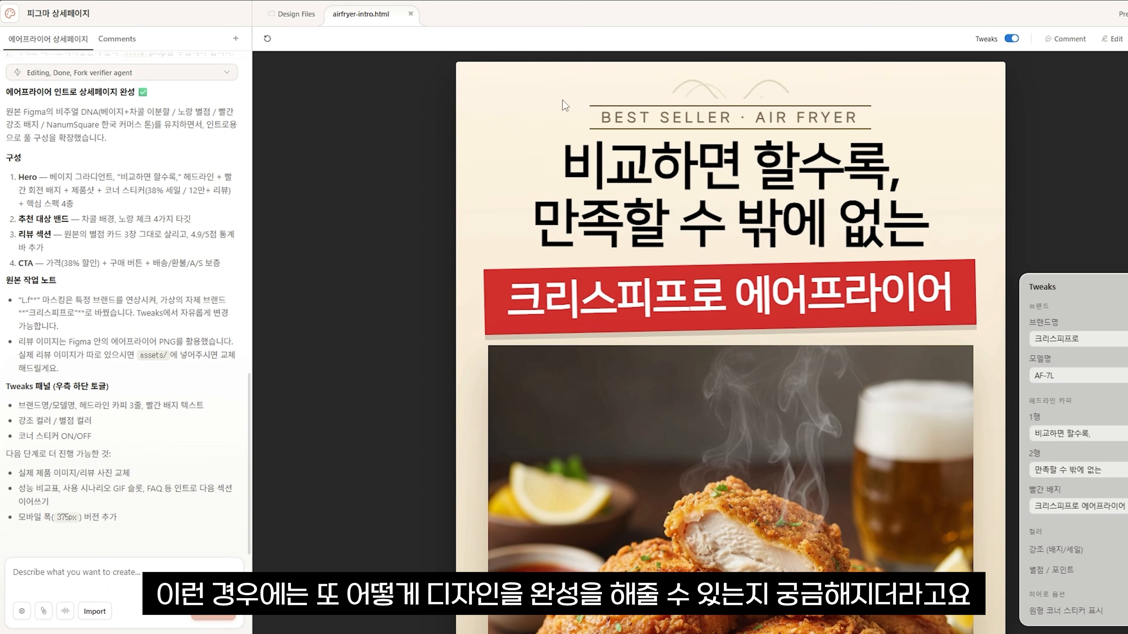
{"action": "scroll", "coordinate": [523, 222], "scroll_direction": "down", "scroll_amount": 8}
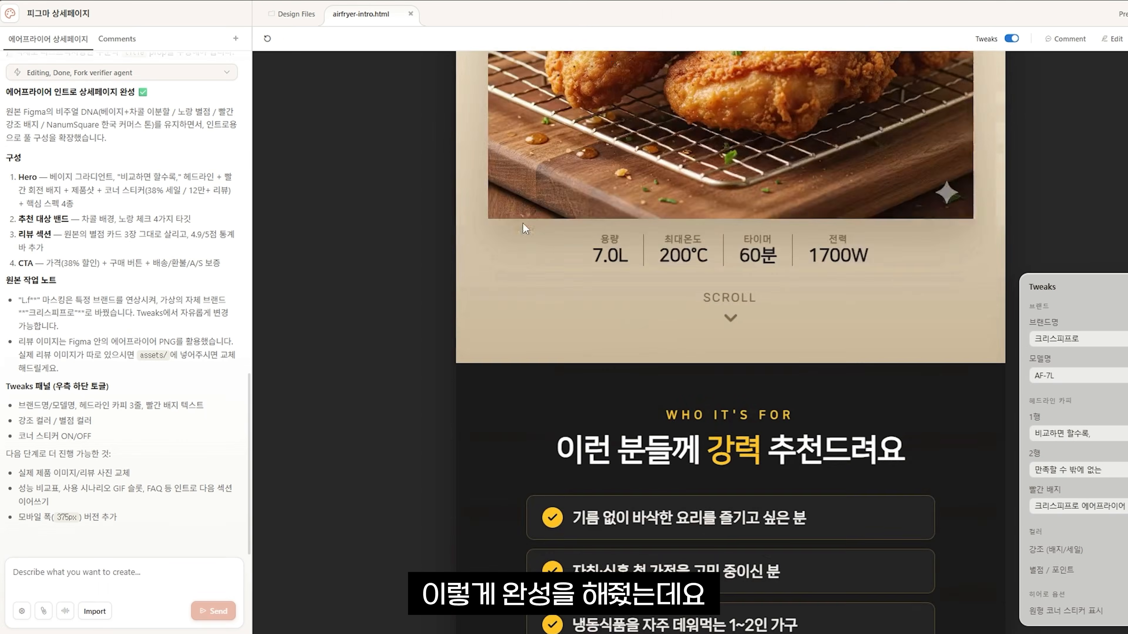
{"action": "scroll", "coordinate": [522, 222], "scroll_direction": "down", "scroll_amount": 15}
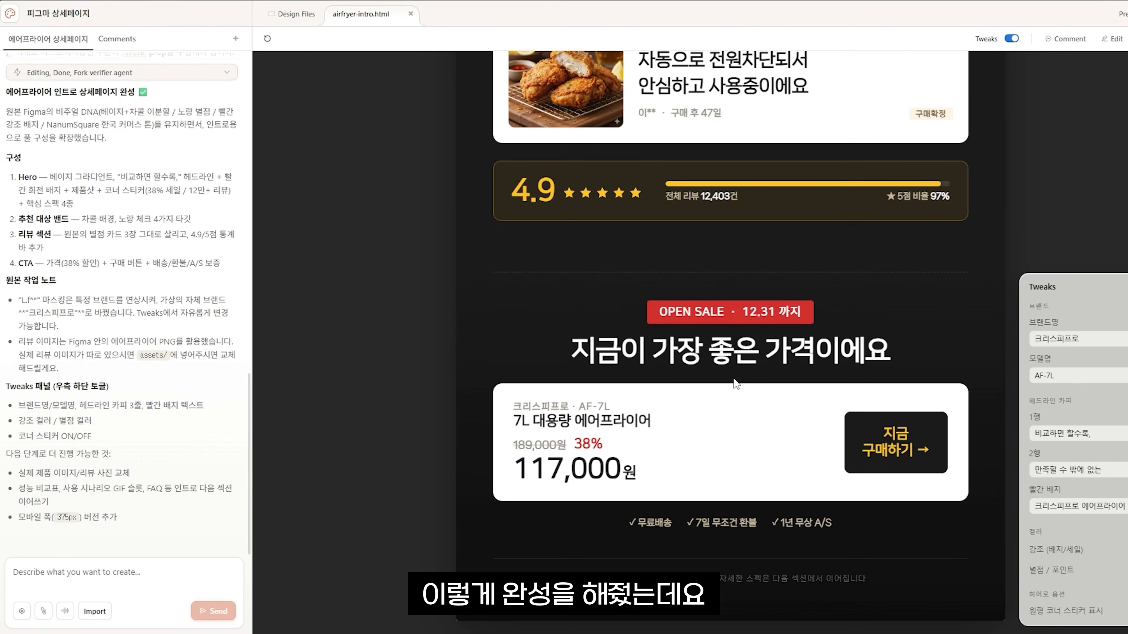
{"action": "scroll", "coordinate": [735, 383], "scroll_direction": "up", "scroll_amount": 15}
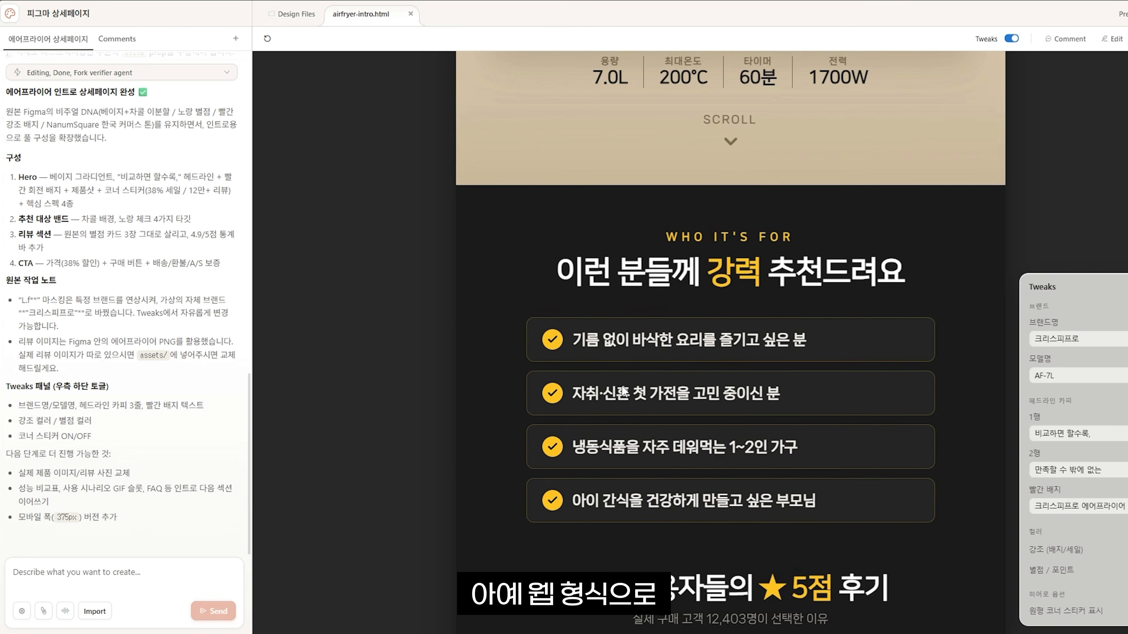
{"action": "scroll", "coordinate": [623, 391], "scroll_direction": "up", "scroll_amount": 10}
{"action": "scroll", "coordinate": [538, 342], "scroll_direction": "down", "scroll_amount": 4}
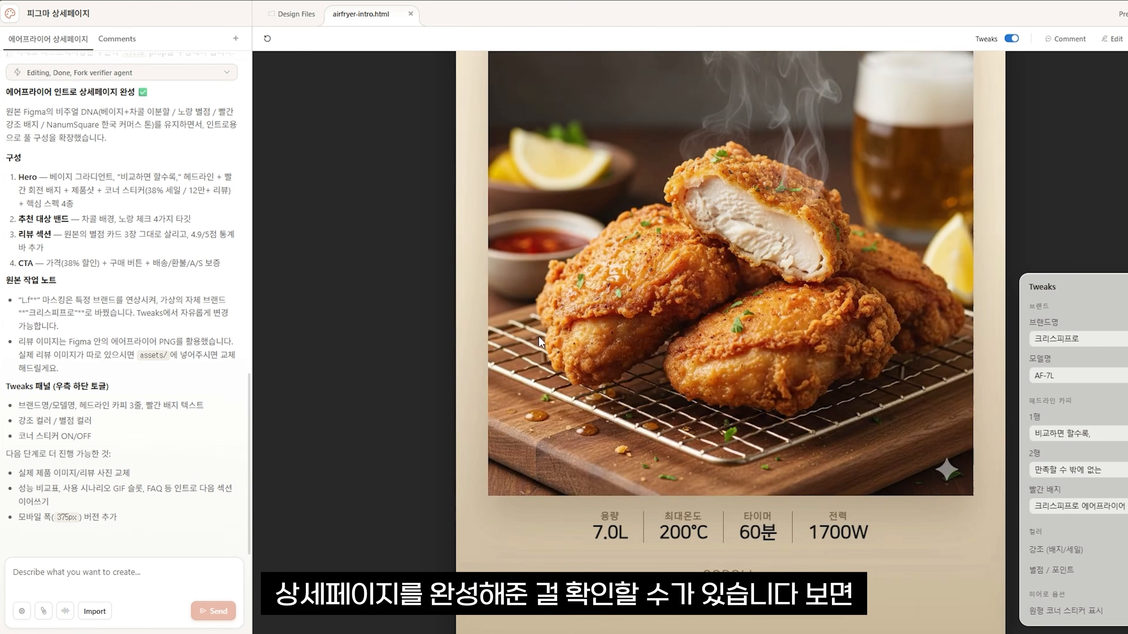
{"action": "scroll", "coordinate": [536, 351], "scroll_direction": "down", "scroll_amount": 1}
{"action": "scroll", "coordinate": [584, 363], "scroll_direction": "up", "scroll_amount": 3}
{"action": "scroll", "coordinate": [632, 371], "scroll_direction": "down", "scroll_amount": 7}
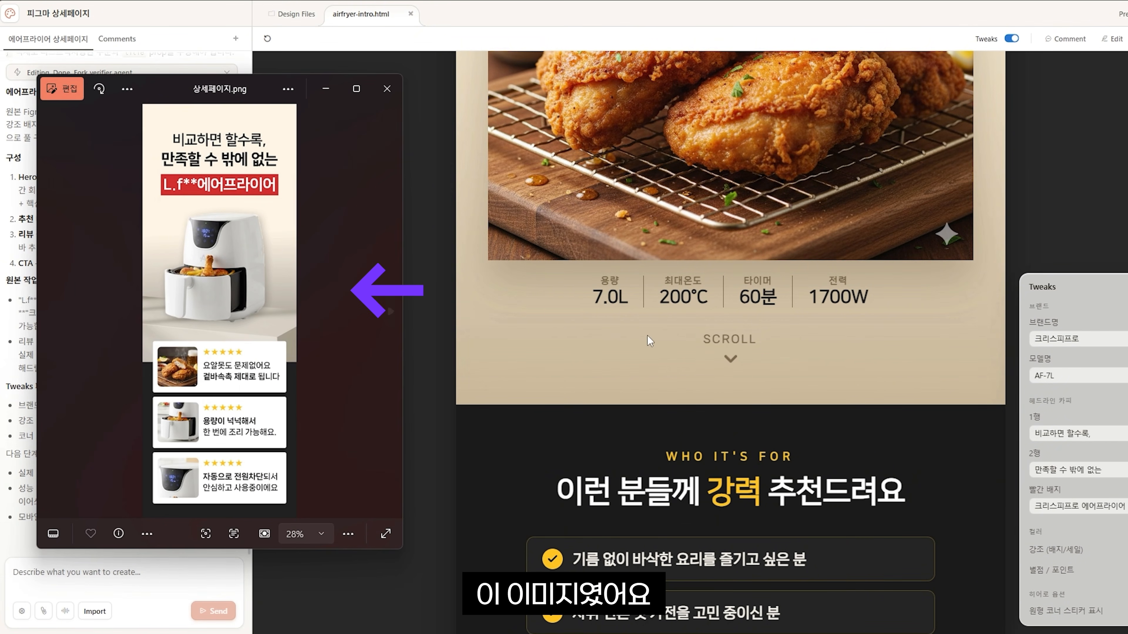
Compare the whole generated page with the source image 상세페이지.png, and close the image.
{"action": "scroll", "coordinate": [711, 350], "scroll_direction": "up", "scroll_amount": 6}
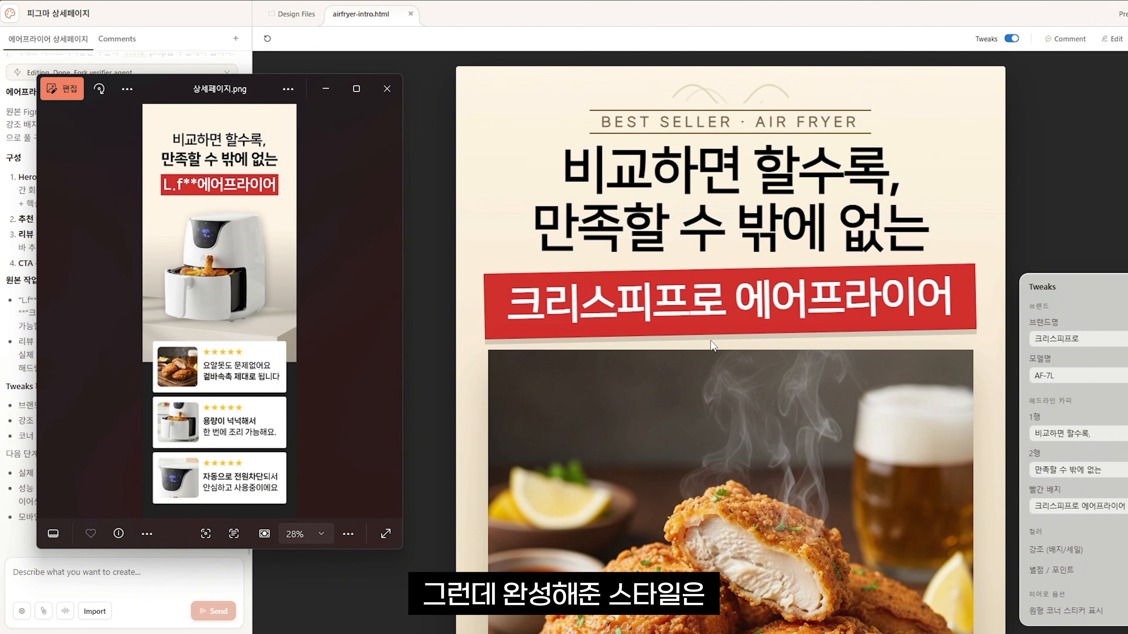
{"action": "scroll", "coordinate": [710, 342], "scroll_direction": "down", "scroll_amount": 8}
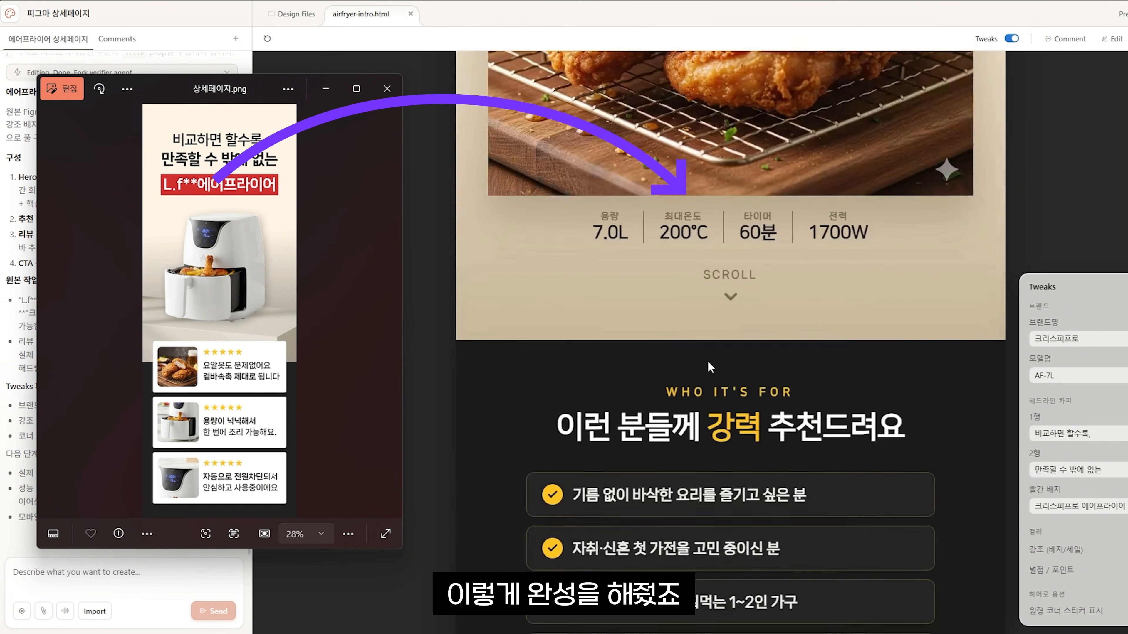
{"action": "scroll", "coordinate": [708, 376], "scroll_direction": "down", "scroll_amount": 10}
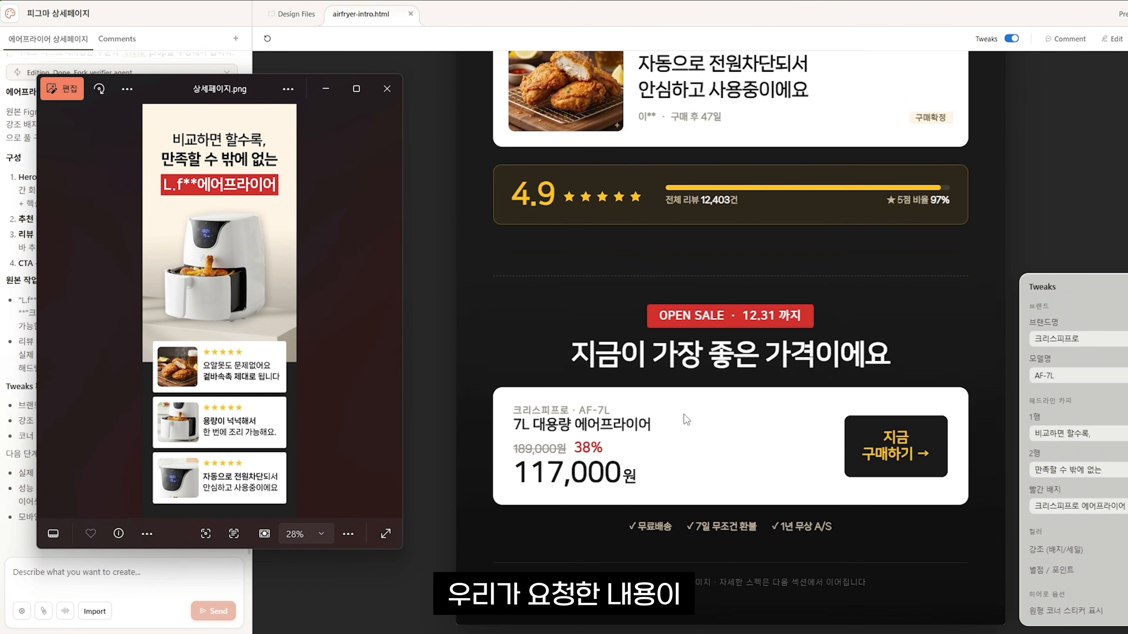
{"action": "scroll", "coordinate": [701, 424], "scroll_direction": "up", "scroll_amount": 6}
{"action": "scroll", "coordinate": [674, 409], "scroll_direction": "up", "scroll_amount": 3}
{"action": "left_click", "coordinate": [387, 89]}
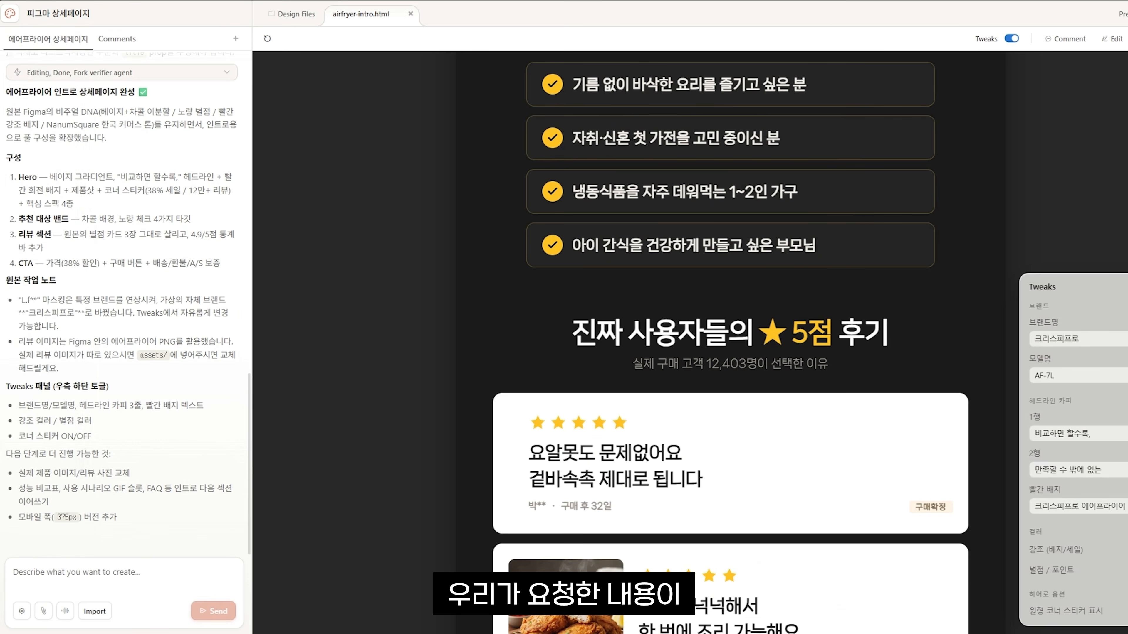
Go back to the original prompt in the chat and place 상세페이지.png beside the page to compare headline and target sections.
{"action": "scroll", "coordinate": [143, 222], "scroll_direction": "up", "scroll_amount": 5}
{"action": "scroll", "coordinate": [143, 222], "scroll_direction": "up", "scroll_amount": 10}
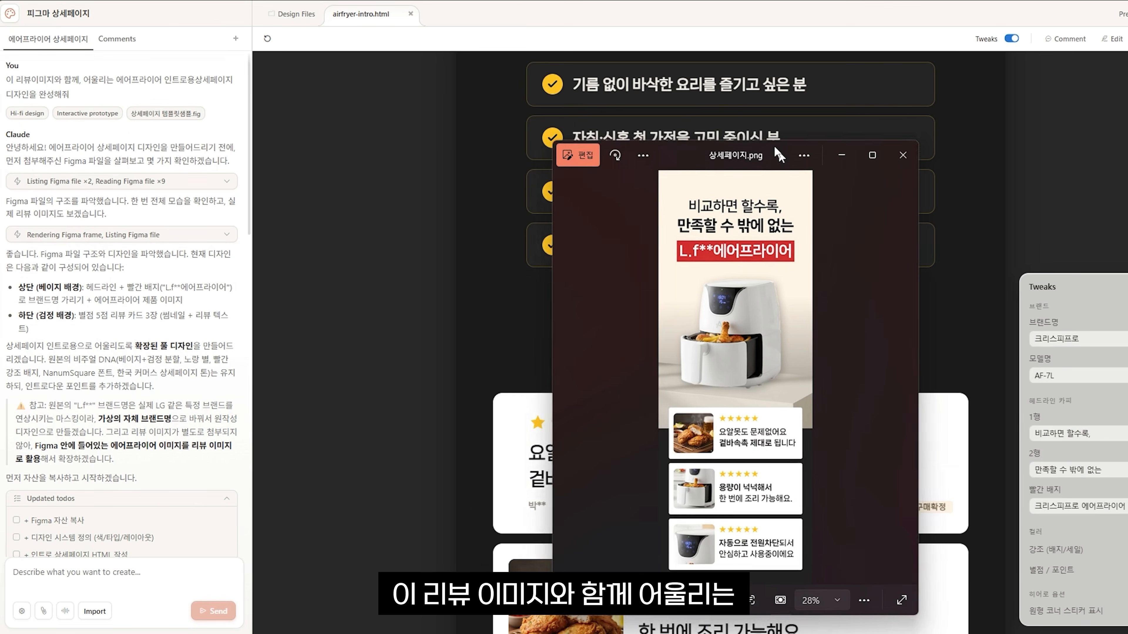
{"action": "key", "text": "alt+Tab"}
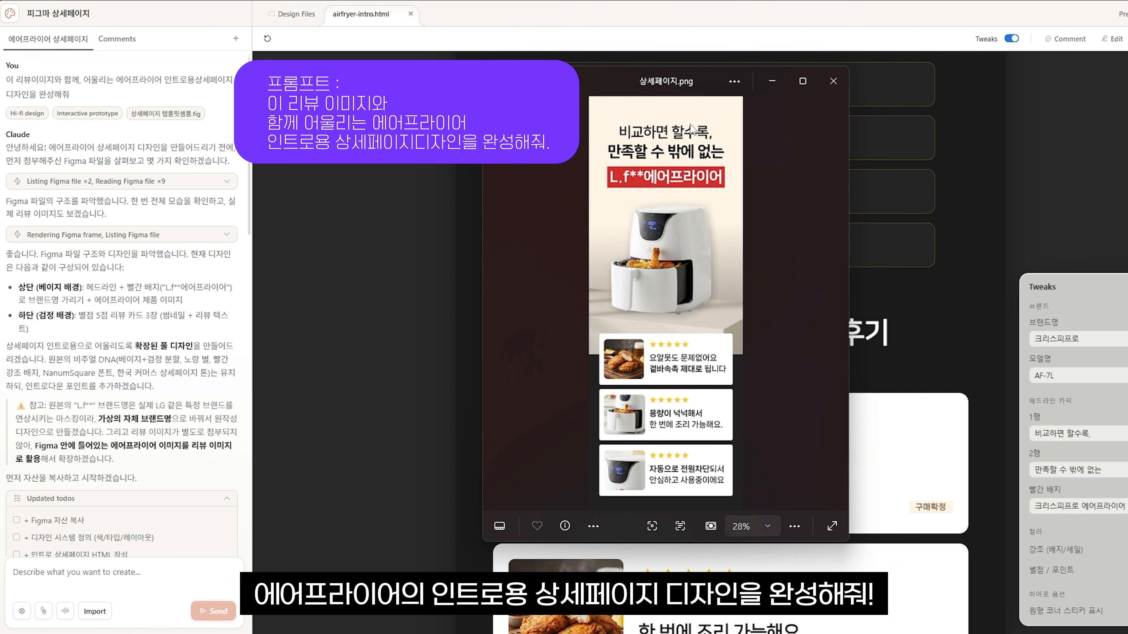
{"action": "left_click_drag", "start_coordinate": [676, 97], "coordinate": [262, 175]}
{"action": "scroll", "coordinate": [760, 340], "scroll_direction": "up", "scroll_amount": 15}
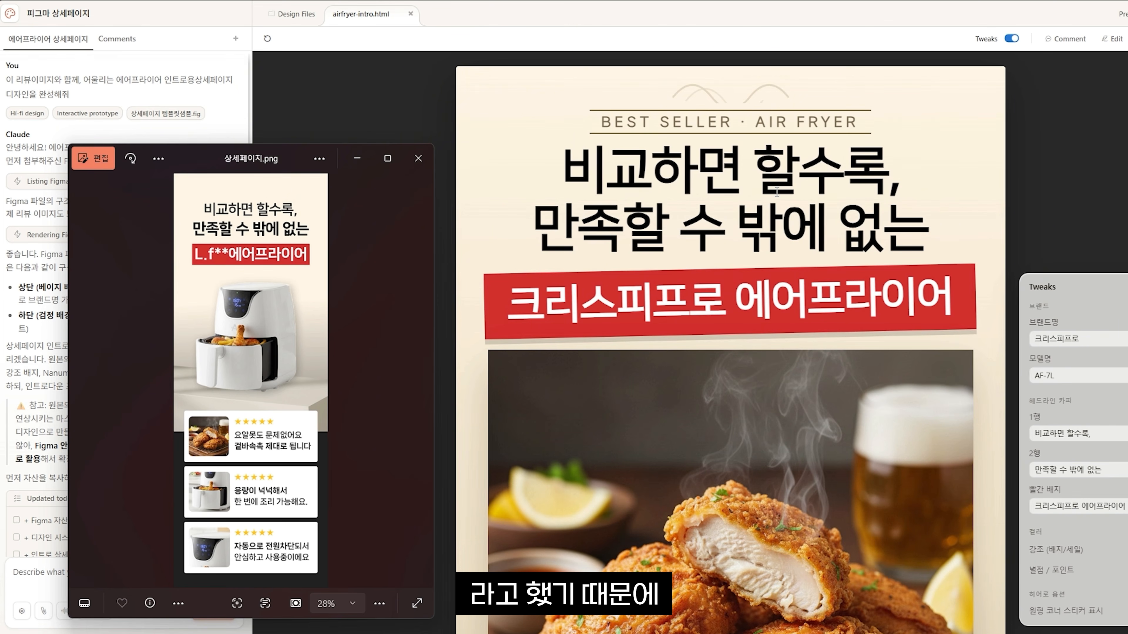
{"action": "scroll", "coordinate": [768, 183], "scroll_direction": "down", "scroll_amount": 20}
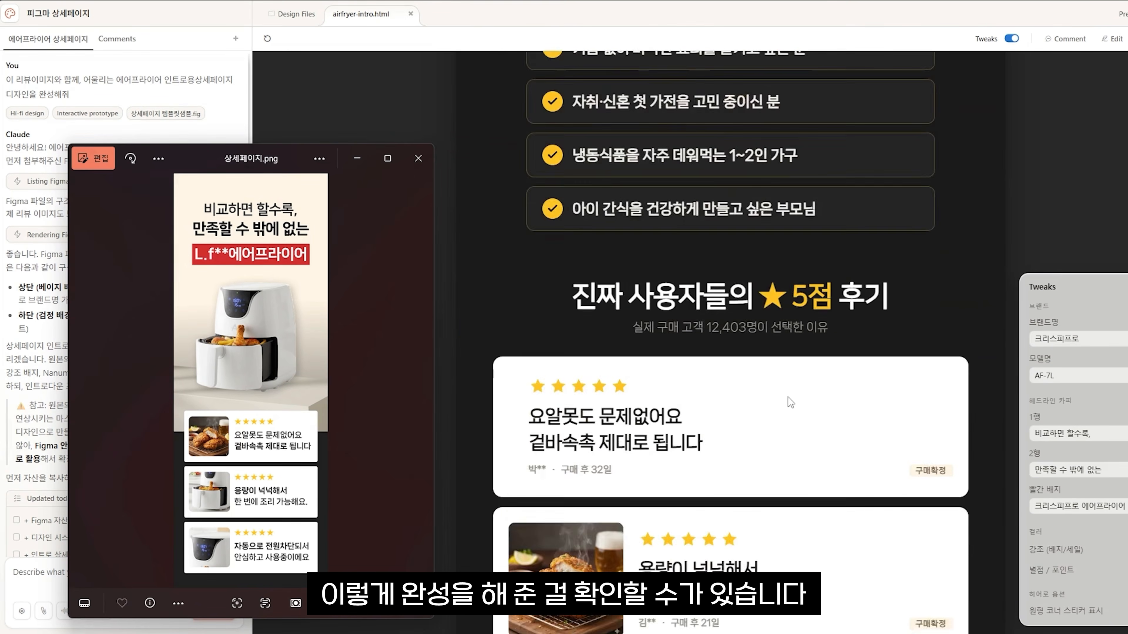
{"action": "scroll", "coordinate": [790, 406], "scroll_direction": "up", "scroll_amount": 10}
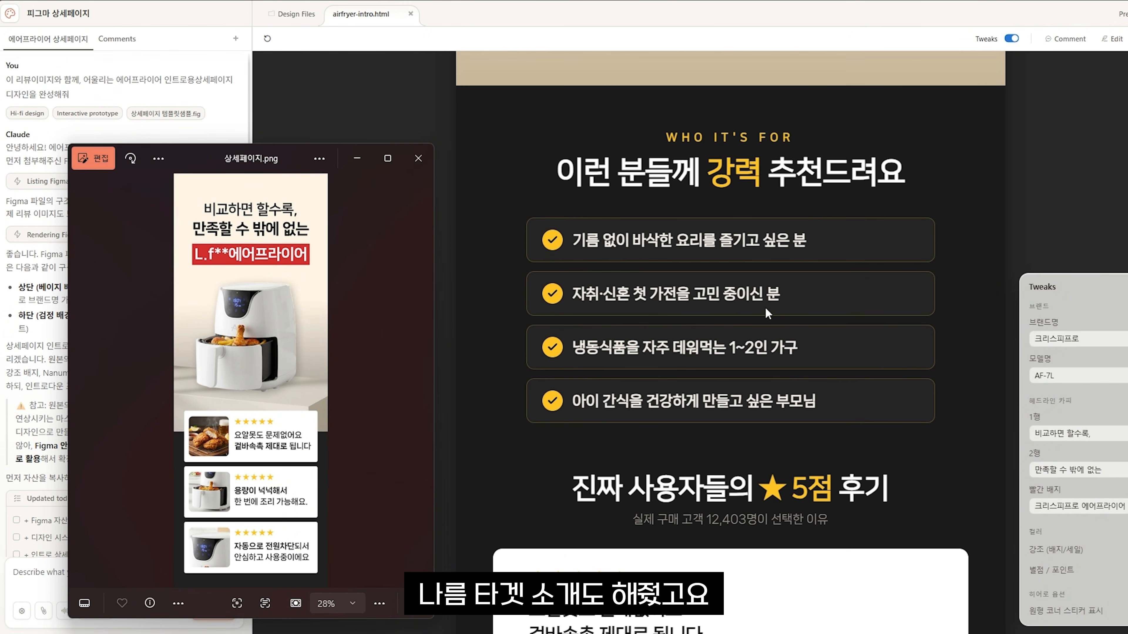
Compare the page's review cards and hero picture with those in 상세페이지.png, and close the image.
{"action": "scroll", "coordinate": [767, 313], "scroll_direction": "down", "scroll_amount": 8}
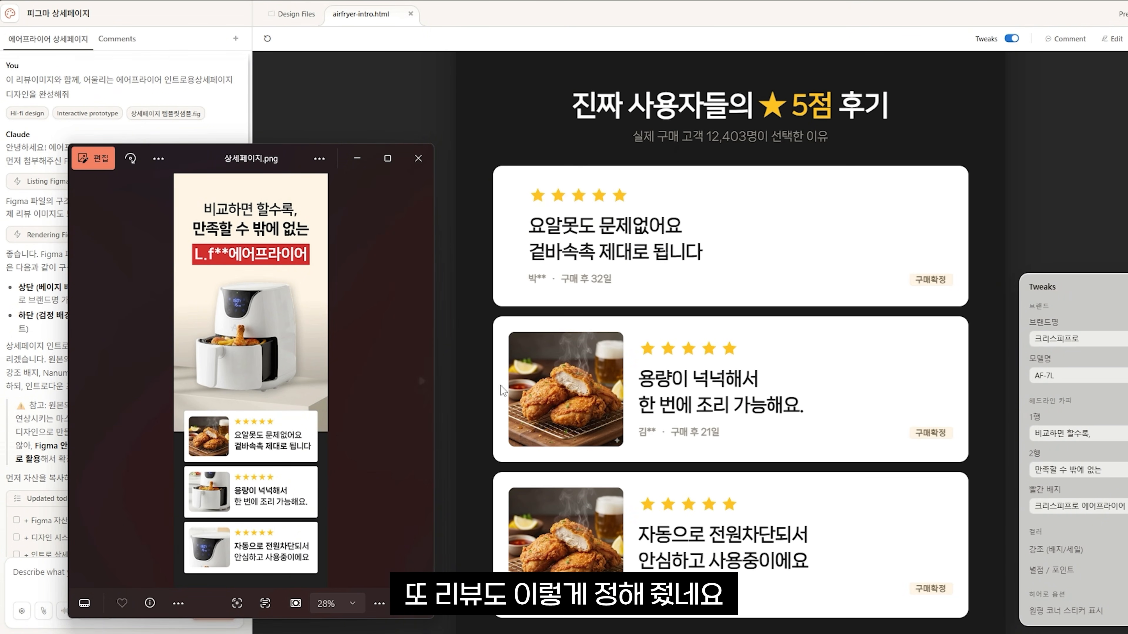
{"action": "scroll", "coordinate": [574, 234], "scroll_direction": "down", "scroll_amount": 3}
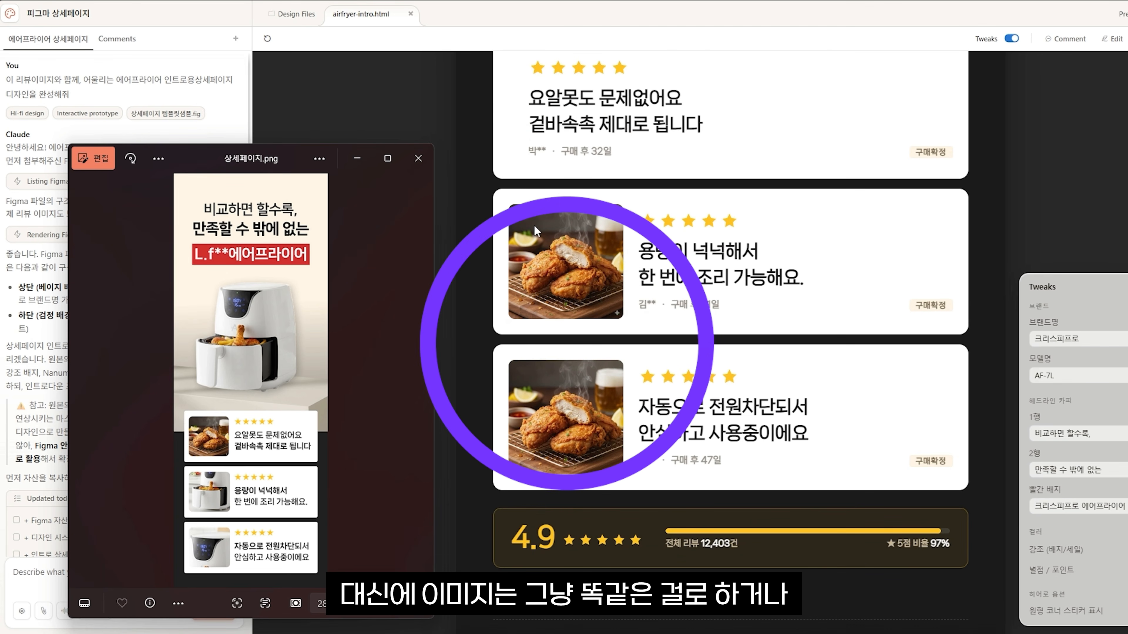
{"action": "scroll", "coordinate": [536, 231], "scroll_direction": "up", "scroll_amount": 3}
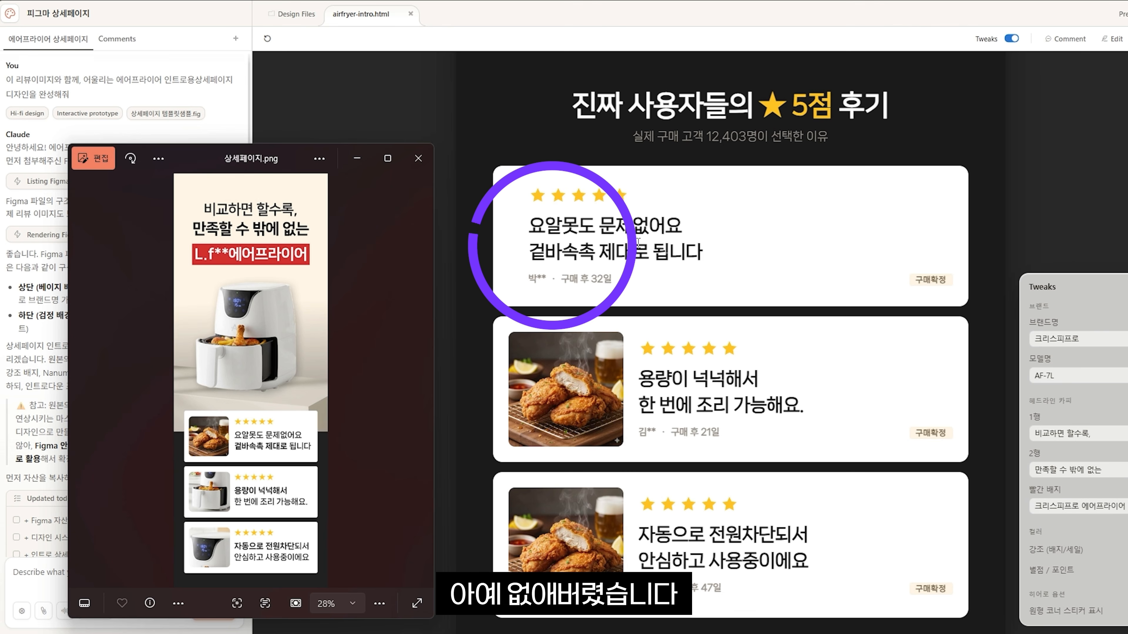
{"action": "scroll", "coordinate": [638, 242], "scroll_direction": "down", "scroll_amount": 6}
{"action": "scroll", "coordinate": [819, 437], "scroll_direction": "up", "scroll_amount": 20}
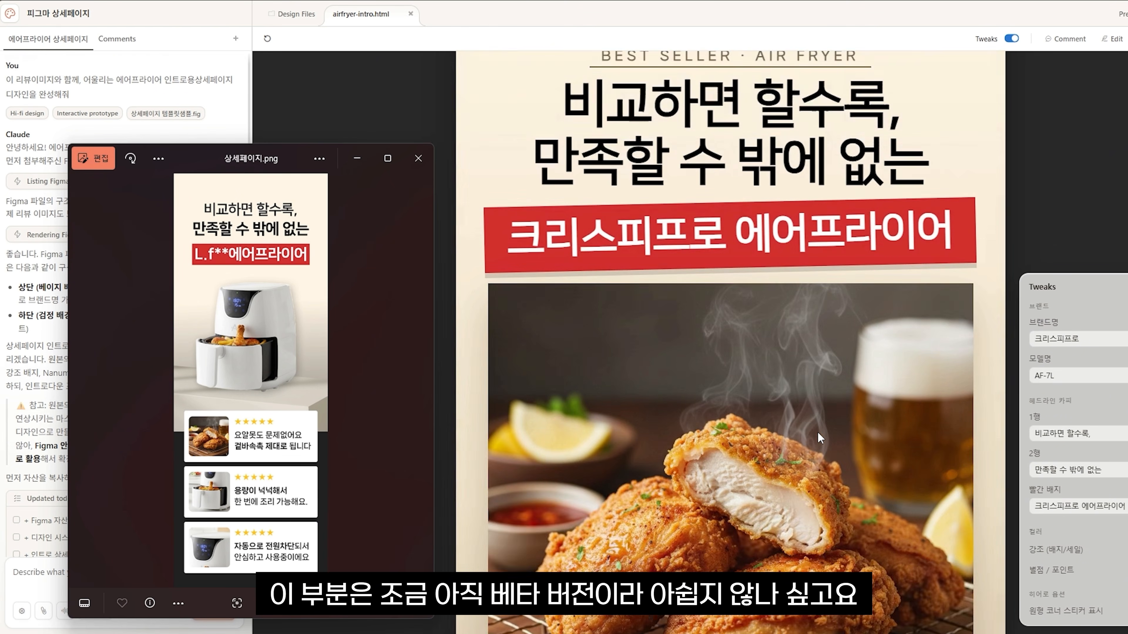
{"action": "scroll", "coordinate": [819, 437], "scroll_direction": "up", "scroll_amount": 2}
{"action": "left_click_drag", "start_coordinate": [276, 157], "coordinate": [489, 149]}
{"action": "key", "text": "alt+F4"}
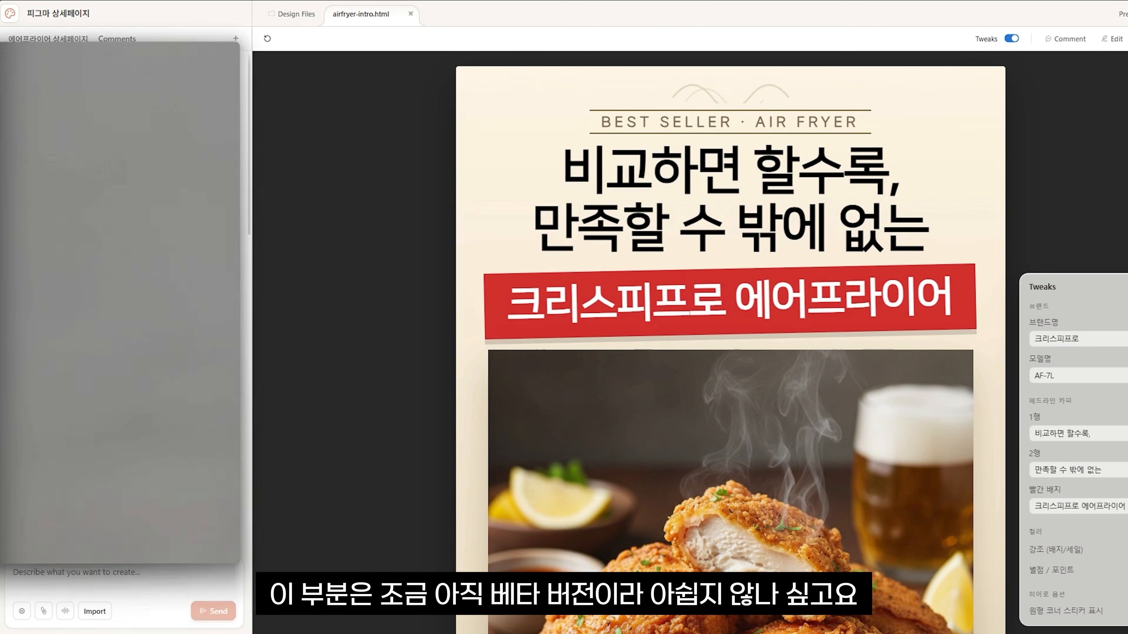
Test the "지금 구매하기" purchase button at the end of the generated page and dismiss its pop-up.
{"action": "scroll", "coordinate": [531, 180], "scroll_direction": "down", "scroll_amount": 20}
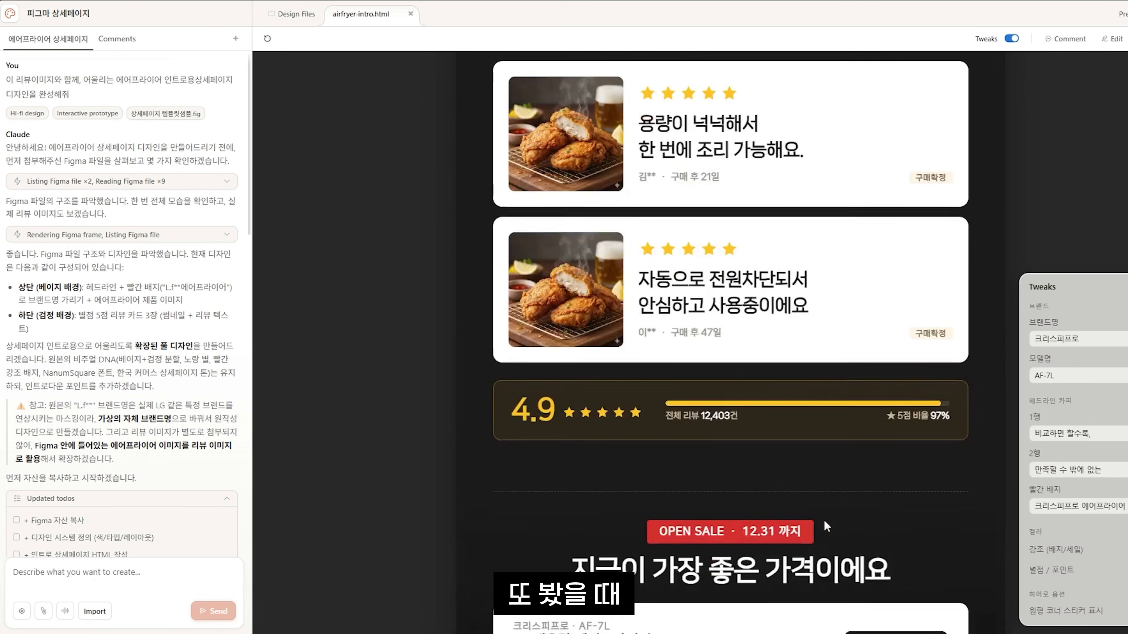
{"action": "scroll", "coordinate": [696, 403], "scroll_direction": "up", "scroll_amount": 4}
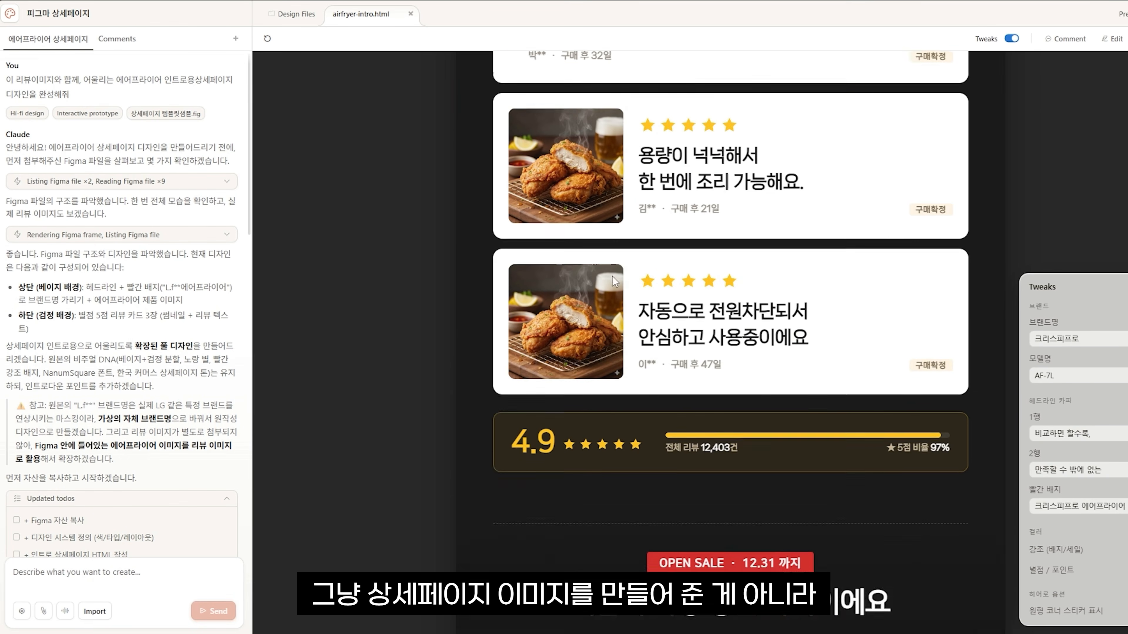
{"action": "scroll", "coordinate": [826, 394], "scroll_direction": "down", "scroll_amount": 4}
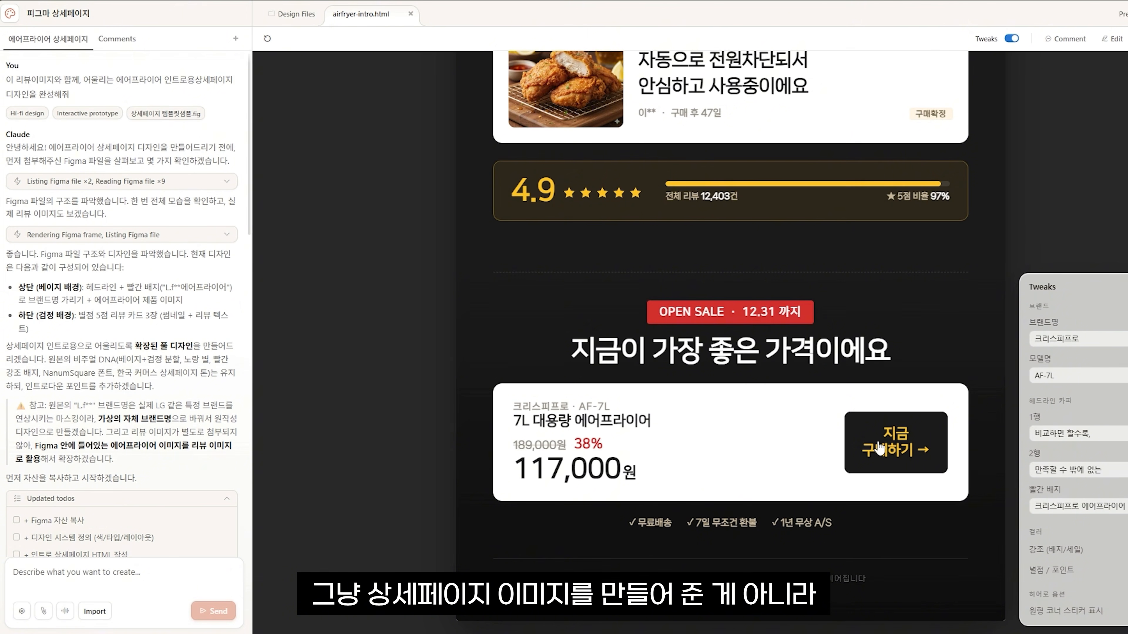
{"action": "left_click", "coordinate": [862, 450]}
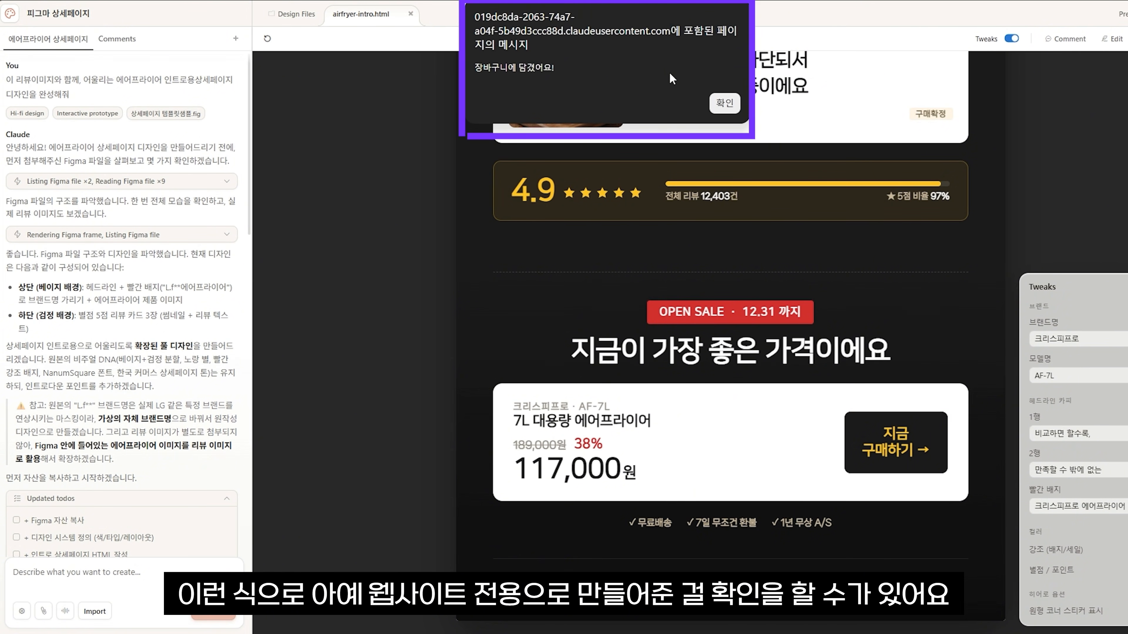
{"action": "left_click", "coordinate": [717, 104]}
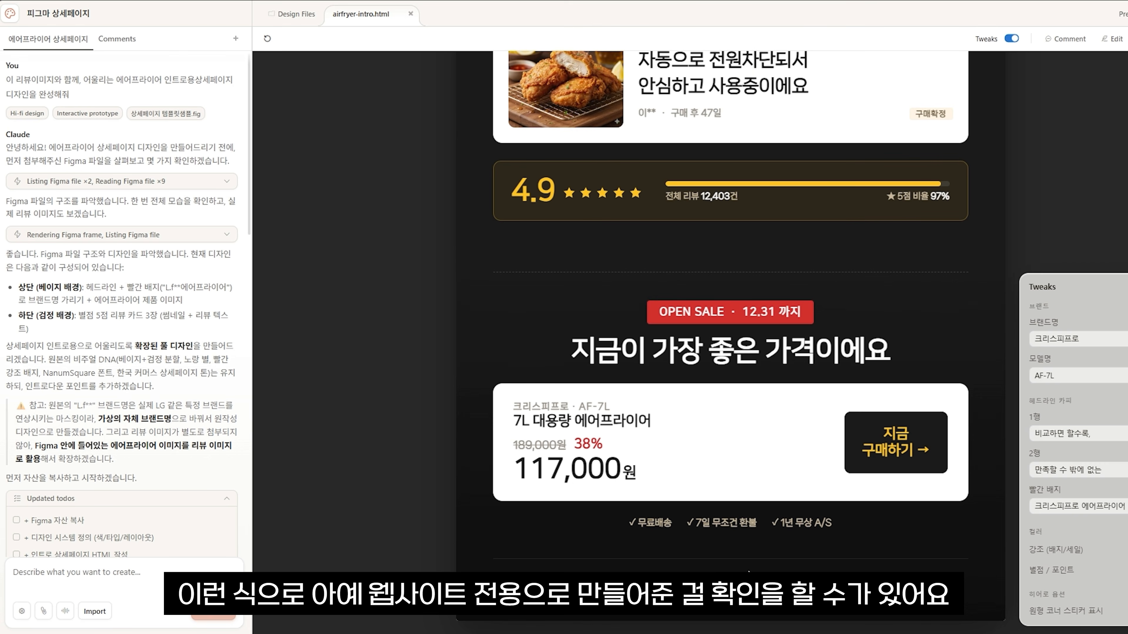
Look over the page once more and read the chat's design system notes on color, typography and layout.
{"action": "scroll", "coordinate": [643, 501], "scroll_direction": "up", "scroll_amount": 20}
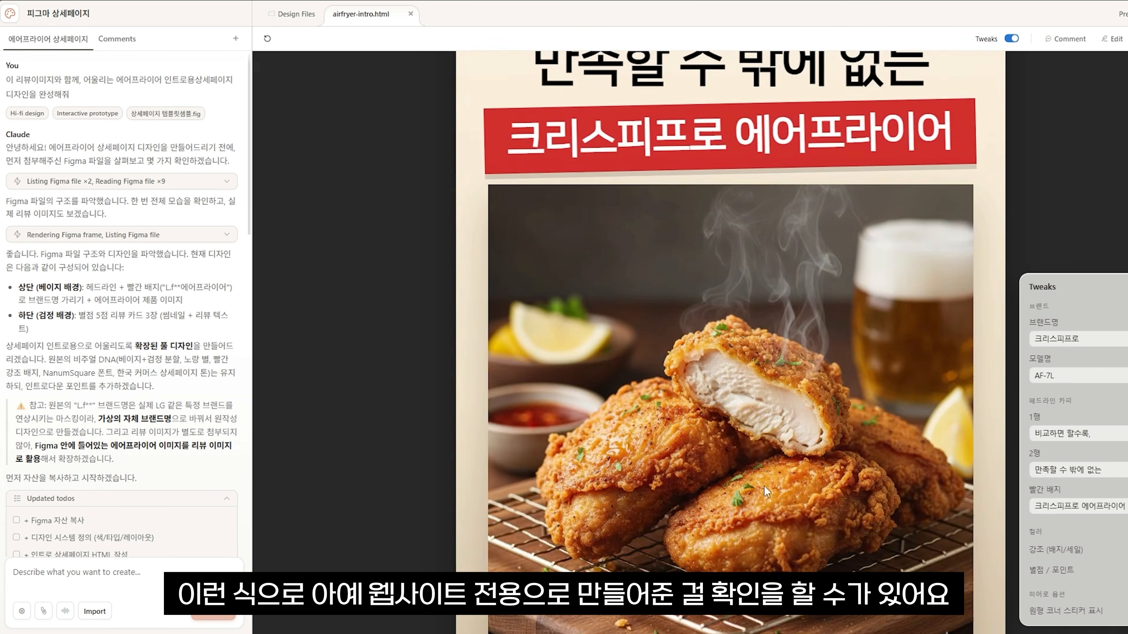
{"action": "scroll", "coordinate": [904, 364], "scroll_direction": "down", "scroll_amount": 20}
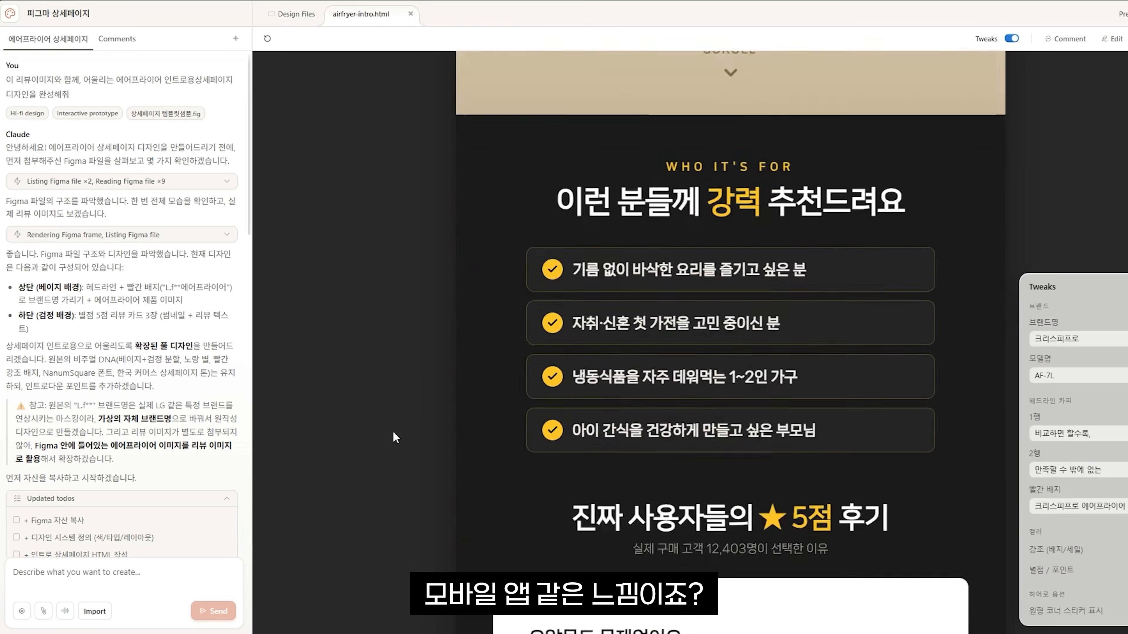
{"action": "scroll", "coordinate": [114, 244], "scroll_direction": "up", "scroll_amount": 2}
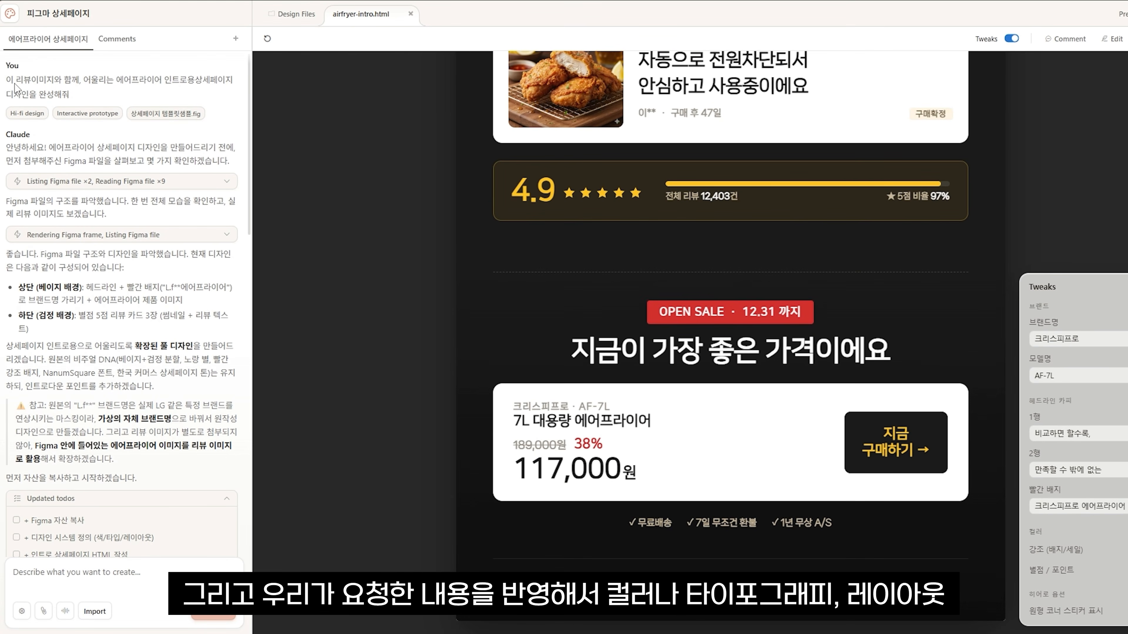
{"action": "left_click_drag", "start_coordinate": [6, 81], "coordinate": [70, 95]}
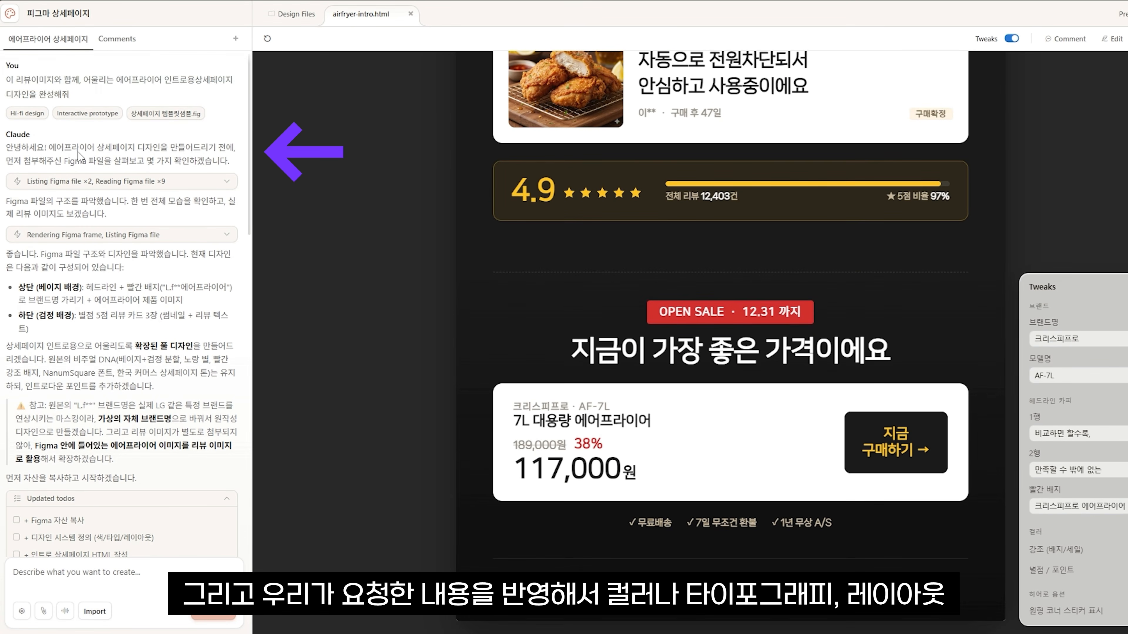
{"action": "scroll", "coordinate": [42, 187], "scroll_direction": "down", "scroll_amount": 10}
{"action": "scroll", "coordinate": [92, 218], "scroll_direction": "down", "scroll_amount": 9}
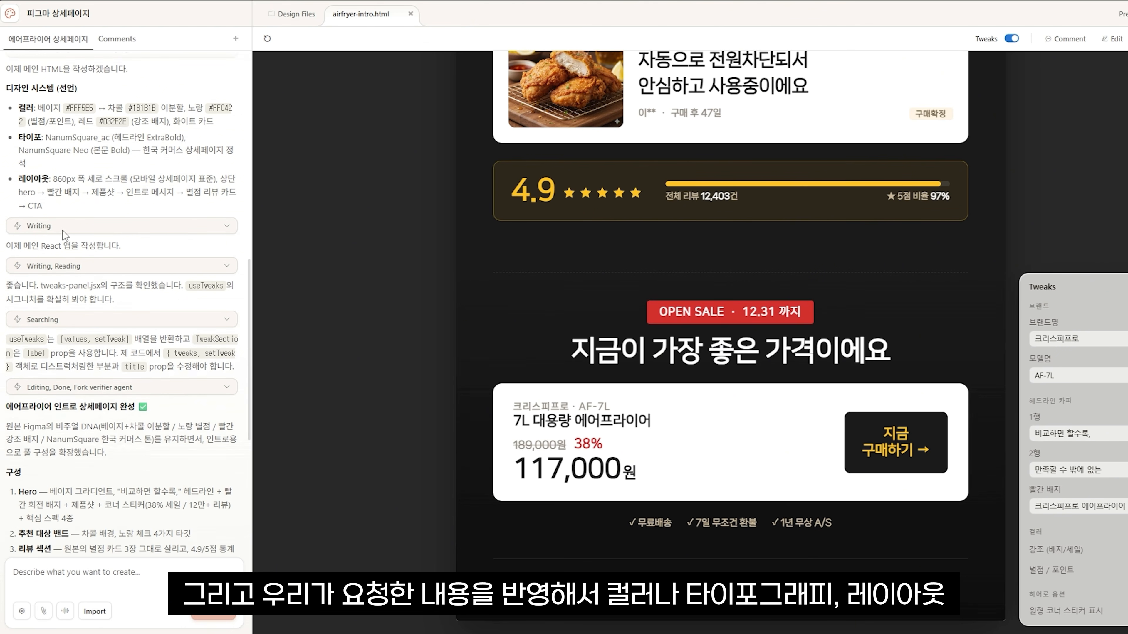
Read the chat's summary of the page composition and check the hero, target, review and purchase sections of the page against it.
{"action": "scroll", "coordinate": [125, 277], "scroll_direction": "down", "scroll_amount": 2}
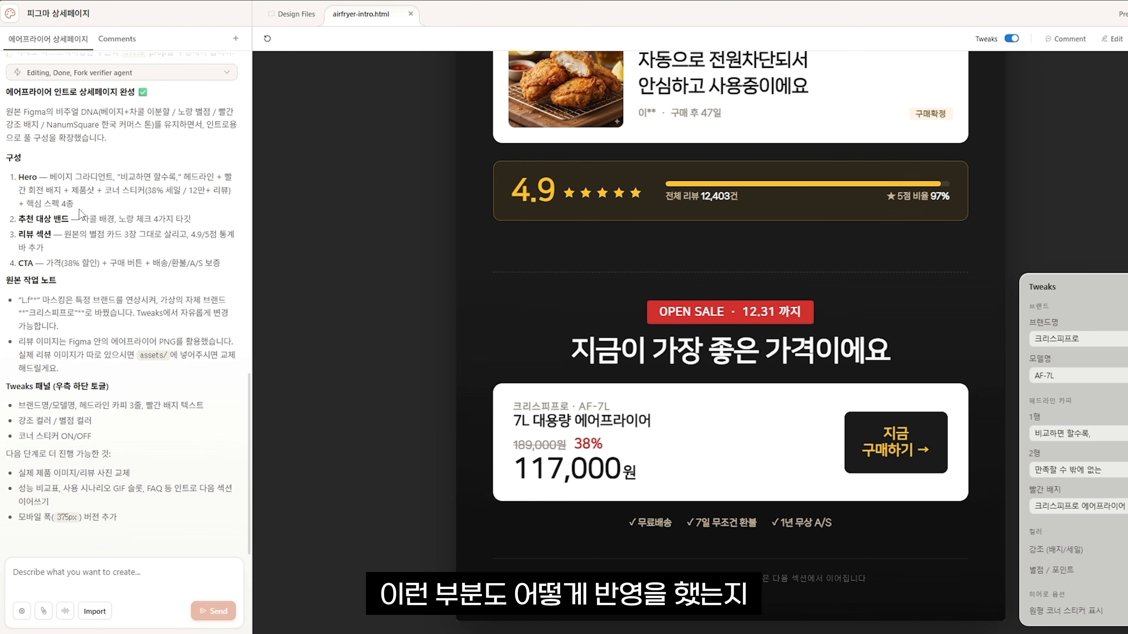
{"action": "scroll", "coordinate": [446, 263], "scroll_direction": "up", "scroll_amount": 5}
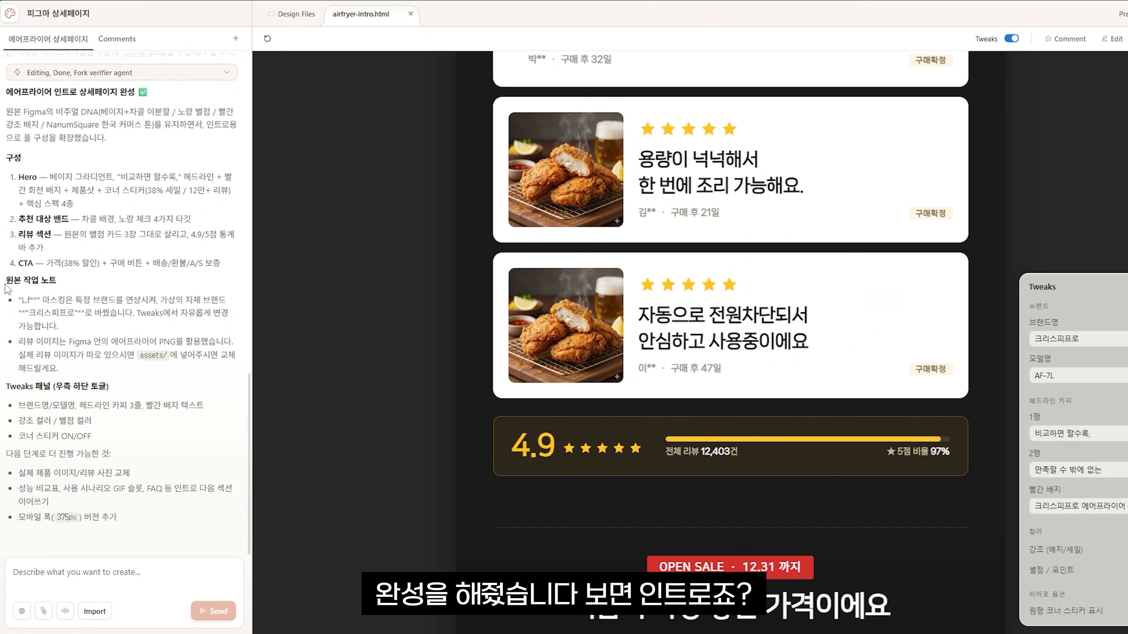
{"action": "scroll", "coordinate": [468, 368], "scroll_direction": "up", "scroll_amount": 20}
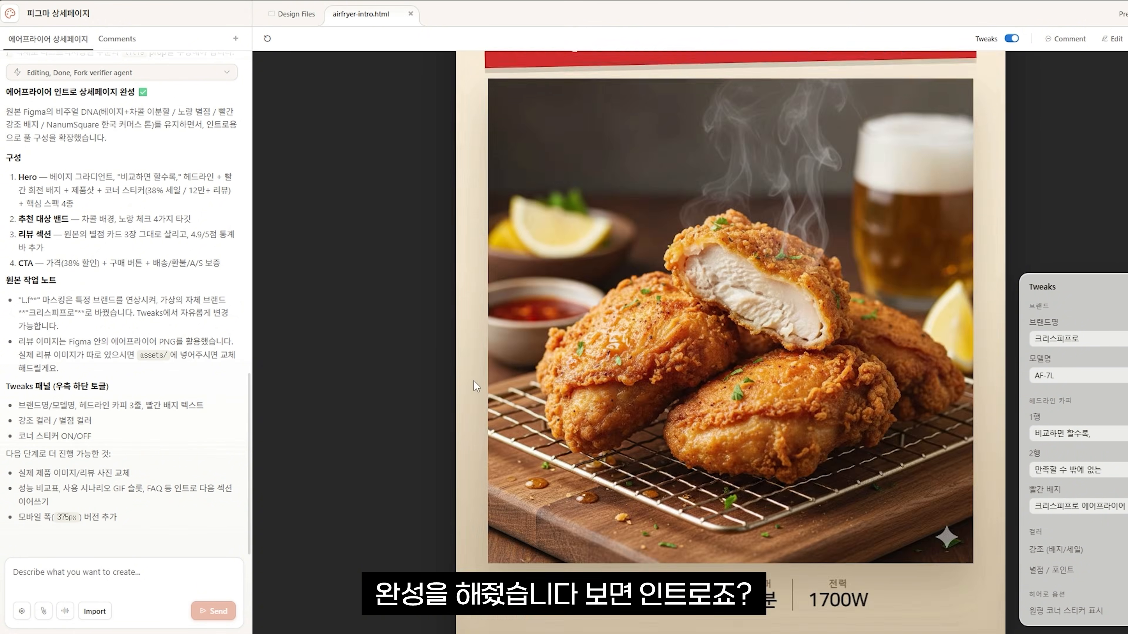
{"action": "scroll", "coordinate": [730, 232], "scroll_direction": "down", "scroll_amount": 12}
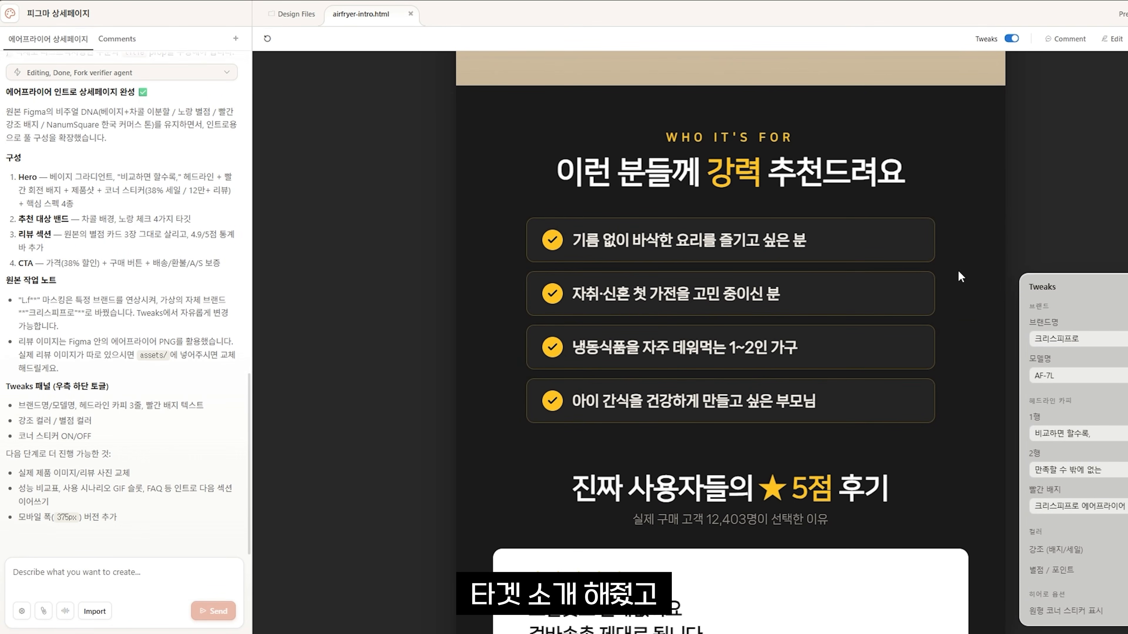
{"action": "scroll", "coordinate": [616, 236], "scroll_direction": "down", "scroll_amount": 5}
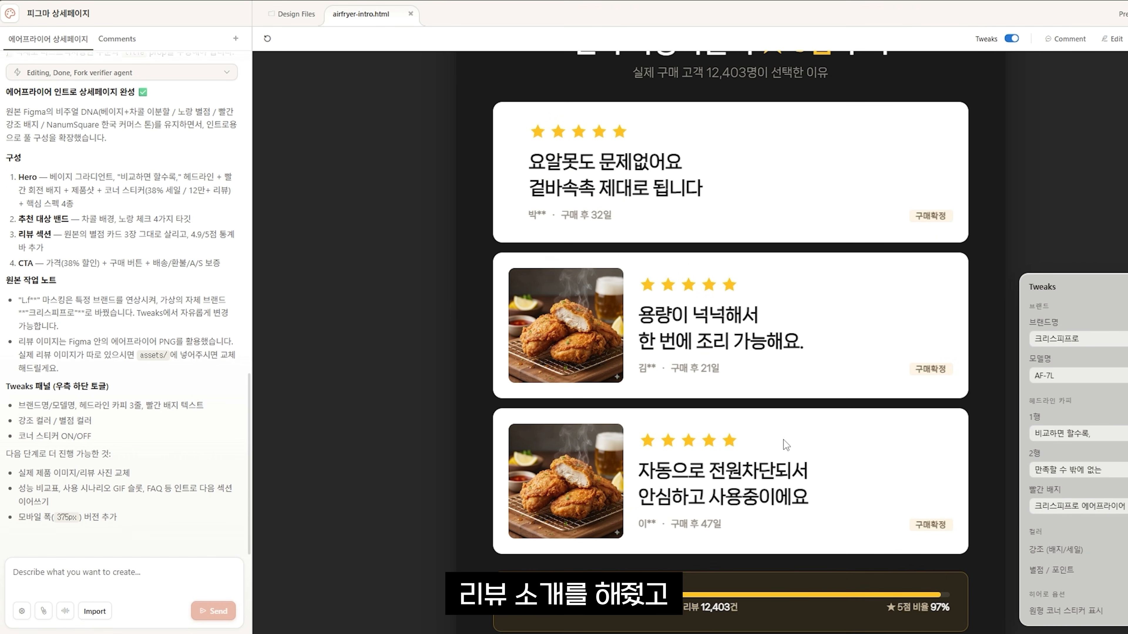
{"action": "scroll", "coordinate": [781, 444], "scroll_direction": "down", "scroll_amount": 10}
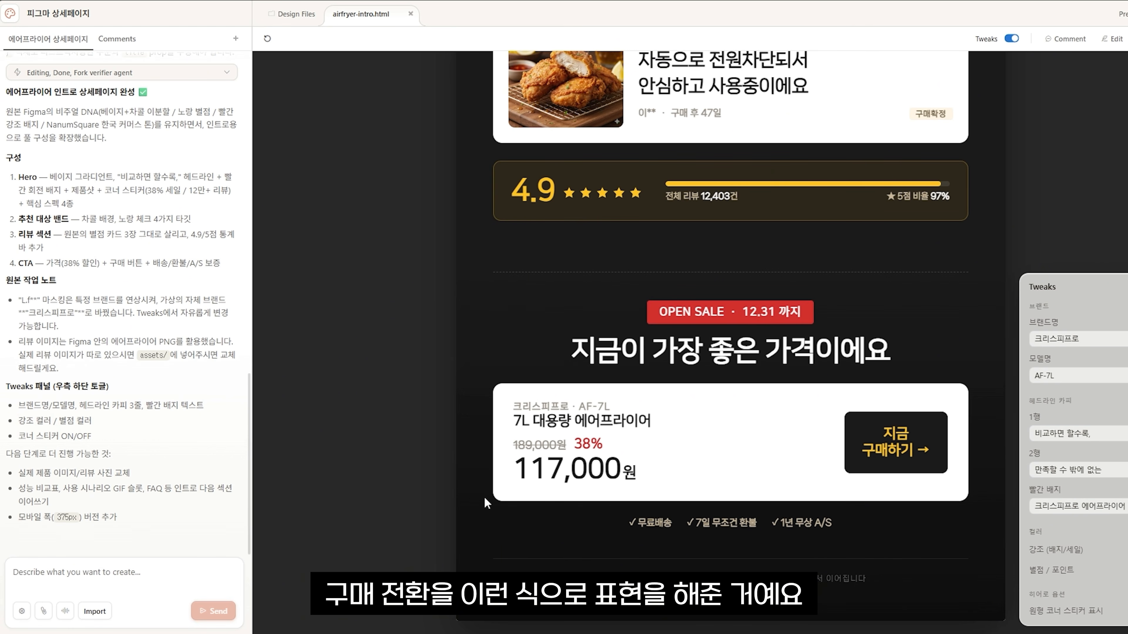
Return to the page's hero, reread the original prompt in the chat, and review the page through to its purchase section.
{"action": "scroll", "coordinate": [536, 348], "scroll_direction": "up", "scroll_amount": 10}
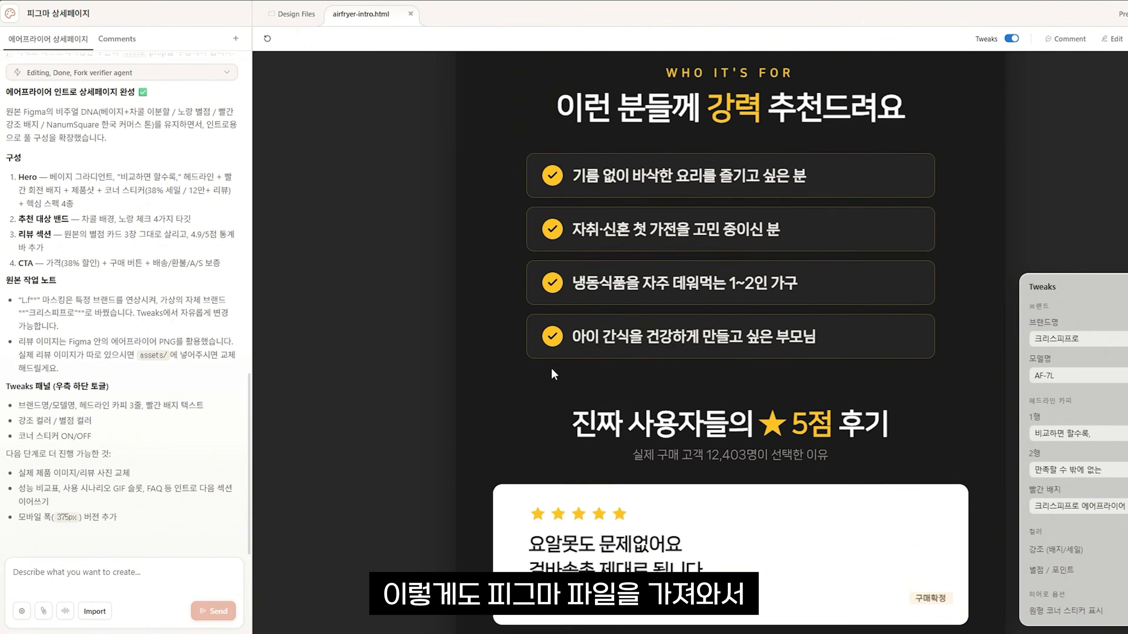
{"action": "scroll", "coordinate": [552, 374], "scroll_direction": "up", "scroll_amount": 8}
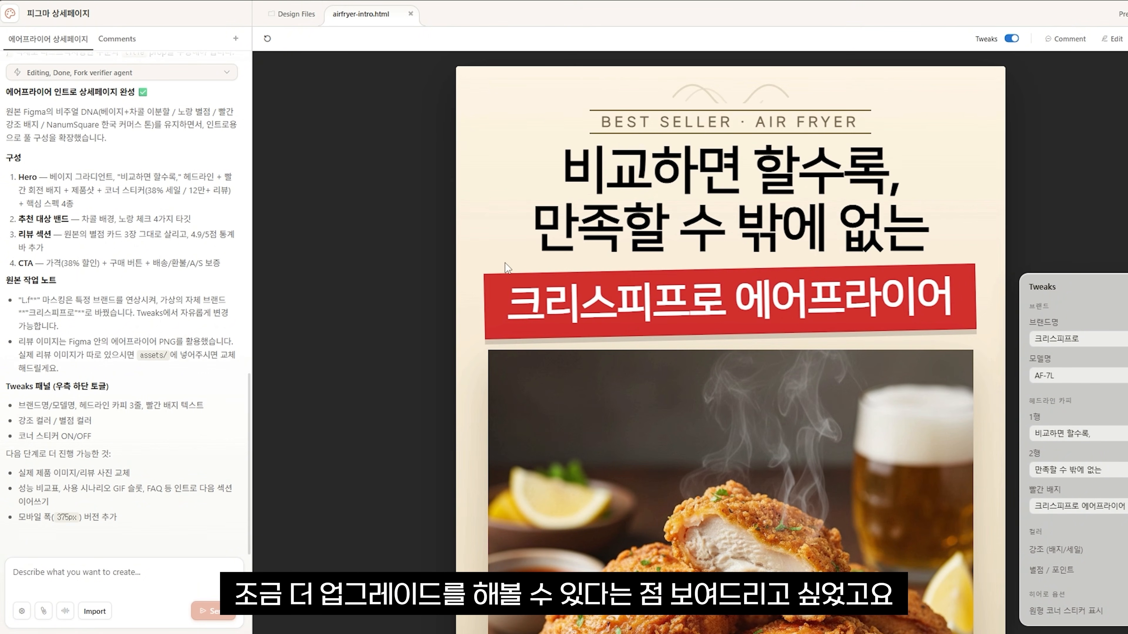
{"action": "scroll", "coordinate": [67, 115], "scroll_direction": "up", "scroll_amount": 15}
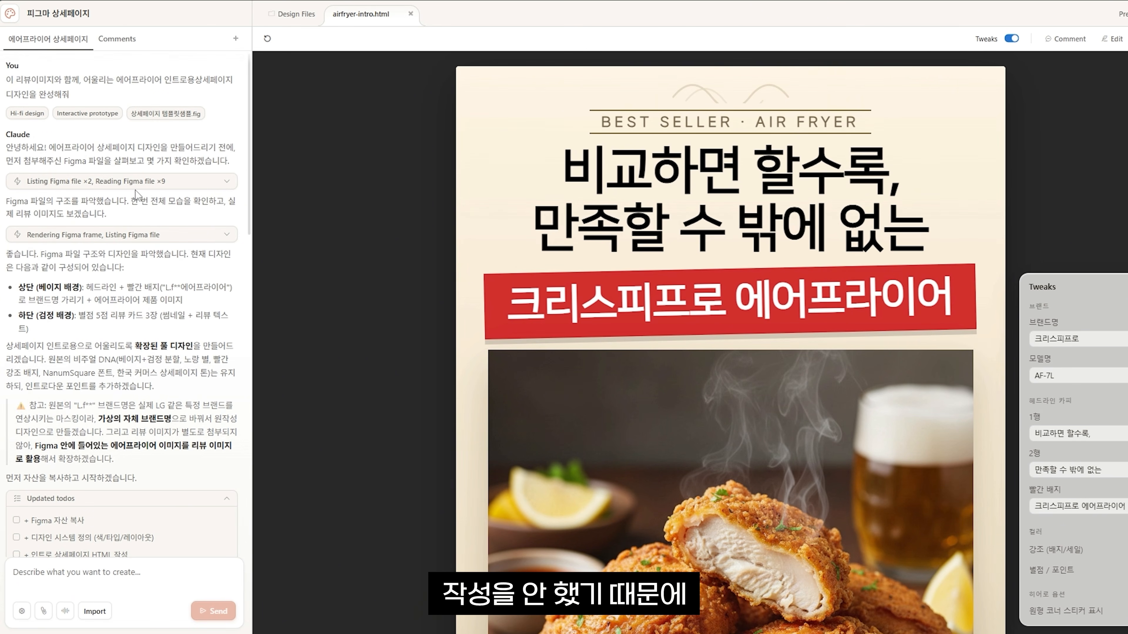
{"action": "scroll", "coordinate": [470, 276], "scroll_direction": "down", "scroll_amount": 10}
{"action": "scroll", "coordinate": [468, 271], "scroll_direction": "down", "scroll_amount": 15}
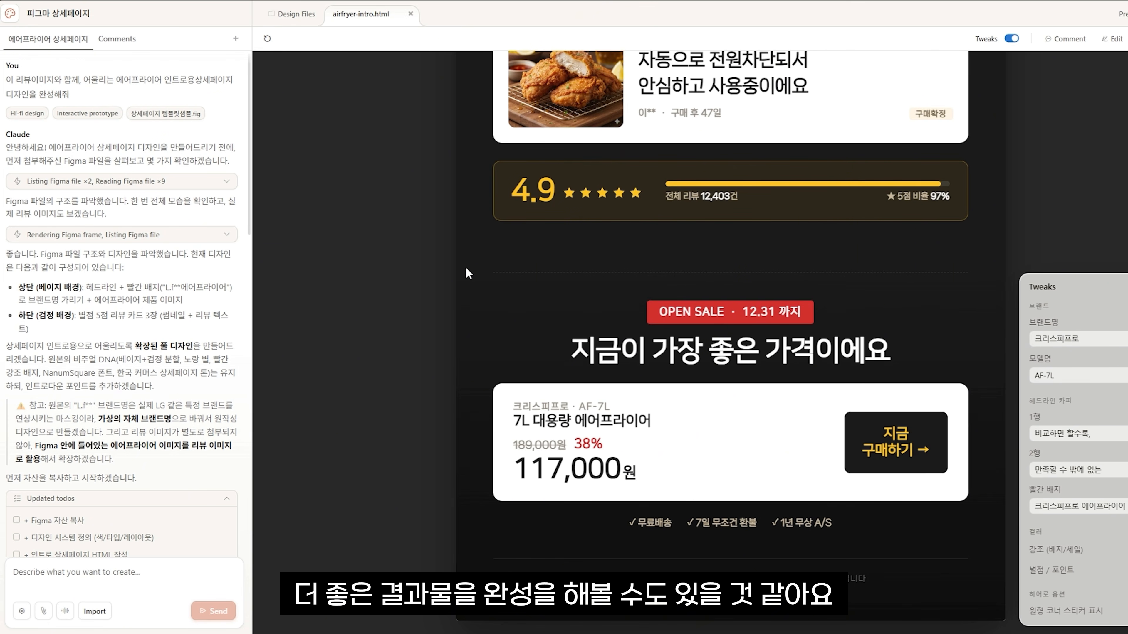
Bring 상세페이지.png back beside the page and compare its layout with the generated purchase, review and hero sections.
{"action": "key", "text": "alt+Tab"}
{"action": "scroll", "coordinate": [569, 247], "scroll_direction": "up", "scroll_amount": 3}
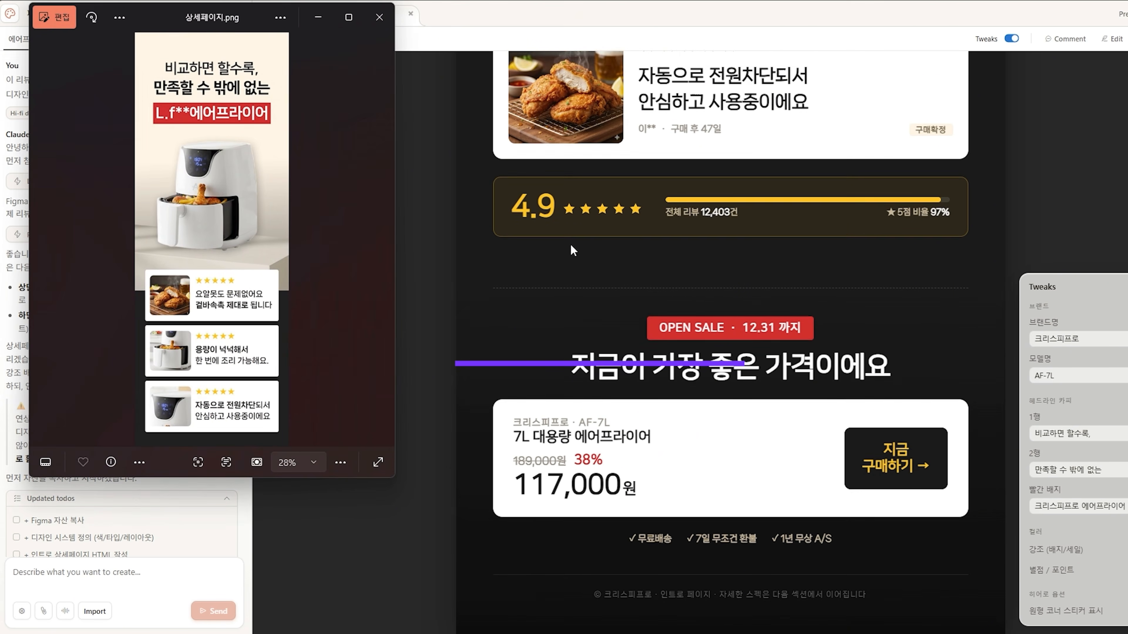
{"action": "scroll", "coordinate": [820, 356], "scroll_direction": "up", "scroll_amount": 3}
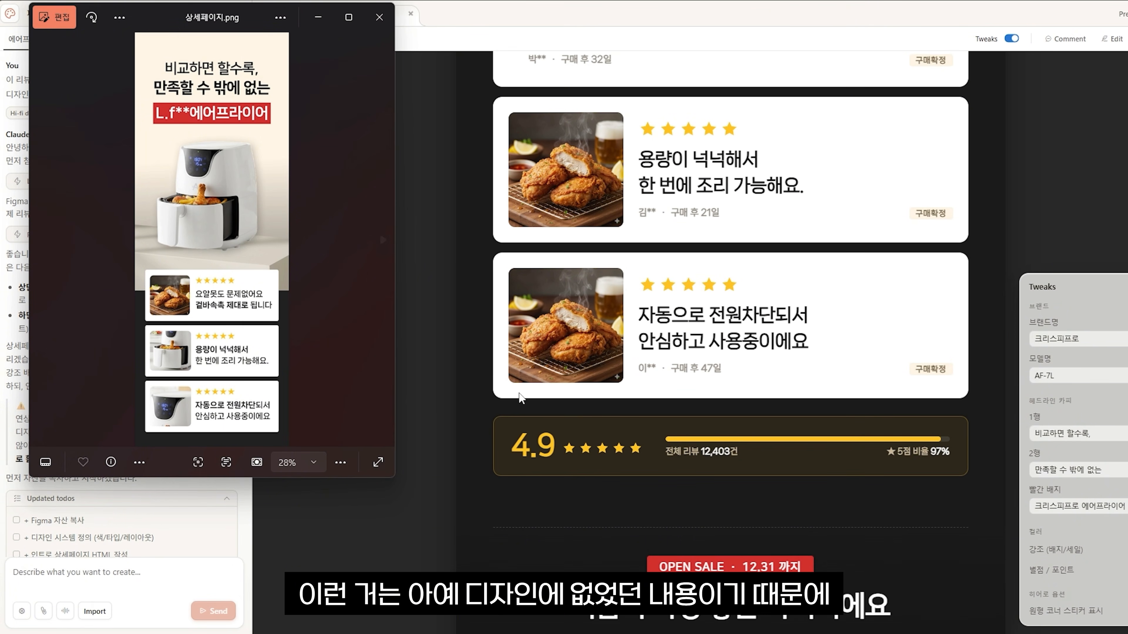
{"action": "scroll", "coordinate": [524, 383], "scroll_direction": "up", "scroll_amount": 15}
{"action": "scroll", "coordinate": [526, 374], "scroll_direction": "up", "scroll_amount": 6}
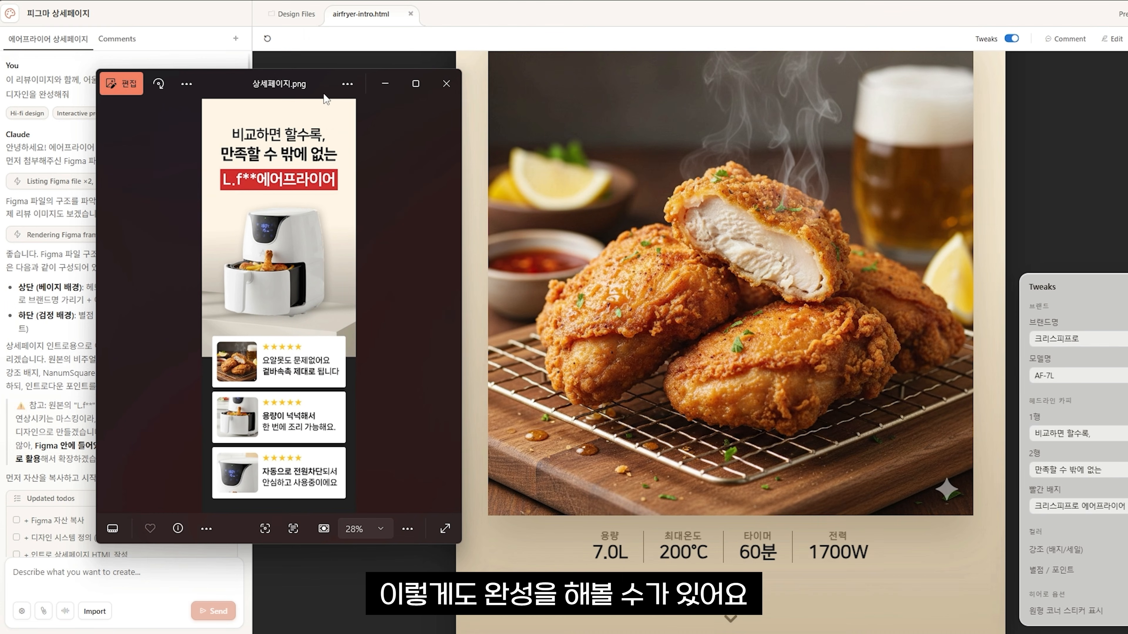
{"action": "left_click_drag", "start_coordinate": [311, 85], "coordinate": [265, 79]}
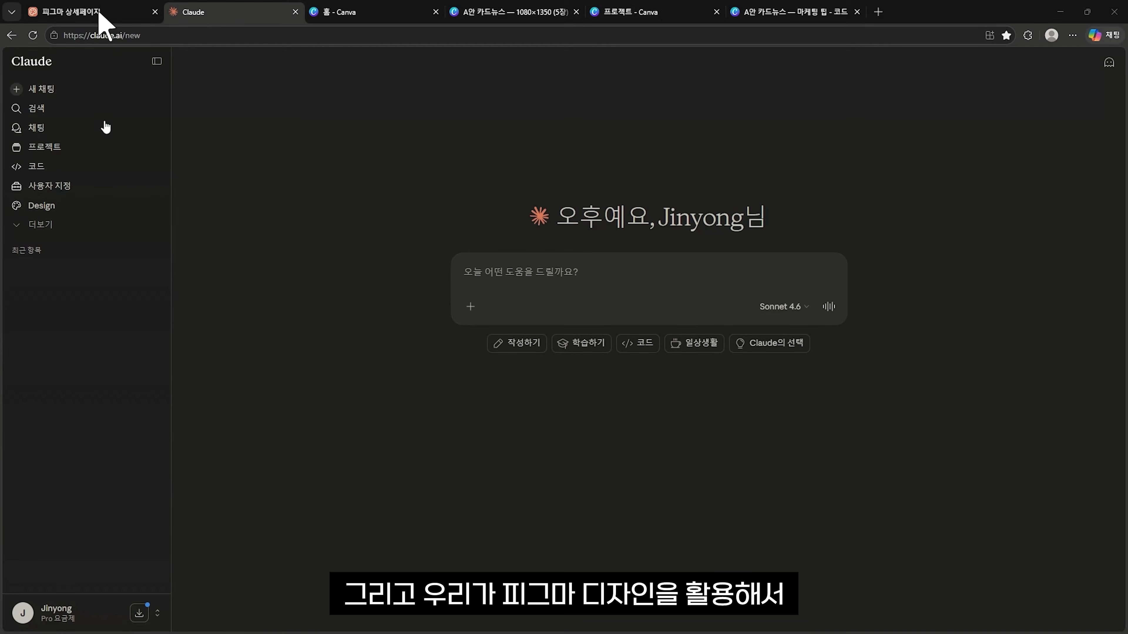
Return to the 피그마 상세페이지 project and look over the page from the headline to the target section.
{"action": "left_click", "coordinate": [103, 13]}
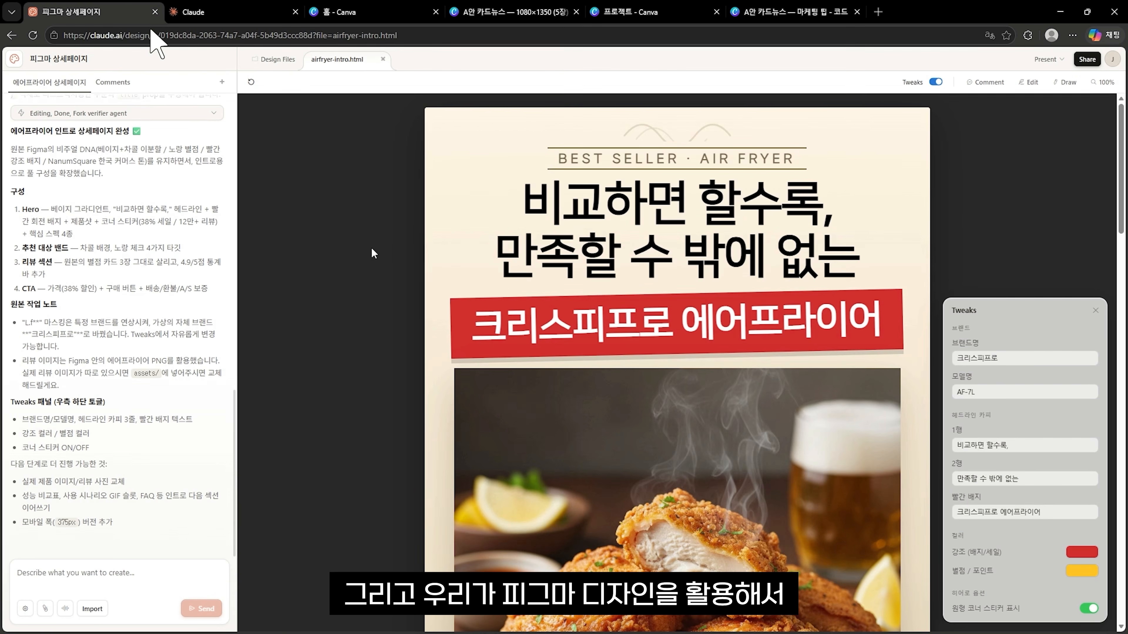
{"action": "scroll", "coordinate": [454, 418], "scroll_direction": "down", "scroll_amount": 5}
{"action": "scroll", "coordinate": [455, 418], "scroll_direction": "down", "scroll_amount": 8}
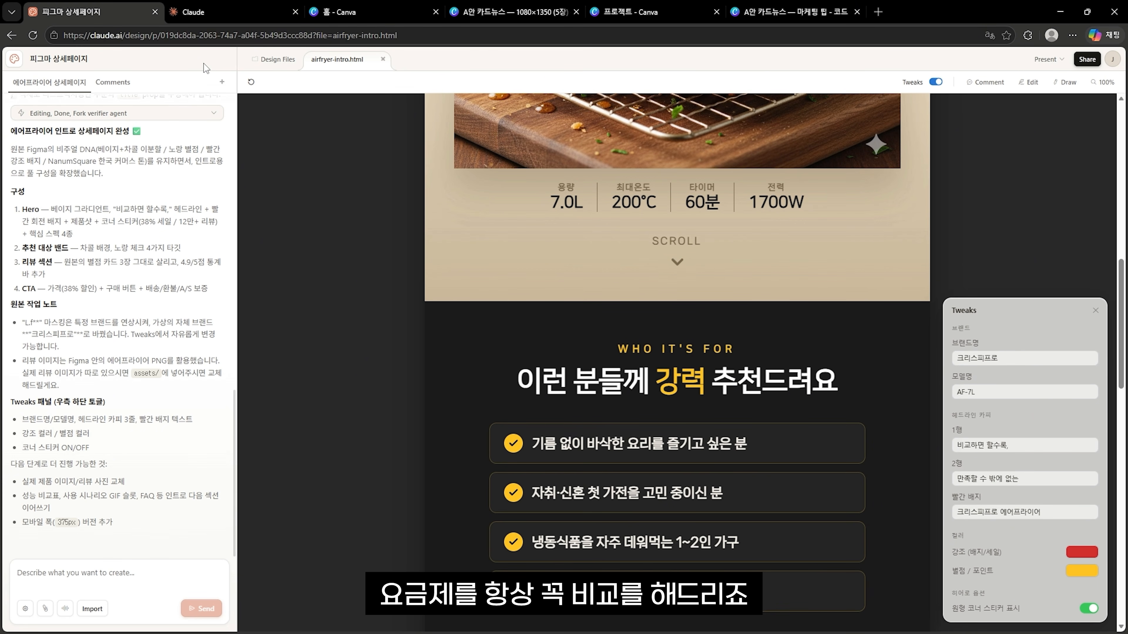
Switch to the main Claude page, open the account's usage settings, and examine the plan, weekly Claude Design and extra usage limits.
{"action": "left_click", "coordinate": [267, 13]}
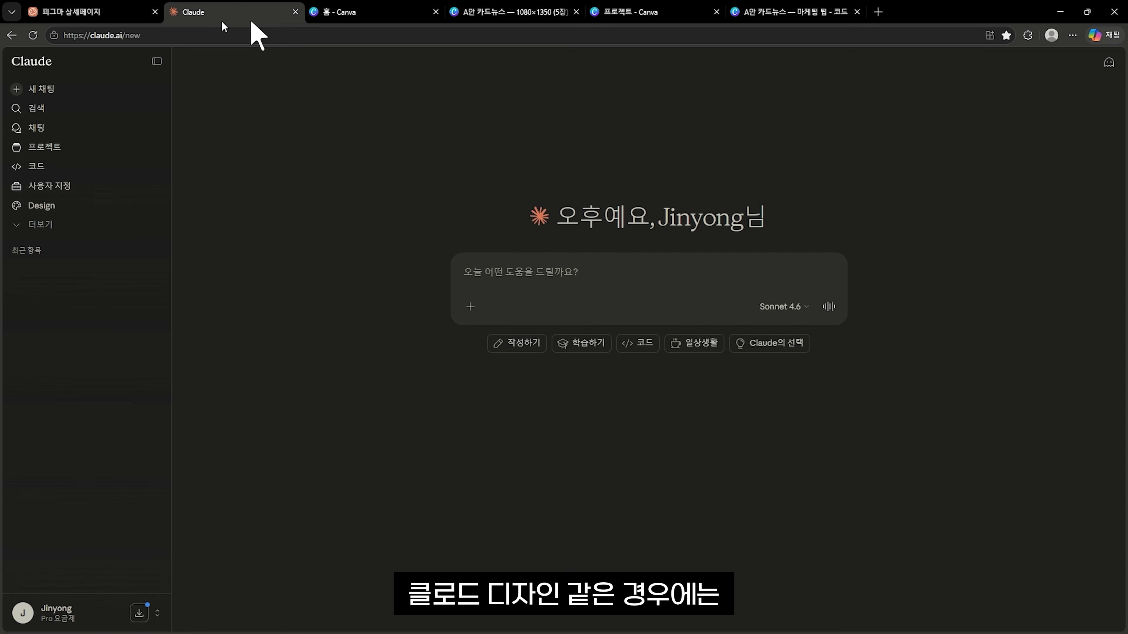
{"action": "left_click", "coordinate": [50, 616]}
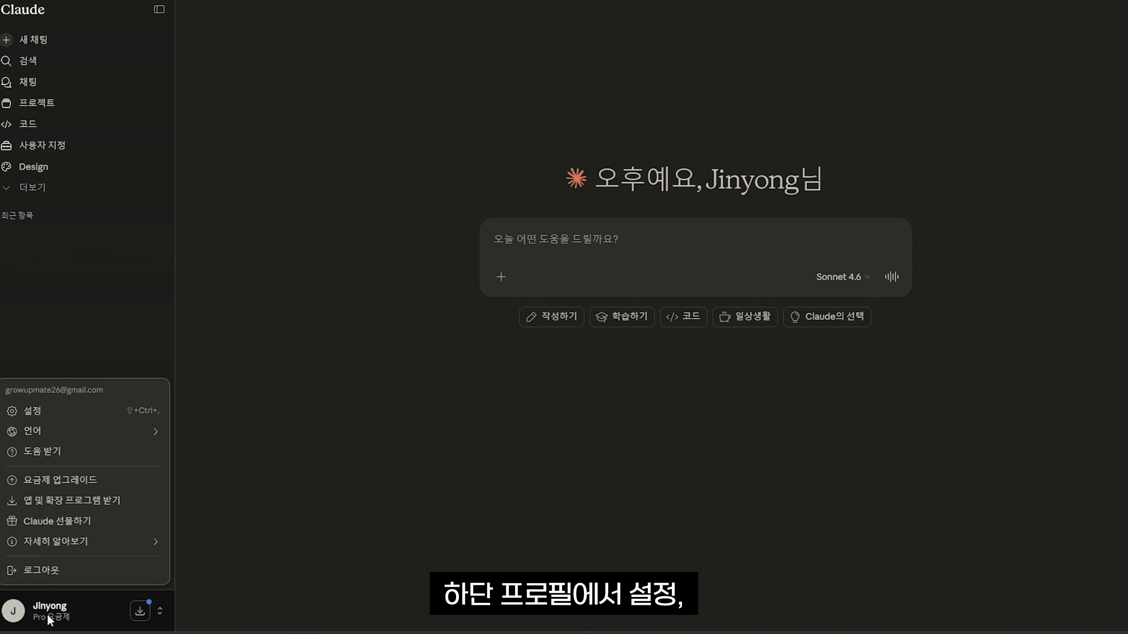
{"action": "mouse_move", "coordinate": [40, 447]}
{"action": "left_click", "coordinate": [50, 412]}
{"action": "left_click", "coordinate": [321, 195]}
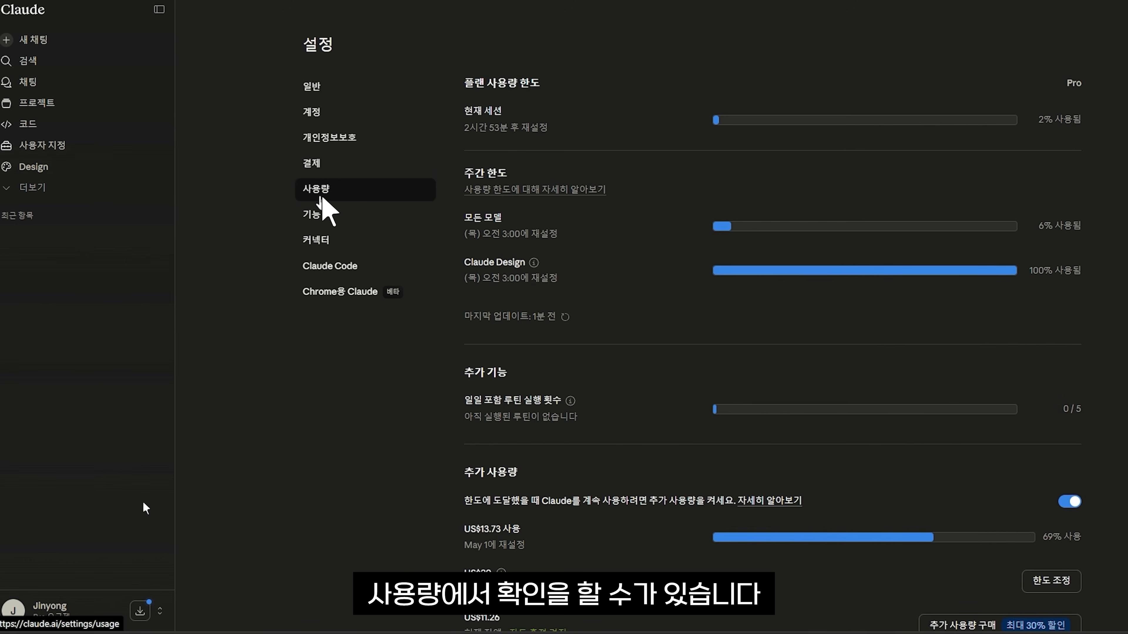
{"action": "scroll", "coordinate": [762, 247], "scroll_direction": "down", "scroll_amount": 2}
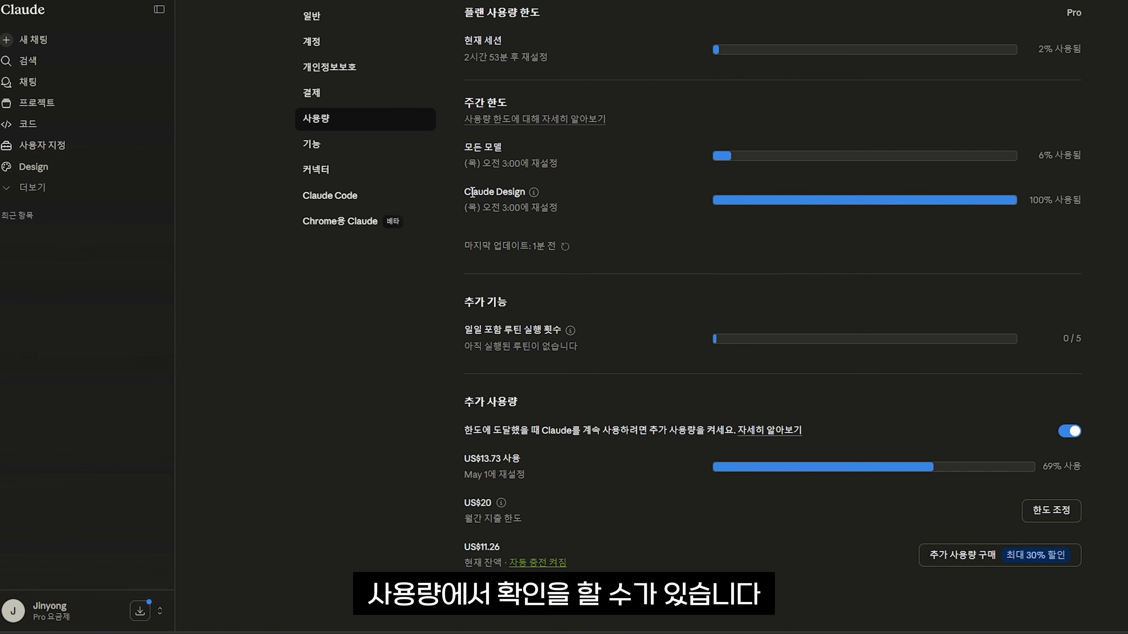
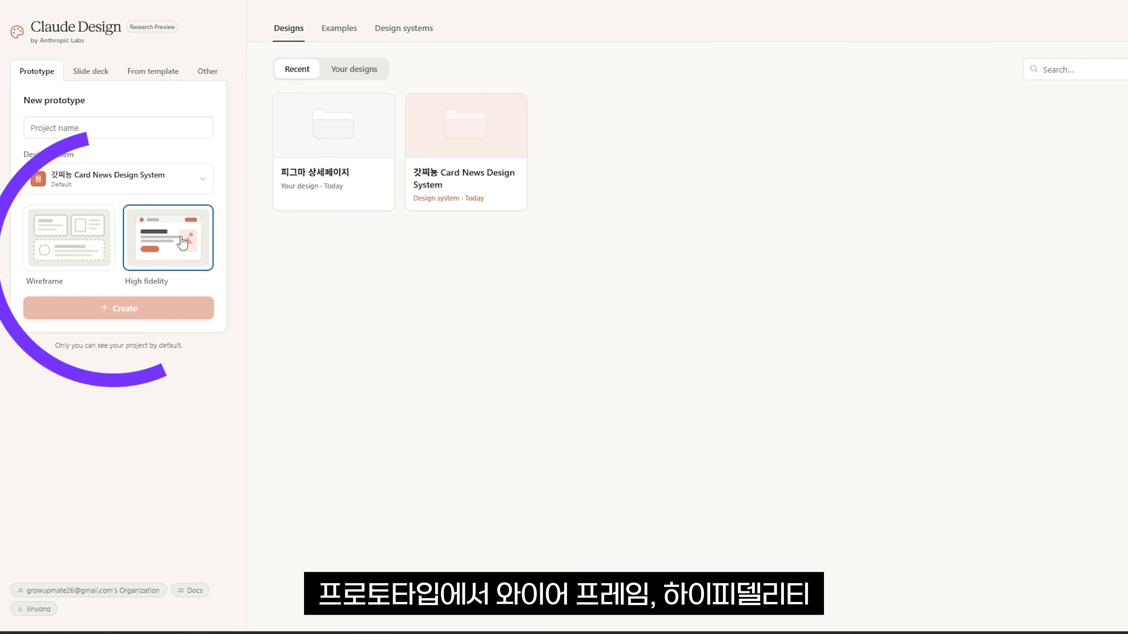
Show the new slide deck options in Claude Design and open the Card News Design System project.
{"action": "left_click", "coordinate": [90, 73]}
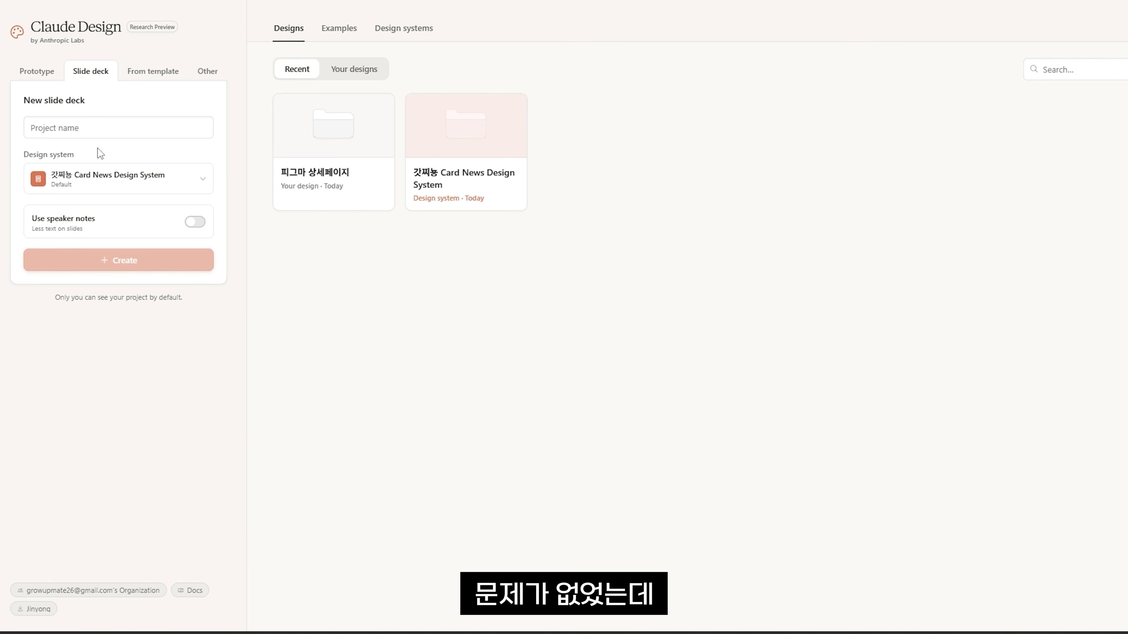
{"action": "left_click", "coordinate": [484, 124]}
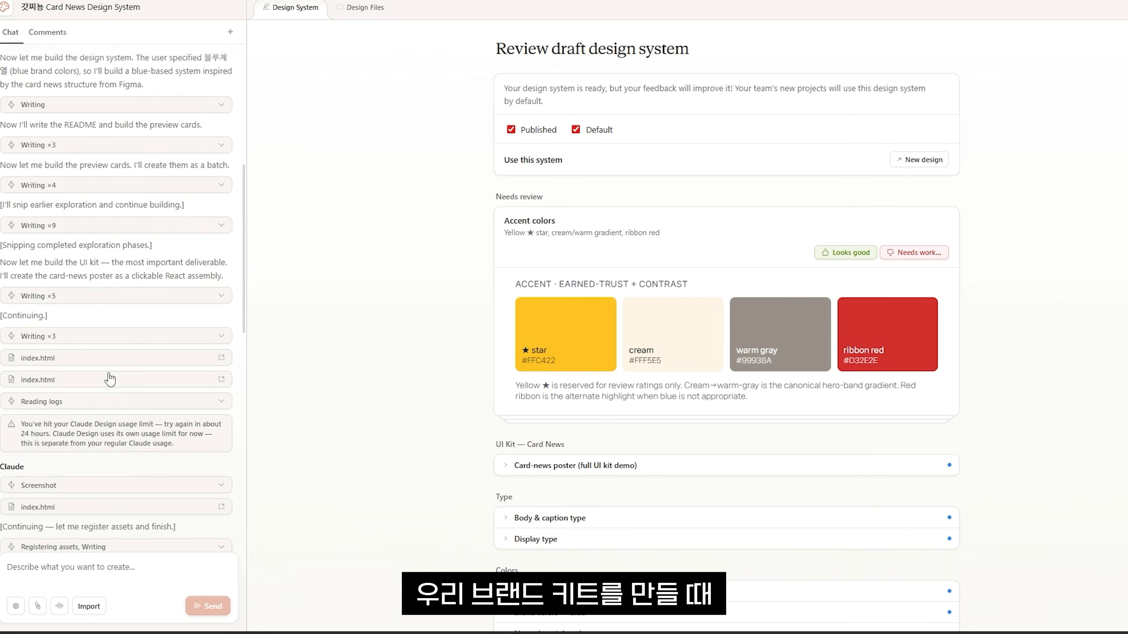
Translate the Claude Design usage limit notice in the design system's chat into Korean.
{"action": "left_click_drag", "start_coordinate": [20, 165], "coordinate": [107, 183]}
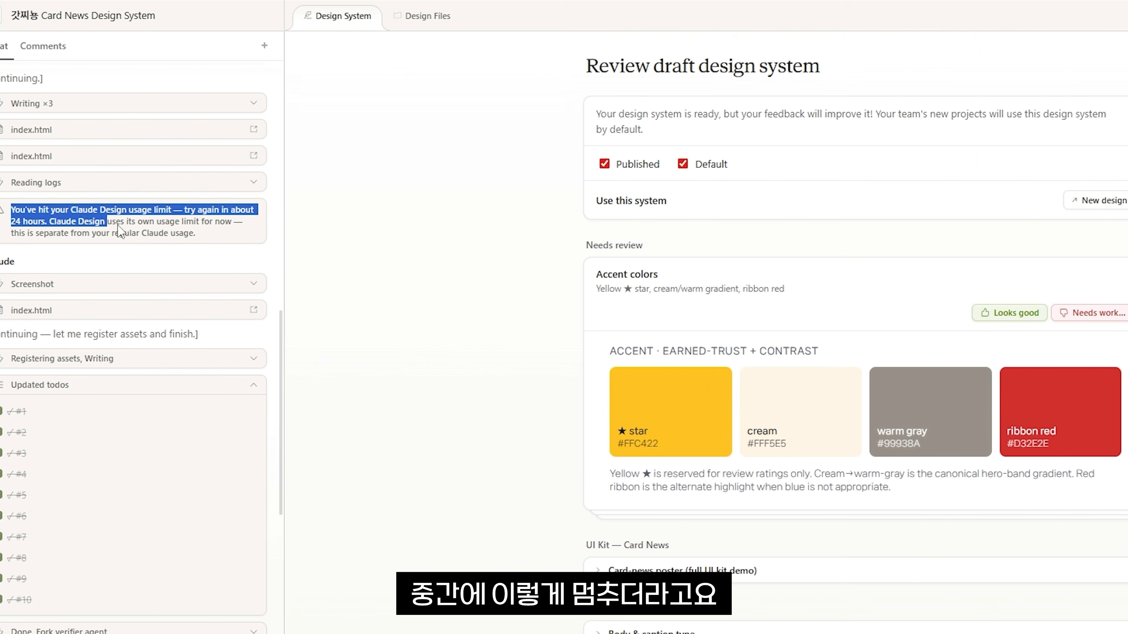
{"action": "left_click_drag", "start_coordinate": [120, 231], "coordinate": [207, 235]}
{"action": "right_click", "coordinate": [178, 224]}
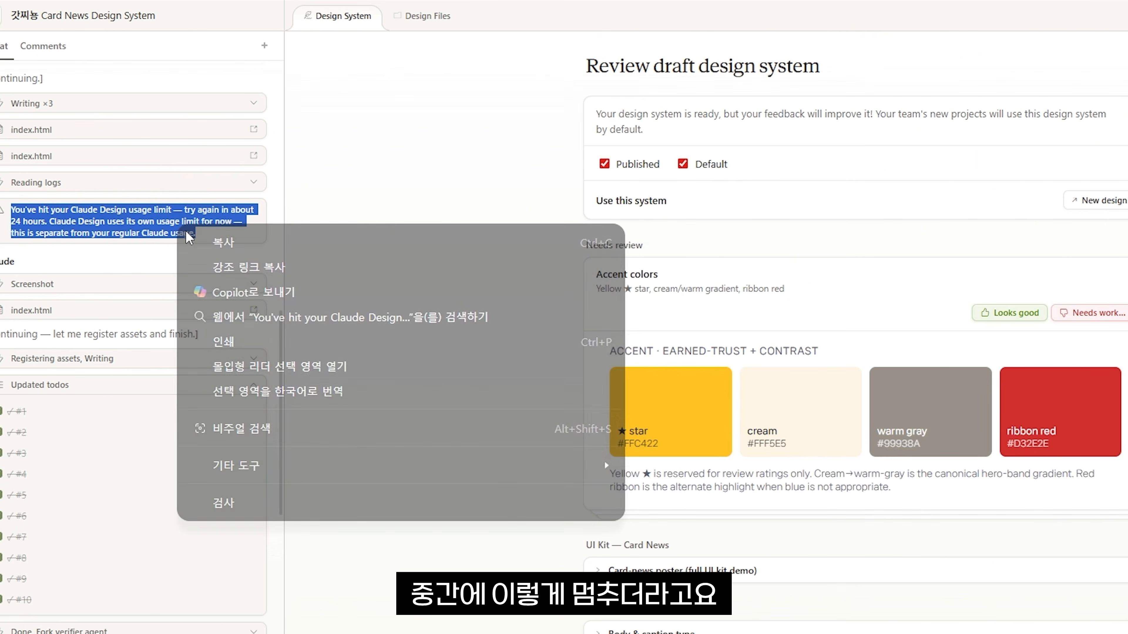
{"action": "left_click", "coordinate": [275, 392]}
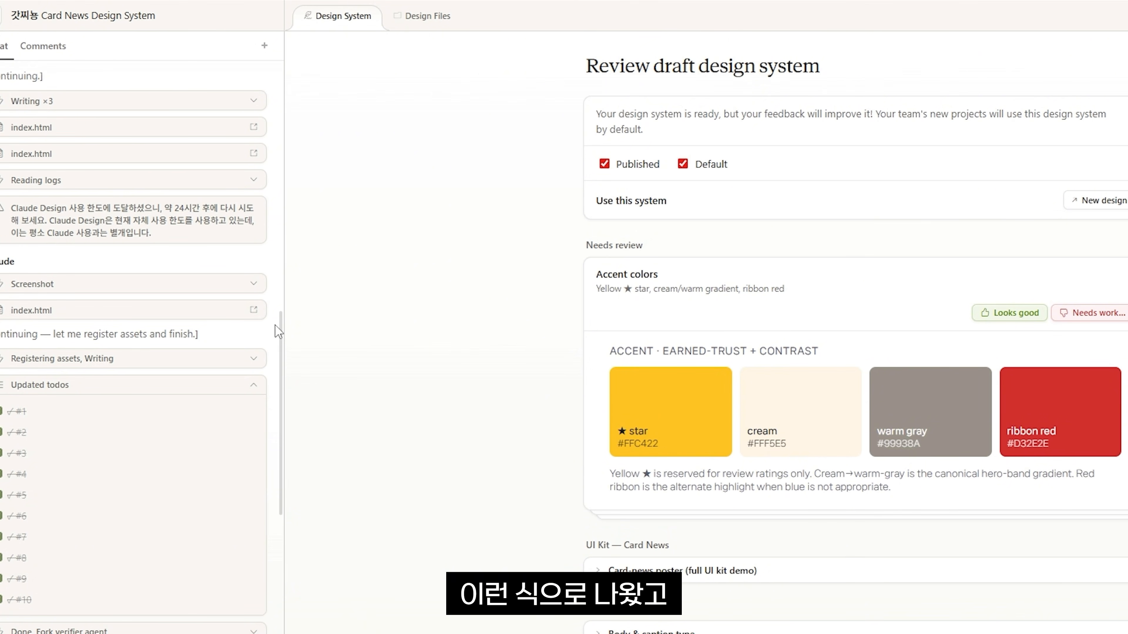
{"action": "scroll", "coordinate": [184, 449], "scroll_direction": "down", "scroll_amount": 8}
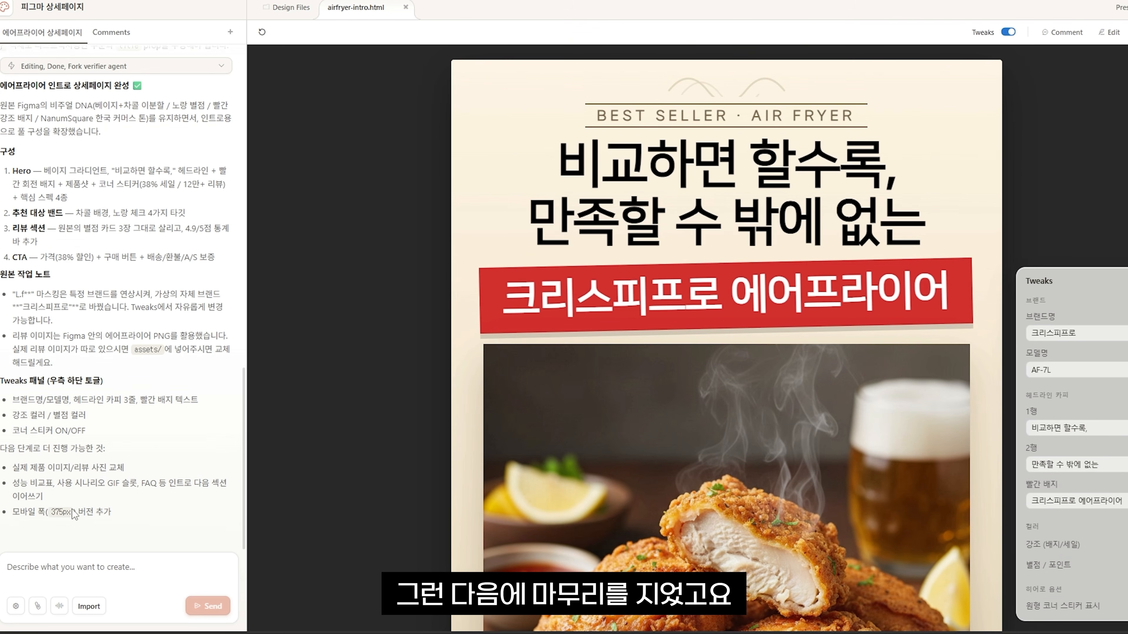
Look over the air fryer page in the 피그마 상세페이지 project from the headline down to the customer reviews.
{"action": "scroll", "coordinate": [540, 265], "scroll_direction": "down", "scroll_amount": 15}
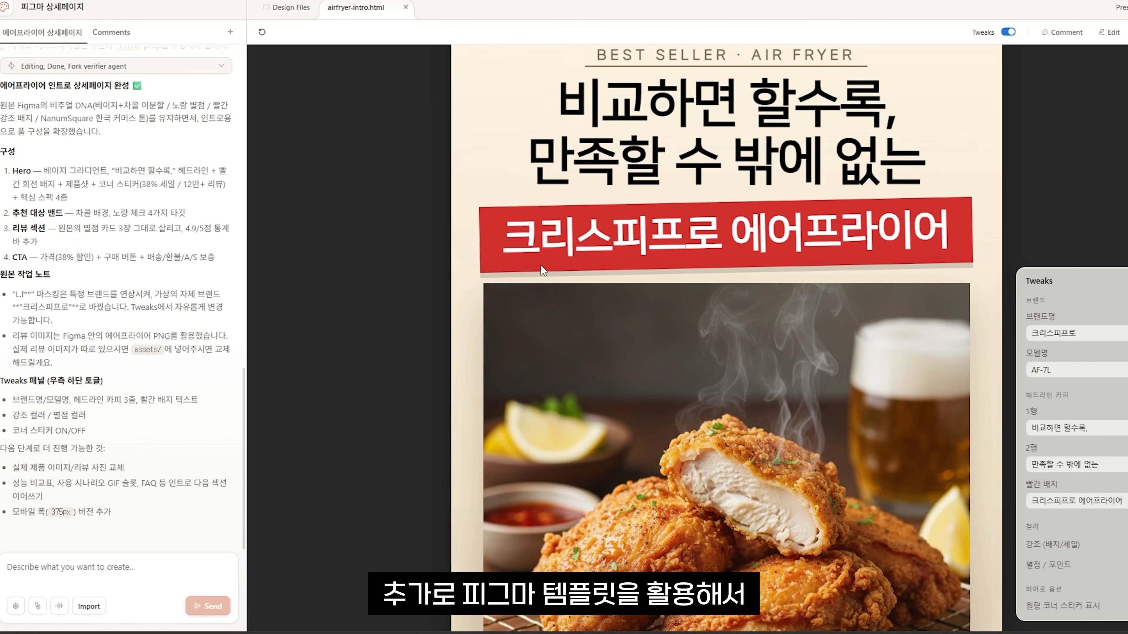
{"action": "scroll", "coordinate": [607, 405], "scroll_direction": "down", "scroll_amount": 15}
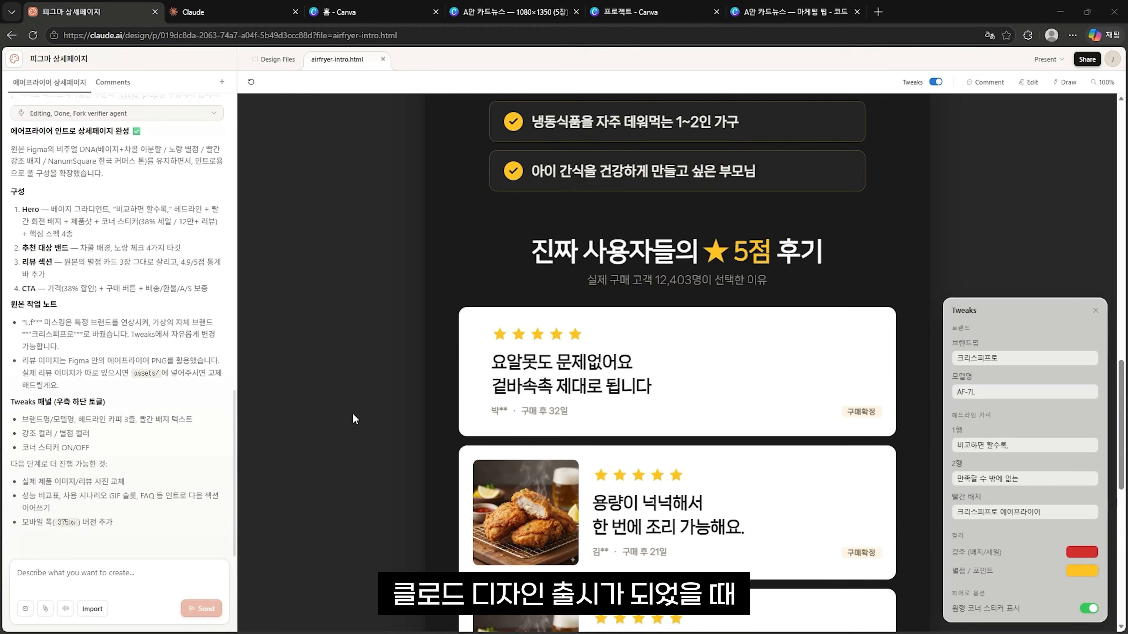
{"action": "scroll", "coordinate": [342, 426], "scroll_direction": "up", "scroll_amount": 3}
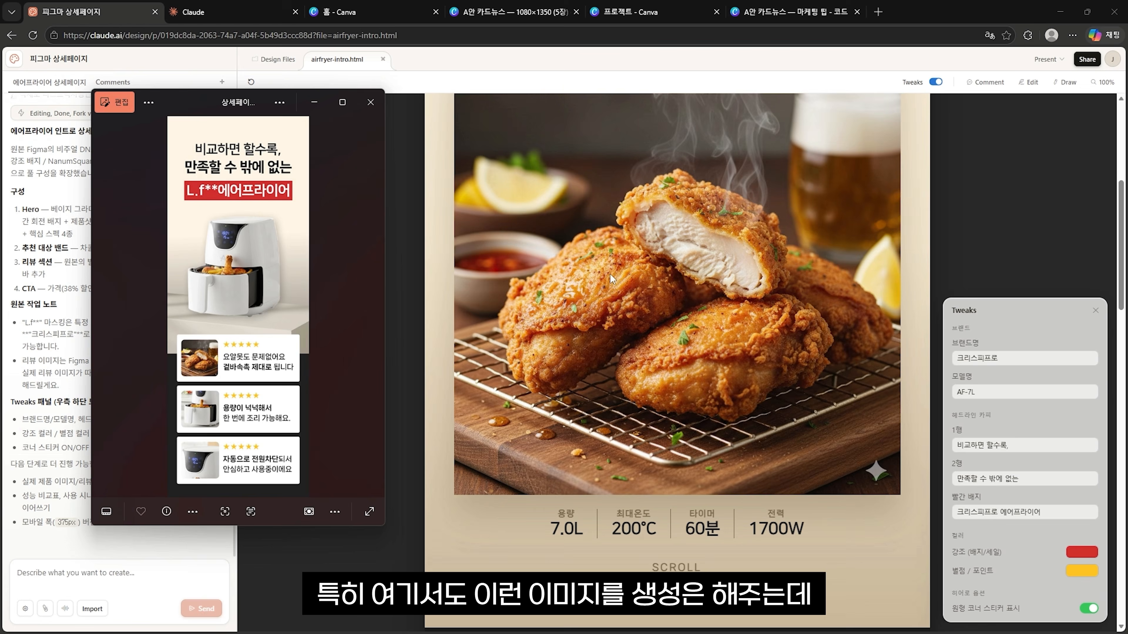
Compare the page's hero and review pictures with the images in 상세페이지.png, continuing through to the purchase section.
{"action": "scroll", "coordinate": [550, 350], "scroll_direction": "up", "scroll_amount": 4}
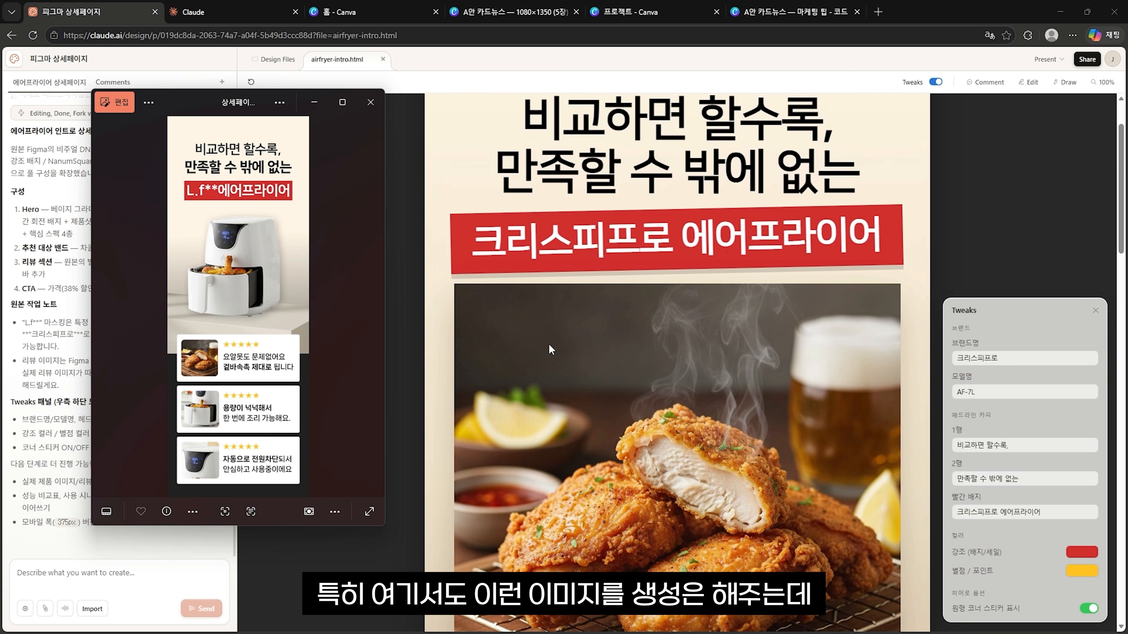
{"action": "scroll", "coordinate": [711, 378], "scroll_direction": "down", "scroll_amount": 20}
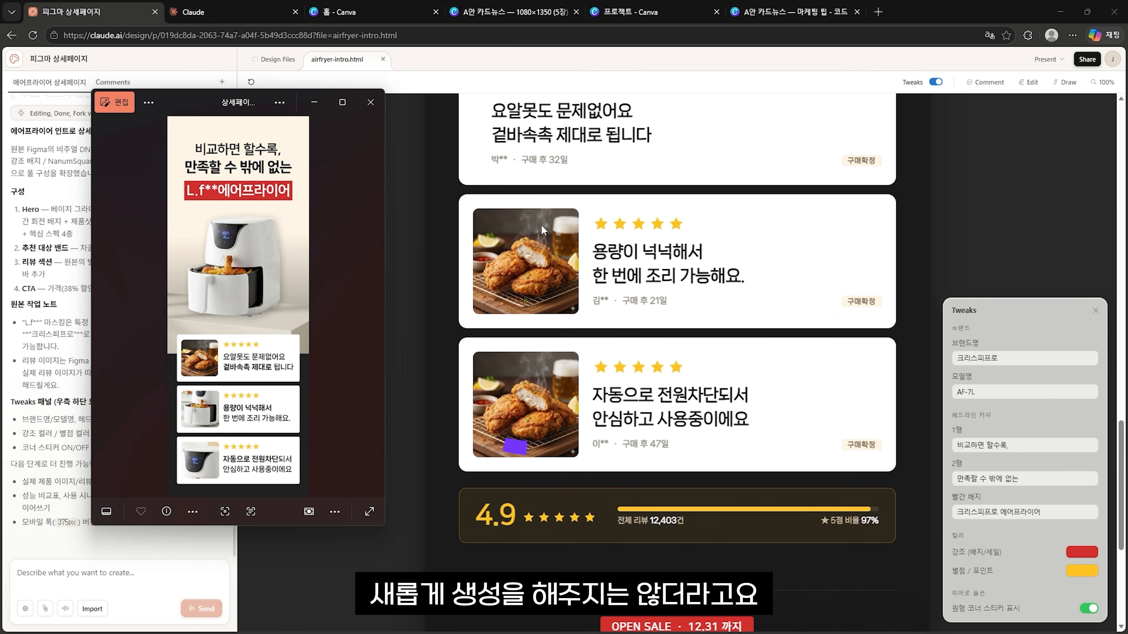
{"action": "scroll", "coordinate": [678, 356], "scroll_direction": "up", "scroll_amount": 3}
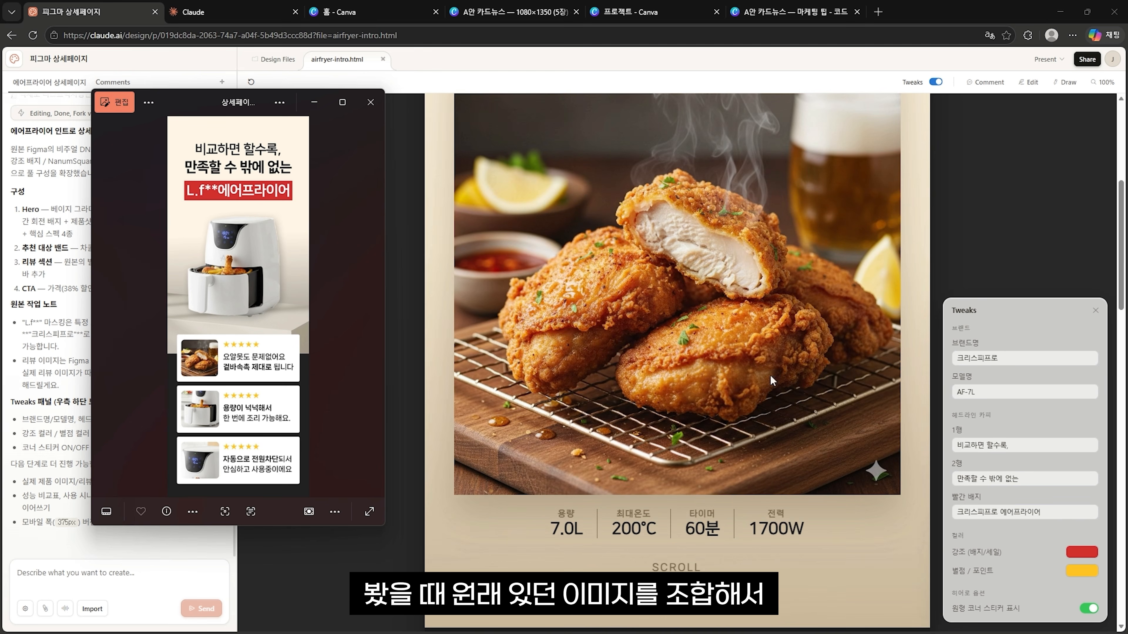
{"action": "scroll", "coordinate": [771, 381], "scroll_direction": "up", "scroll_amount": 3}
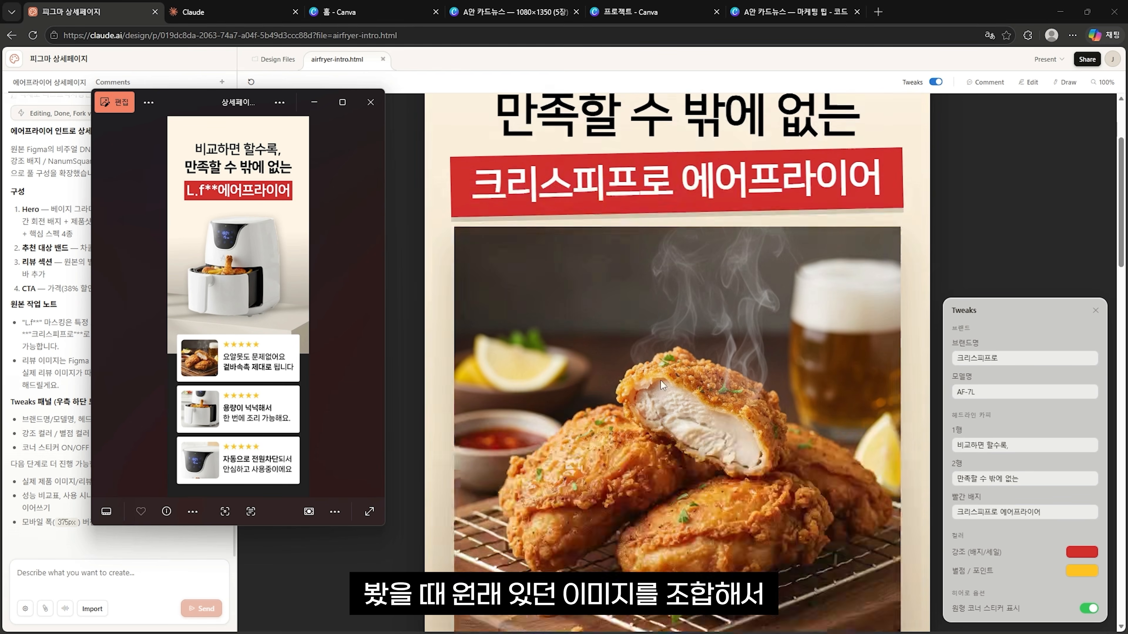
{"action": "scroll", "coordinate": [627, 503], "scroll_direction": "down", "scroll_amount": 15}
{"action": "scroll", "coordinate": [627, 503], "scroll_direction": "down", "scroll_amount": 5}
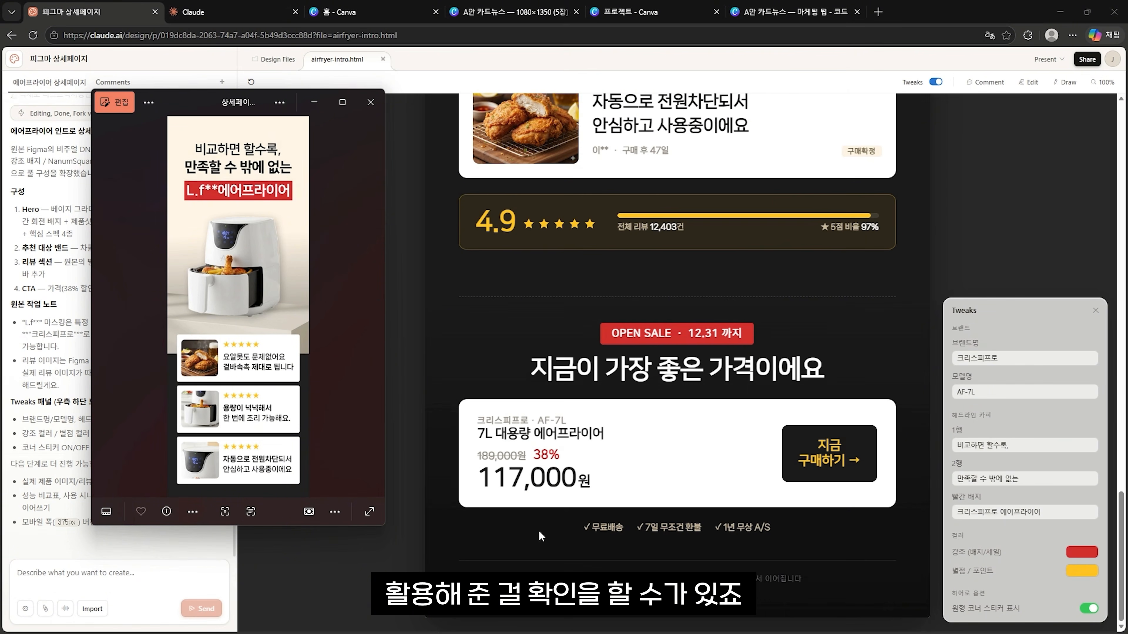
Return from 상세페이지.png to the 피그마 상세페이지 project and read back through the chat's completion summary and design system notes.
{"action": "left_click", "coordinate": [430, 231]}
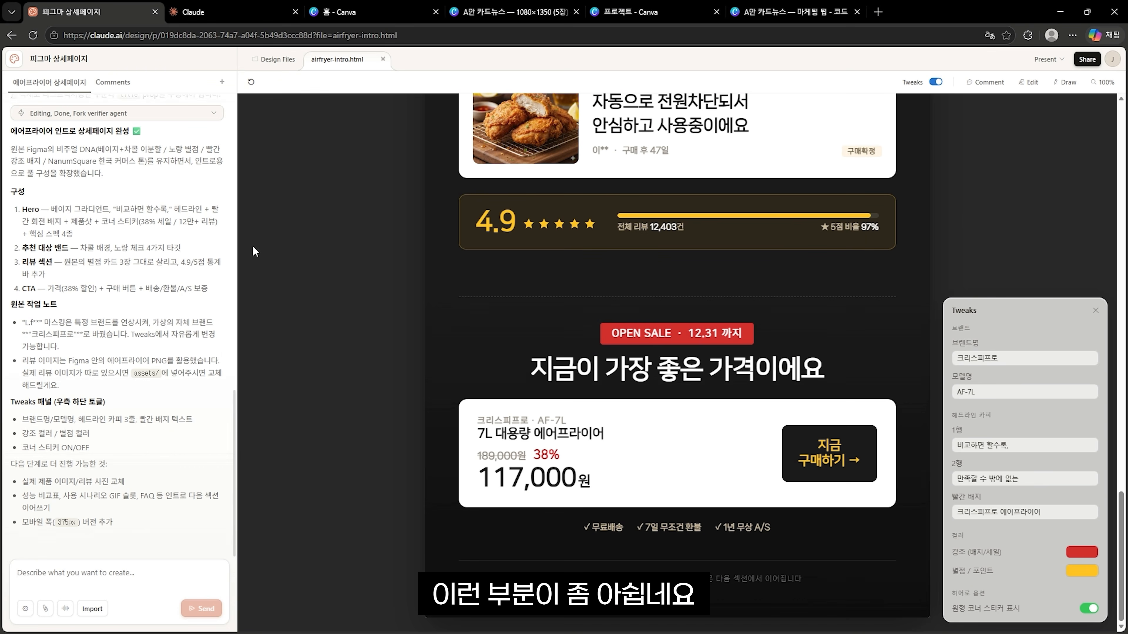
{"action": "scroll", "coordinate": [181, 265], "scroll_direction": "up", "scroll_amount": 9}
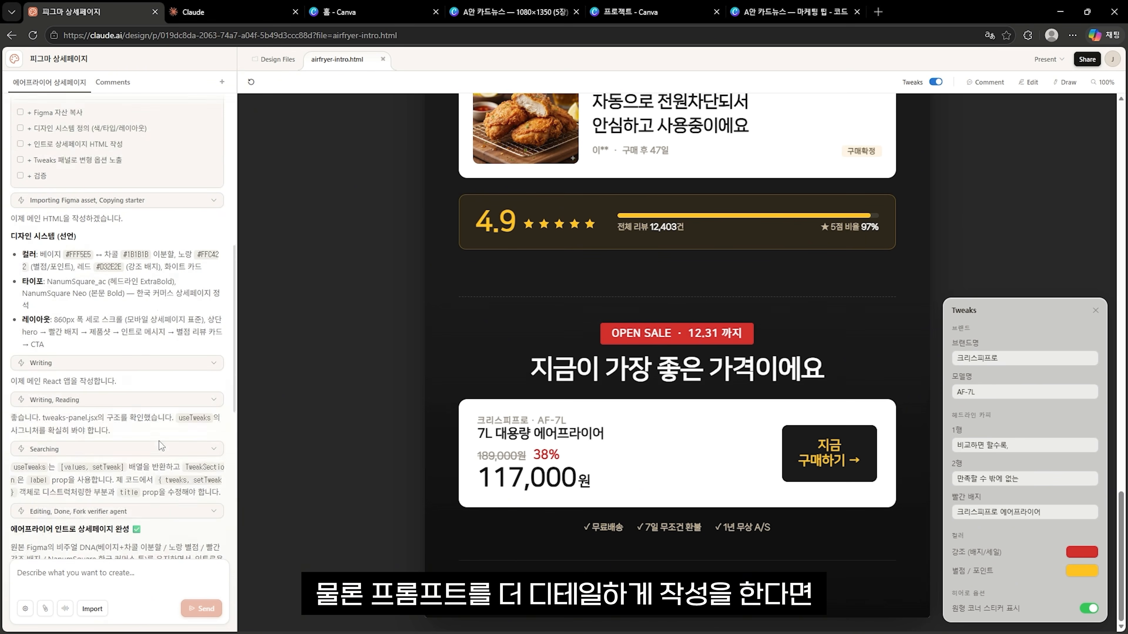
{"action": "scroll", "coordinate": [159, 440], "scroll_direction": "down", "scroll_amount": 1}
{"action": "scroll", "coordinate": [446, 368], "scroll_direction": "up", "scroll_amount": 10}
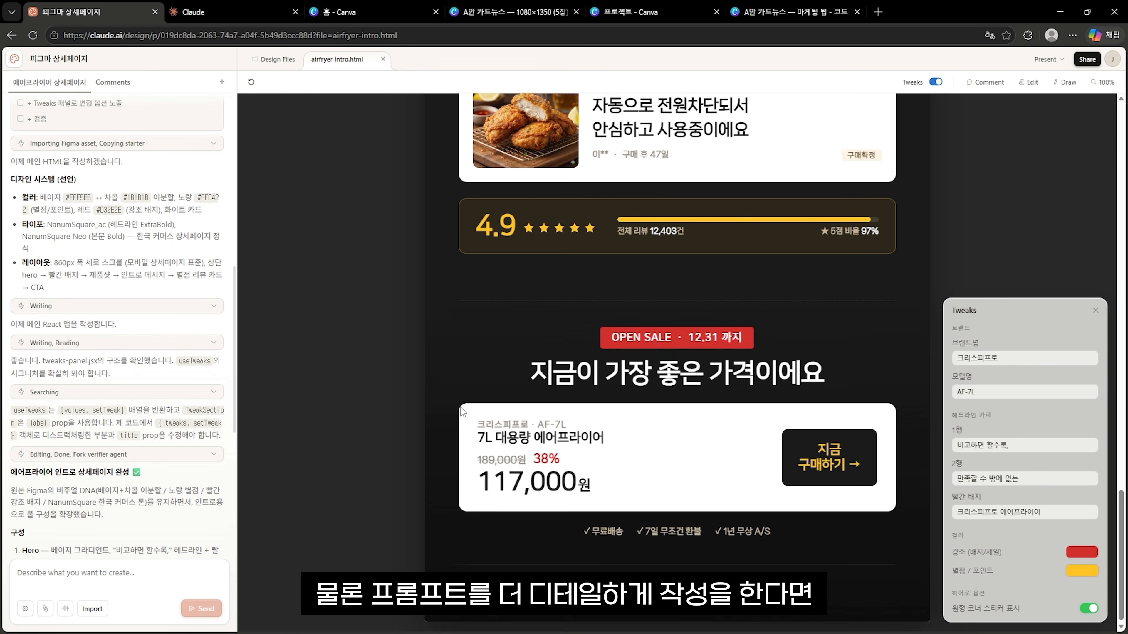
{"action": "scroll", "coordinate": [478, 356], "scroll_direction": "up", "scroll_amount": 3}
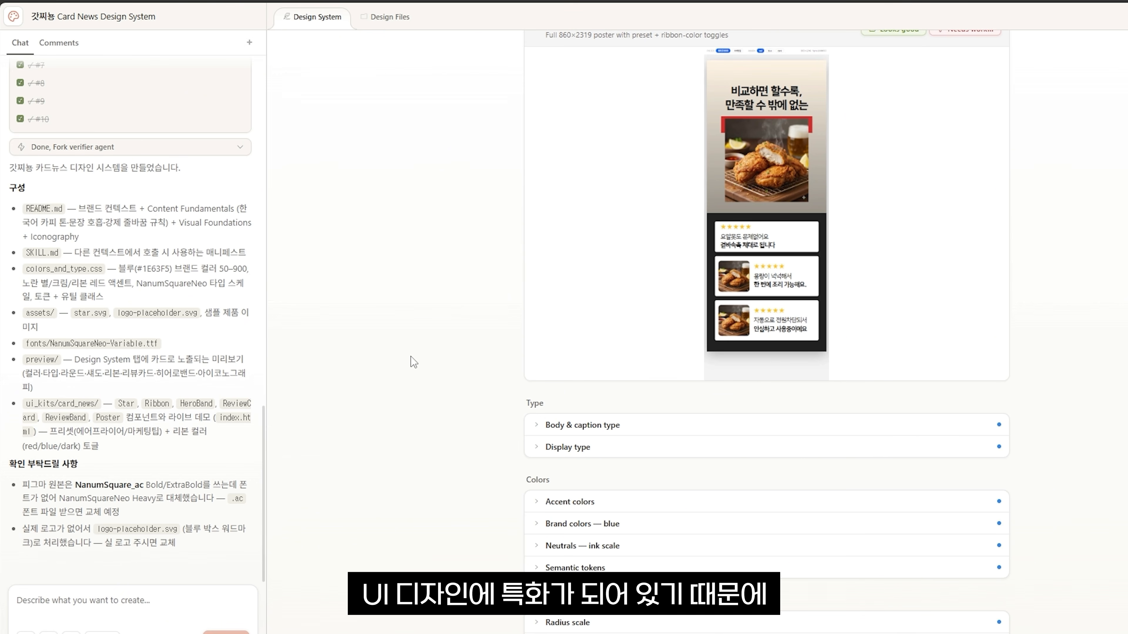
Switch to Canva and look over the A안 카드뉴스 design from the third card back to the cover.
{"action": "left_click", "coordinate": [1091, 17]}
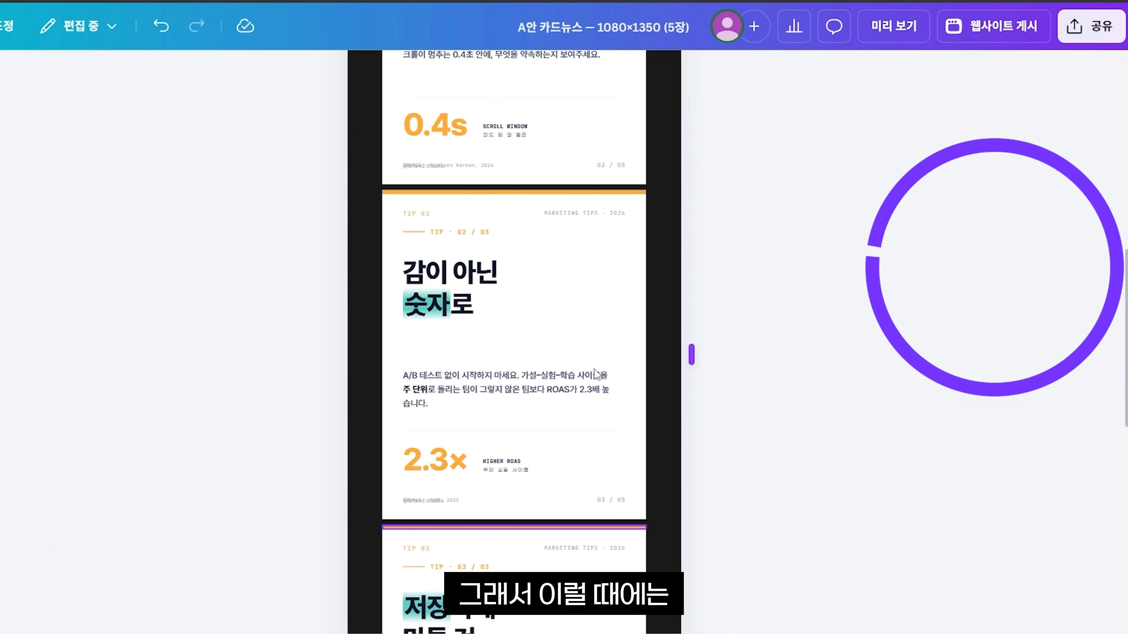
{"action": "scroll", "coordinate": [595, 373], "scroll_direction": "up", "scroll_amount": 10}
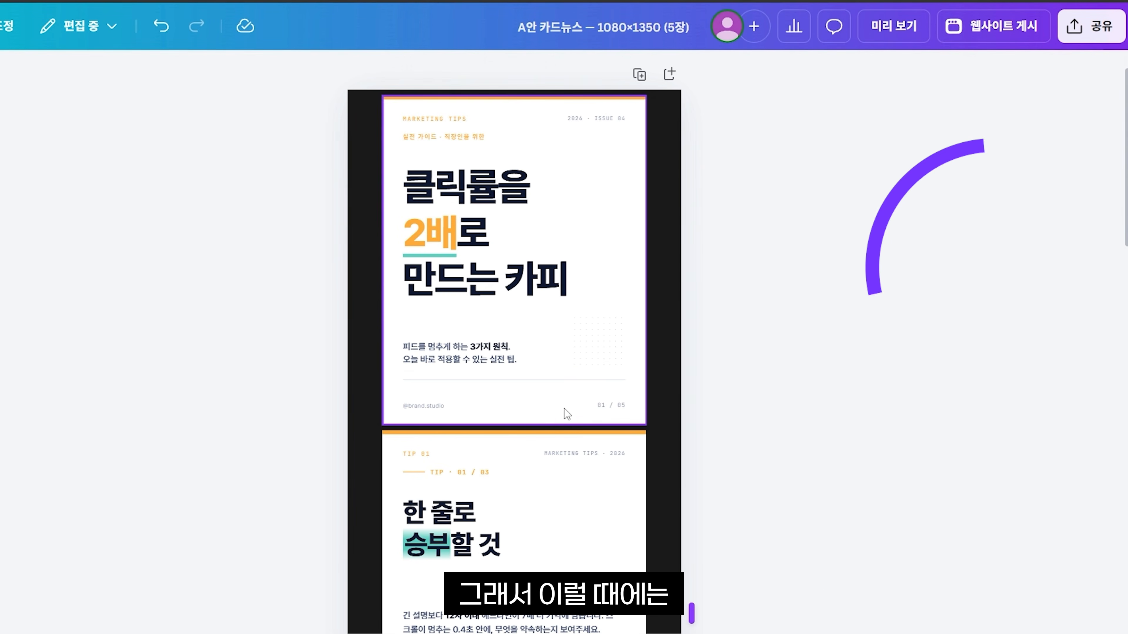